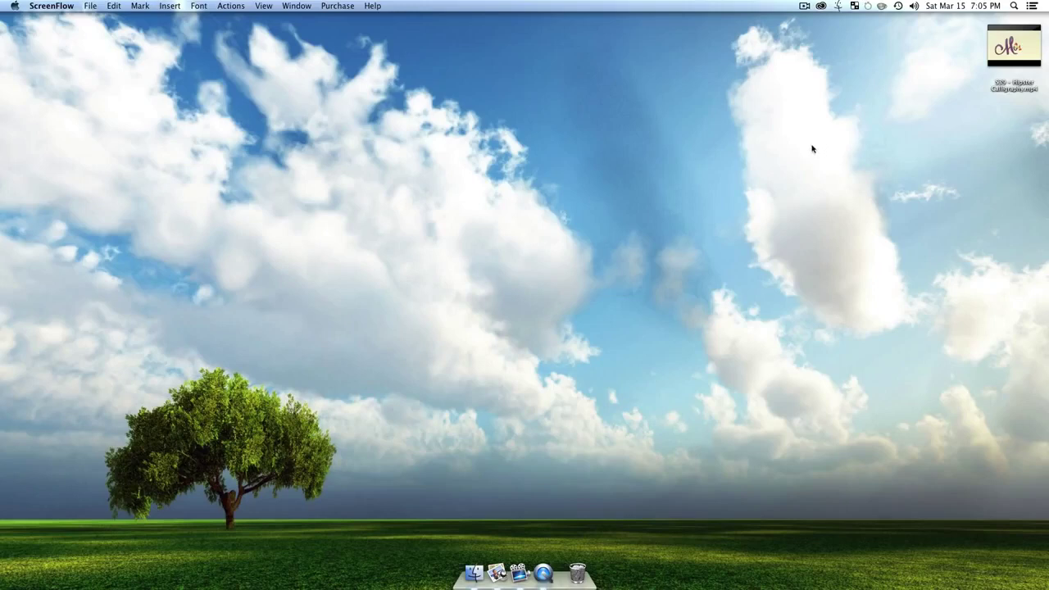
Step: Play the video S39 – Hipster Calligraphy.mp4 from the desktop, pause it near its end and minimize the player window
{"action": "double_click", "coordinate": [1016, 87]}
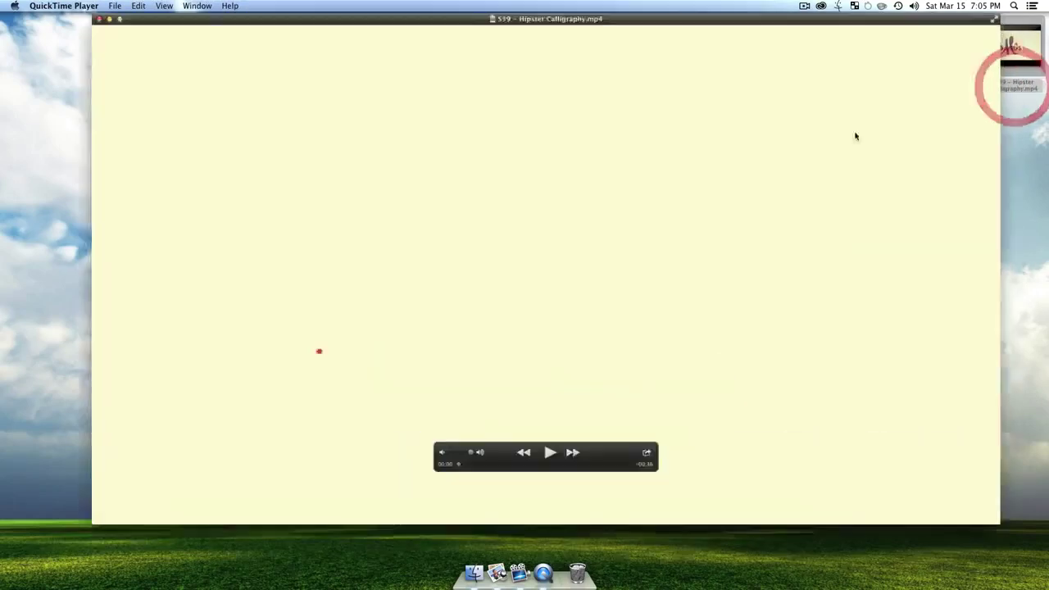
{"action": "left_click_drag", "start_coordinate": [529, 14], "coordinate": [542, 15]}
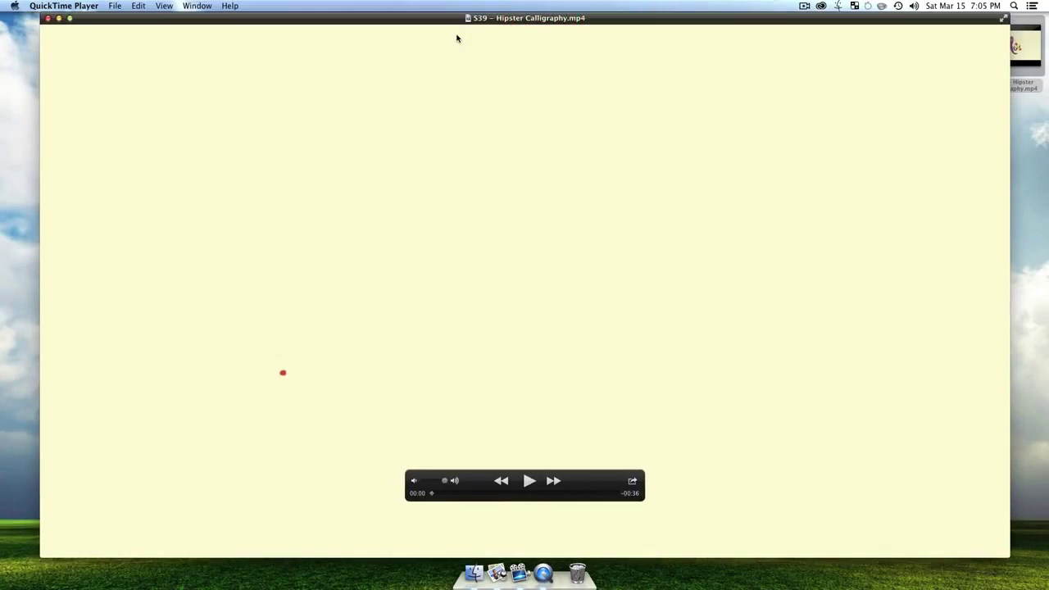
{"action": "left_click_drag", "start_coordinate": [485, 485], "coordinate": [72, 541]}
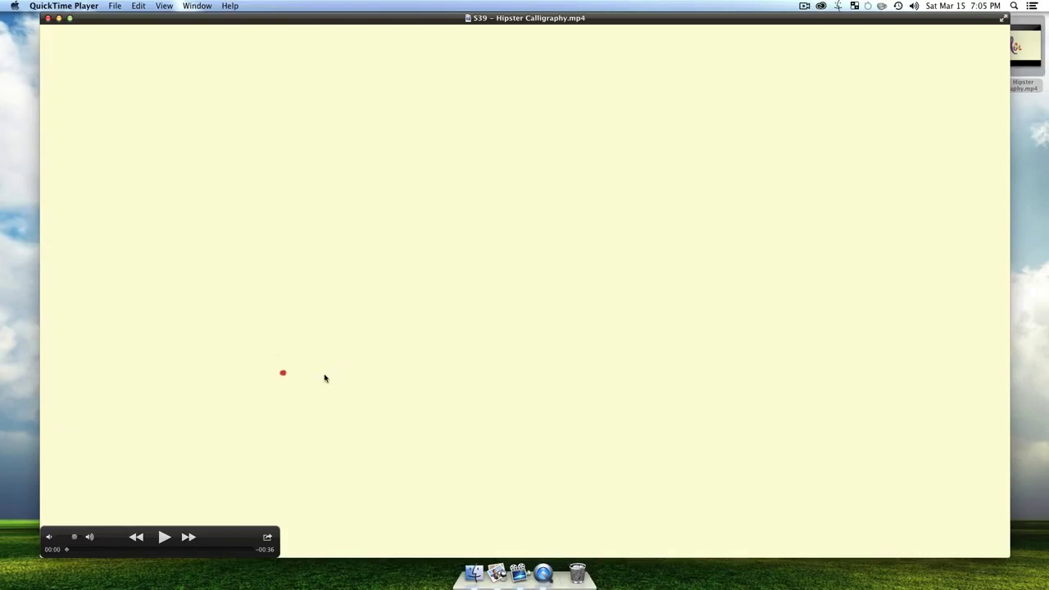
{"action": "left_click", "coordinate": [163, 537]}
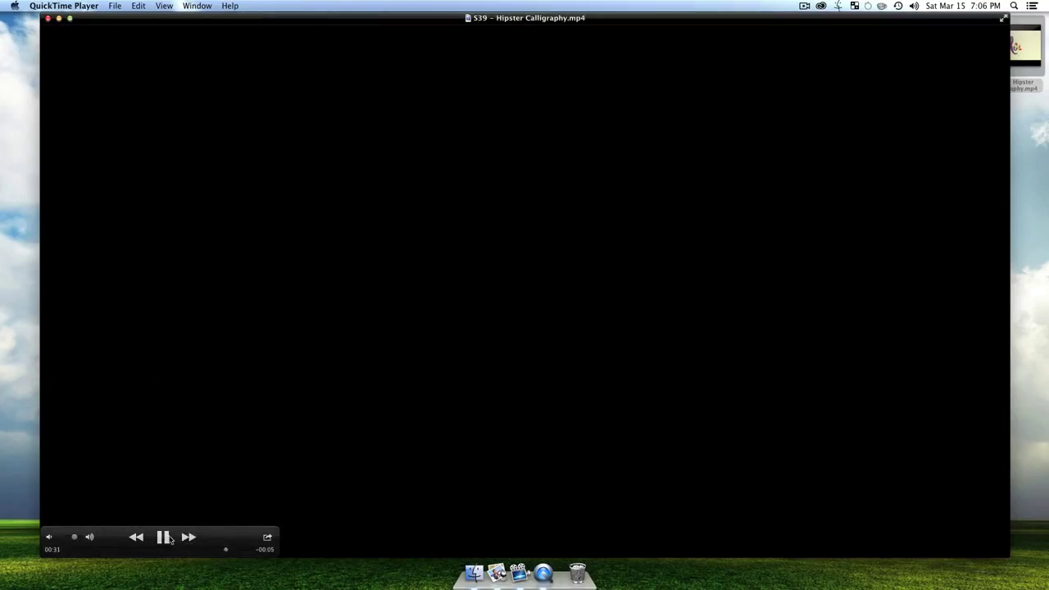
{"action": "left_click", "coordinate": [164, 537]}
{"action": "double_click", "coordinate": [556, 20]}
{"action": "left_click", "coordinate": [613, 392]}
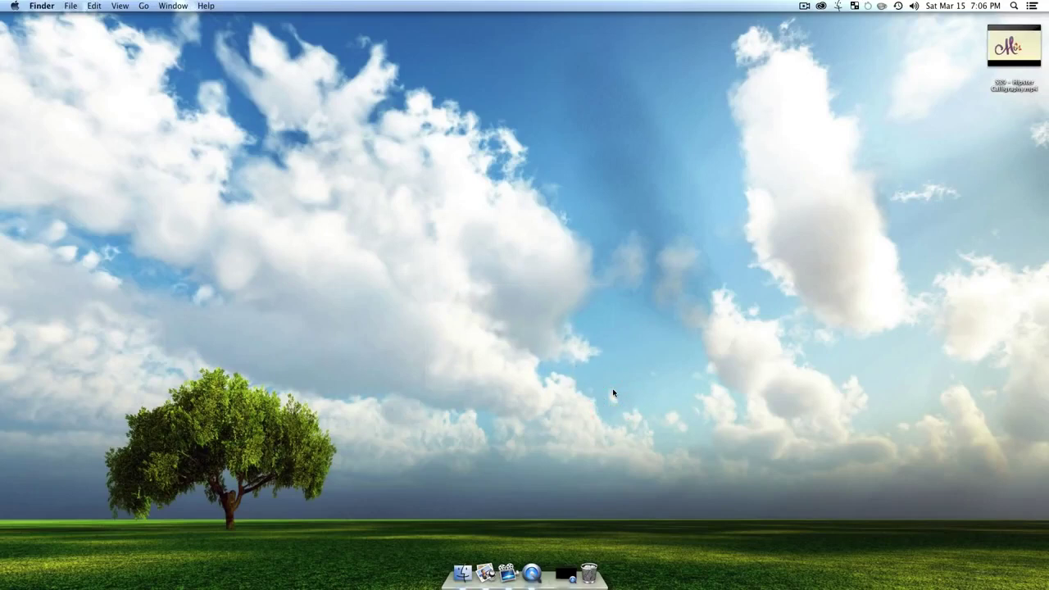
Step: Launch Adobe Illustrator and create a new 1920 × 1080 px document
{"action": "key", "text": "ctrl+space"}
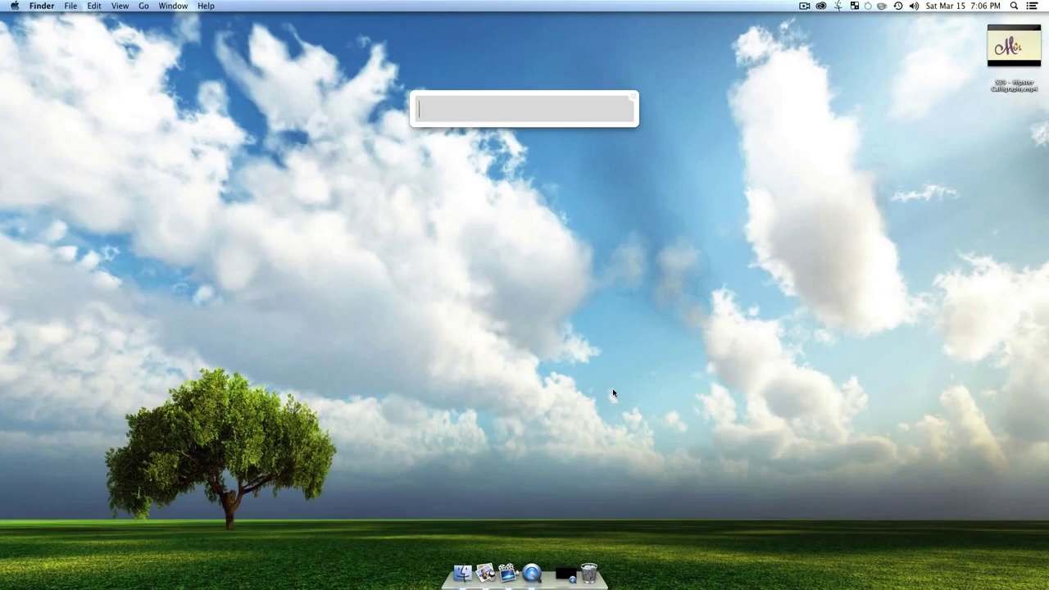
{"action": "type", "text": "il"}
{"action": "key", "text": "Return"}
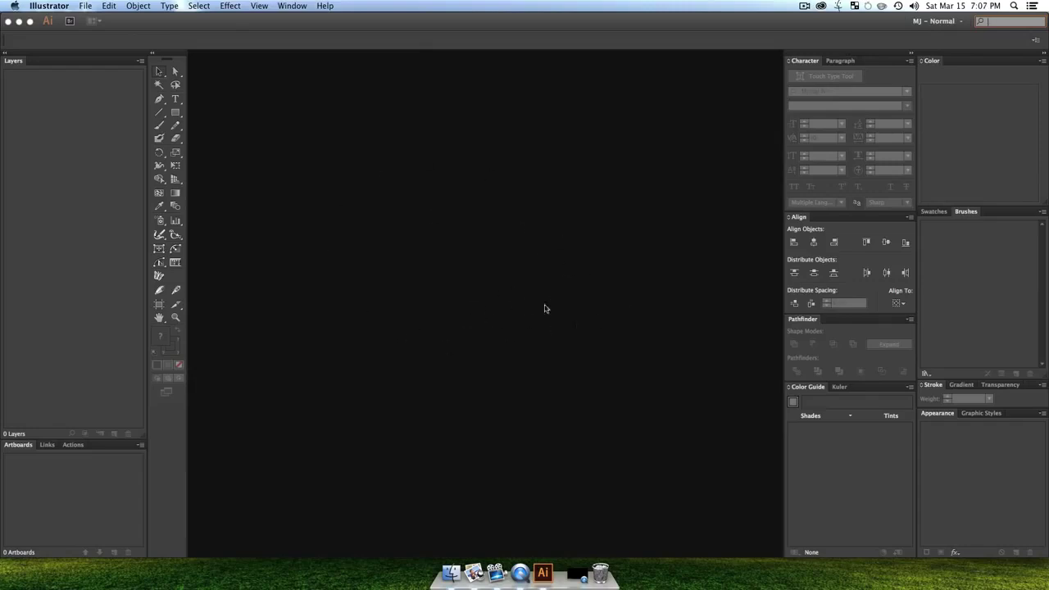
{"action": "left_click", "coordinate": [537, 347]}
{"action": "key", "text": "super+n"}
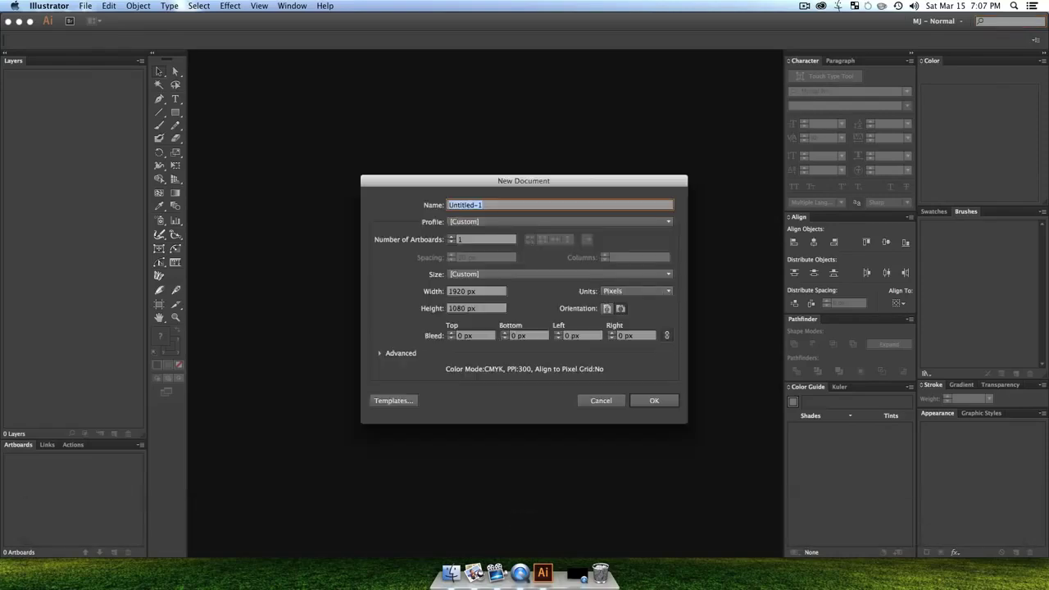
{"action": "key", "text": "Return"}
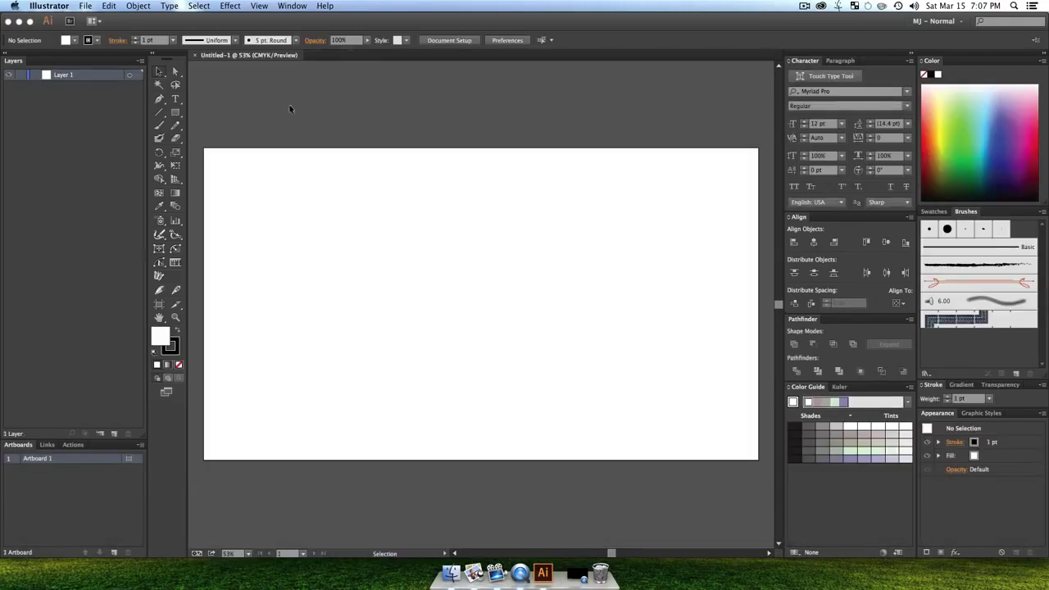
Step: Draw a text area about 1153 × 572 px on the artboard and enter the word "Motion"
{"action": "left_click", "coordinate": [174, 98]}
{"action": "left_click_drag", "start_coordinate": [300, 209], "coordinate": [633, 373]}
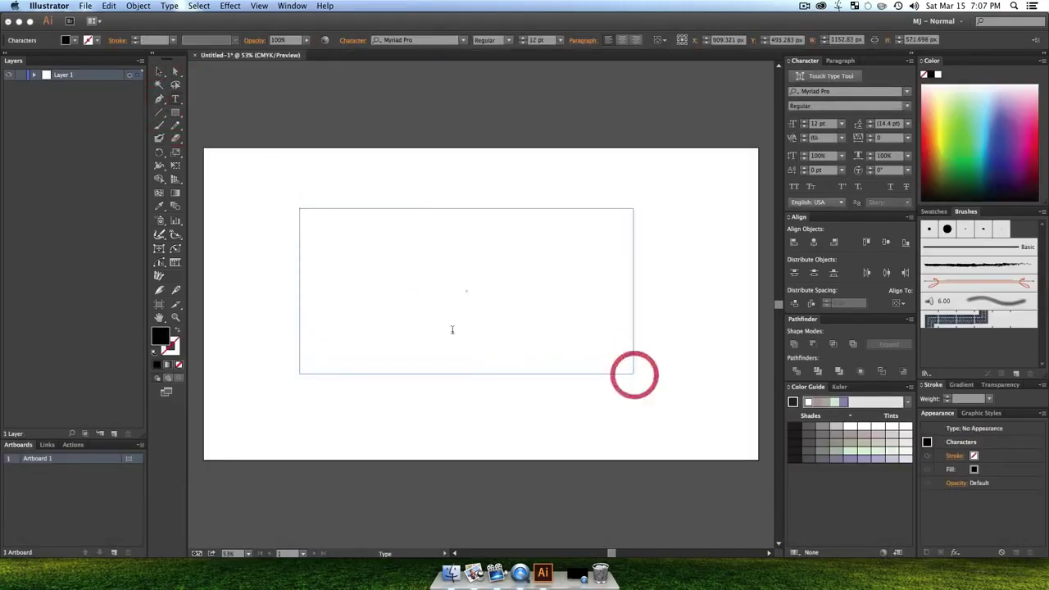
{"action": "type", "text": "Mn"}
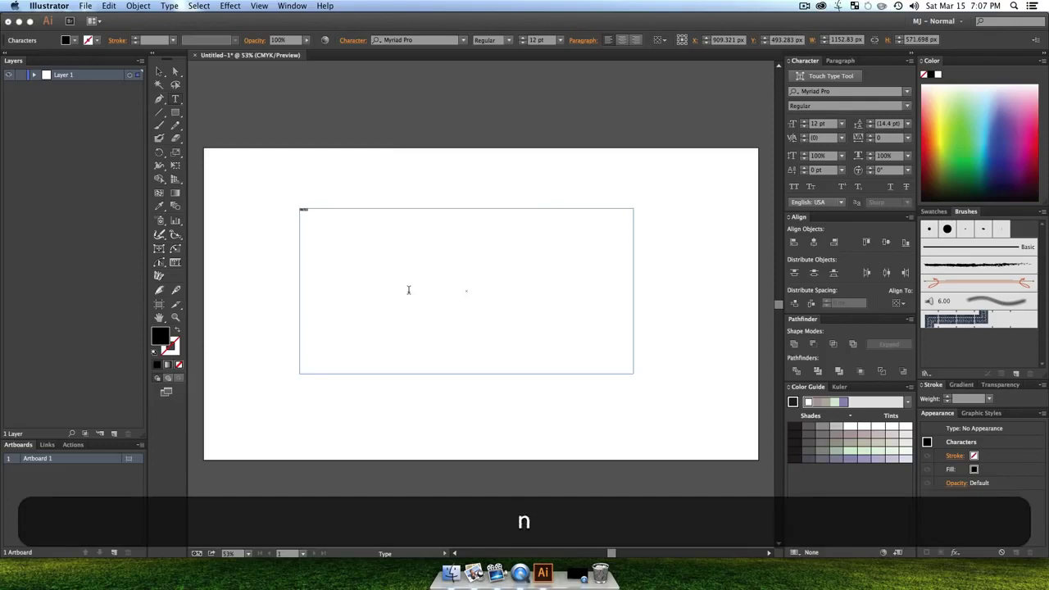
Step: Set the font size of the whole word "Motion" to 90 pt
{"action": "key", "text": "super+a"}
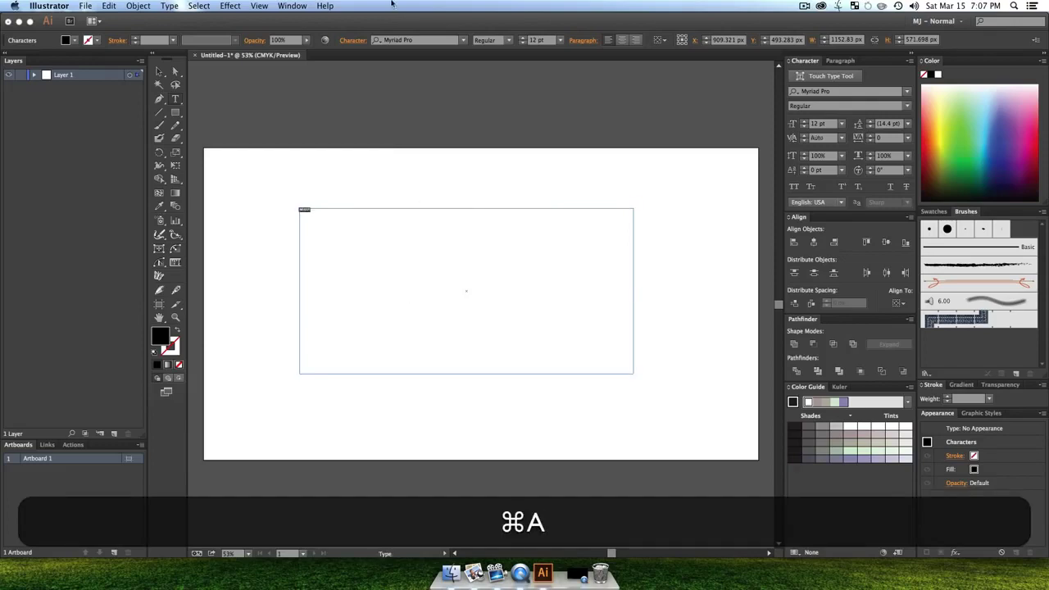
{"action": "left_click", "coordinate": [537, 41]}
{"action": "key", "text": "shift+Up"}
{"action": "key", "text": "shift+Up"}
{"action": "key", "text": "shift+Up"}
{"action": "key", "text": "shift+Up"}
{"action": "key", "text": "shift+Up"}
{"action": "key", "text": "shift+Up"}
{"action": "key", "text": "shift+Up"}
{"action": "key", "text": "shift+Up"}
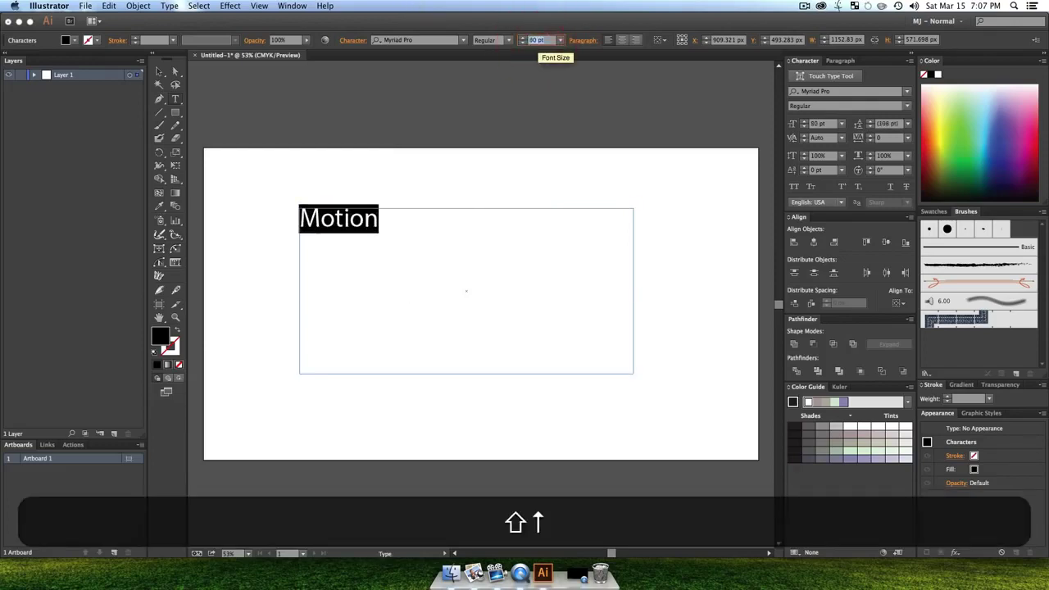
Step: Change the word "Motion" to the Lavanderia Delicate font and set its size to 120 pt
{"action": "left_click", "coordinate": [401, 40]}
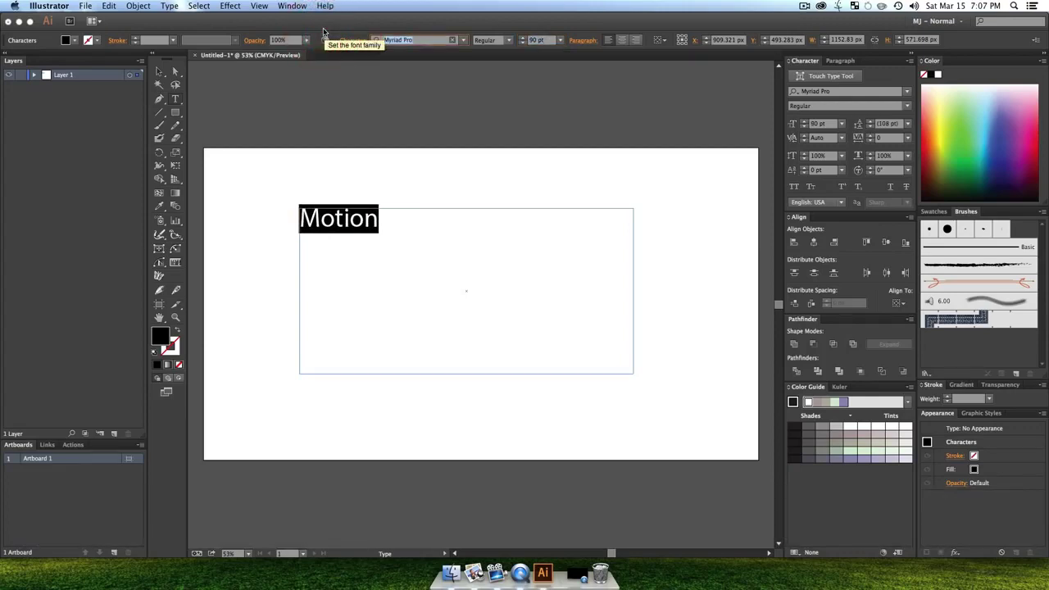
{"action": "type", "text": "lav"}
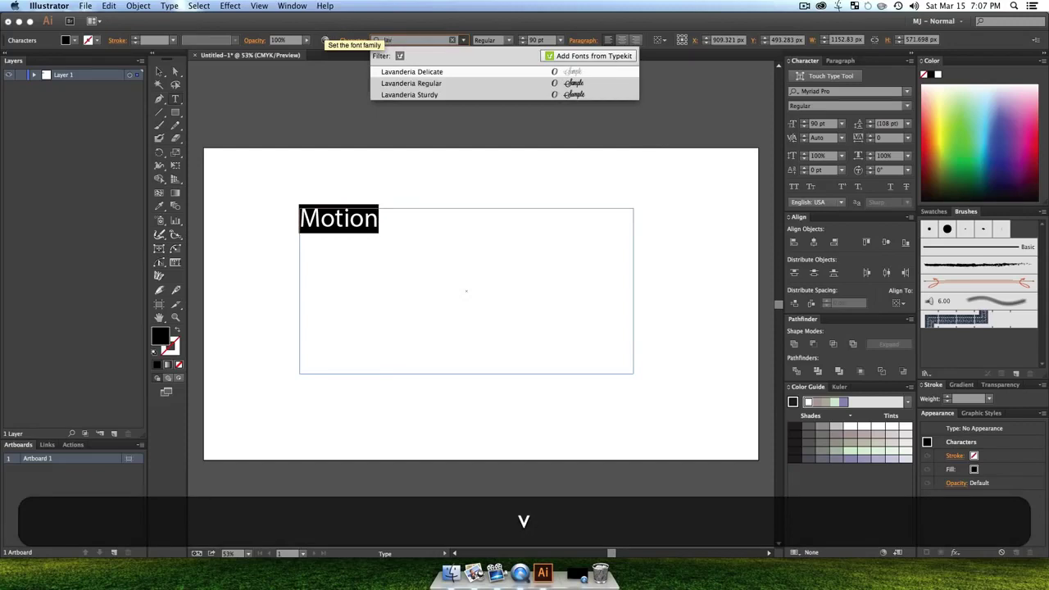
{"action": "key", "text": "Return"}
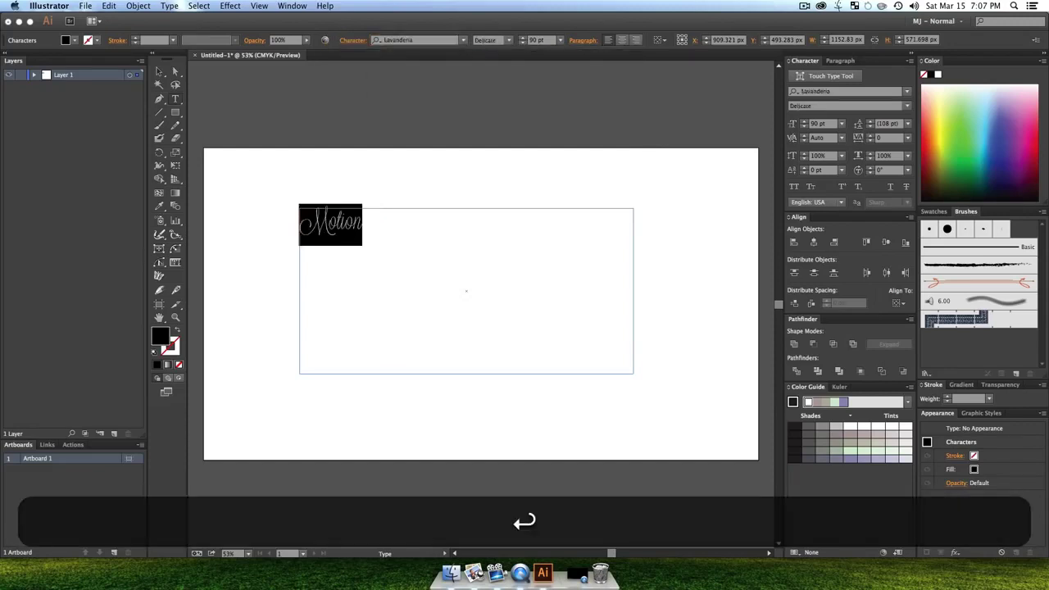
{"action": "left_click", "coordinate": [544, 41]}
{"action": "key", "text": "shift+Up"}
{"action": "key", "text": "shift+Up"}
{"action": "key", "text": "shift+Up"}
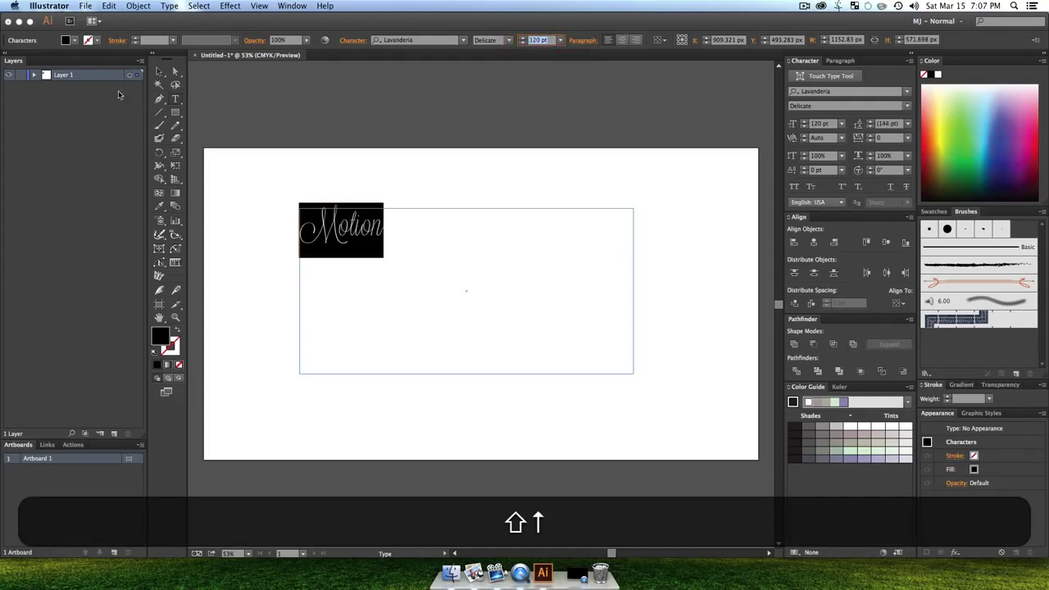
Step: Convert the "Motion" text to outlines and move the lettering to the centre of the artboard
{"action": "left_click", "coordinate": [160, 71]}
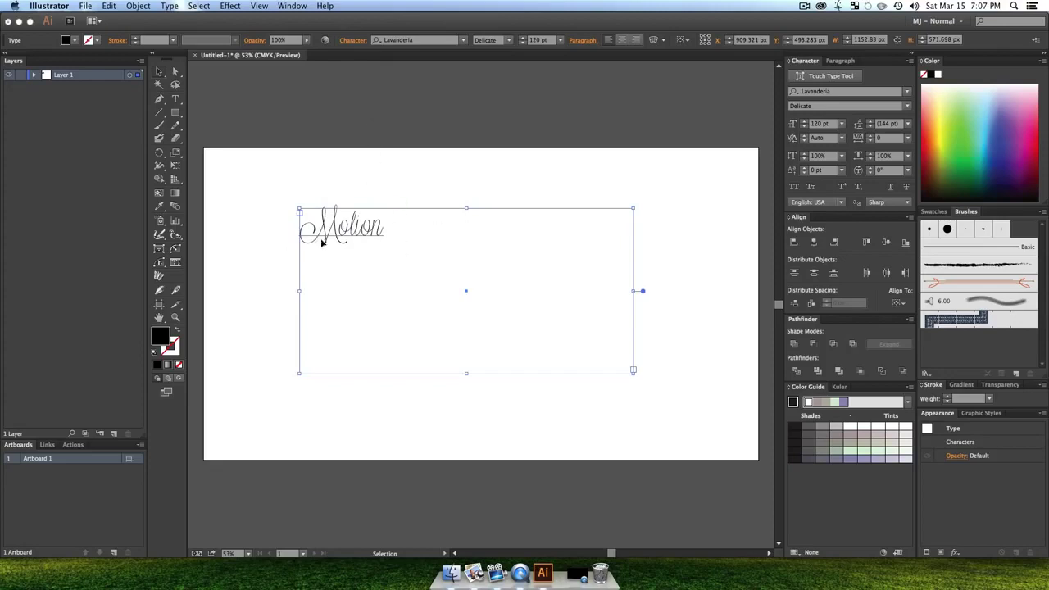
{"action": "left_click", "coordinate": [170, 7]}
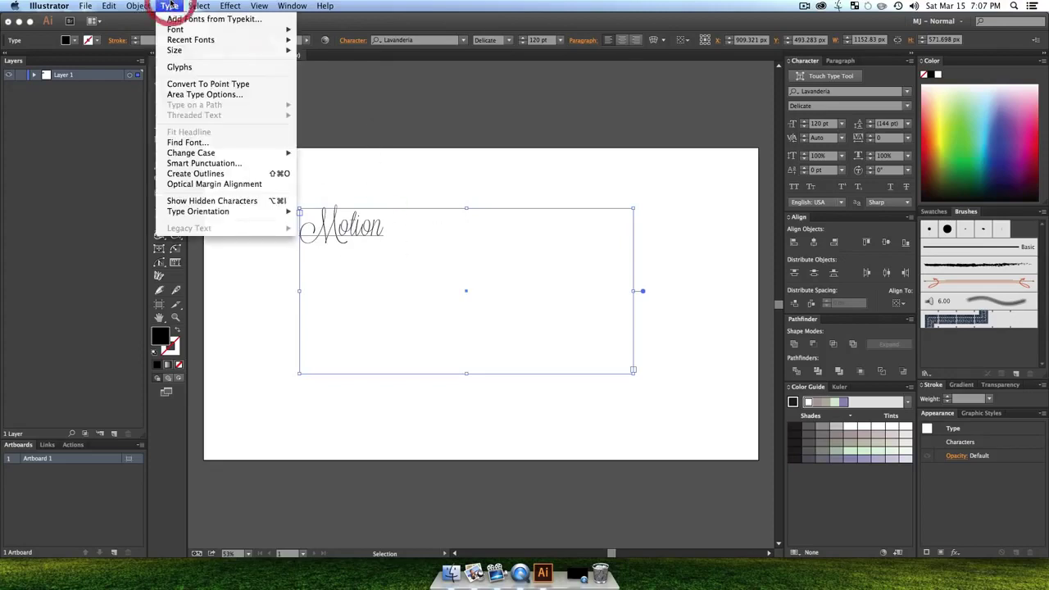
{"action": "left_click", "coordinate": [205, 174]}
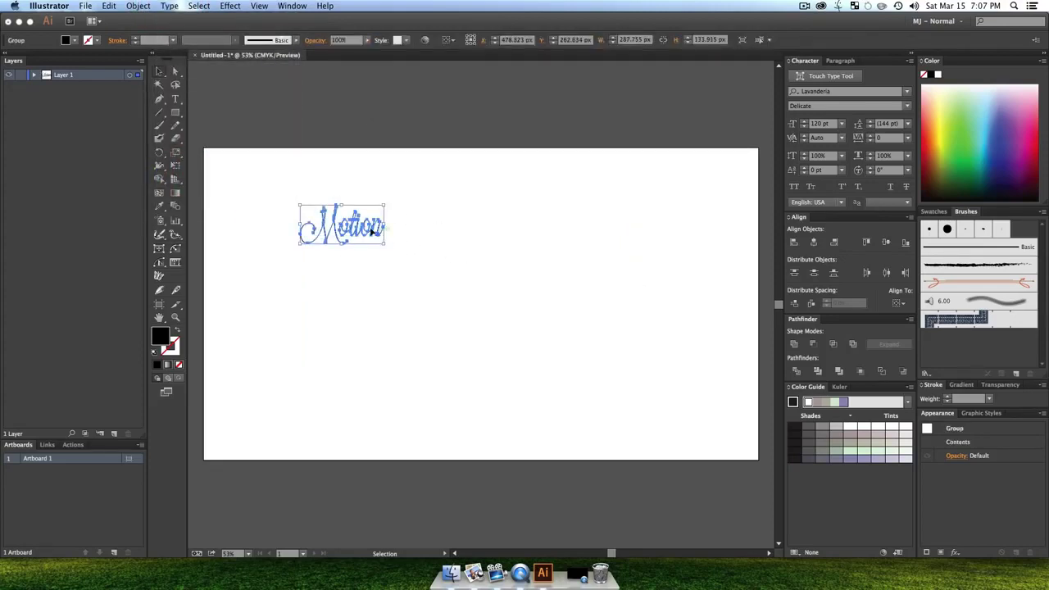
{"action": "left_click_drag", "start_coordinate": [385, 244], "coordinate": [383, 272]}
{"action": "left_click_drag", "start_coordinate": [351, 232], "coordinate": [460, 289]}
{"action": "left_click", "coordinate": [604, 309]}
Step: Lock the layer holding the "Motion" lettering and add a new layer above it
{"action": "key", "text": "z"}
{"action": "left_click", "coordinate": [454, 302]}
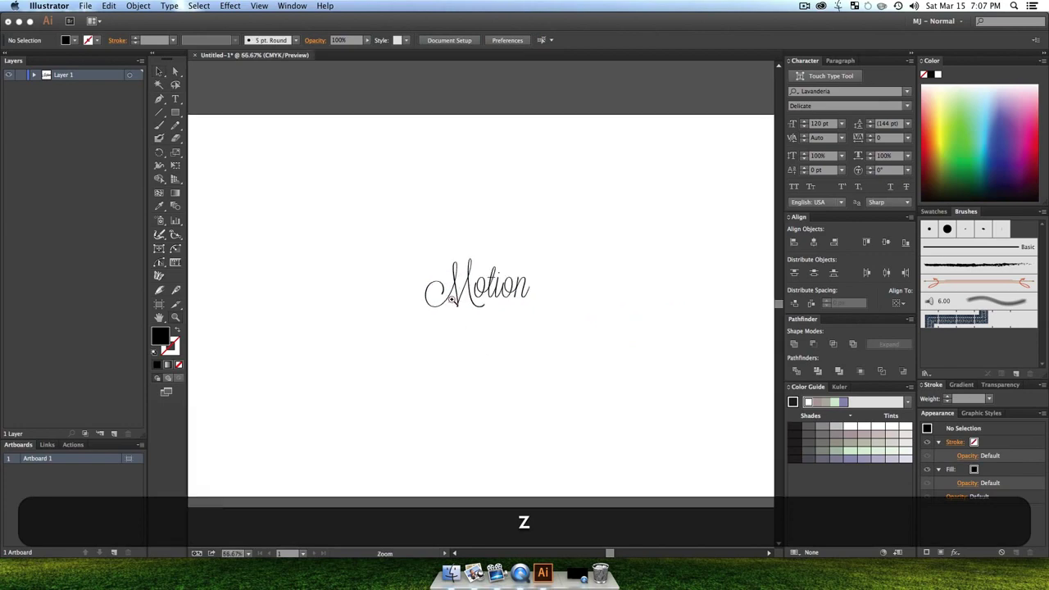
{"action": "left_click", "coordinate": [451, 300]}
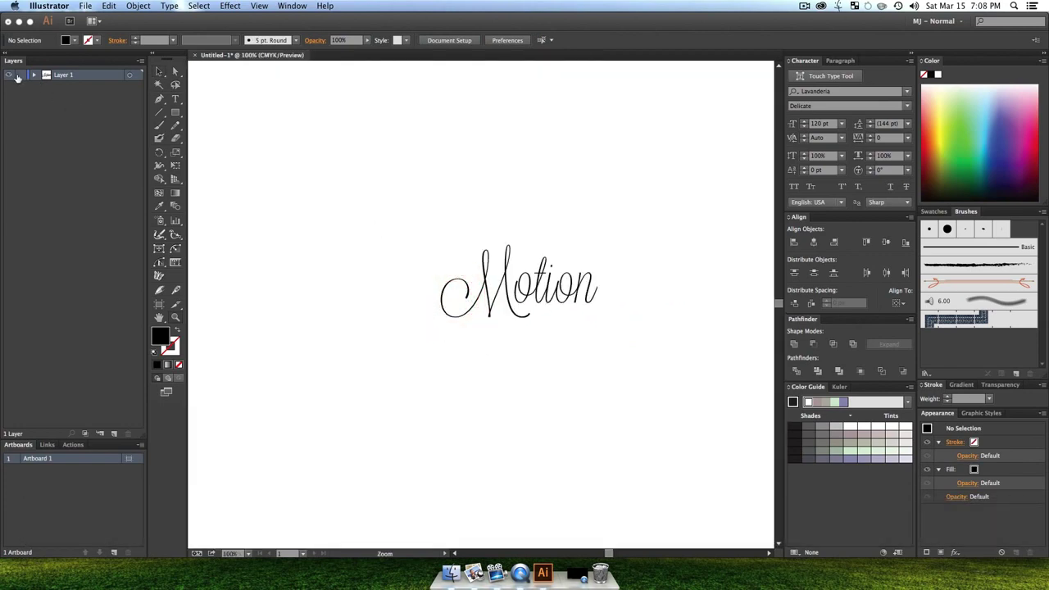
{"action": "left_click", "coordinate": [114, 433]}
{"action": "key", "text": "h"}
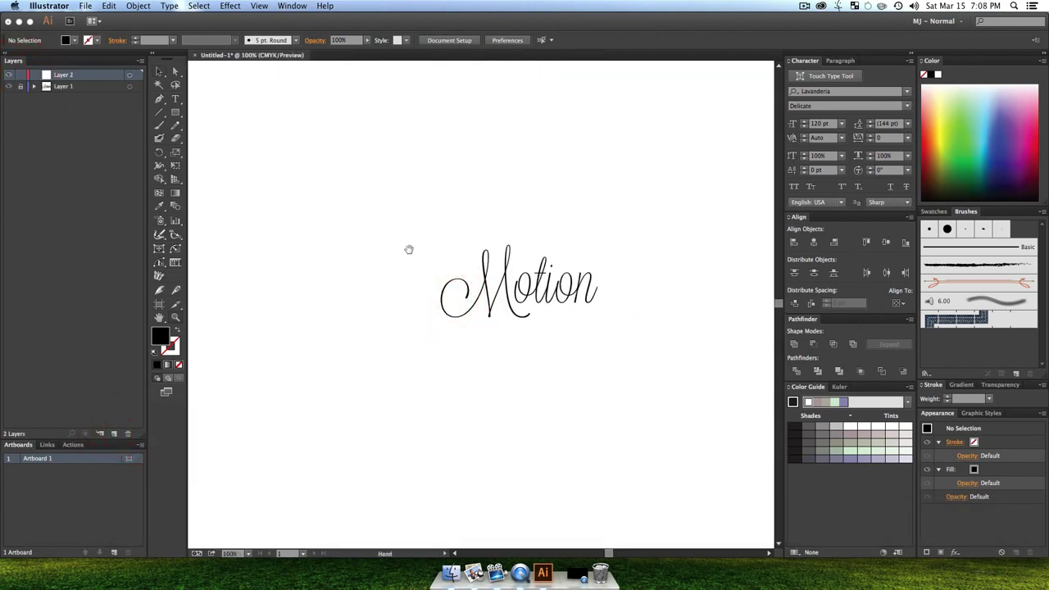
{"action": "left_click_drag", "start_coordinate": [409, 249], "coordinate": [327, 235]}
{"action": "key", "text": "v"}
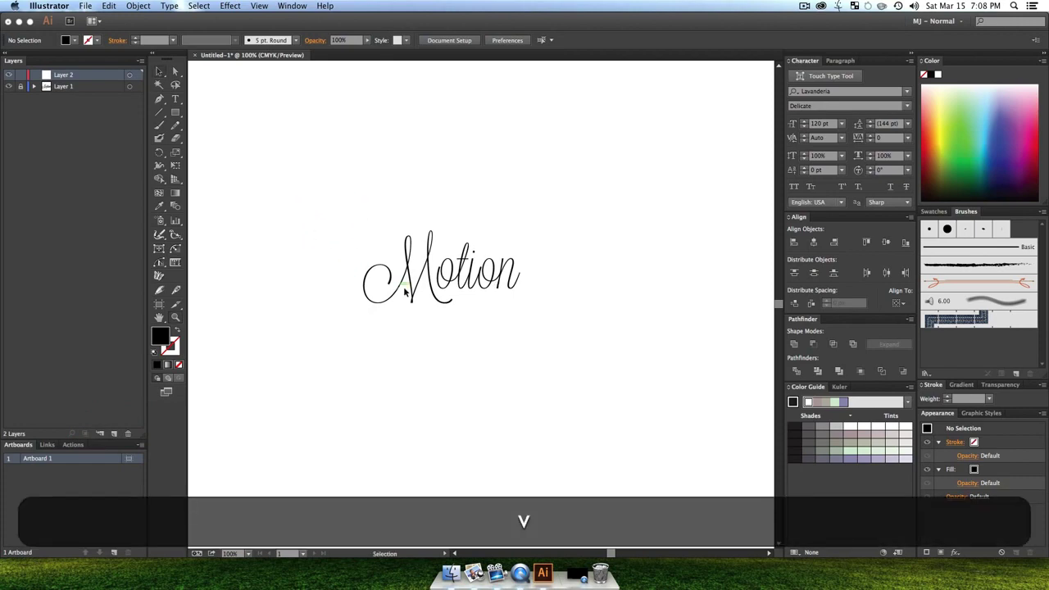
Step: Choose the Paintbrush tool and set the angle of the 5 pt. Round calligraphic brush to 35°
{"action": "left_click", "coordinate": [159, 125]}
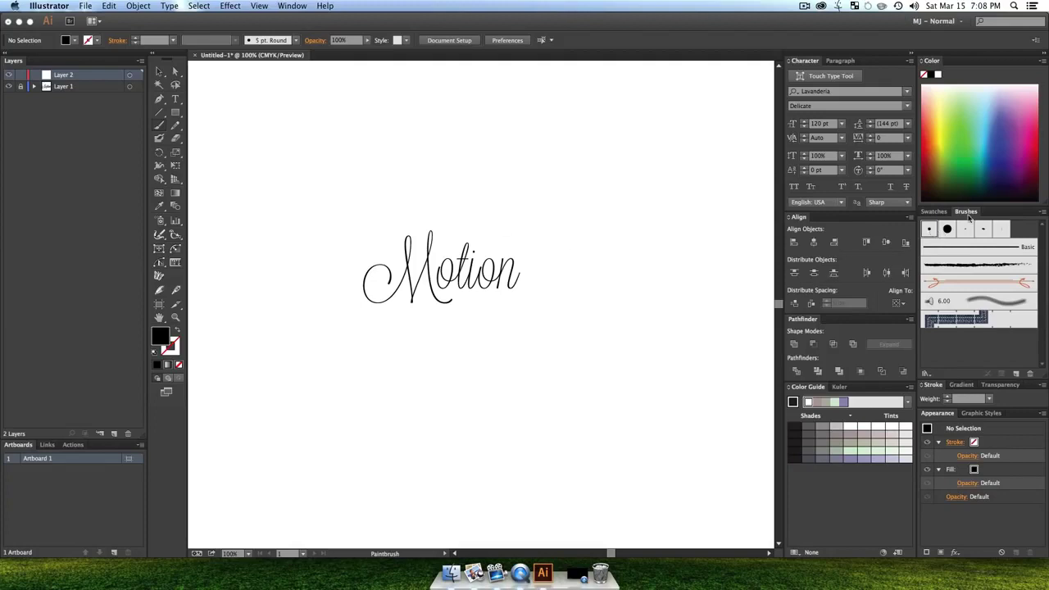
{"action": "double_click", "coordinate": [930, 232]}
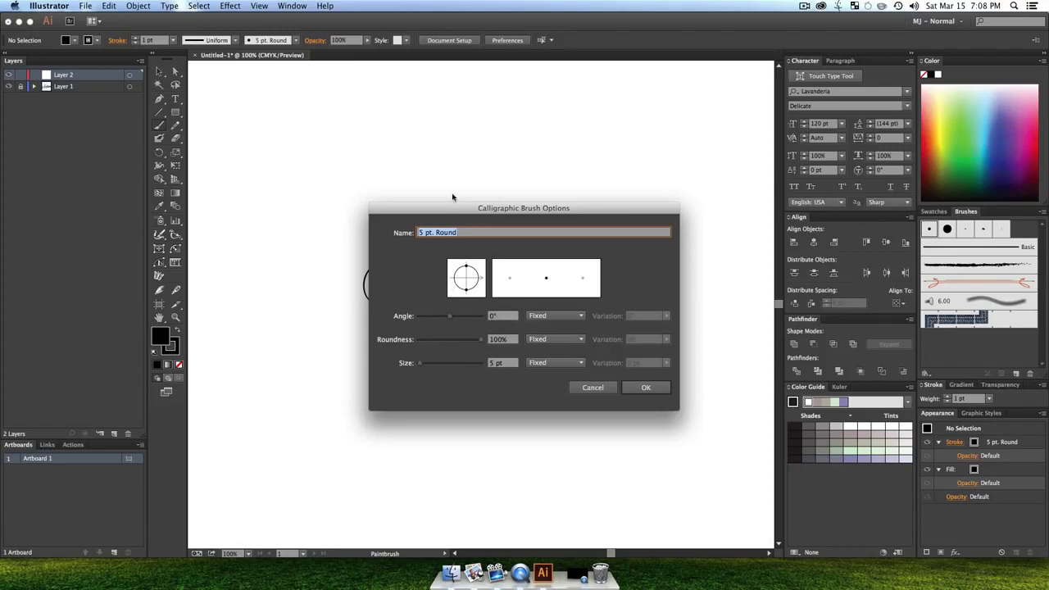
{"action": "left_click", "coordinate": [506, 316]}
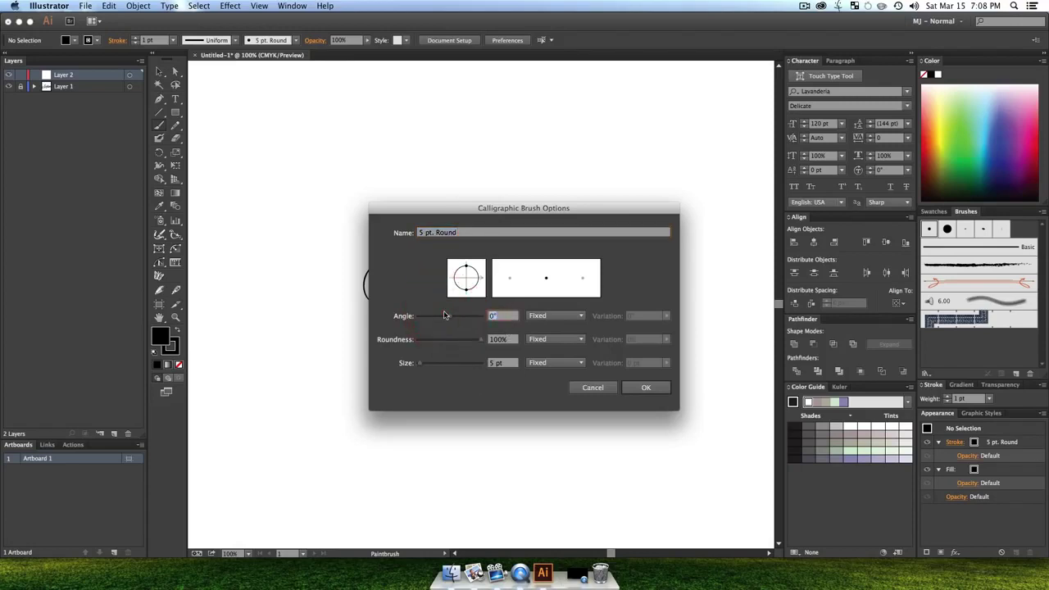
{"action": "type", "text": "35"}
{"action": "key", "text": "Tab"}
{"action": "left_click", "coordinate": [401, 331]}
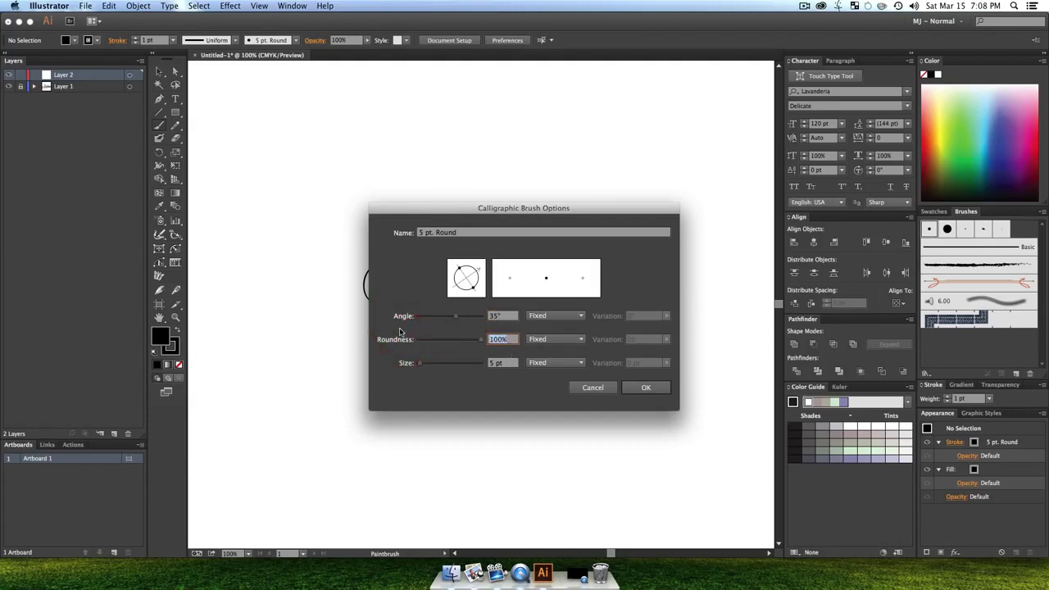
Step: Set the brush's roundness to 75%, controlled by Pressure with a 25% variation
{"action": "type", "text": "75"}
{"action": "left_click", "coordinate": [558, 338]}
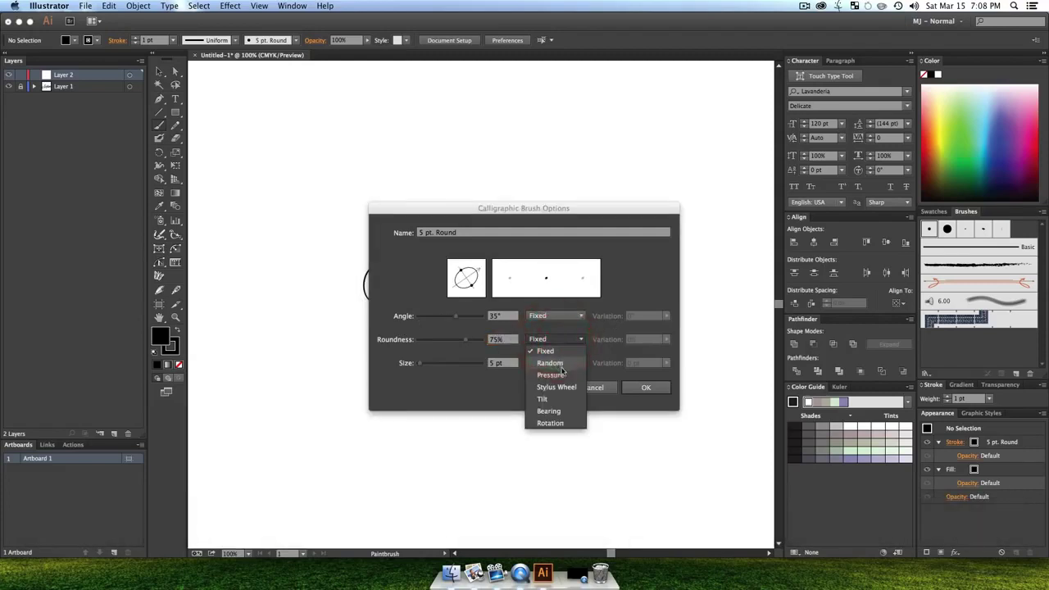
{"action": "left_click", "coordinate": [562, 374]}
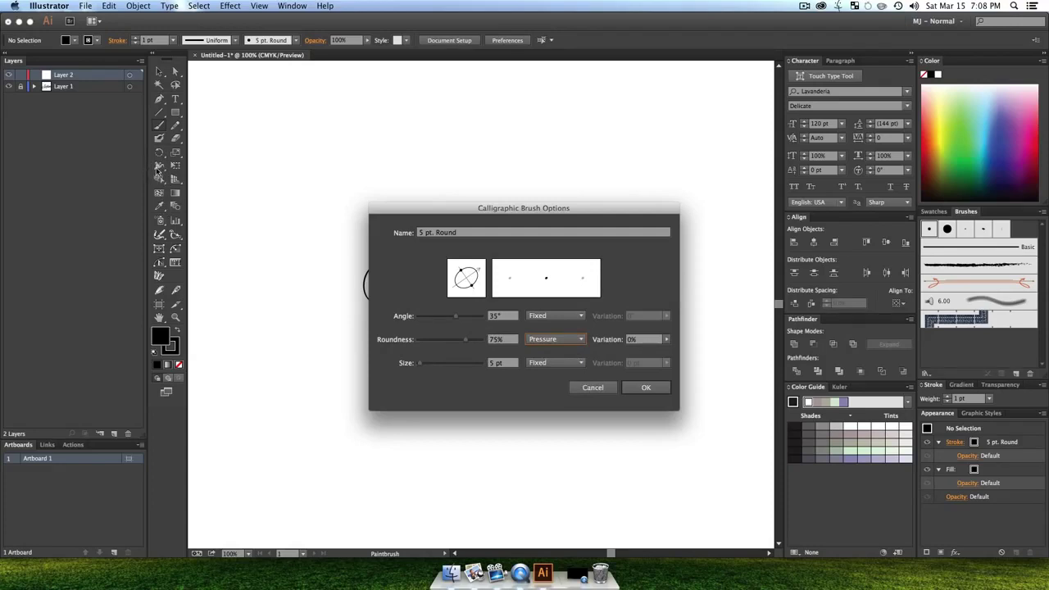
{"action": "left_click", "coordinate": [648, 339]}
{"action": "type", "text": "25"}
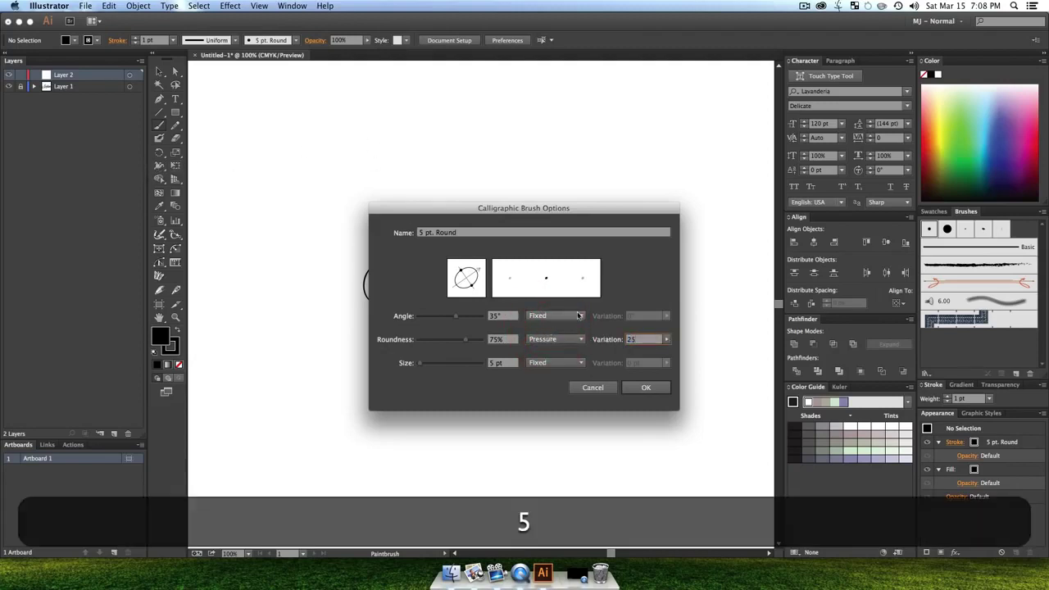
{"action": "left_click", "coordinate": [500, 339]}
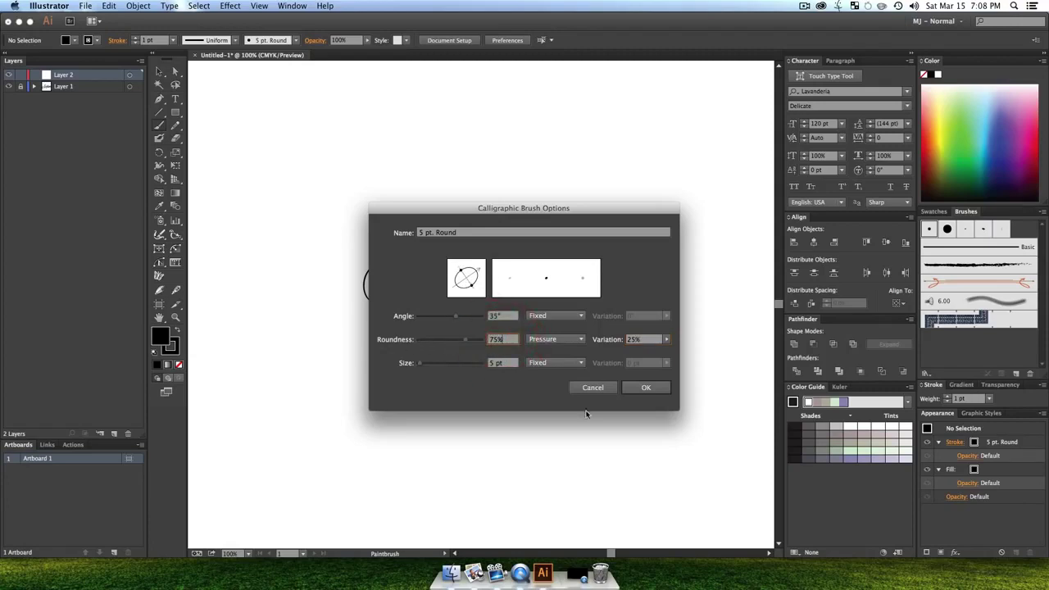
Step: Set the brush size to 12 pt, controlled by Pressure with a 12 pt variation, and apply the brush options
{"action": "left_click", "coordinate": [502, 364]}
{"action": "left_click", "coordinate": [441, 363]}
{"action": "type", "text": "12"}
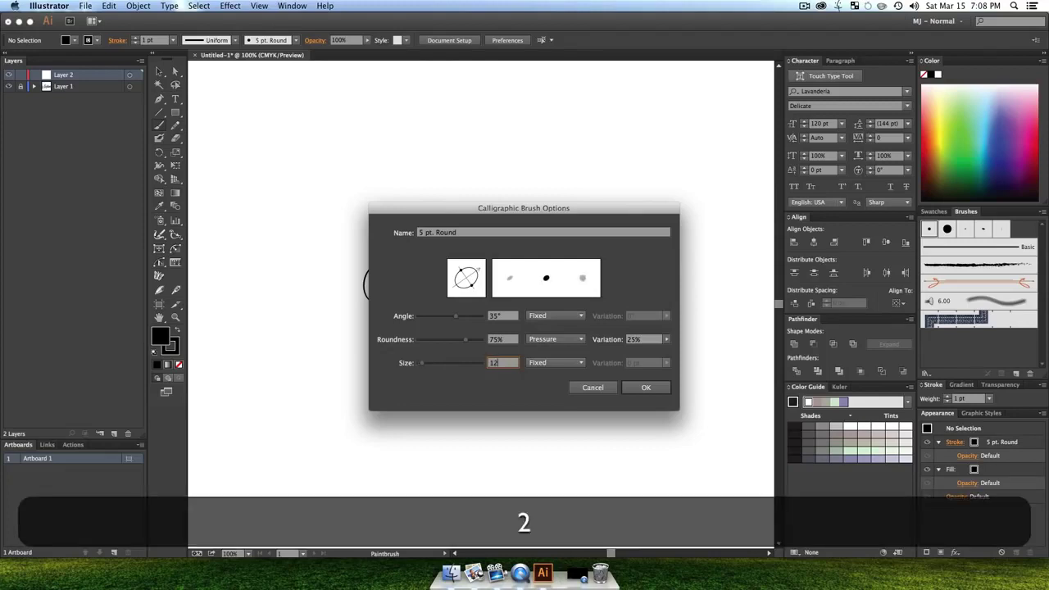
{"action": "left_click", "coordinate": [538, 366]}
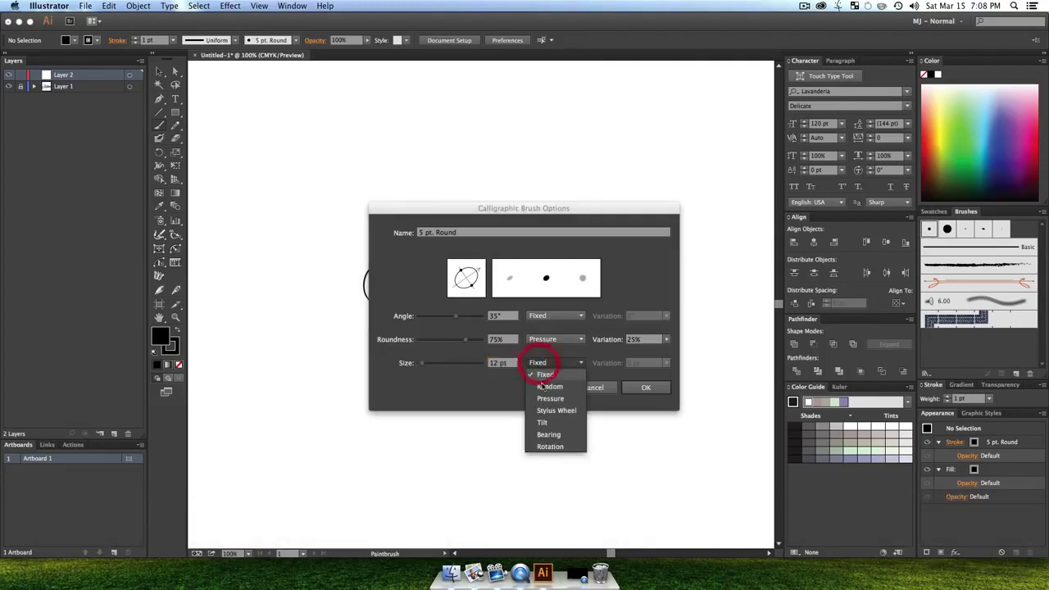
{"action": "left_click", "coordinate": [548, 400]}
{"action": "left_click", "coordinate": [648, 363]}
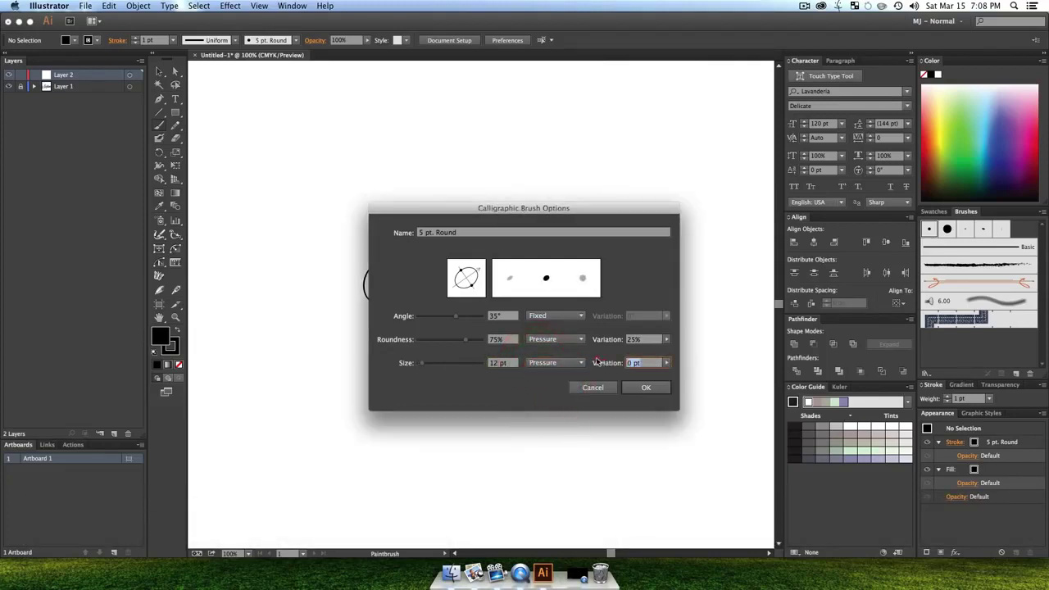
{"action": "type", "text": "12"}
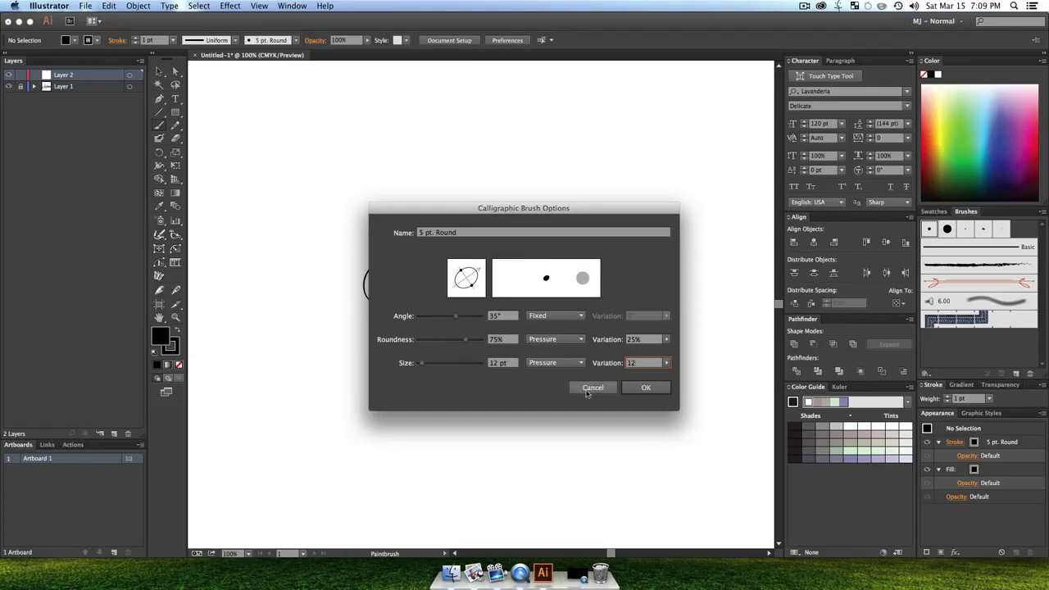
{"action": "left_click", "coordinate": [643, 386]}
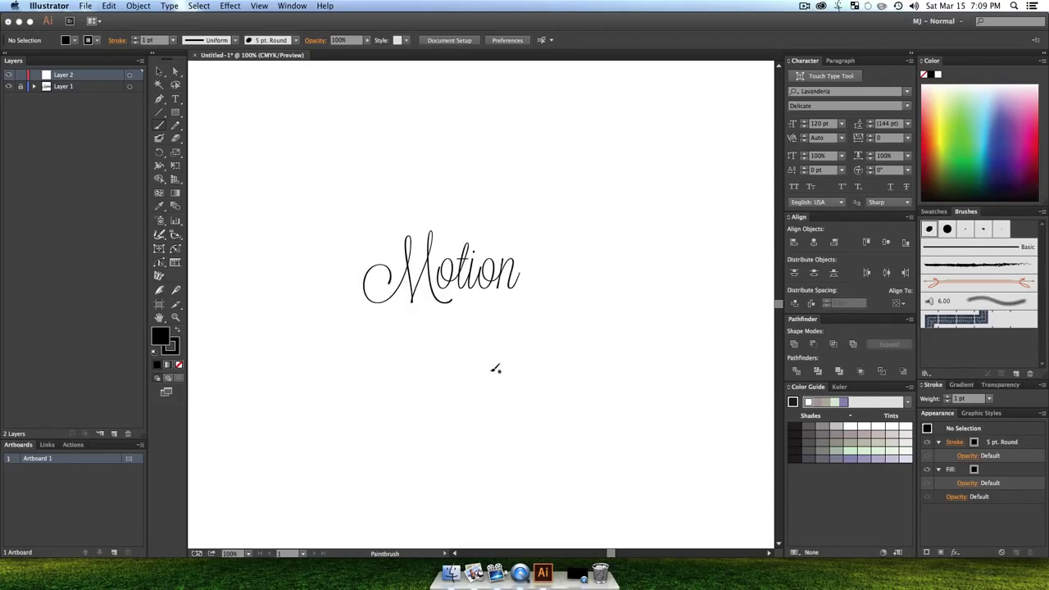
Step: Test the calligraphic brush with a few freehand strokes below the lettering and delete them
{"action": "key", "text": "b"}
{"action": "mouse_move", "coordinate": [473, 404]}
{"action": "left_mouse_down"}
{"action": "mouse_move", "coordinate": [460, 379]}
{"action": "mouse_move", "coordinate": [474, 343]}
{"action": "mouse_move", "coordinate": [512, 312]}
{"action": "mouse_move", "coordinate": [557, 316]}
{"action": "mouse_move", "coordinate": [575, 380]}
{"action": "mouse_move", "coordinate": [627, 313]}
{"action": "left_mouse_up"}
{"action": "mouse_move", "coordinate": [624, 357]}
{"action": "left_mouse_down"}
{"action": "mouse_move", "coordinate": [657, 322]}
{"action": "mouse_move", "coordinate": [636, 398]}
{"action": "mouse_move", "coordinate": [533, 351]}
{"action": "mouse_move", "coordinate": [498, 320]}
{"action": "left_mouse_up"}
{"action": "key", "text": "v"}
{"action": "key", "text": "BackSpace"}
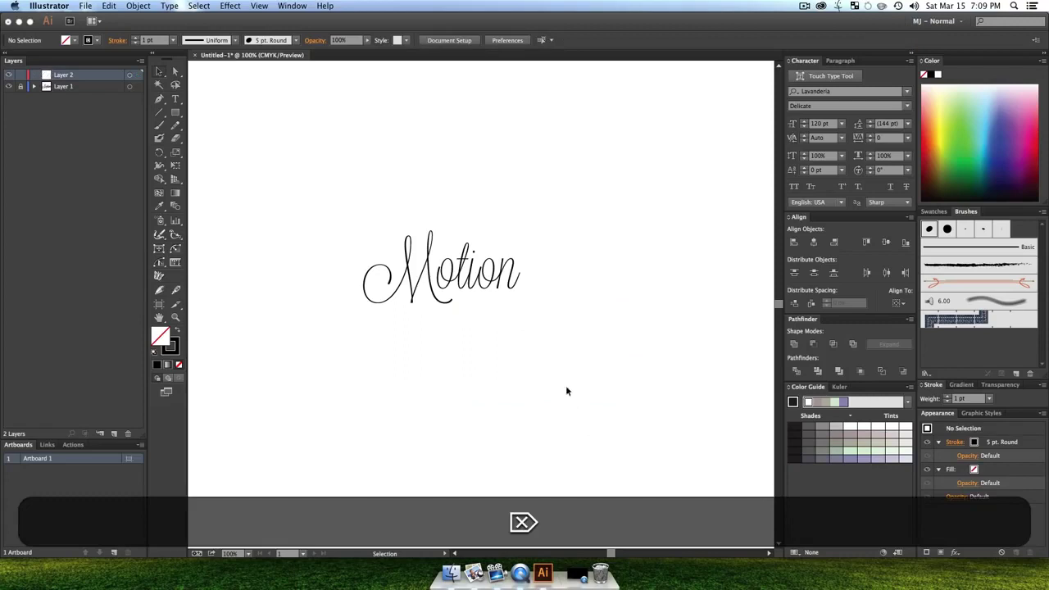
Step: Trace the letter "M" of the script lettering with freehand Paintbrush strokes on Layer 2
{"action": "key", "text": "z"}
{"action": "left_click_drag", "start_coordinate": [428, 264], "coordinate": [488, 293]}
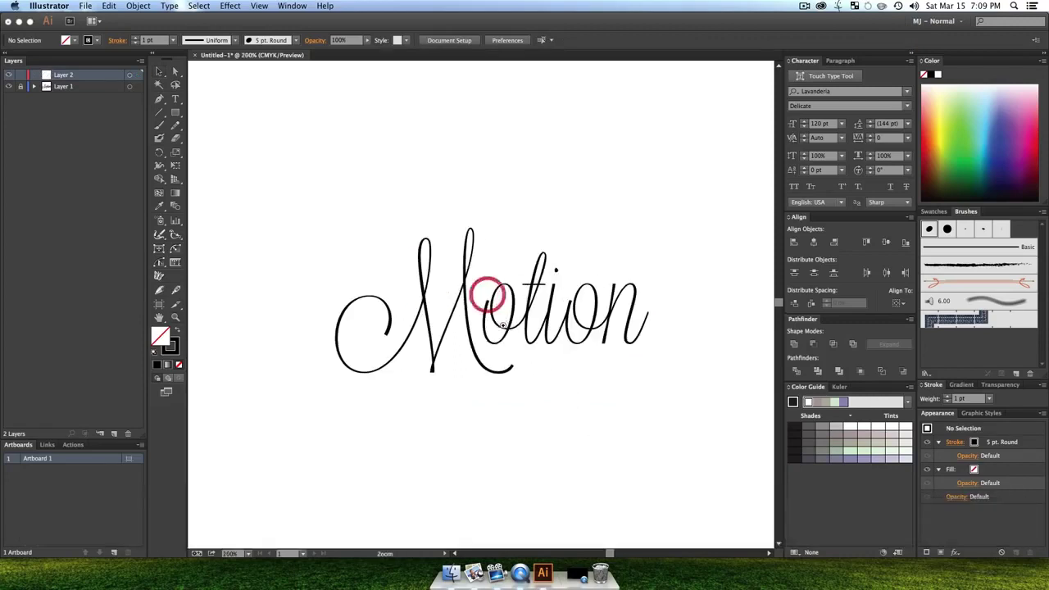
{"action": "key", "text": "space"}
{"action": "left_click_drag", "start_coordinate": [498, 356], "coordinate": [478, 363]}
{"action": "key", "text": "b"}
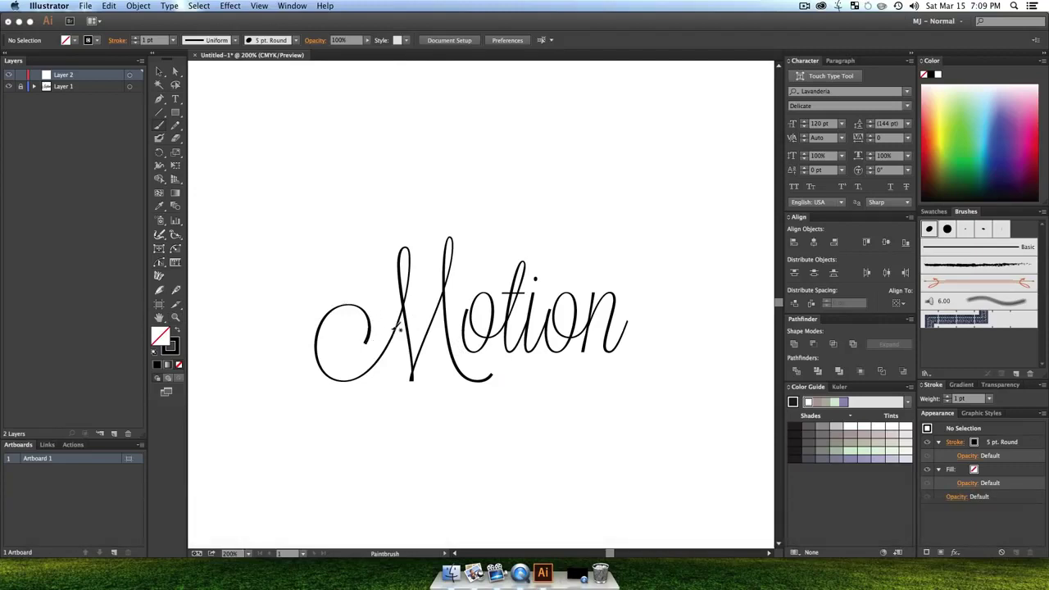
{"action": "mouse_move", "coordinate": [371, 340]}
{"action": "left_mouse_down"}
{"action": "mouse_move", "coordinate": [369, 311]}
{"action": "mouse_move", "coordinate": [337, 305]}
{"action": "mouse_move", "coordinate": [321, 325]}
{"action": "mouse_move", "coordinate": [326, 358]}
{"action": "mouse_move", "coordinate": [362, 374]}
{"action": "mouse_move", "coordinate": [382, 355]}
{"action": "mouse_move", "coordinate": [417, 284]}
{"action": "mouse_move", "coordinate": [410, 249]}
{"action": "mouse_move", "coordinate": [396, 277]}
{"action": "mouse_move", "coordinate": [413, 388]}
{"action": "mouse_move", "coordinate": [440, 245]}
{"action": "left_mouse_up"}
{"action": "mouse_move", "coordinate": [449, 239]}
{"action": "left_mouse_down"}
{"action": "mouse_move", "coordinate": [443, 343]}
{"action": "mouse_move", "coordinate": [461, 375]}
{"action": "mouse_move", "coordinate": [484, 379]}
{"action": "mouse_move", "coordinate": [495, 366]}
{"action": "left_mouse_up"}
Step: Hide Layer 1, which holds the original "Motion" lettering
{"action": "key", "text": "v"}
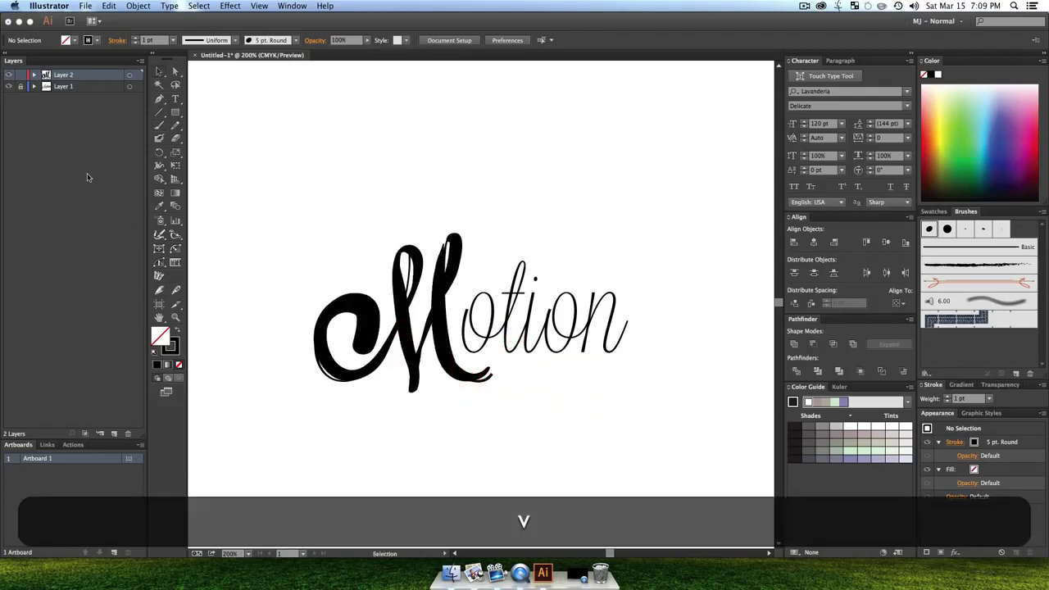
{"action": "left_click", "coordinate": [9, 86]}
{"action": "key", "text": "z"}
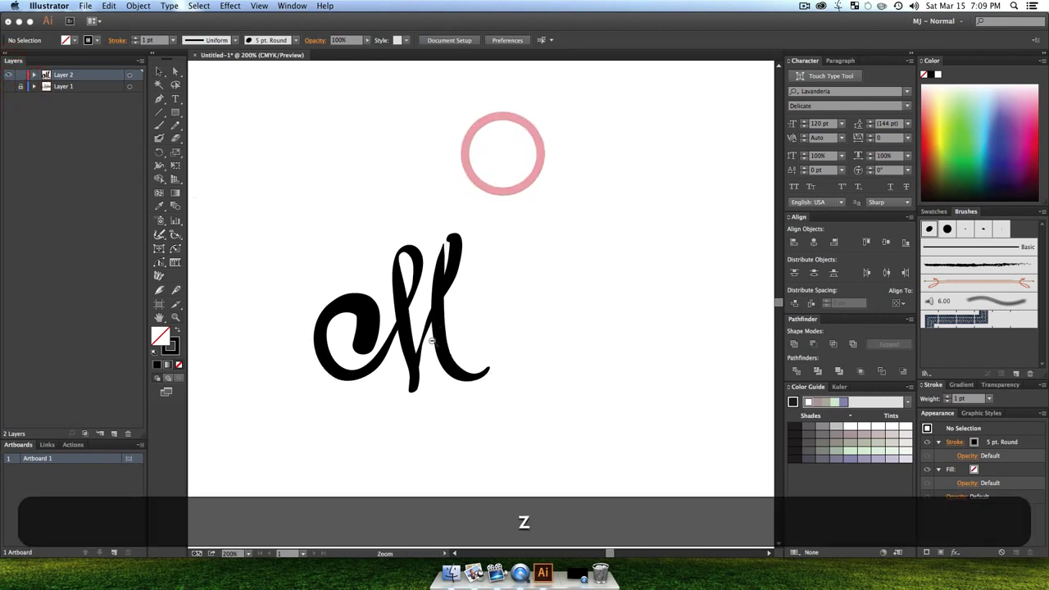
{"action": "left_click", "coordinate": [501, 150], "text": "alt"}
{"action": "left_click_drag", "start_coordinate": [529, 327], "coordinate": [503, 345]}
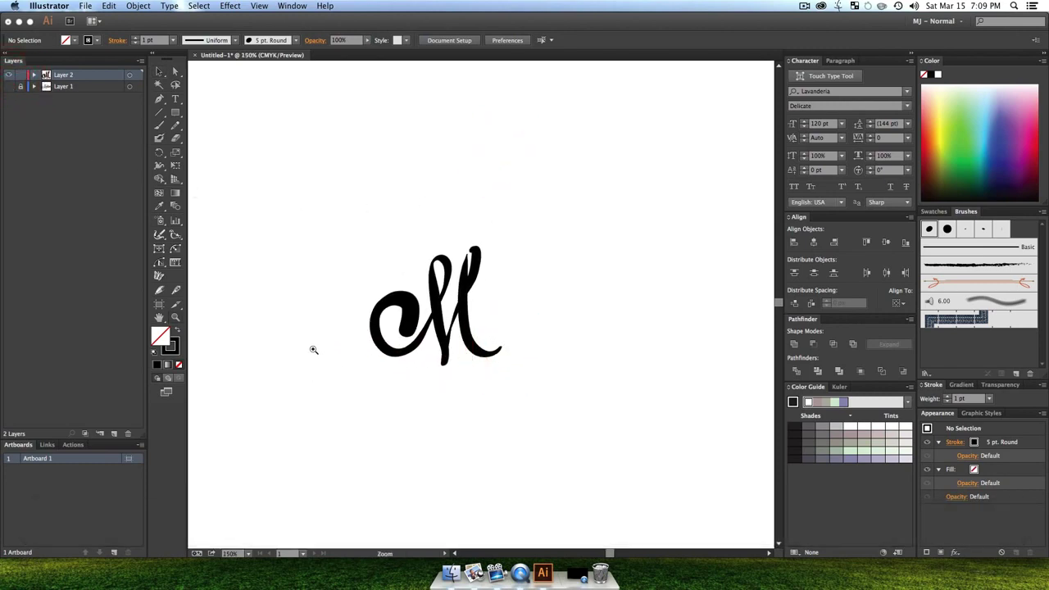
Step: Expand the appearance of all brush strokes forming the "M" into filled shapes
{"action": "key", "text": "v"}
{"action": "left_click_drag", "start_coordinate": [356, 250], "coordinate": [484, 358]}
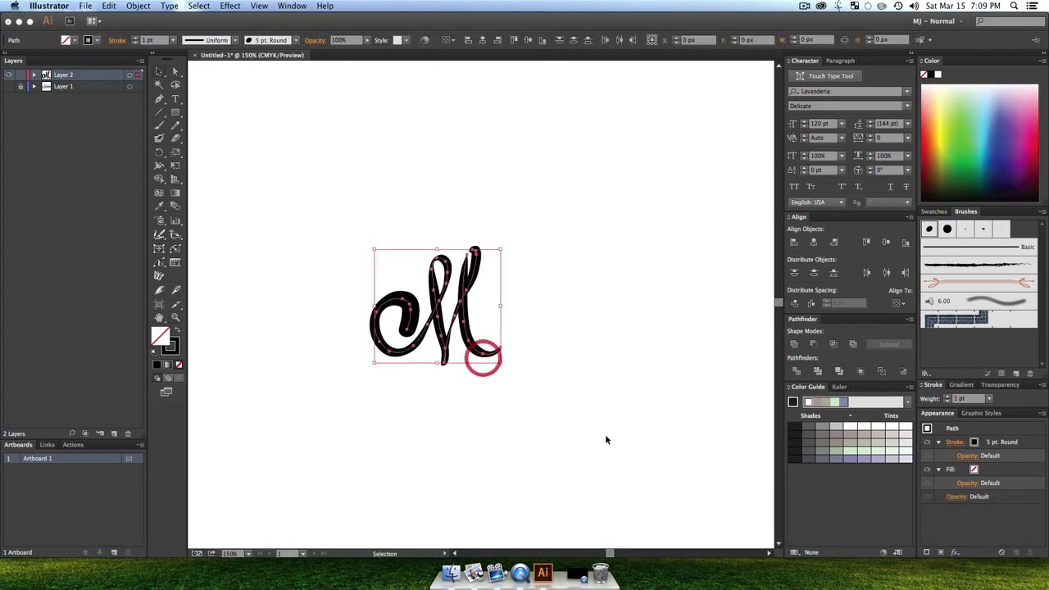
{"action": "left_click", "coordinate": [133, 6]}
{"action": "mouse_move", "coordinate": [150, 231]}
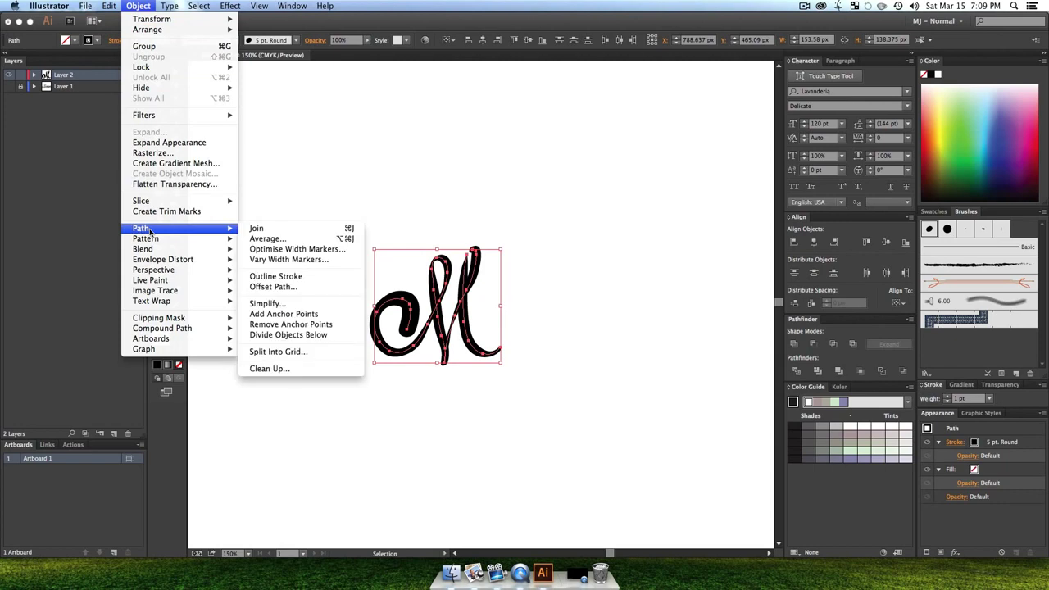
{"action": "left_click", "coordinate": [149, 143]}
{"action": "left_click", "coordinate": [418, 198]}
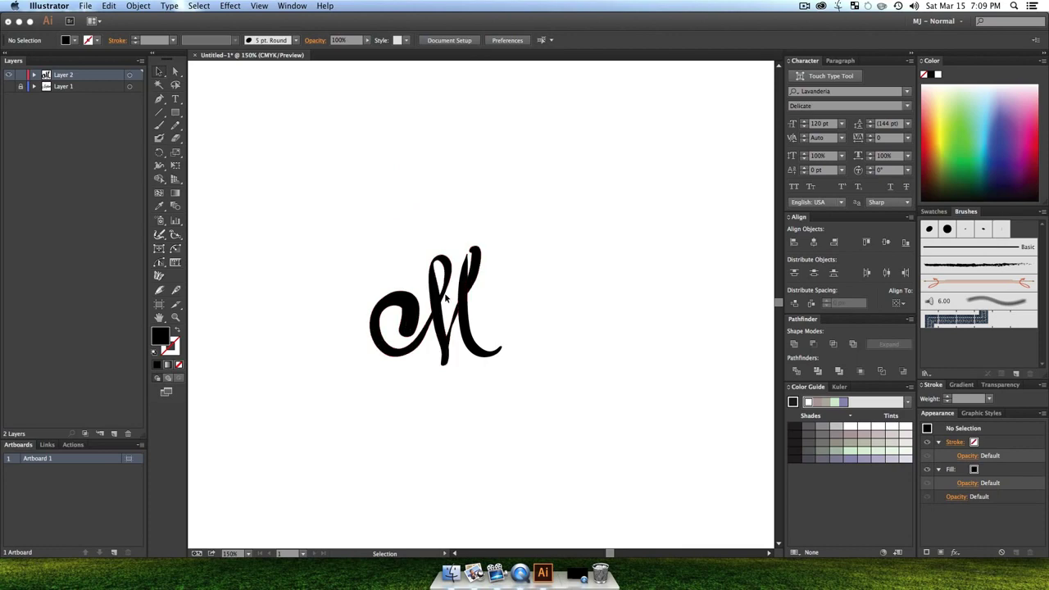
Step: Unite the expanded shapes of the "M" into one shape with Pathfinder
{"action": "left_click_drag", "start_coordinate": [367, 262], "coordinate": [551, 376]}
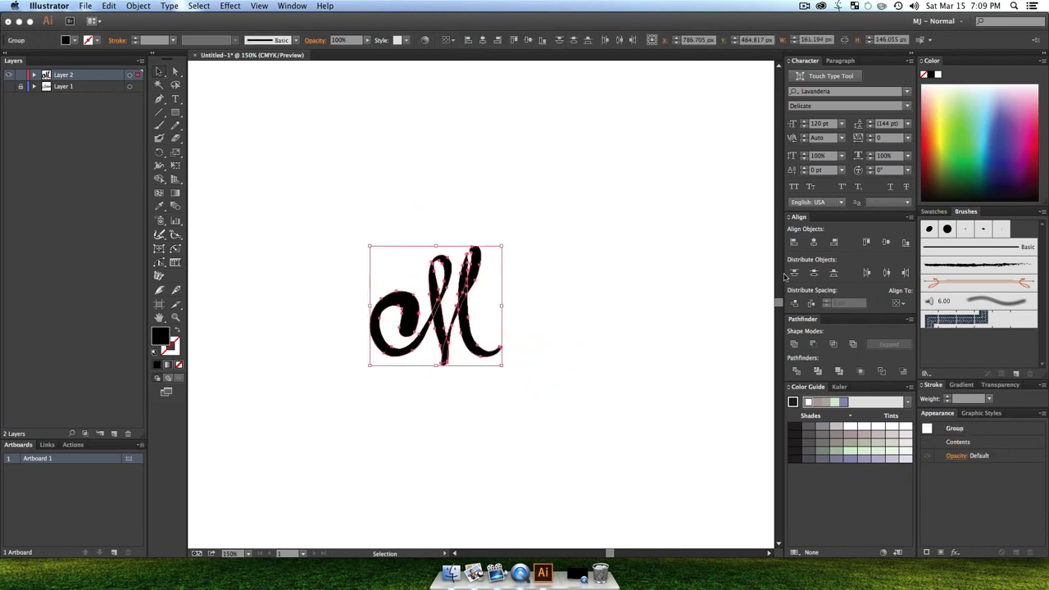
{"action": "left_click", "coordinate": [793, 339]}
{"action": "left_click", "coordinate": [551, 357]}
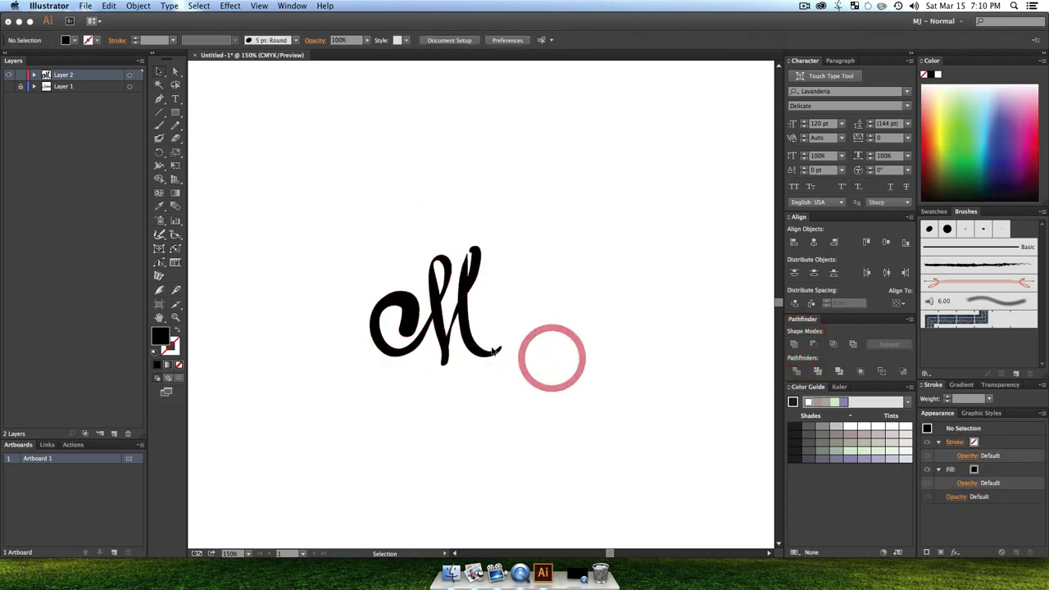
Step: Swap the fill and stroke of the united "M" so that it is a black outline without fill
{"action": "left_click", "coordinate": [432, 284]}
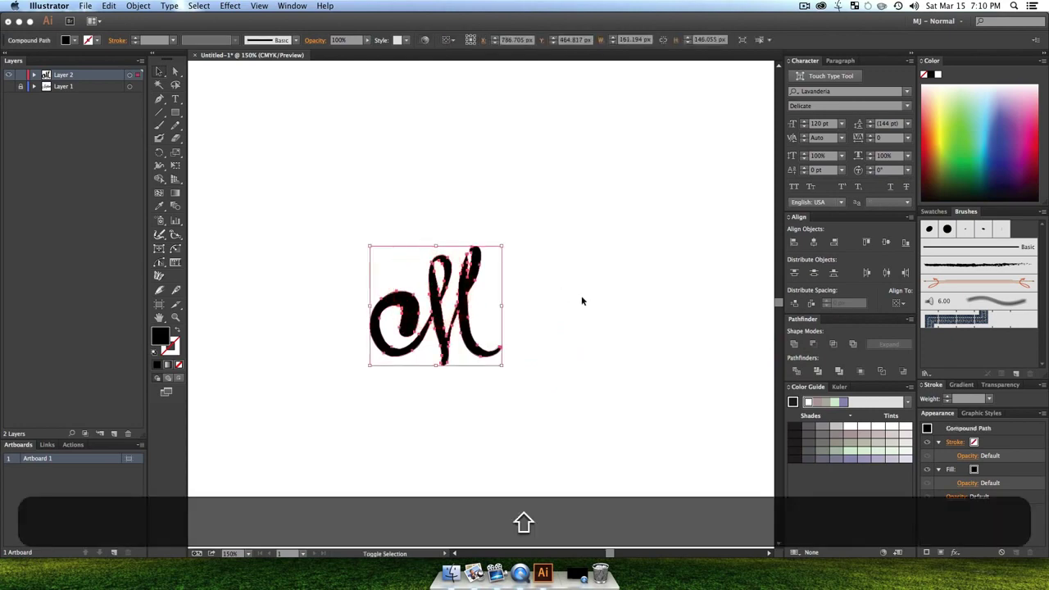
{"action": "key", "text": "shift+x"}
{"action": "left_click", "coordinate": [611, 352]}
Step: Scale up the outlined "M" to fill most of the artboard's height and move it to the artboard's centre
{"action": "key", "text": "z"}
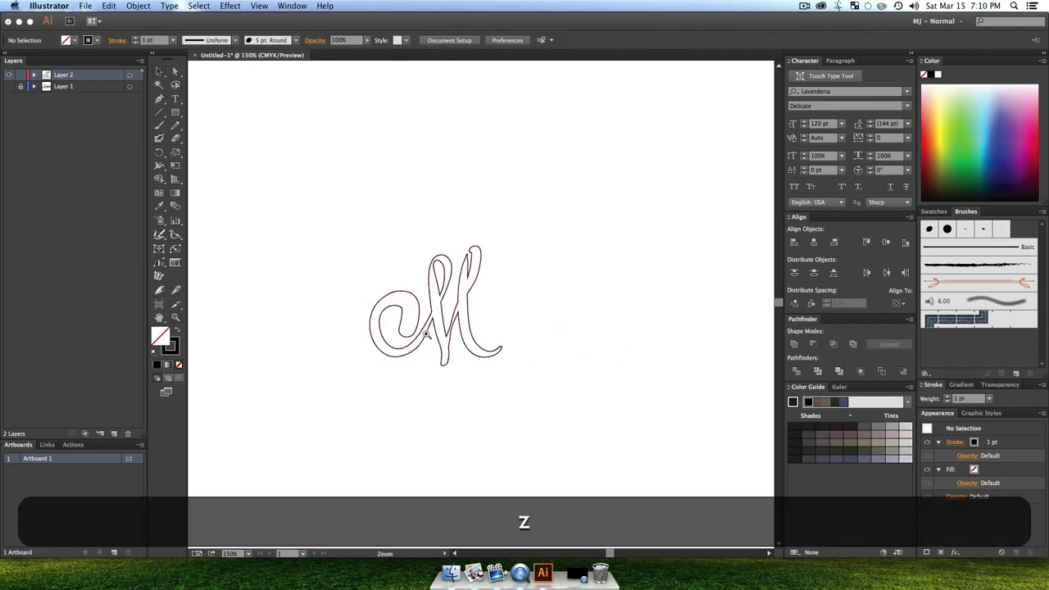
{"action": "left_click", "coordinate": [438, 327], "text": "alt"}
{"action": "left_click", "coordinate": [437, 327], "text": "alt"}
{"action": "key", "text": "v"}
{"action": "left_click", "coordinate": [439, 303]}
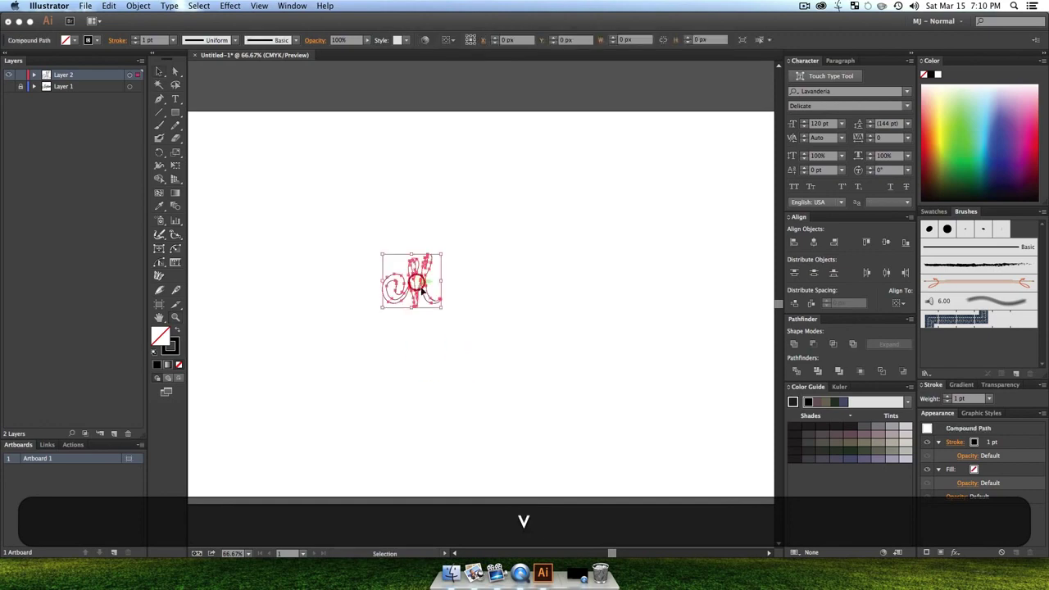
{"action": "left_click_drag", "start_coordinate": [441, 307], "coordinate": [580, 394]}
{"action": "left_click_drag", "start_coordinate": [475, 317], "coordinate": [560, 332]}
{"action": "left_click", "coordinate": [683, 332]}
{"action": "key", "text": "z"}
{"action": "left_click", "coordinate": [444, 324], "text": "alt"}
{"action": "key", "text": "v"}
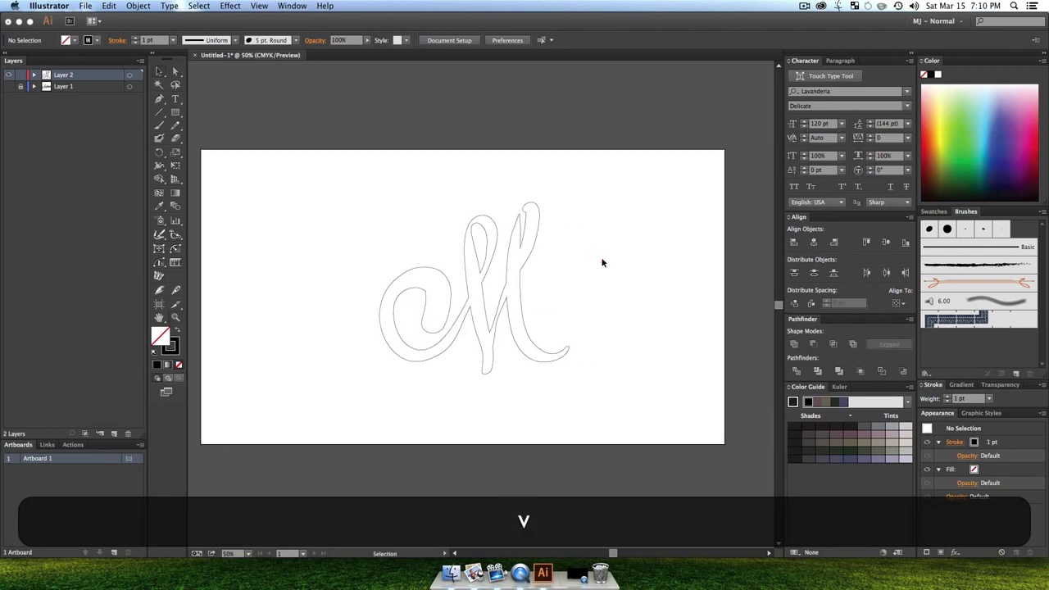
Step: Save the document to the Desktop as "Hipster Motion Ref.ai" with the default Illustrator CC options
{"action": "key", "text": "shift+super+v"}
{"action": "key", "text": "shift+super+s"}
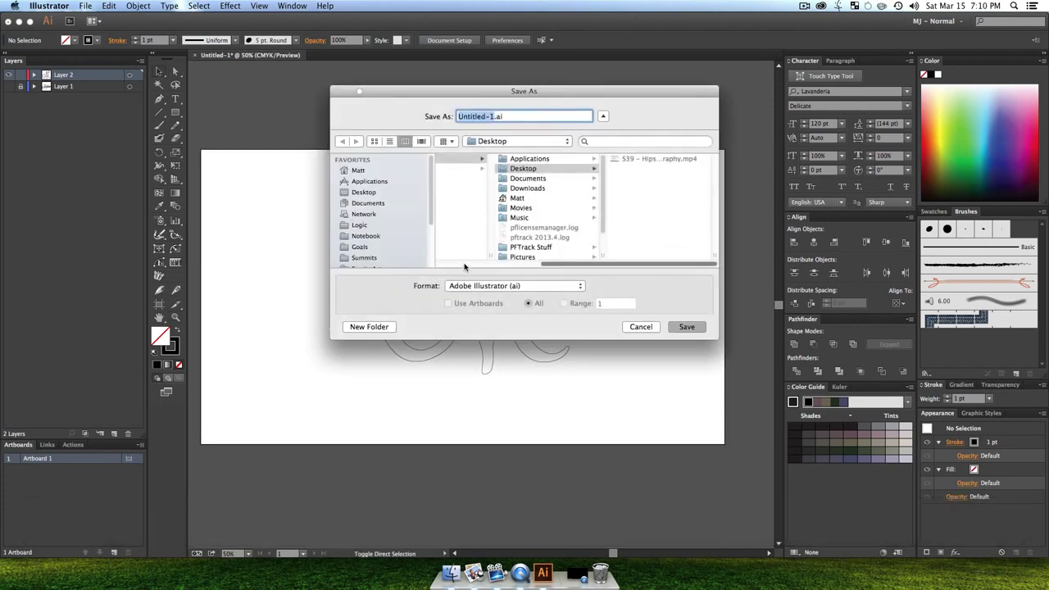
{"action": "type", "text": "Hipster Motion"}
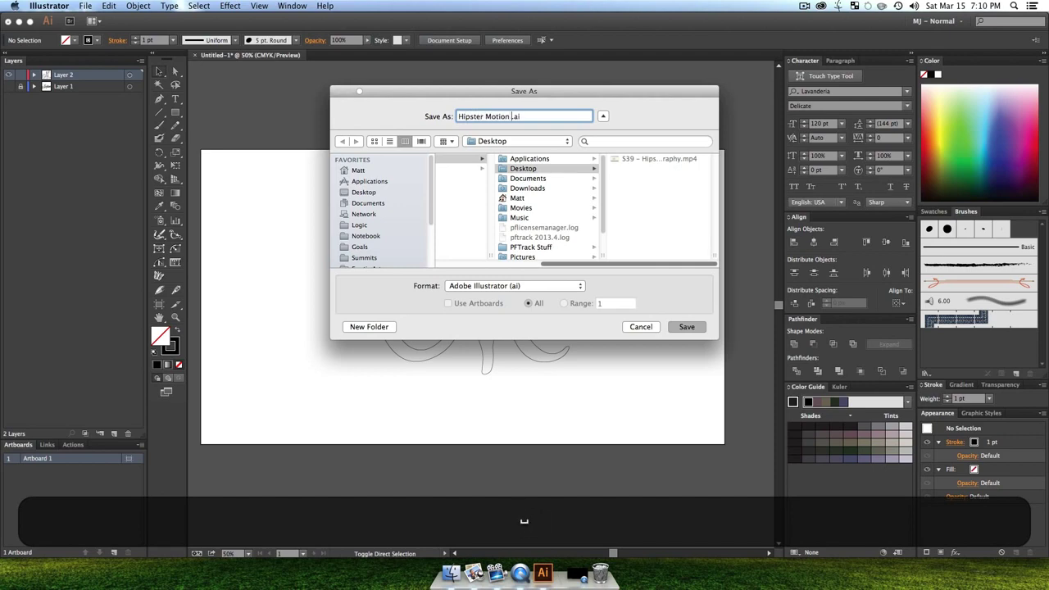
{"action": "type", "text": " Ref"}
{"action": "key", "text": "super+d"}
{"action": "key", "text": "super+Return"}
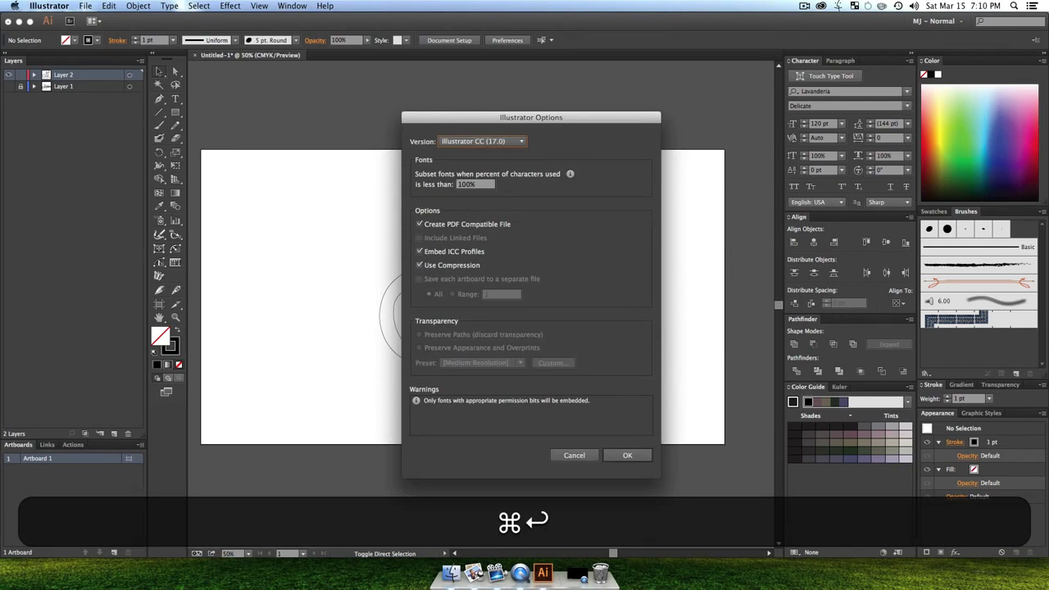
{"action": "key", "text": "Return"}
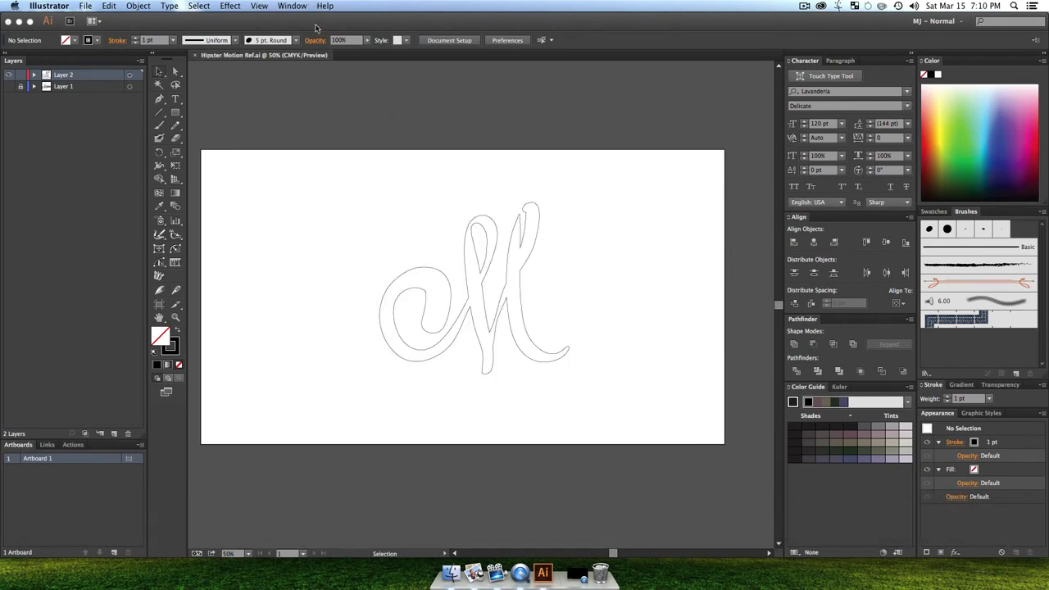
Step: Minimise the Illustrator window and launch Adobe Photoshop CC
{"action": "double_click", "coordinate": [316, 26]}
{"action": "left_click_drag", "start_coordinate": [330, 282], "coordinate": [538, 365]}
{"action": "key", "text": "ctrl+space"}
{"action": "type", "text": "p"}
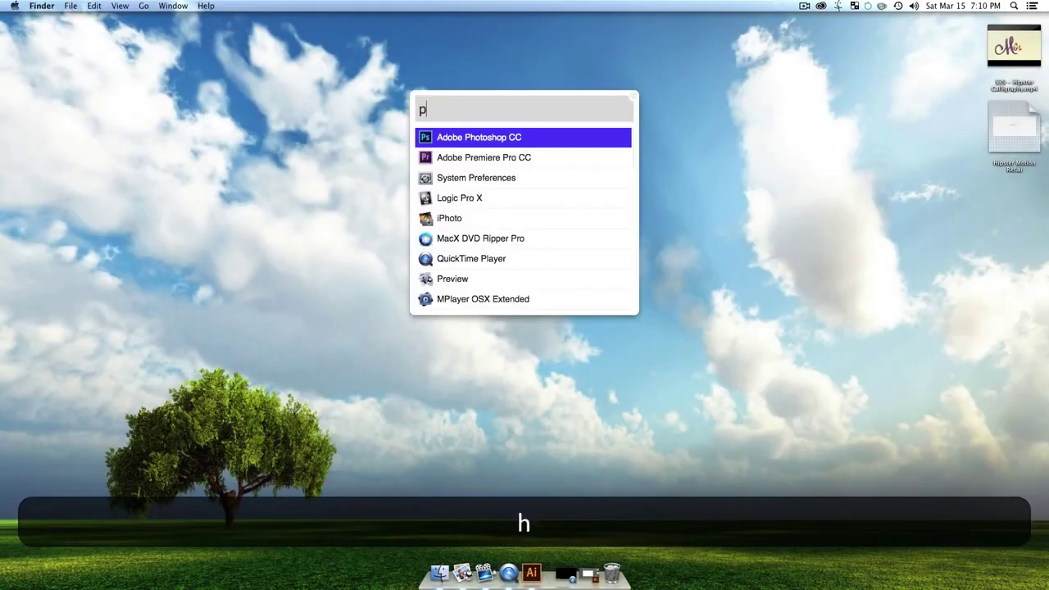
{"action": "type", "text": "hoto"}
{"action": "key", "text": "Return"}
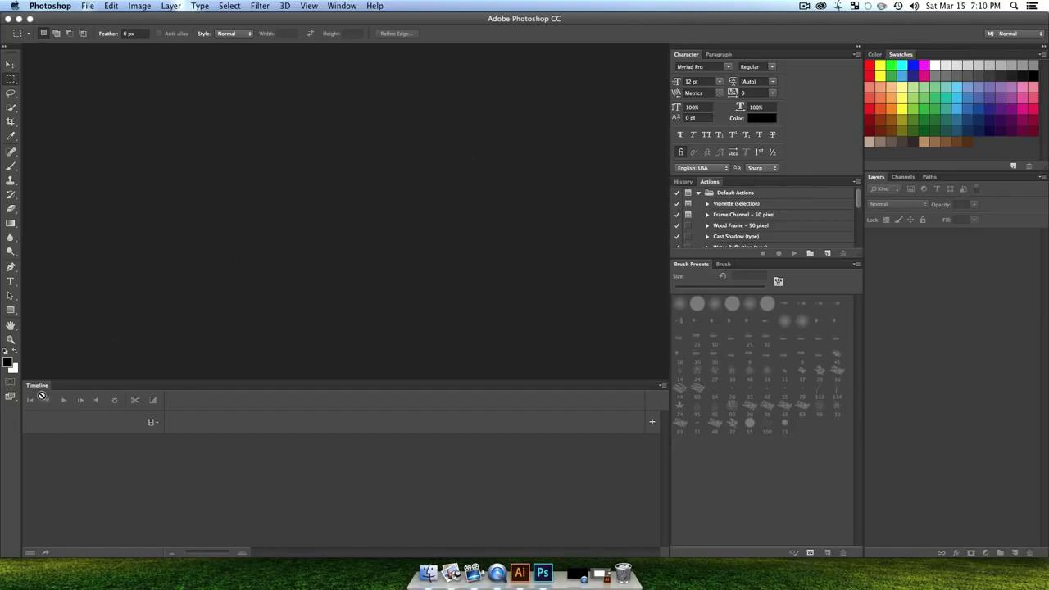
Step: Close the Timeline panel and enlarge the Actions panel with its Default Actions set collapsed
{"action": "left_click_drag", "start_coordinate": [38, 391], "coordinate": [238, 287]}
{"action": "left_click", "coordinate": [225, 280]}
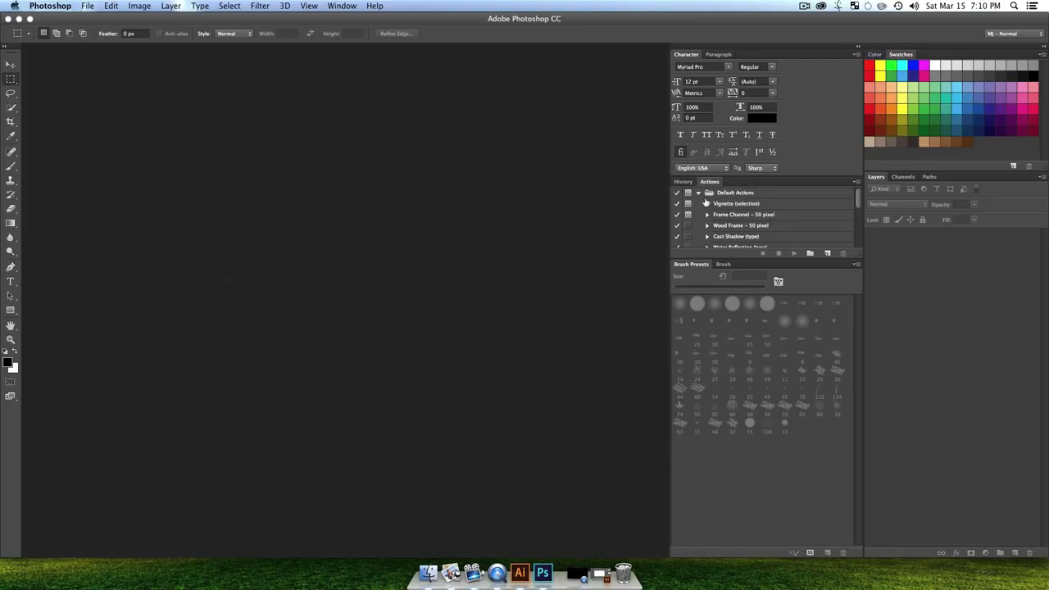
{"action": "left_click", "coordinate": [698, 194]}
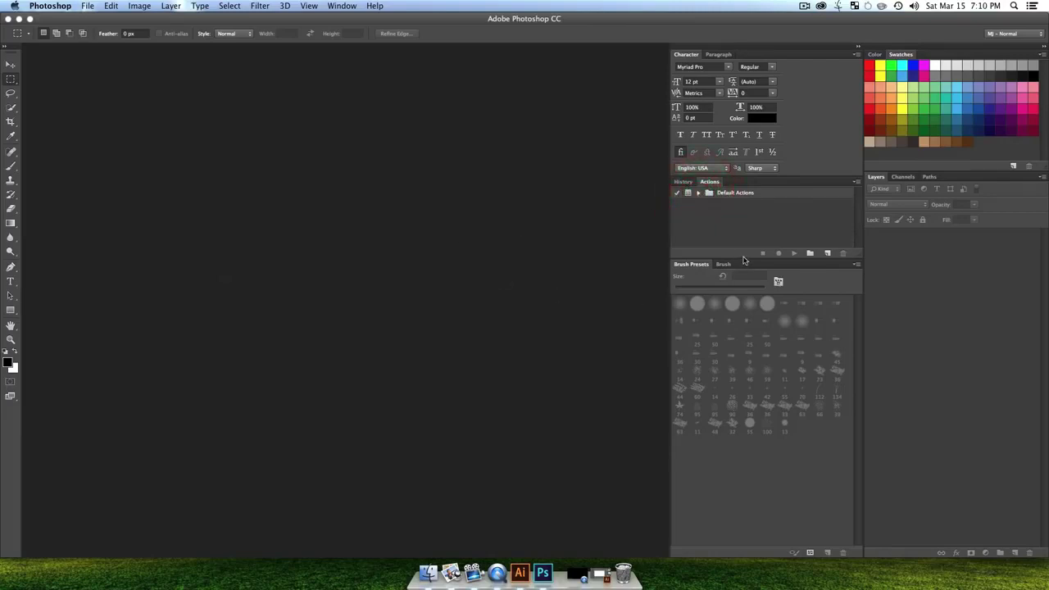
{"action": "left_click_drag", "start_coordinate": [744, 259], "coordinate": [743, 379]}
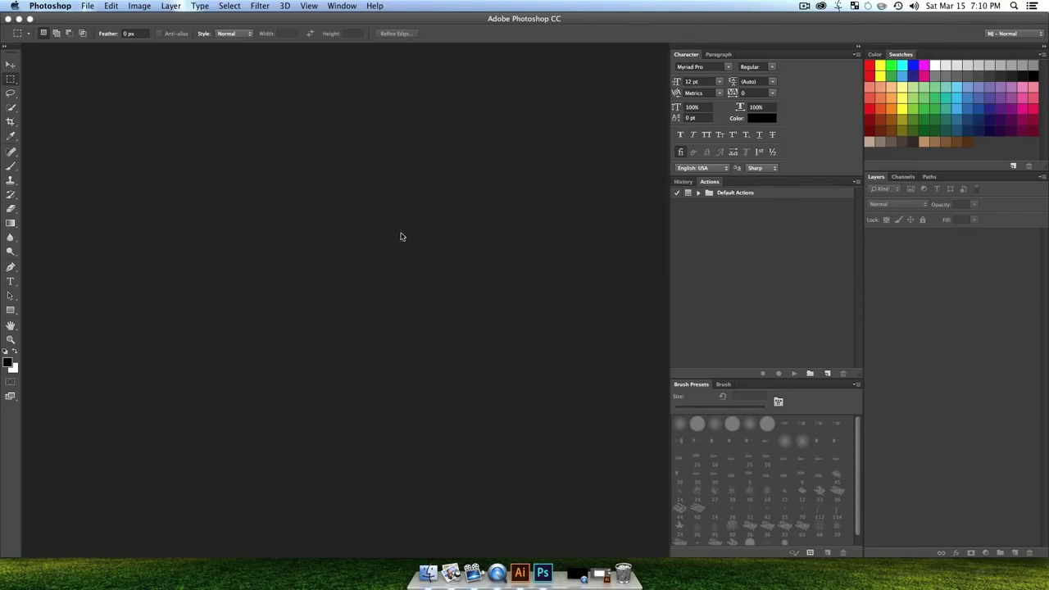
Step: Shift the window to uncover the desktop files and create a 1920 × 1080 pixel RGB document at 300 pixels/inch with a white background
{"action": "left_click_drag", "start_coordinate": [651, 18], "coordinate": [556, 27]}
{"action": "left_click", "coordinate": [370, 222]}
{"action": "key", "text": "super+n"}
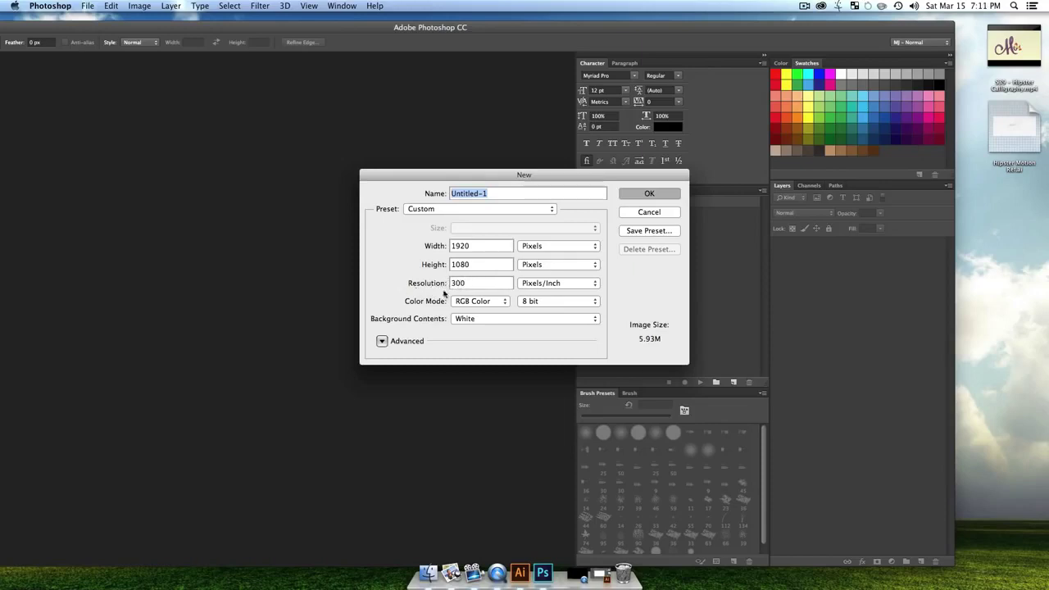
{"action": "left_click", "coordinate": [648, 195]}
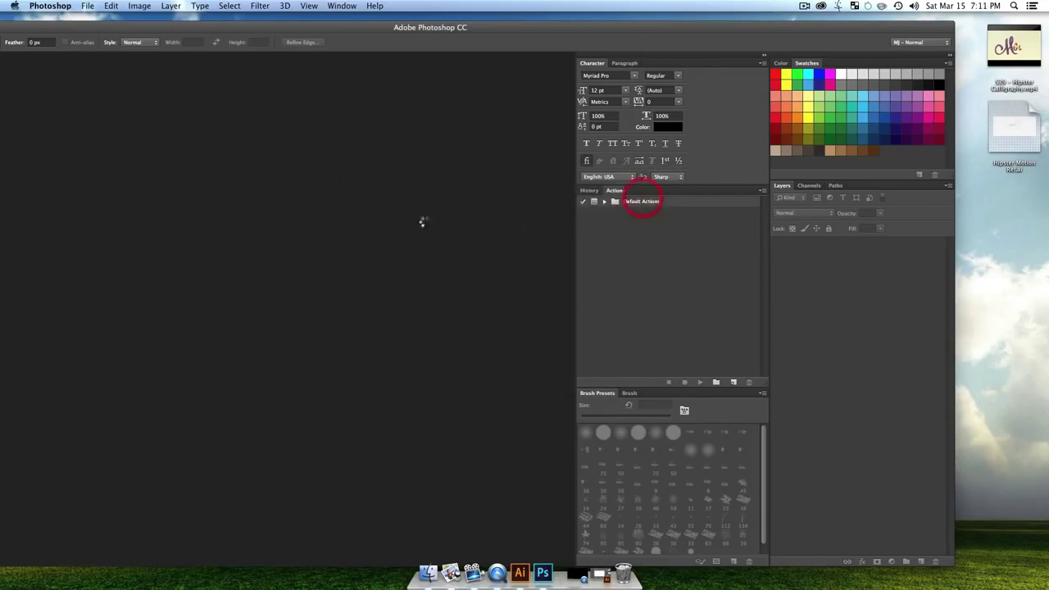
Step: Place "Hipster Motion Ref.ai" from the desktop into the new document, cropped to its bounding box, and restore the window to full size
{"action": "left_click_drag", "start_coordinate": [1024, 136], "coordinate": [150, 286]}
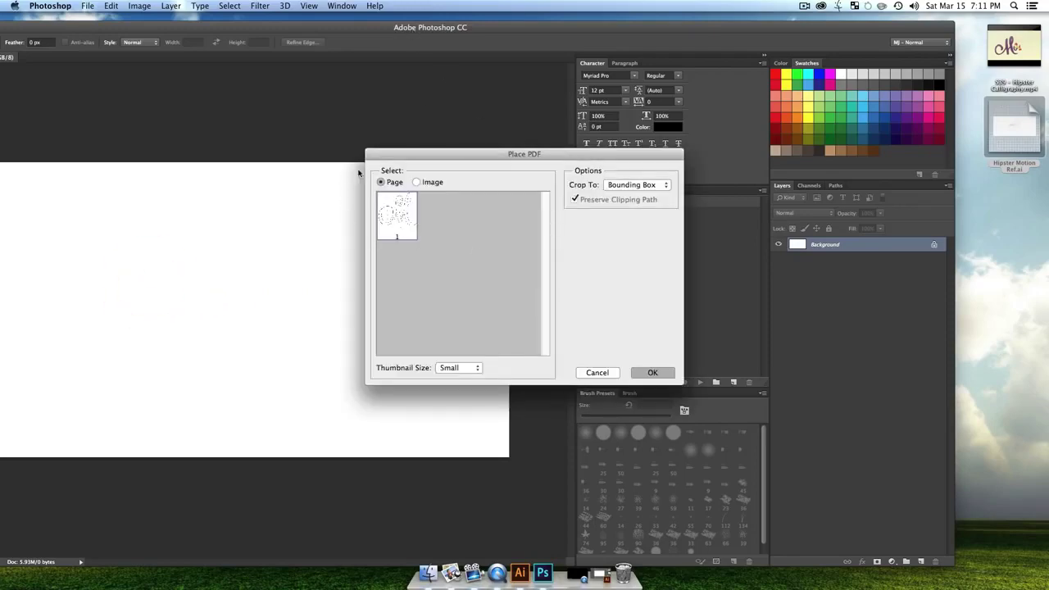
{"action": "left_click", "coordinate": [652, 375]}
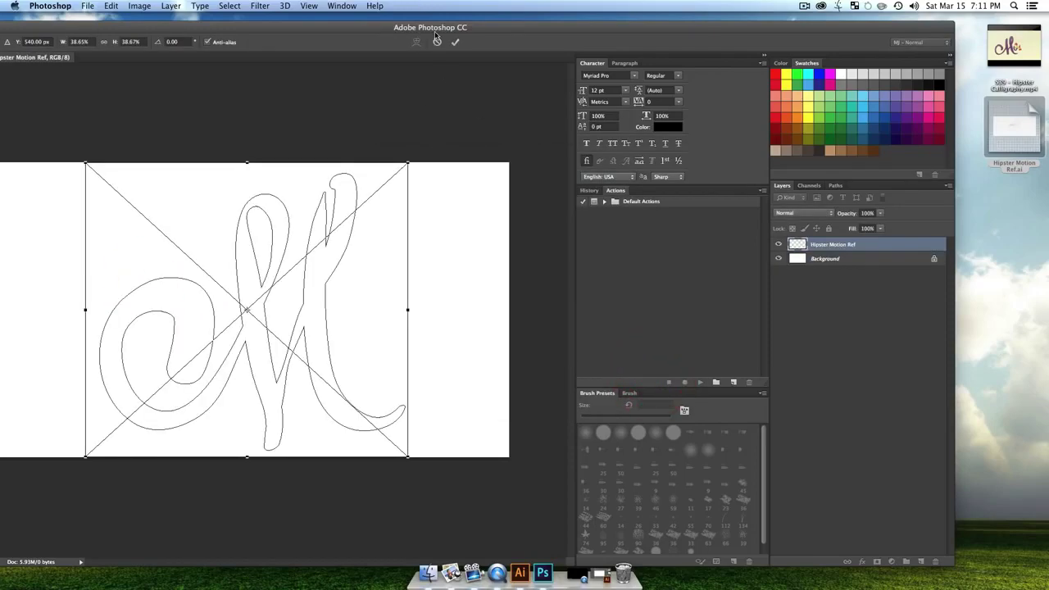
{"action": "left_click_drag", "start_coordinate": [434, 32], "coordinate": [601, 37]}
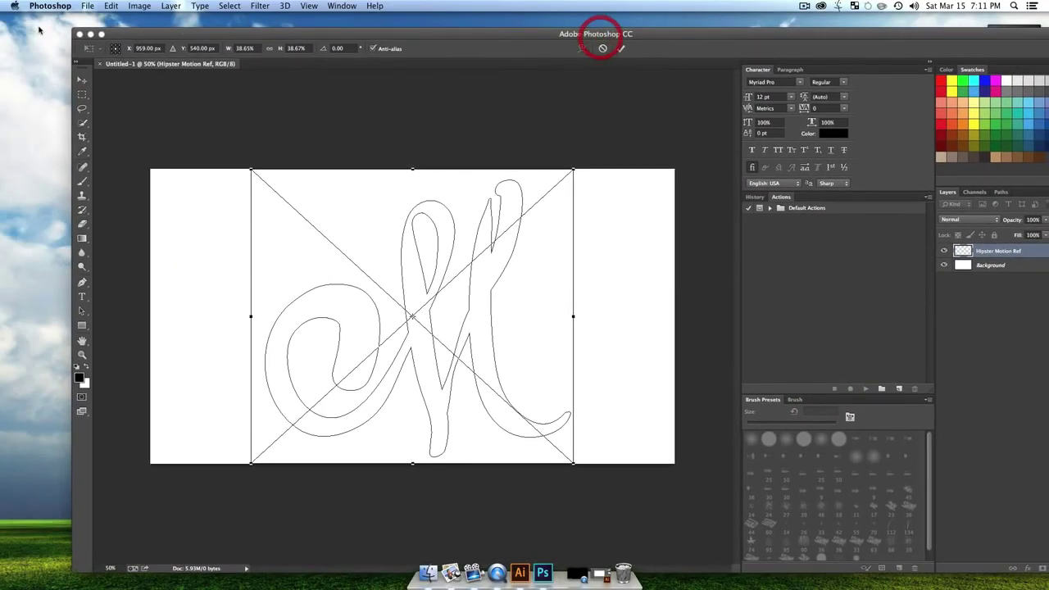
{"action": "left_click", "coordinate": [101, 35]}
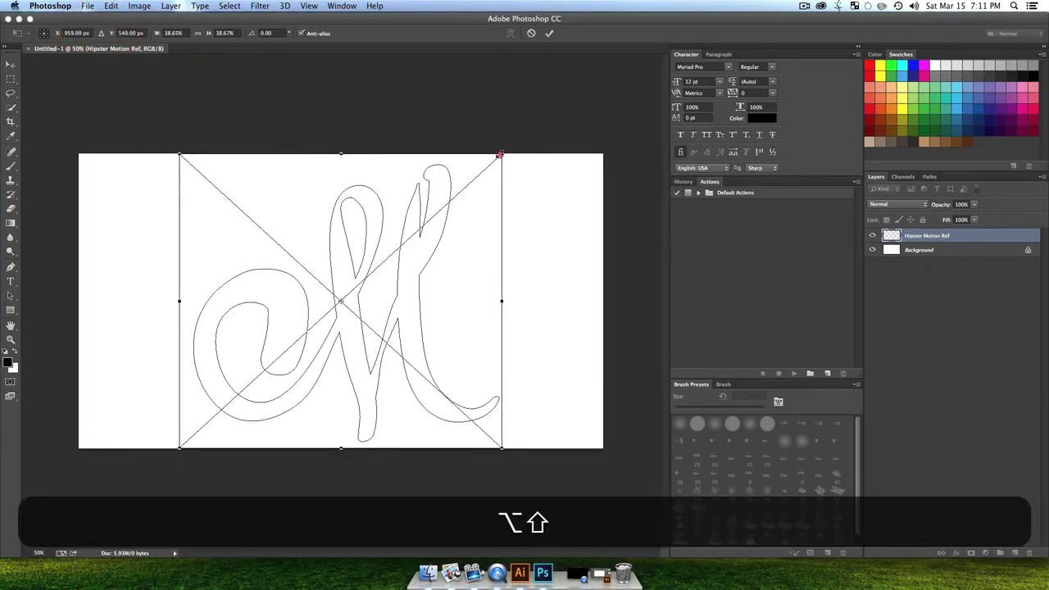
Step: Scale the placed Hipster Motion Ref artwork about its centre to about 27.4%, commit the placement and lock its layer
{"action": "left_click_drag", "start_coordinate": [500, 154], "coordinate": [455, 196]}
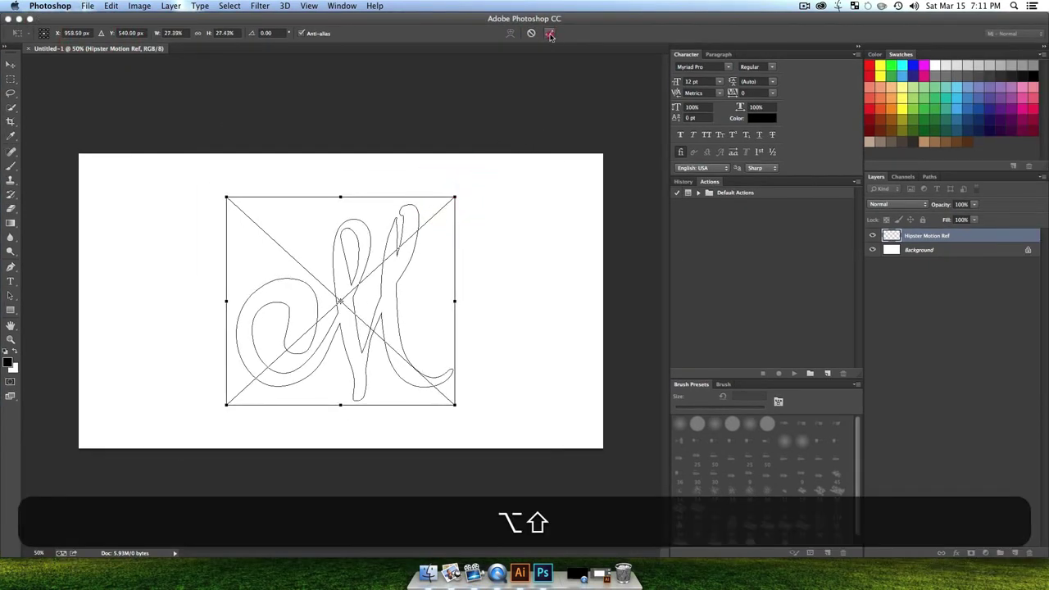
{"action": "left_click", "coordinate": [550, 34]}
{"action": "left_click", "coordinate": [922, 219]}
{"action": "left_click", "coordinate": [978, 351]}
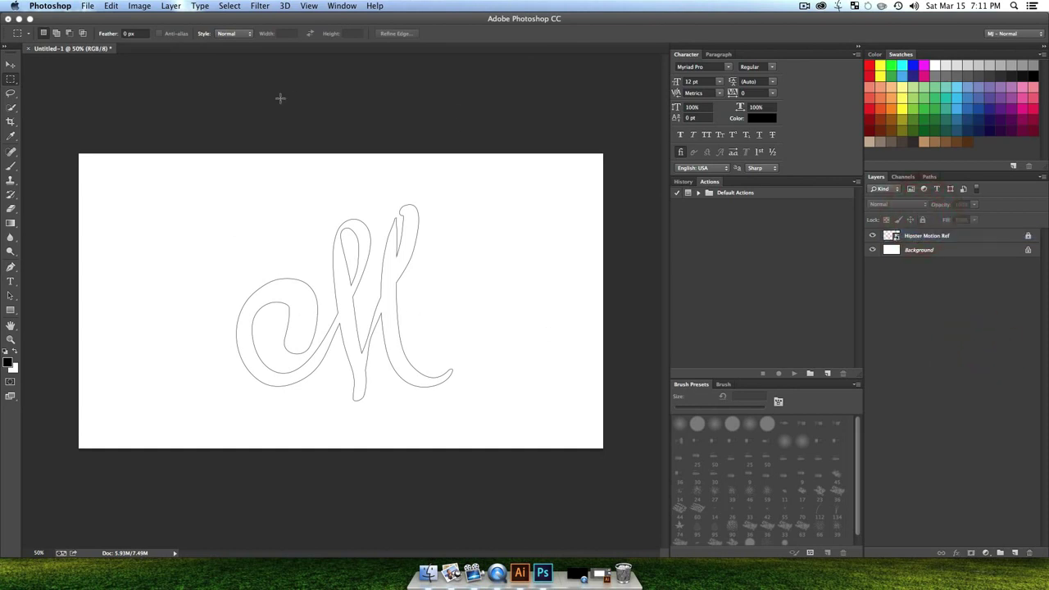
{"action": "key", "text": "v"}
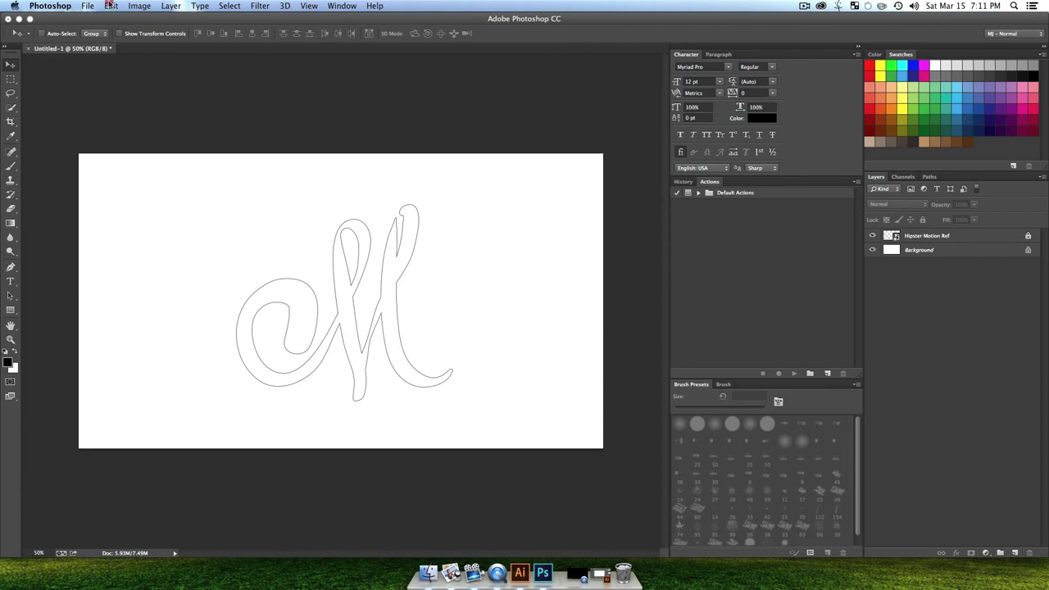
Step: Open the keyboard shortcut settings and list the shortcuts for Panel Menus
{"action": "left_click", "coordinate": [110, 6]}
{"action": "left_click", "coordinate": [151, 433]}
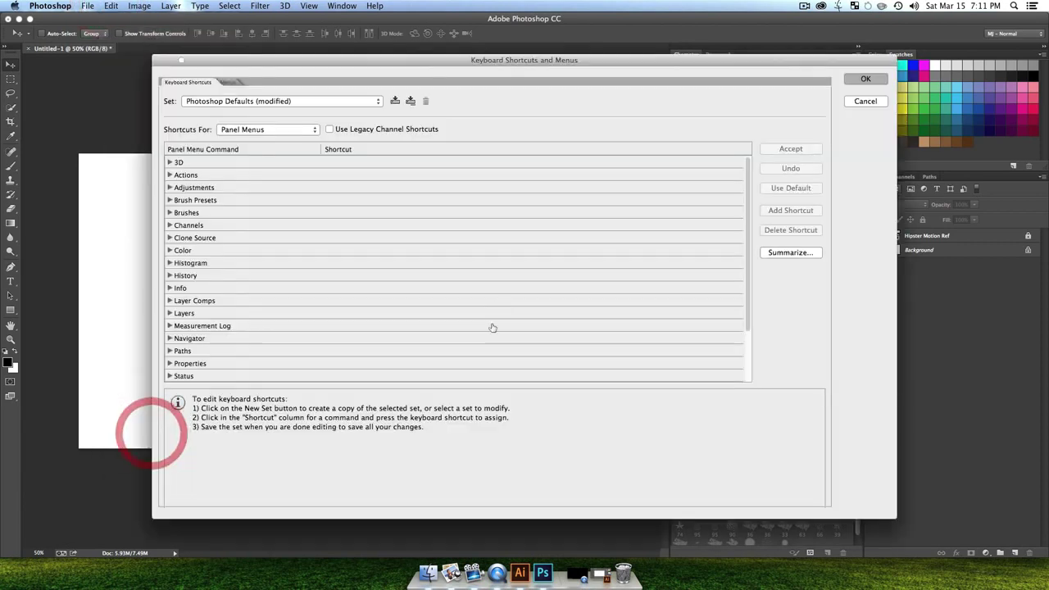
{"action": "left_click", "coordinate": [235, 132]}
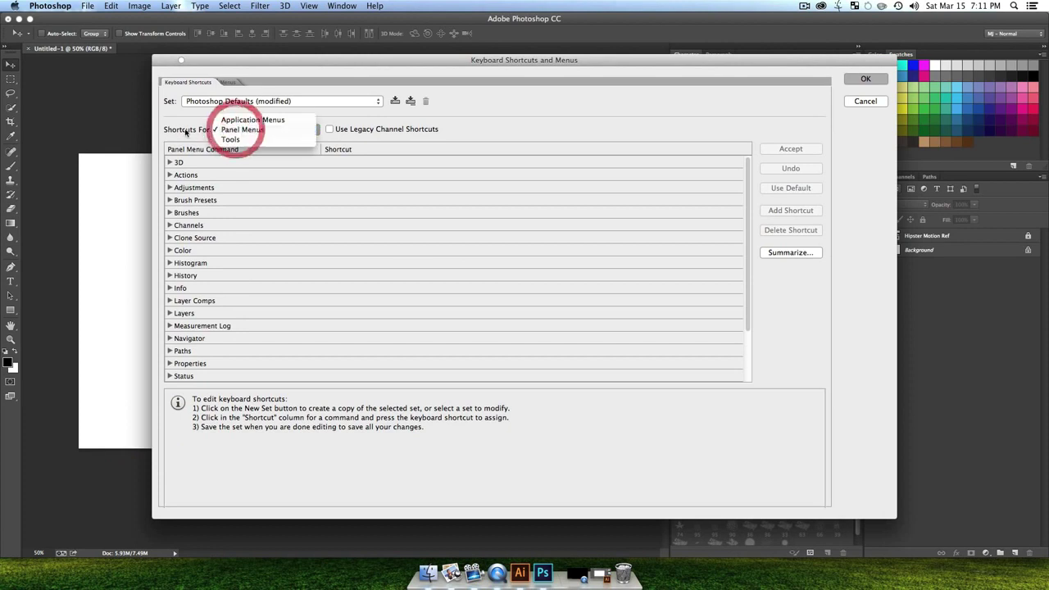
{"action": "left_click", "coordinate": [185, 132]}
{"action": "left_click", "coordinate": [242, 131]}
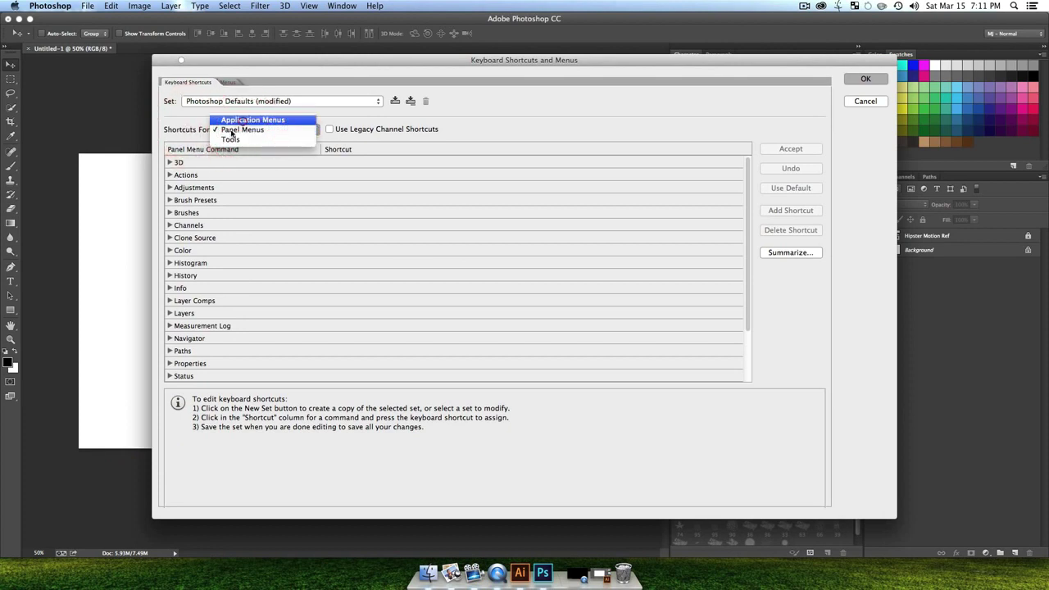
{"action": "left_click", "coordinate": [246, 121]}
{"action": "left_click", "coordinate": [260, 130]}
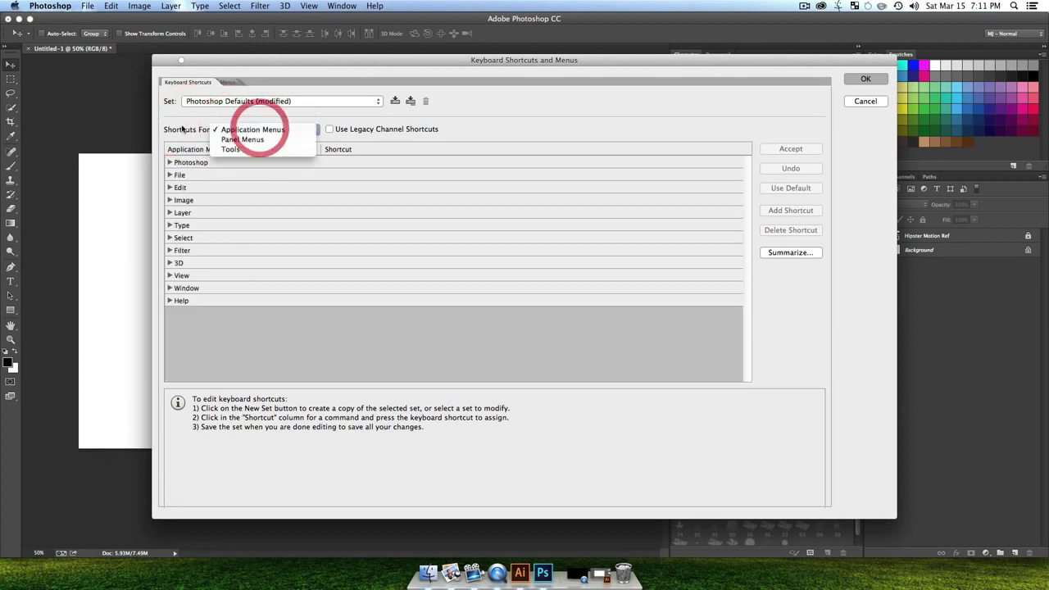
{"action": "left_click", "coordinate": [260, 137]}
Step: Expand the Timeline (Video) commands and examine the shortcut assigned to Enable Onion Skins
{"action": "scroll", "coordinate": [266, 234], "scroll_direction": "down", "scroll_amount": 5}
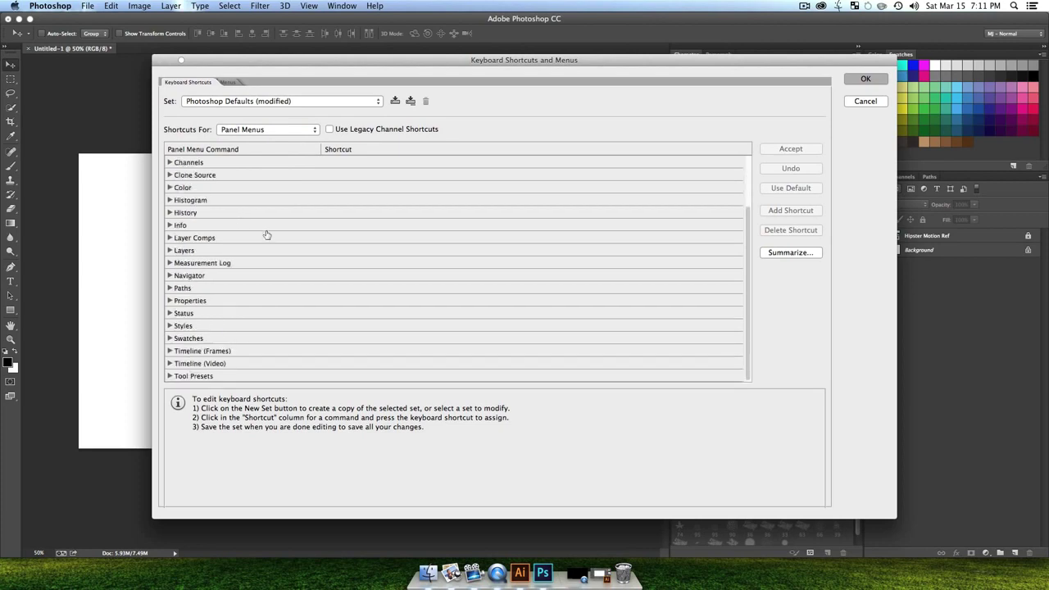
{"action": "left_click", "coordinate": [170, 364]}
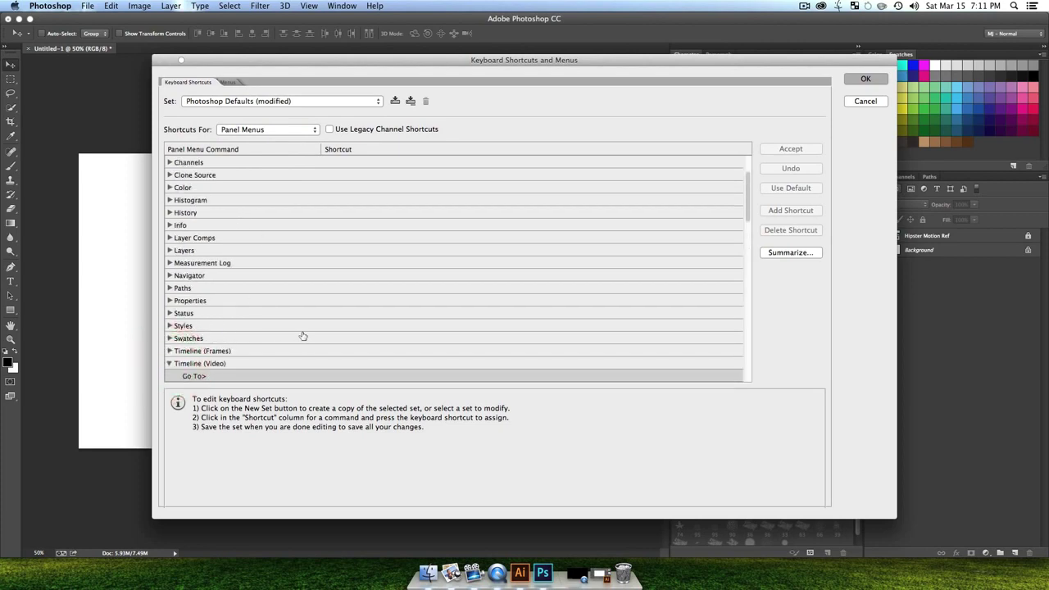
{"action": "scroll", "coordinate": [303, 336], "scroll_direction": "down", "scroll_amount": 10}
{"action": "scroll", "coordinate": [302, 336], "scroll_direction": "down", "scroll_amount": 10}
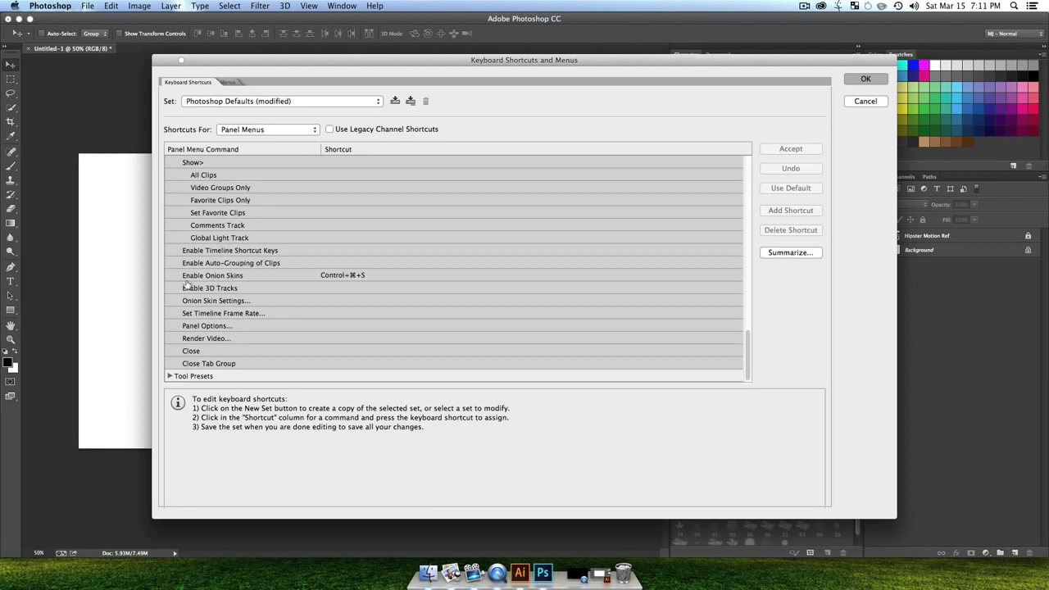
{"action": "left_click", "coordinate": [356, 276]}
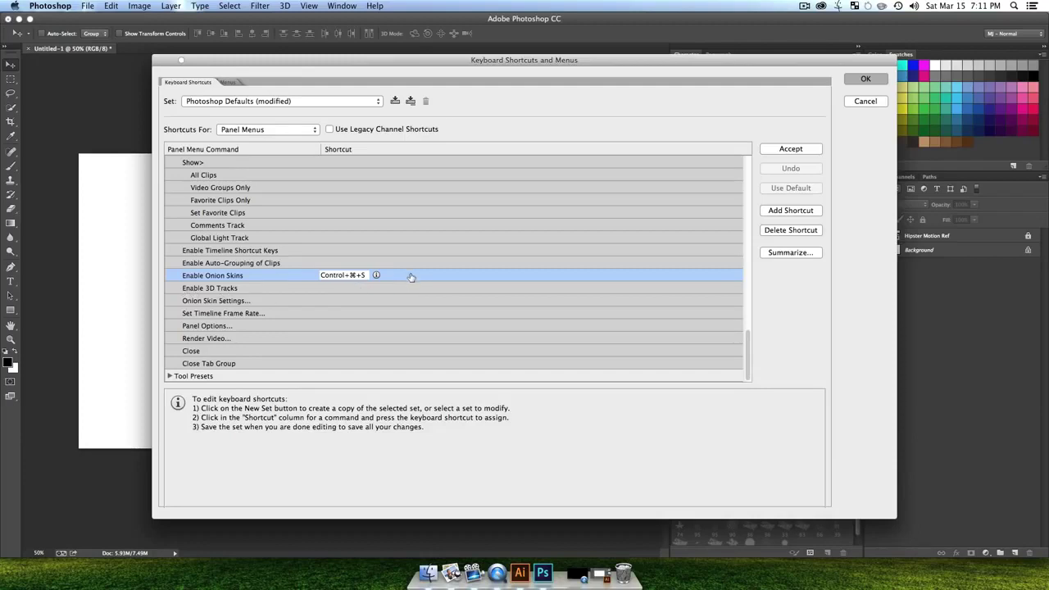
{"action": "left_click", "coordinate": [313, 311]}
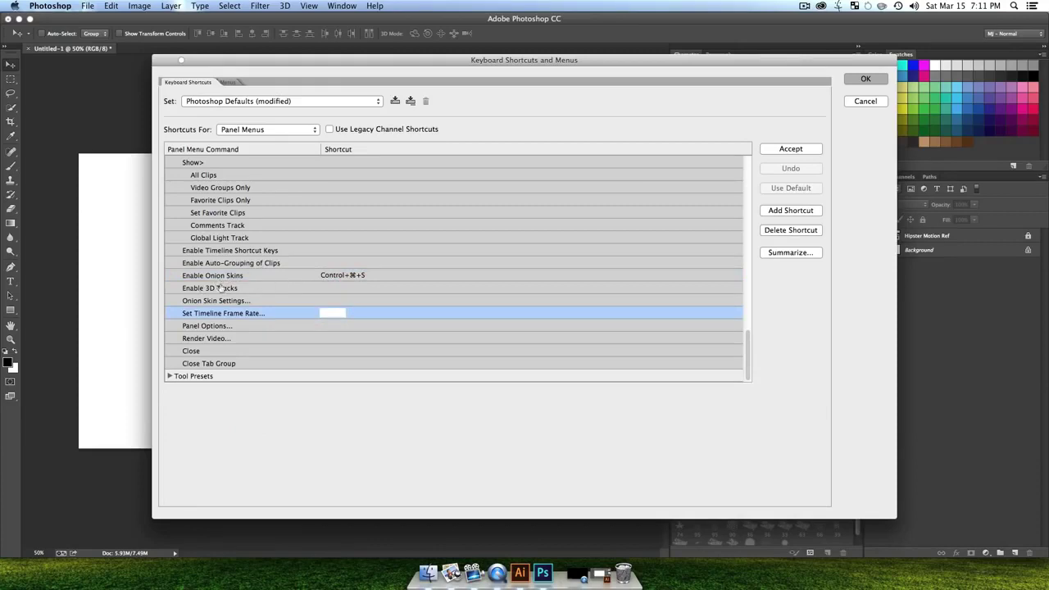
Step: Examine the Next Frame and Previous Frame shortcuts under Timeline (Video) and close the shortcut settings
{"action": "scroll", "coordinate": [226, 283], "scroll_direction": "up", "scroll_amount": 1}
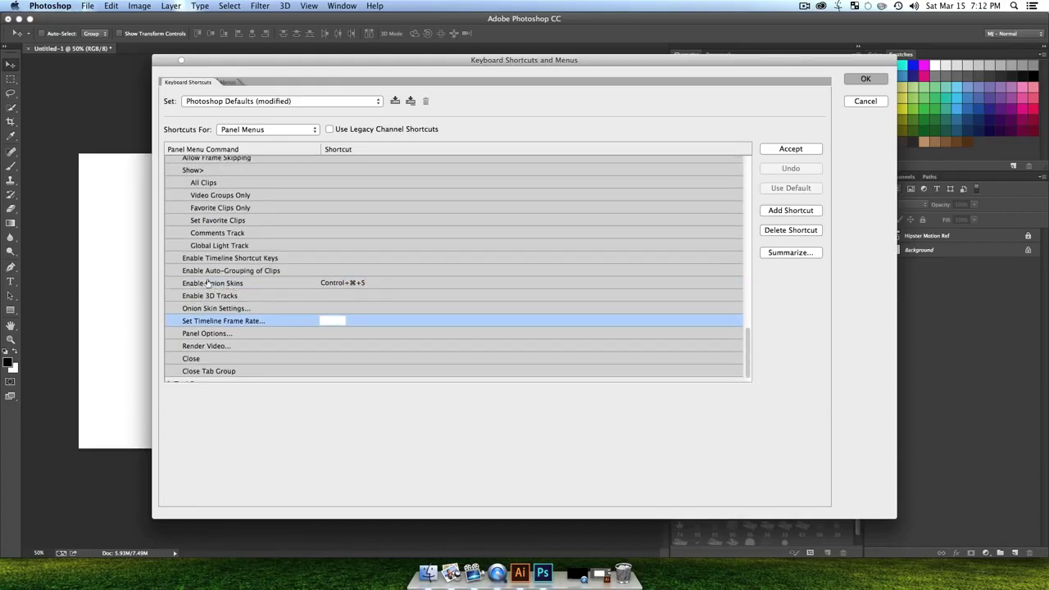
{"action": "scroll", "coordinate": [200, 285], "scroll_direction": "up", "scroll_amount": 15}
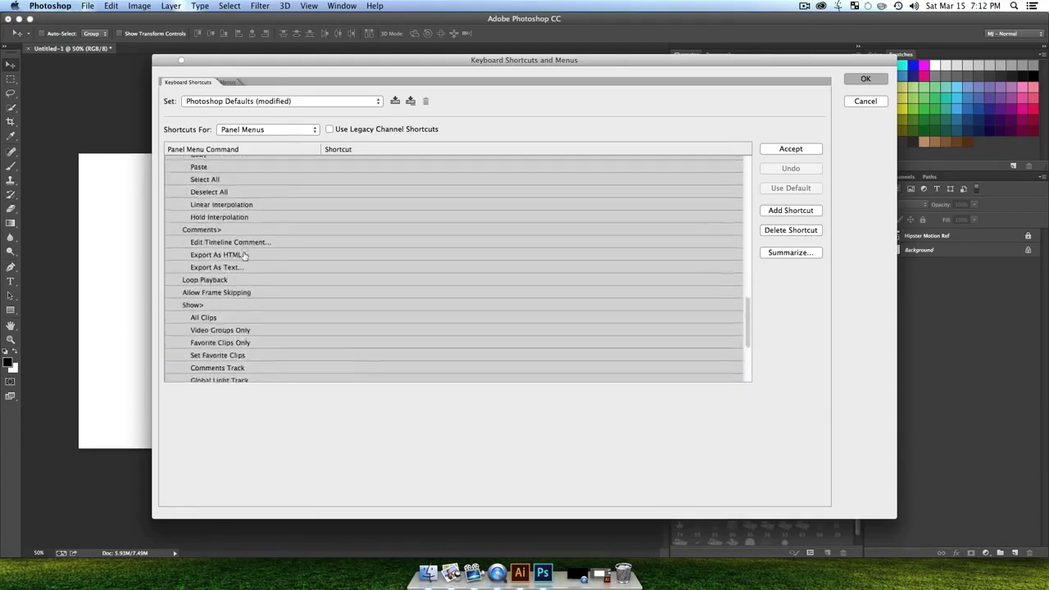
{"action": "scroll", "coordinate": [243, 255], "scroll_direction": "up", "scroll_amount": 8}
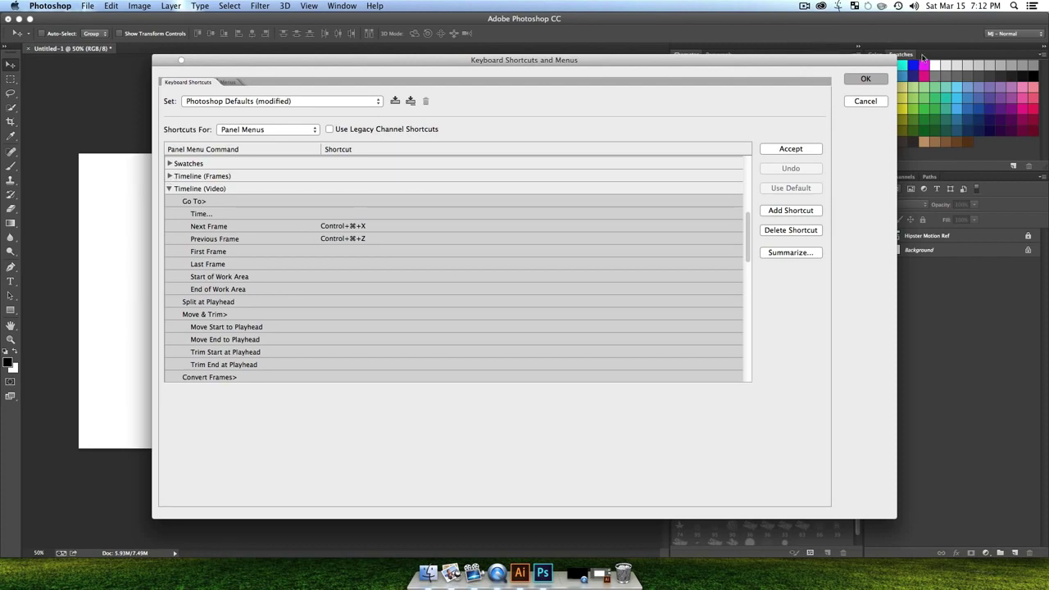
{"action": "left_click", "coordinate": [875, 79]}
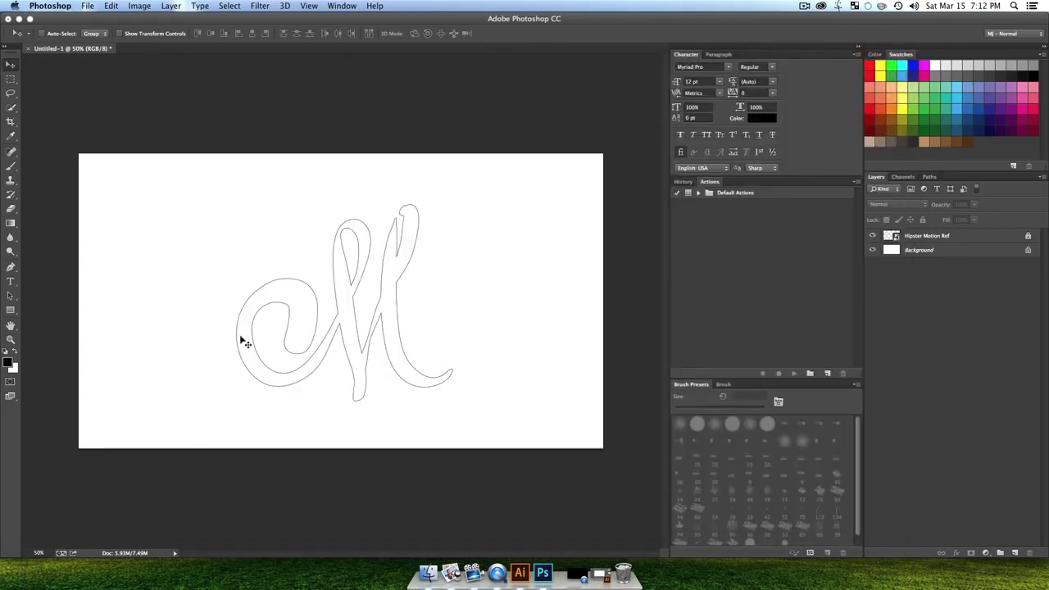
Step: Show the Timeline panel at a taller height and create a video timeline in it
{"action": "left_click", "coordinate": [355, 6]}
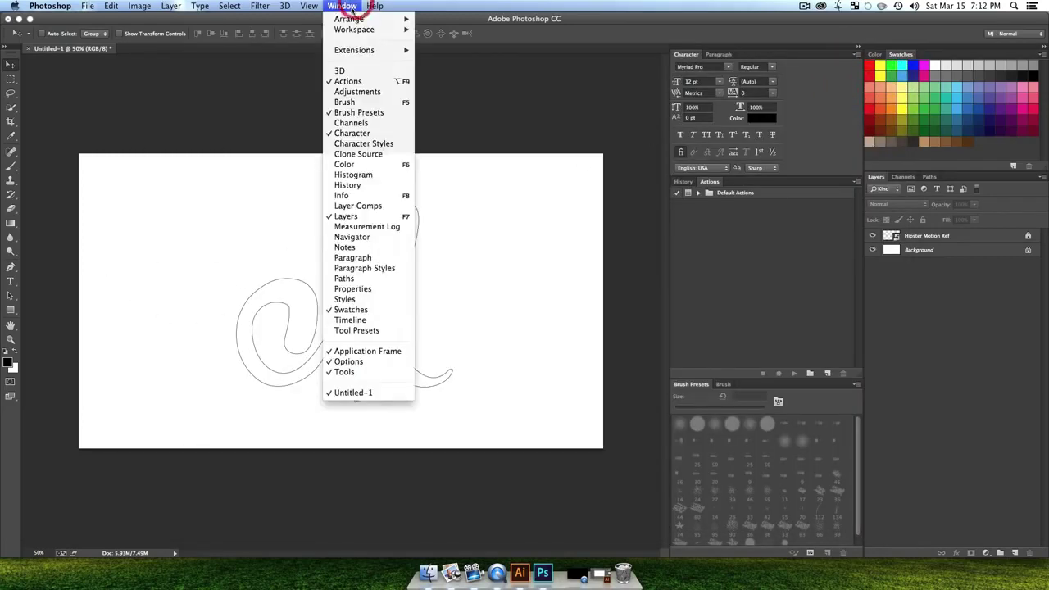
{"action": "left_click", "coordinate": [353, 321]}
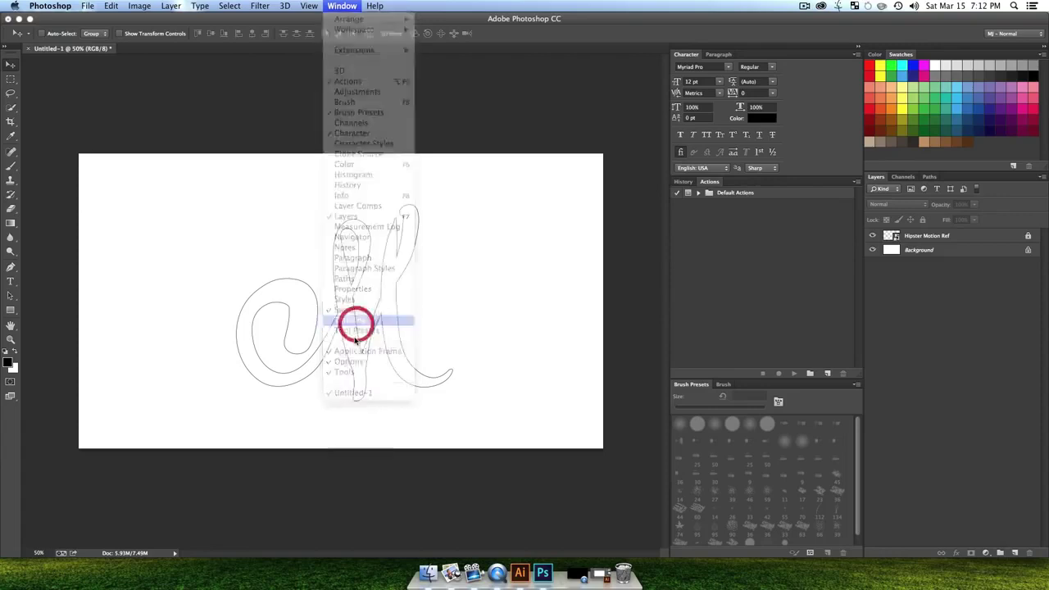
{"action": "left_click_drag", "start_coordinate": [229, 290], "coordinate": [147, 541]}
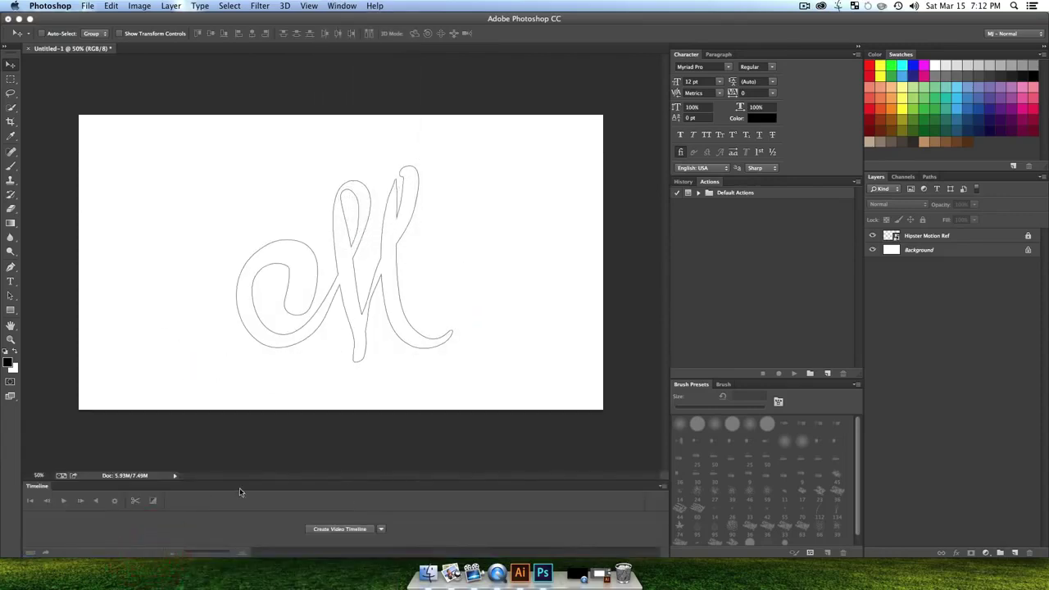
{"action": "left_click_drag", "start_coordinate": [242, 482], "coordinate": [243, 380]}
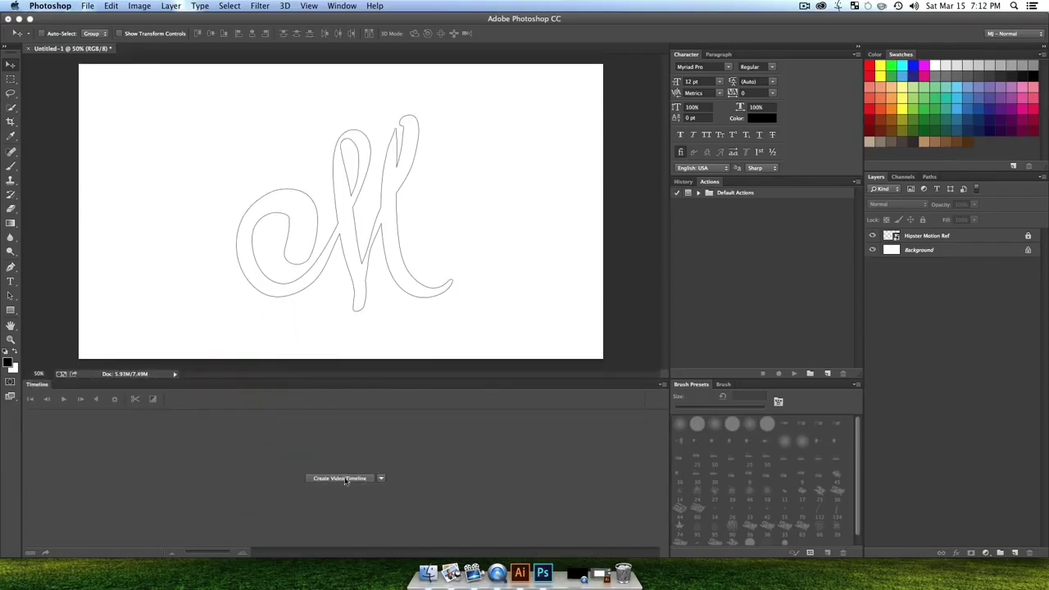
{"action": "left_click", "coordinate": [334, 479]}
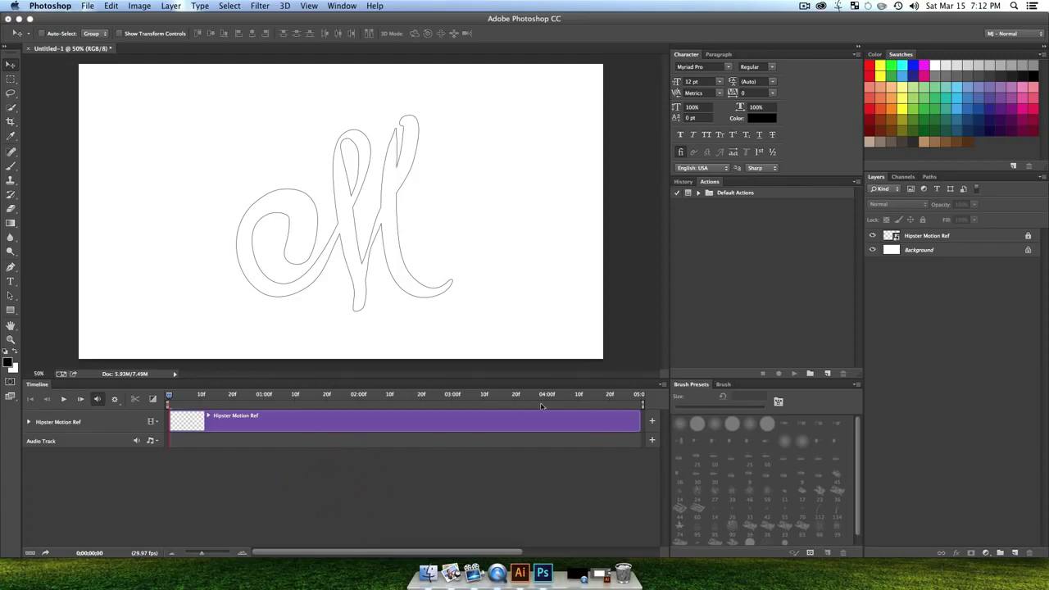
Step: Set the timeline frame rate to 12 fps
{"action": "left_click", "coordinate": [661, 385]}
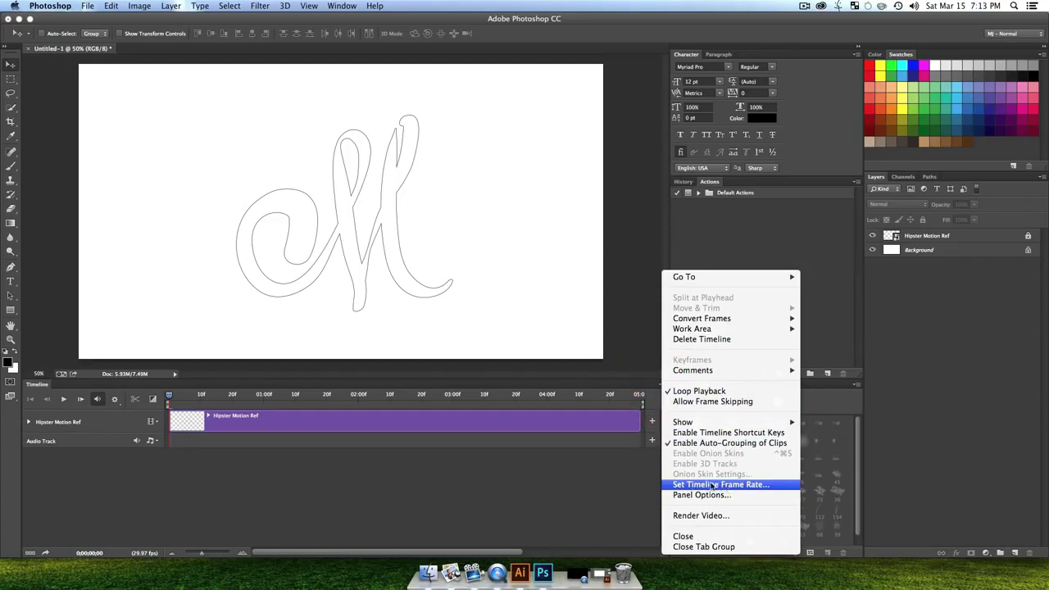
{"action": "left_click", "coordinate": [768, 485]}
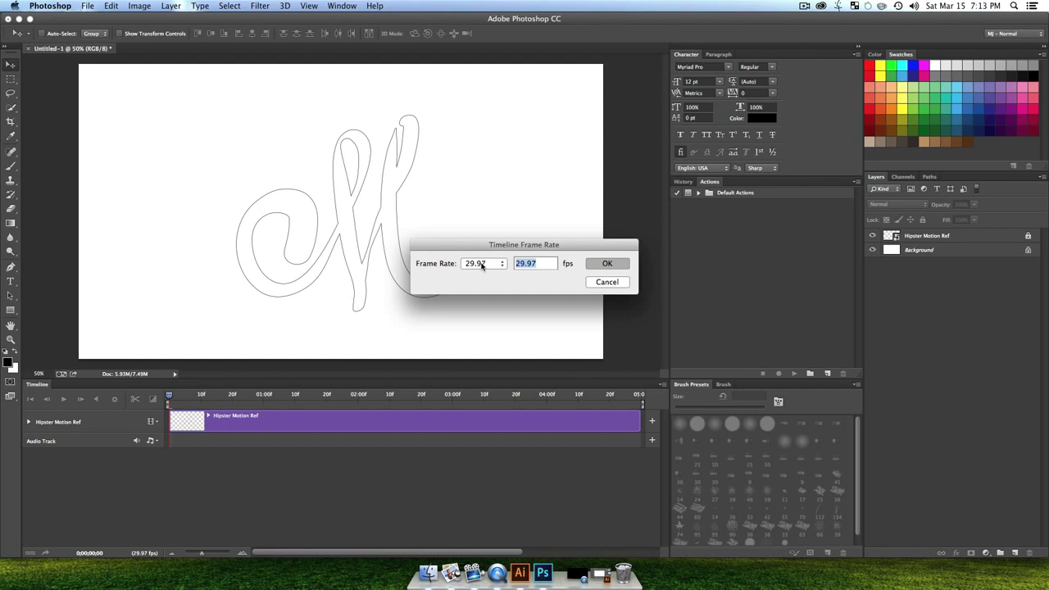
{"action": "left_click", "coordinate": [482, 263]}
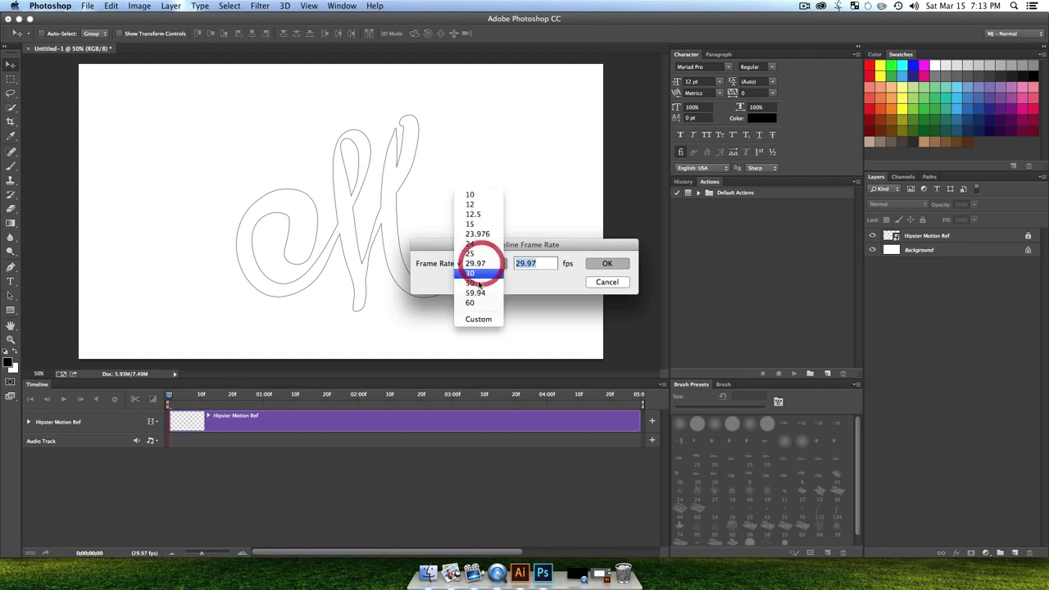
{"action": "left_click", "coordinate": [478, 205]}
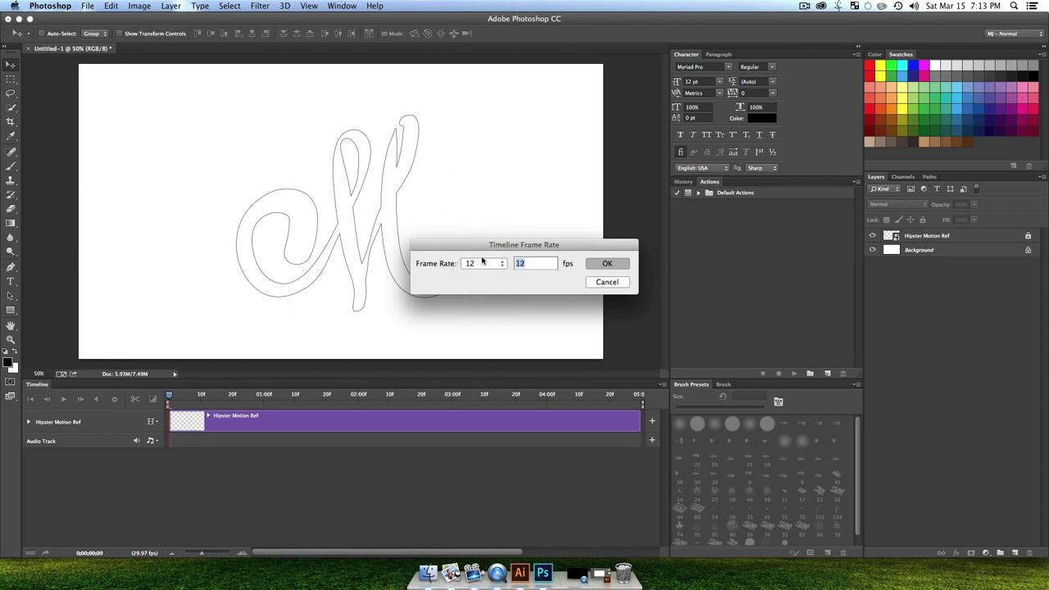
{"action": "left_click", "coordinate": [607, 264]}
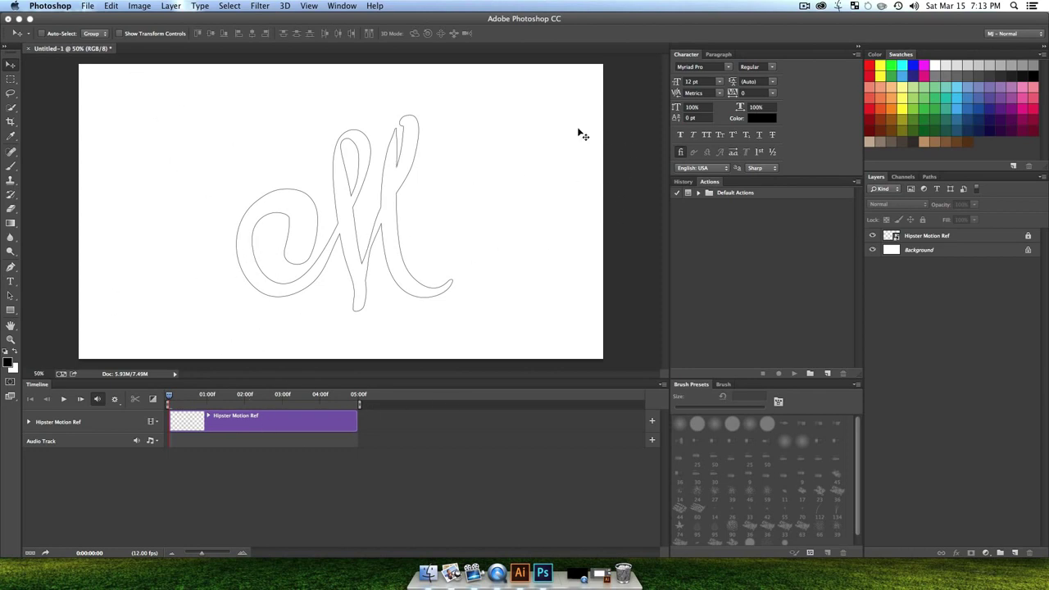
Step: Choose the Brush tool, add a new blank video layer above the reference and rename it "Calligraphy"
{"action": "key", "text": "b"}
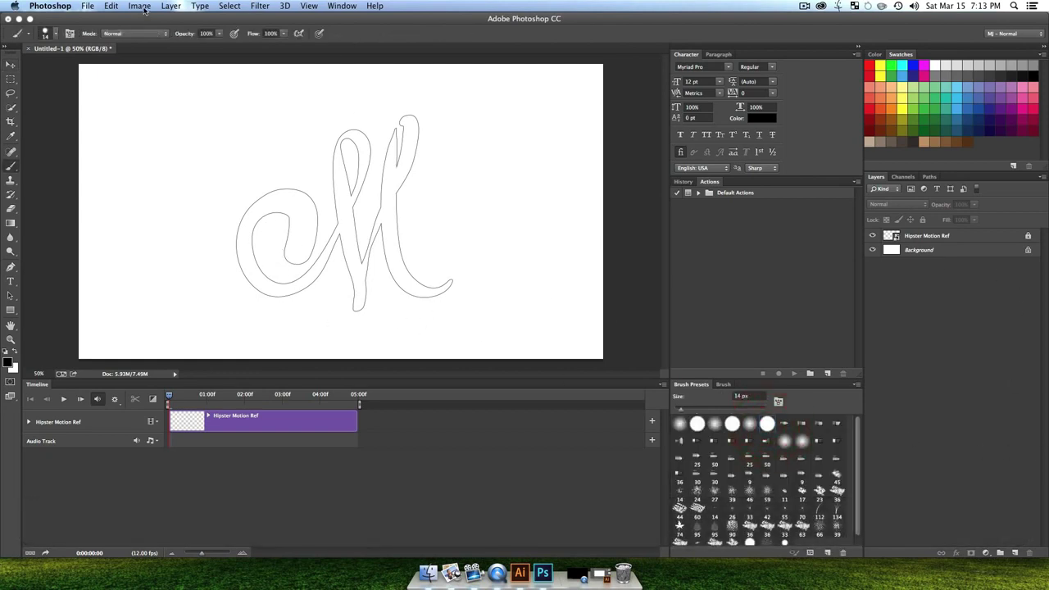
{"action": "left_click", "coordinate": [170, 6]}
{"action": "mouse_move", "coordinate": [199, 206]}
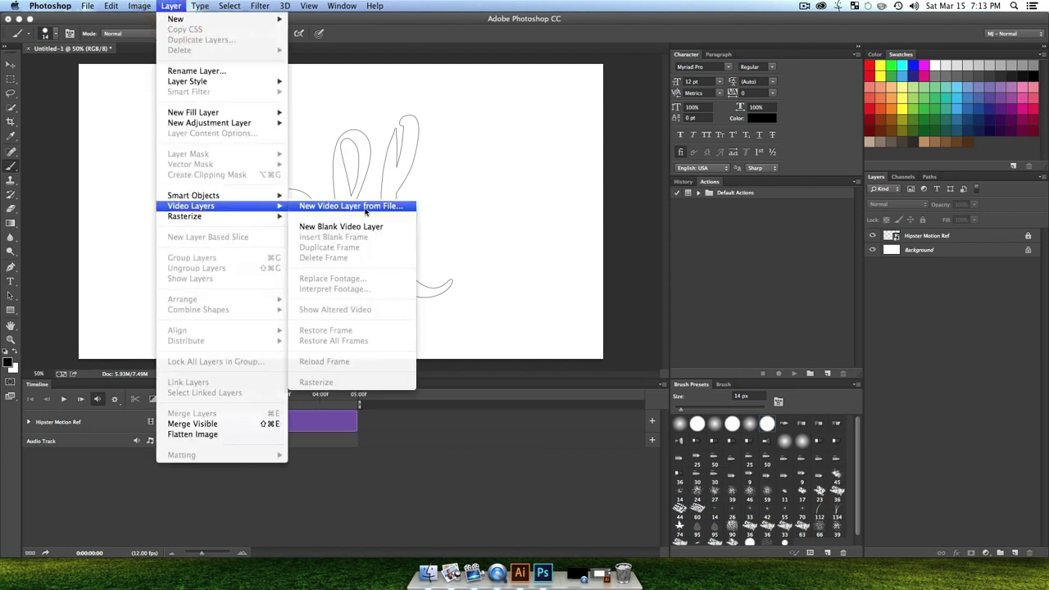
{"action": "left_click", "coordinate": [361, 227]}
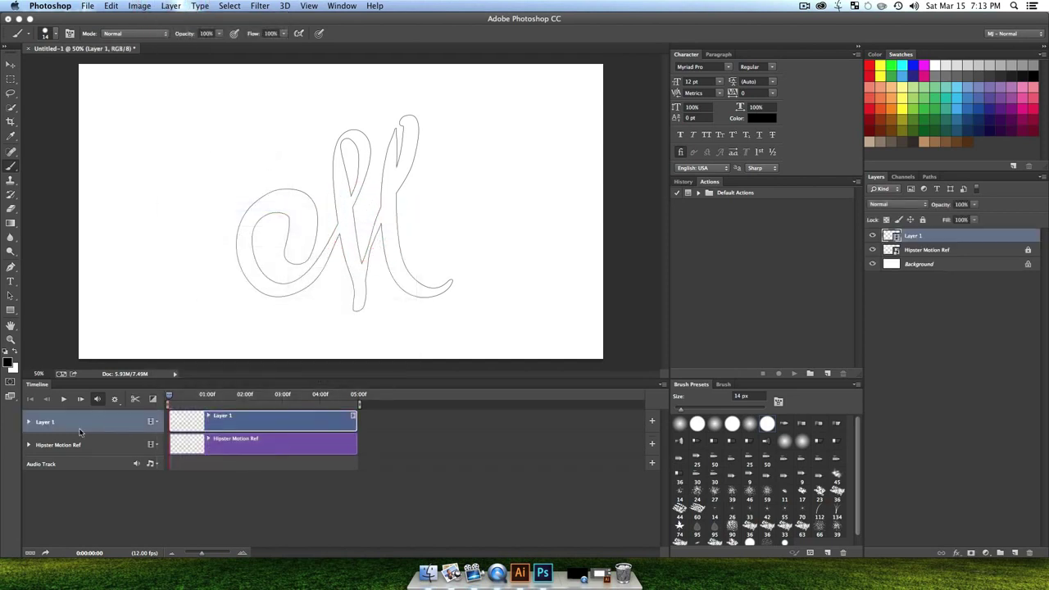
{"action": "double_click", "coordinate": [911, 236]}
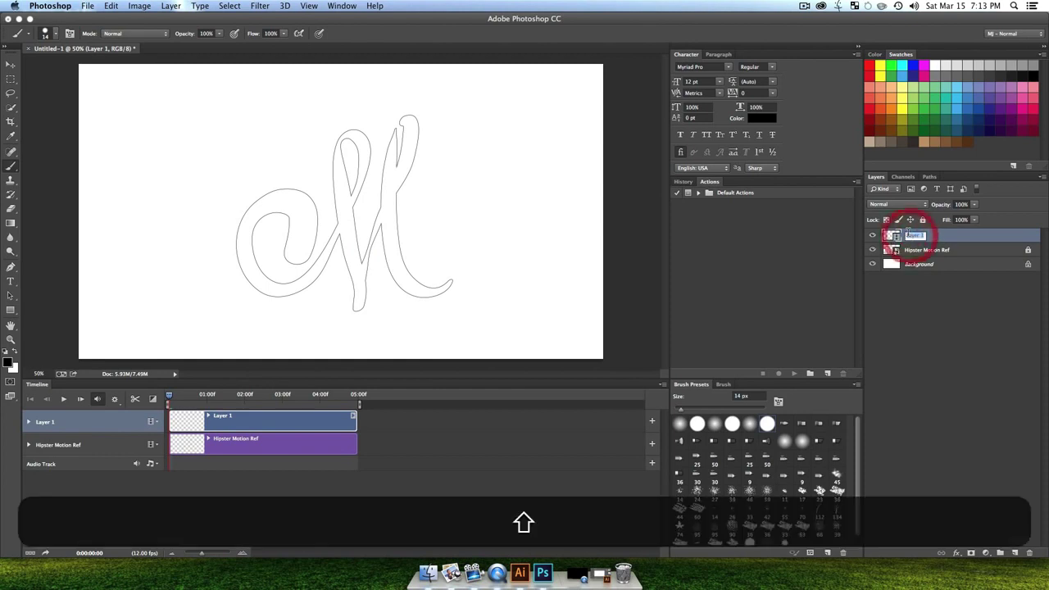
{"action": "type", "text": "Ag"}
{"action": "type", "text": "raphy"}
{"action": "key", "text": "Return"}
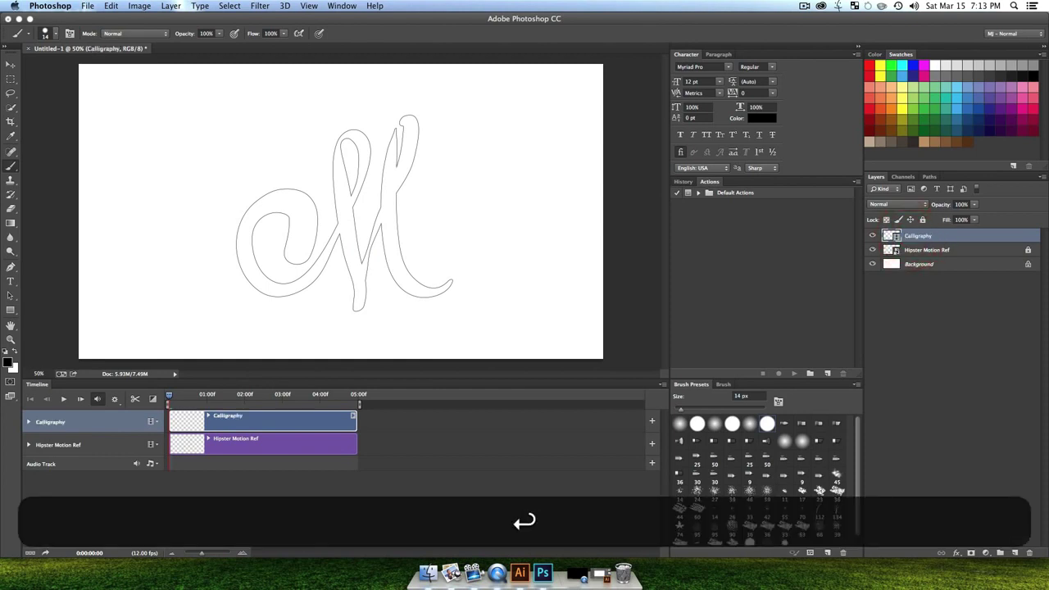
Step: Paint a different black freehand test scribble on each of the first three frames of the Calligraphy layer, advancing one frame after each
{"action": "mouse_move", "coordinate": [318, 179]}
{"action": "left_mouse_down"}
{"action": "mouse_move", "coordinate": [371, 254]}
{"action": "mouse_move", "coordinate": [305, 279]}
{"action": "left_mouse_up"}
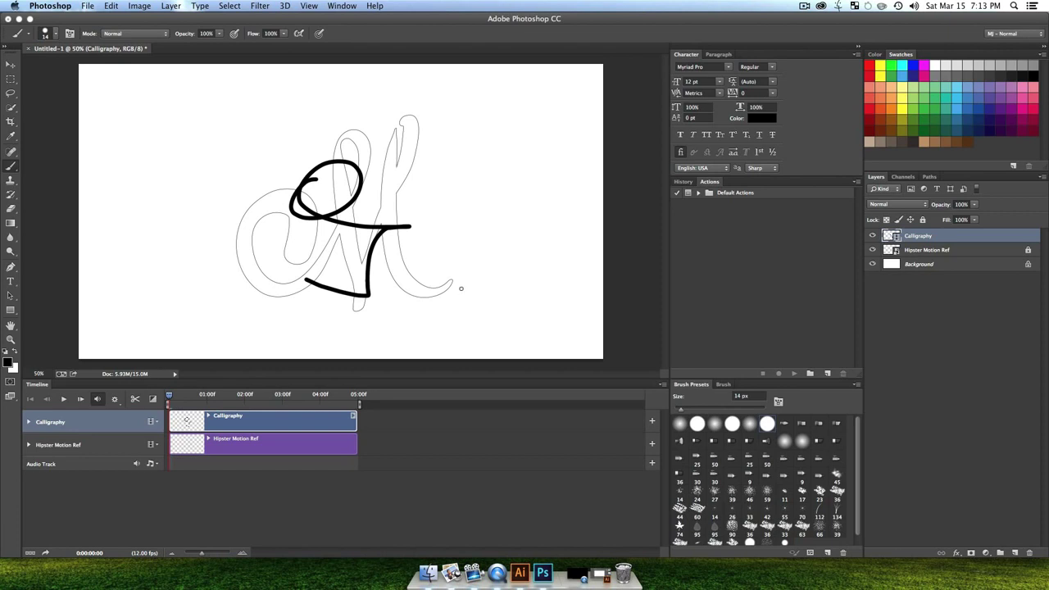
{"action": "key", "text": "ctrl+super"}
{"action": "key", "text": "ctrl+super+x"}
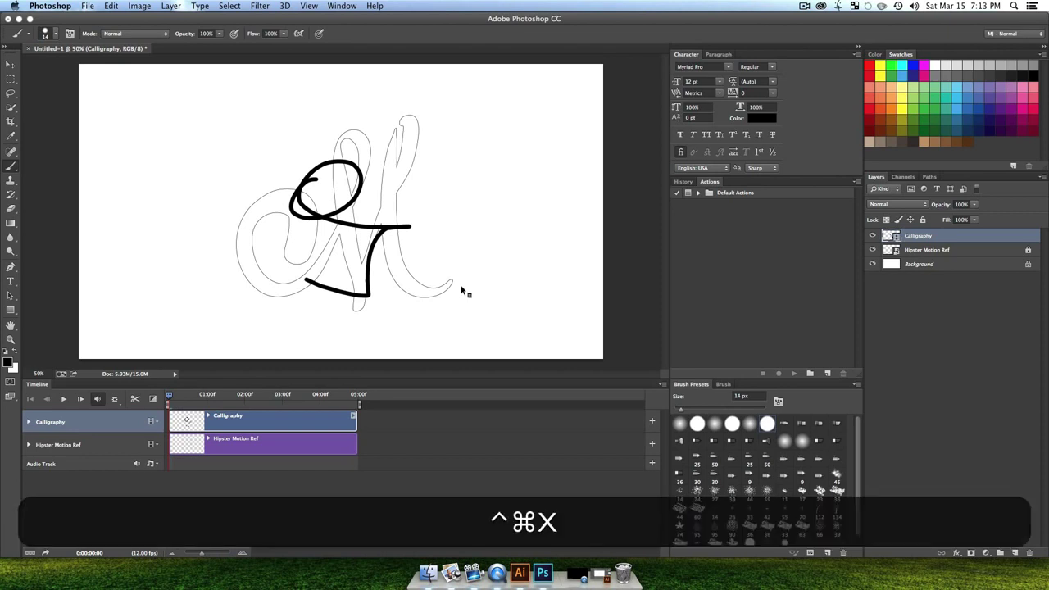
{"action": "mouse_move", "coordinate": [344, 211]}
{"action": "left_mouse_down"}
{"action": "mouse_move", "coordinate": [289, 241]}
{"action": "mouse_move", "coordinate": [376, 288]}
{"action": "mouse_move", "coordinate": [441, 235]}
{"action": "left_mouse_up"}
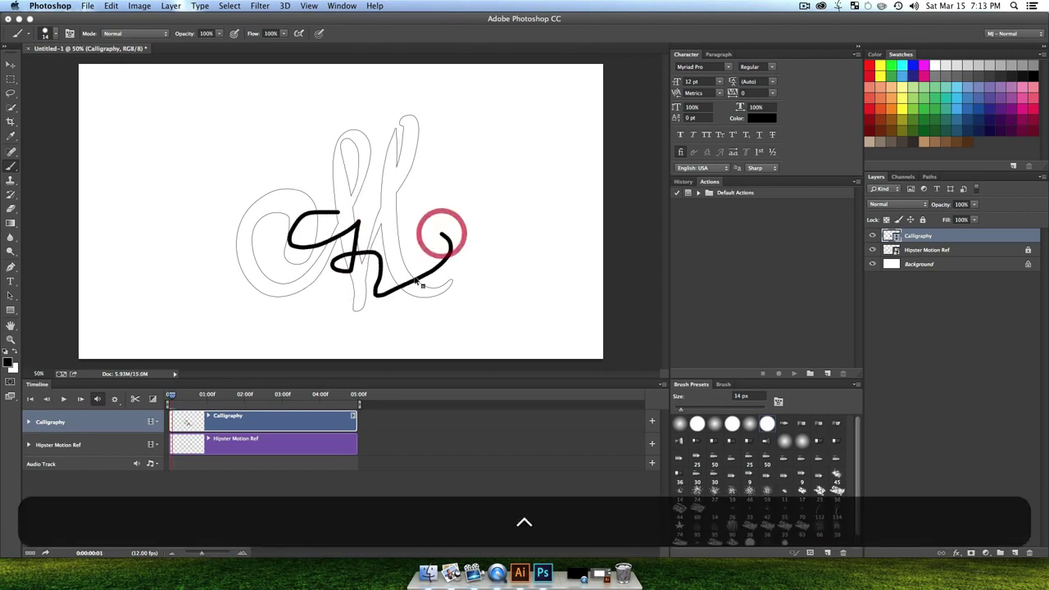
{"action": "key", "text": "ctrl+super+x"}
{"action": "mouse_move", "coordinate": [374, 195]}
{"action": "left_mouse_down"}
{"action": "mouse_move", "coordinate": [391, 257]}
{"action": "mouse_move", "coordinate": [432, 269]}
{"action": "mouse_move", "coordinate": [468, 227]}
{"action": "left_mouse_up"}
{"action": "key", "text": "ctrl+super+x"}
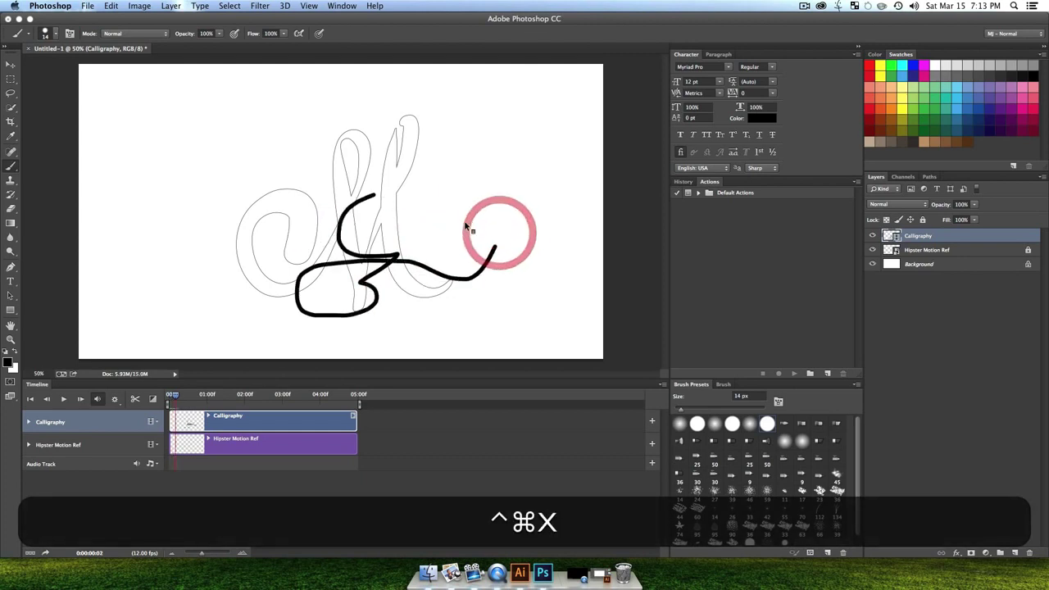
Step: Paint a smiley face on the fourth Calligraphy frame and a frowning face on the fifth, right of the M outline
{"action": "left_click", "coordinate": [452, 150]}
{"action": "left_click", "coordinate": [518, 151]}
{"action": "mouse_move", "coordinate": [451, 190]}
{"action": "left_mouse_down"}
{"action": "mouse_move", "coordinate": [502, 216]}
{"action": "mouse_move", "coordinate": [524, 179]}
{"action": "left_mouse_up"}
{"action": "key", "text": "ctrl+super+x"}
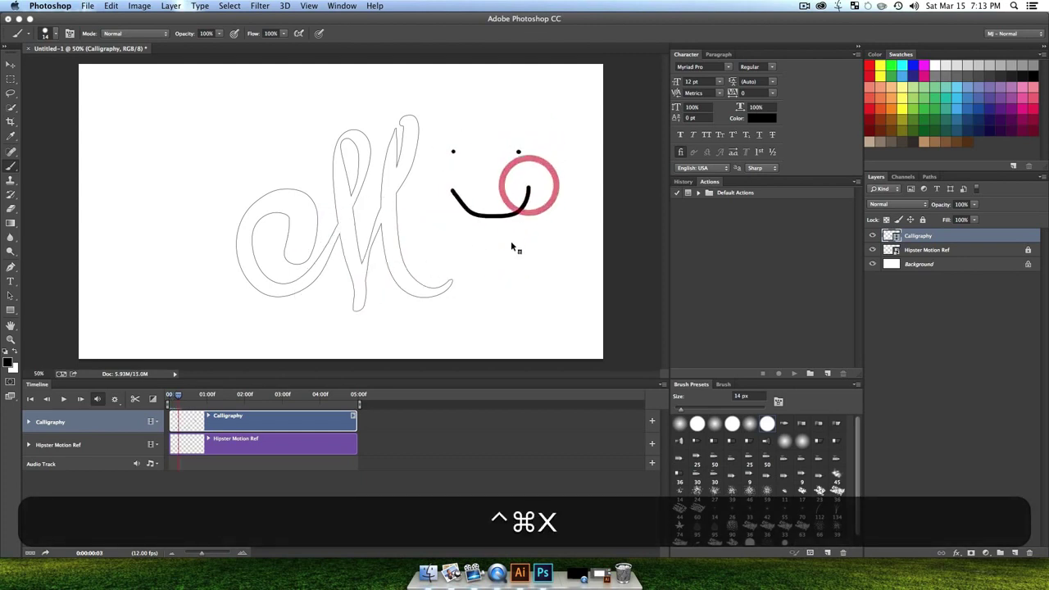
{"action": "left_click", "coordinate": [489, 187]}
{"action": "left_click", "coordinate": [535, 188]}
{"action": "mouse_move", "coordinate": [482, 241]}
{"action": "left_mouse_down"}
{"action": "mouse_move", "coordinate": [501, 220]}
{"action": "mouse_move", "coordinate": [546, 262]}
{"action": "left_mouse_up"}
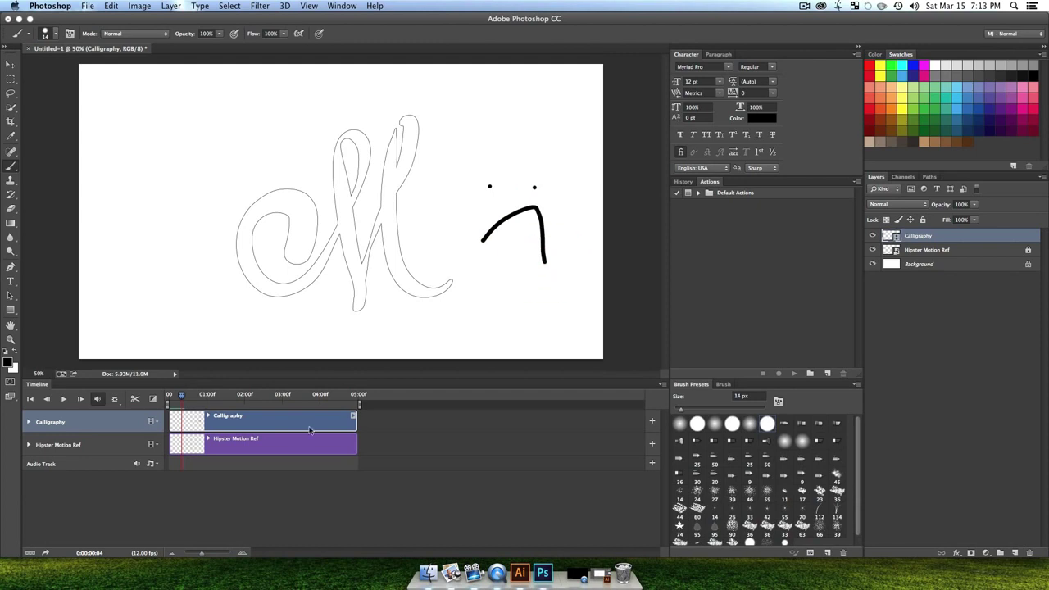
Step: Play the test scribble animation from the first frame, stop it and return the playhead to the start
{"action": "left_click_drag", "start_coordinate": [184, 396], "coordinate": [151, 398]}
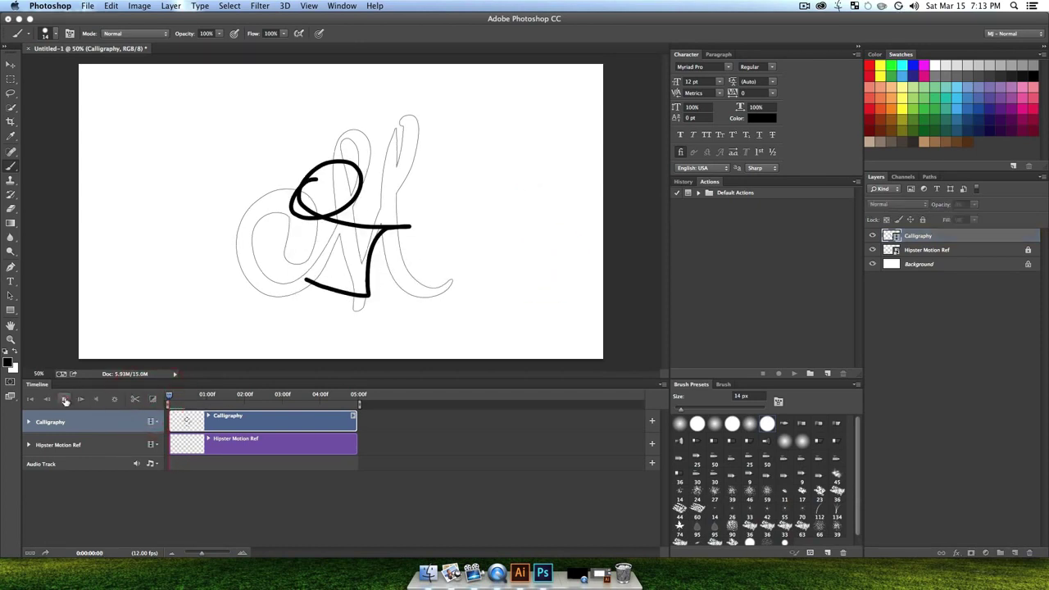
{"action": "left_click", "coordinate": [63, 399]}
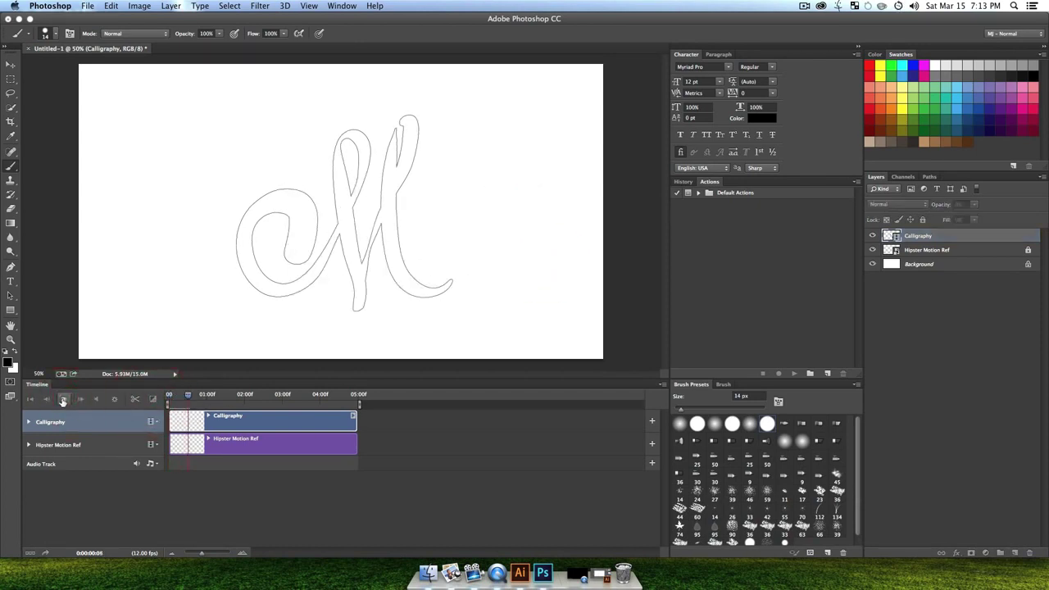
{"action": "left_click", "coordinate": [167, 404]}
{"action": "left_click_drag", "start_coordinate": [167, 404], "coordinate": [155, 405]}
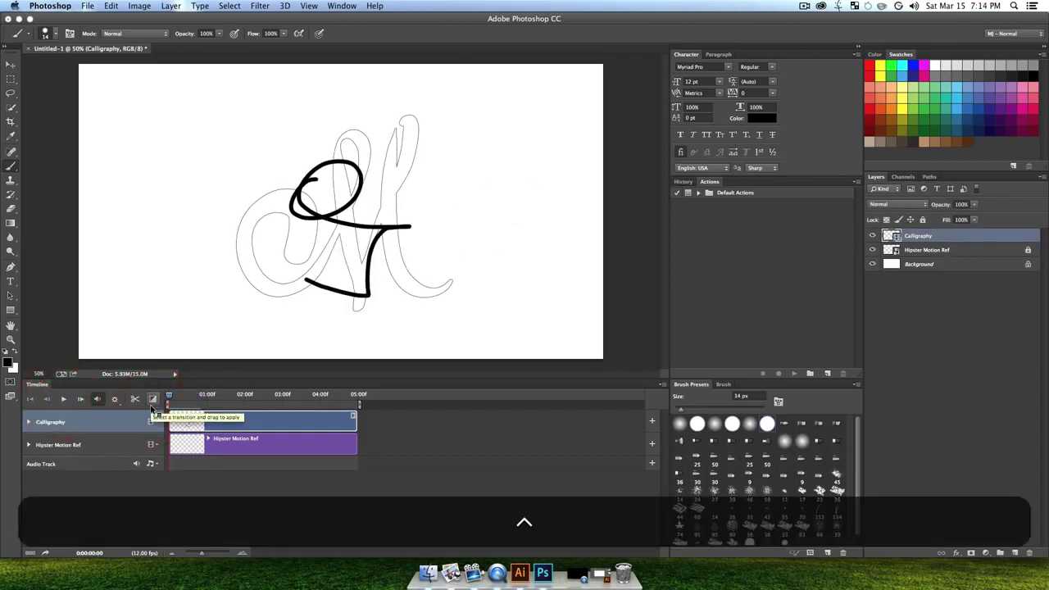
Step: Step forward and backward one frame at a time through the first test scribbles
{"action": "key", "text": "ctrl+super+x"}
{"action": "key", "text": "ctrl+super+x"}
{"action": "key", "text": "ctrl+super+z"}
{"action": "key", "text": "ctrl+super+x"}
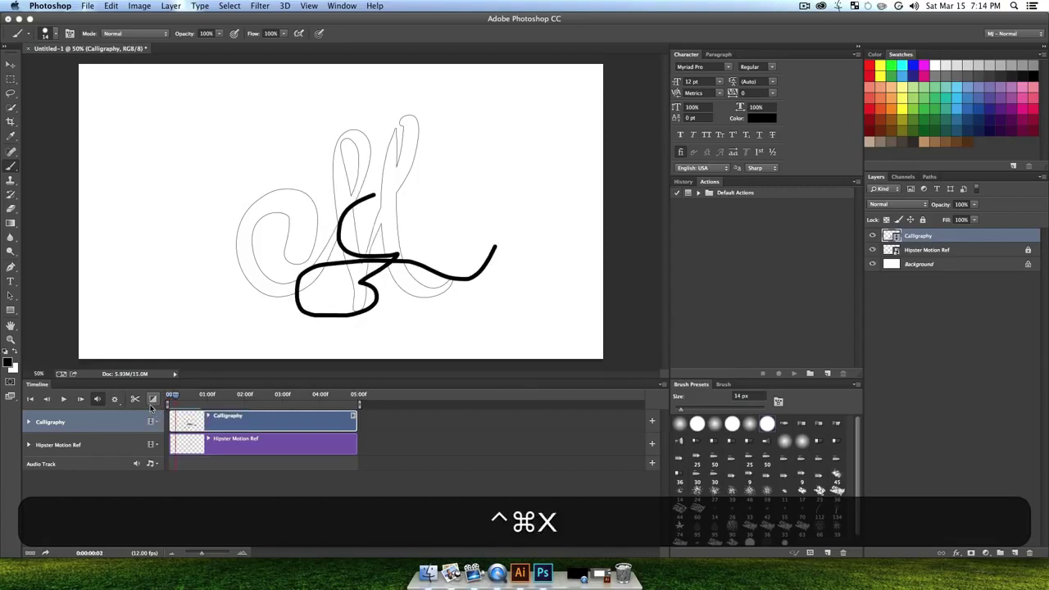
{"action": "key", "text": "ctrl+super+z"}
{"action": "key", "text": "ctrl+super+x"}
{"action": "key", "text": "ctrl+super+z"}
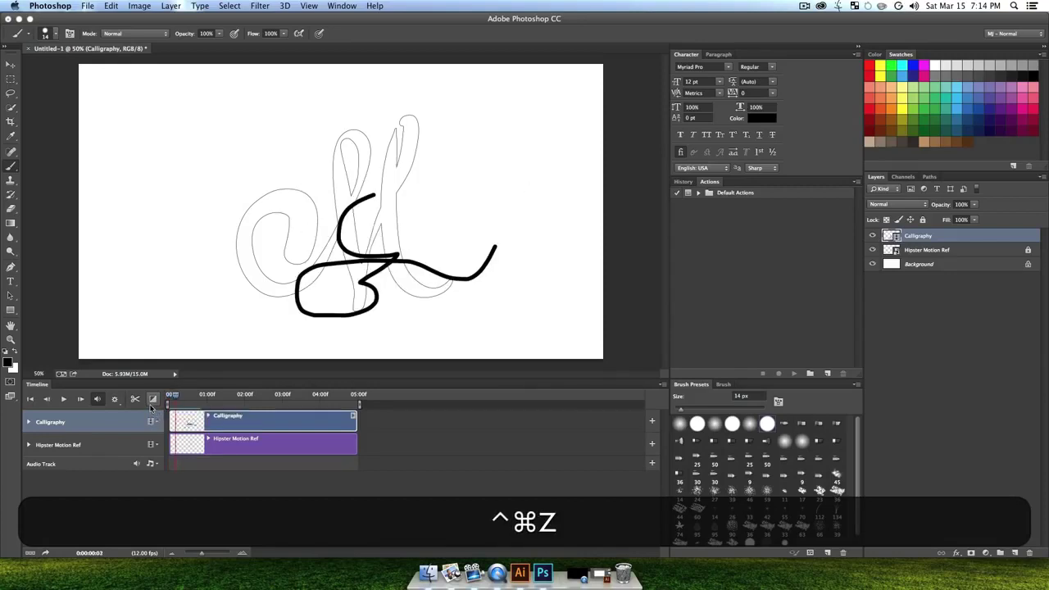
Step: Turn on onion skins and advance to the empty sixth frame of the Calligraphy layer
{"action": "key", "text": "ctrl+super+s"}
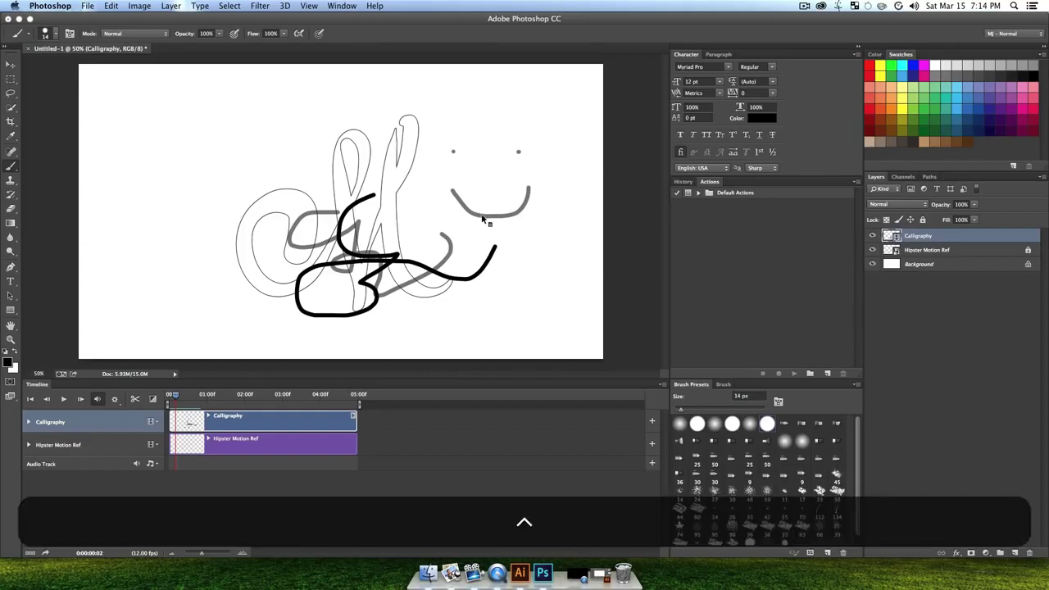
{"action": "key", "text": "ctrl+super+x"}
{"action": "key", "text": "ctrl+super+x"}
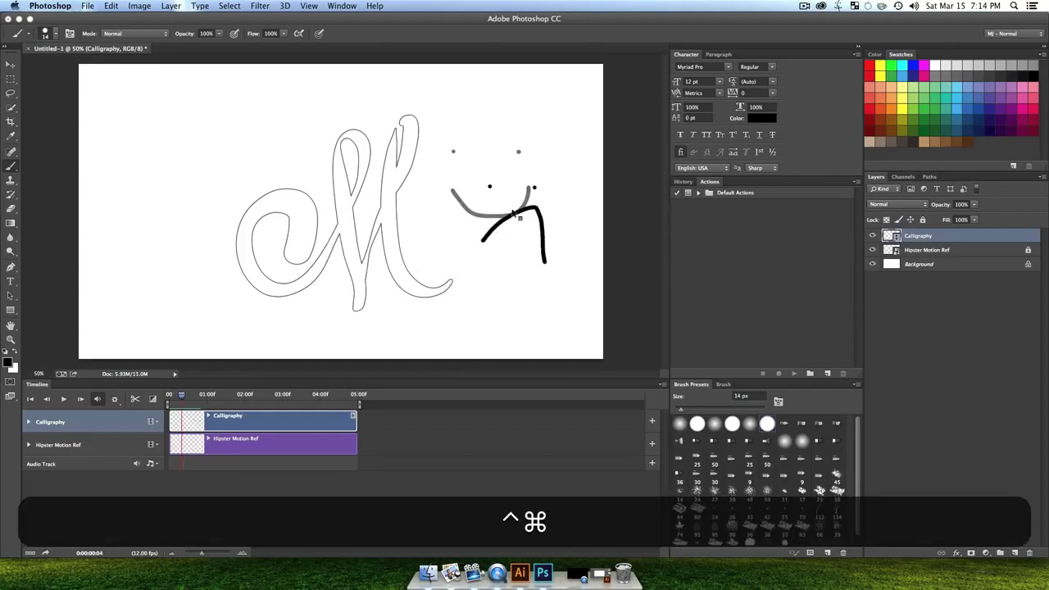
{"action": "key", "text": "ctrl+super+x"}
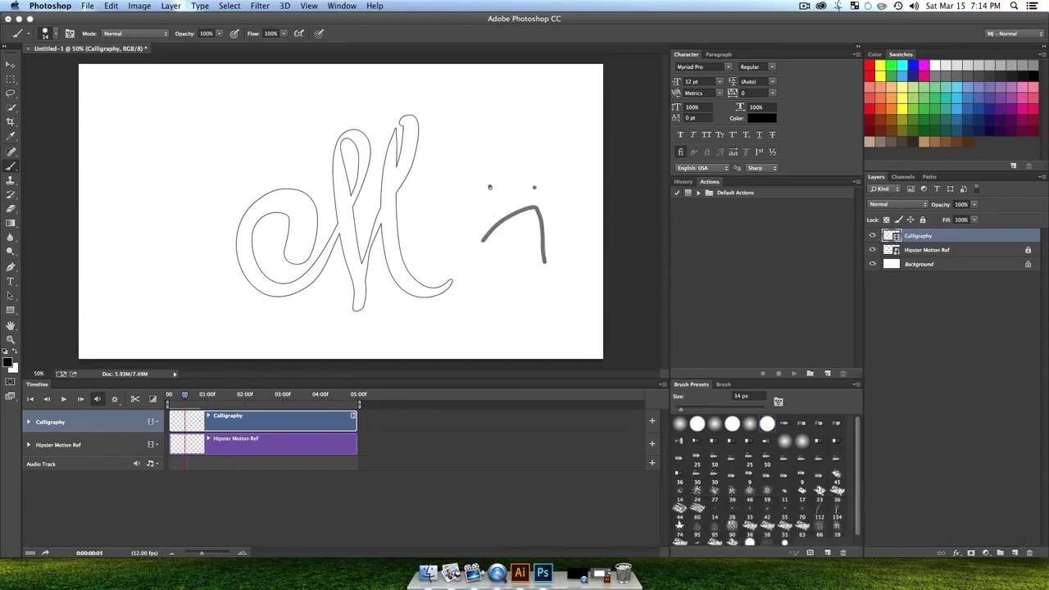
Step: Paint a frown on the sixth frame, a shallow smile on the seventh and a deeper smile on the eighth, using the onion skins as guides
{"action": "left_click", "coordinate": [490, 188]}
{"action": "left_click", "coordinate": [533, 187]}
{"action": "left_click_drag", "start_coordinate": [477, 231], "coordinate": [562, 212]}
{"action": "key", "text": "ctrl+super+x"}
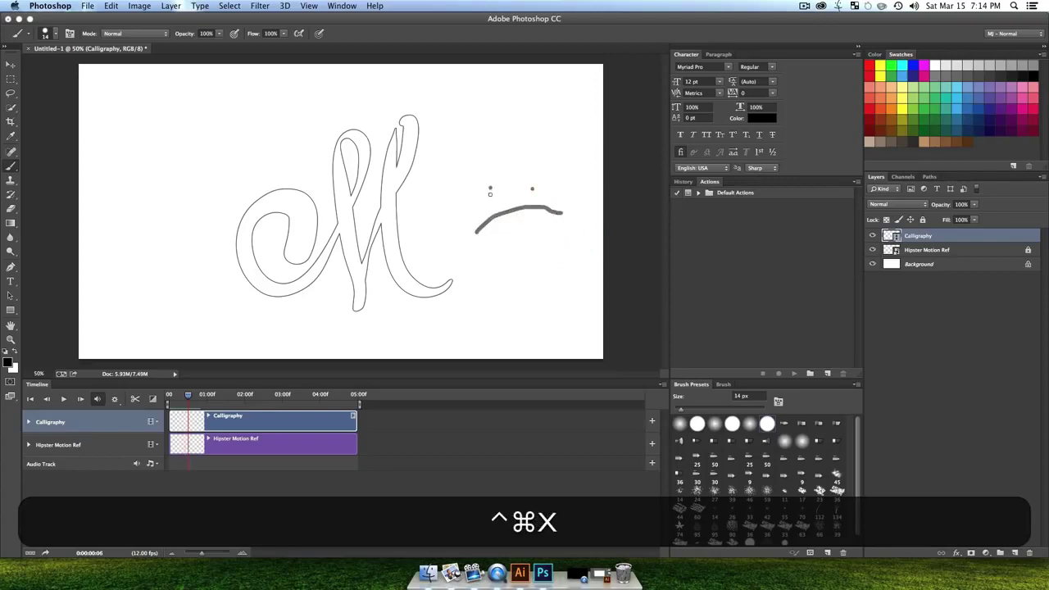
{"action": "left_click", "coordinate": [533, 189]}
{"action": "mouse_move", "coordinate": [461, 207]}
{"action": "left_mouse_down"}
{"action": "mouse_move", "coordinate": [516, 214]}
{"action": "mouse_move", "coordinate": [562, 197]}
{"action": "left_mouse_up"}
{"action": "key", "text": "ctrl+super+x"}
{"action": "left_click", "coordinate": [489, 191]}
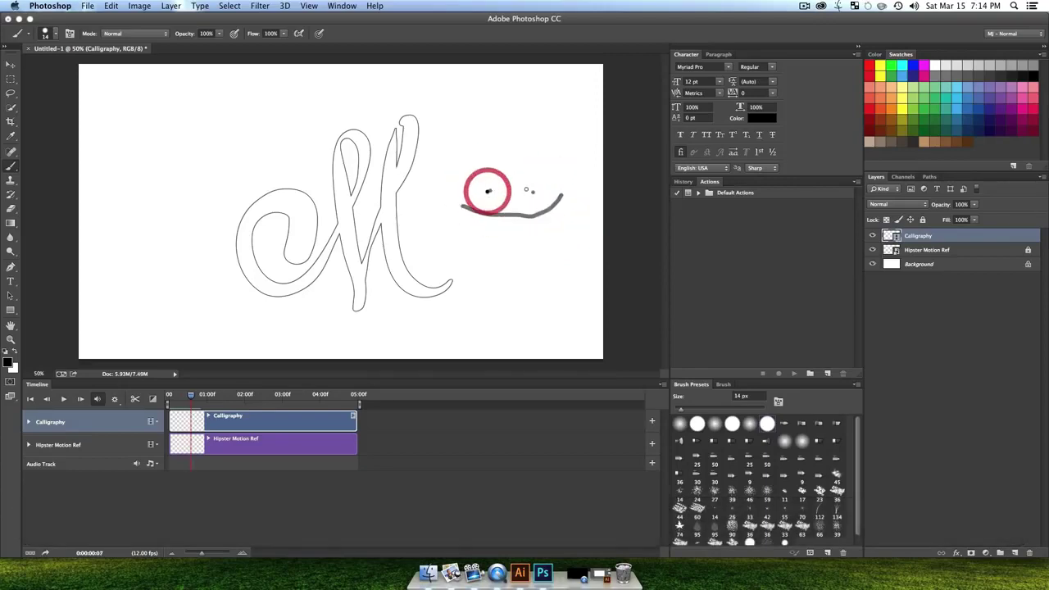
{"action": "left_click", "coordinate": [526, 190]}
{"action": "mouse_move", "coordinate": [462, 179]}
{"action": "left_mouse_down"}
{"action": "mouse_move", "coordinate": [544, 208]}
{"action": "mouse_move", "coordinate": [550, 171]}
{"action": "left_mouse_up"}
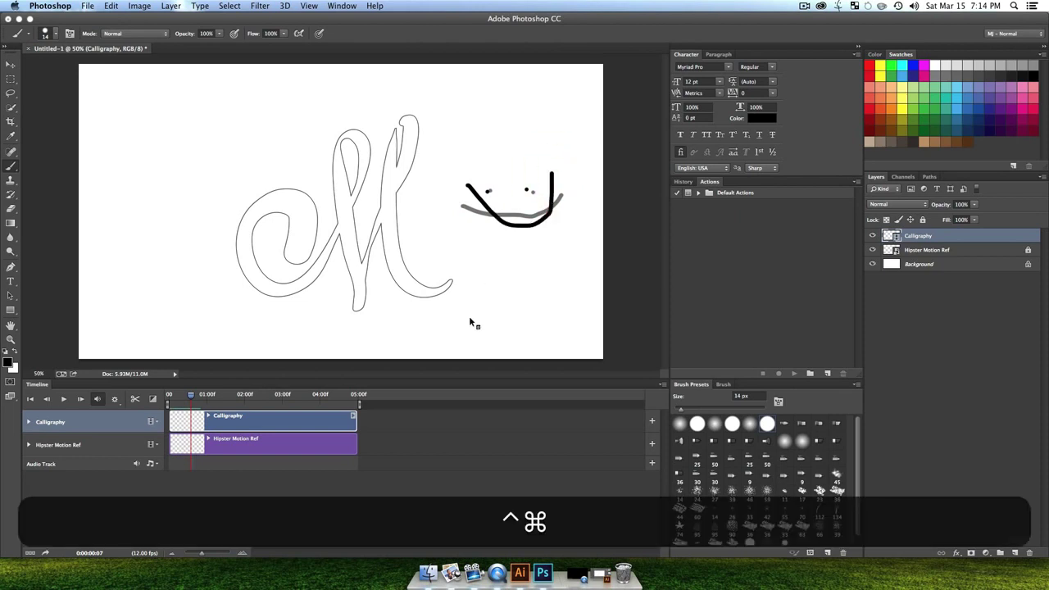
Step: Step back to the fourth frame with the first smiley face and turn off onion skins
{"action": "key", "text": "ctrl+super+z"}
{"action": "key", "text": "ctrl+super+z"}
{"action": "key", "text": "ctrl+super+z"}
{"action": "key", "text": "ctrl+super+z"}
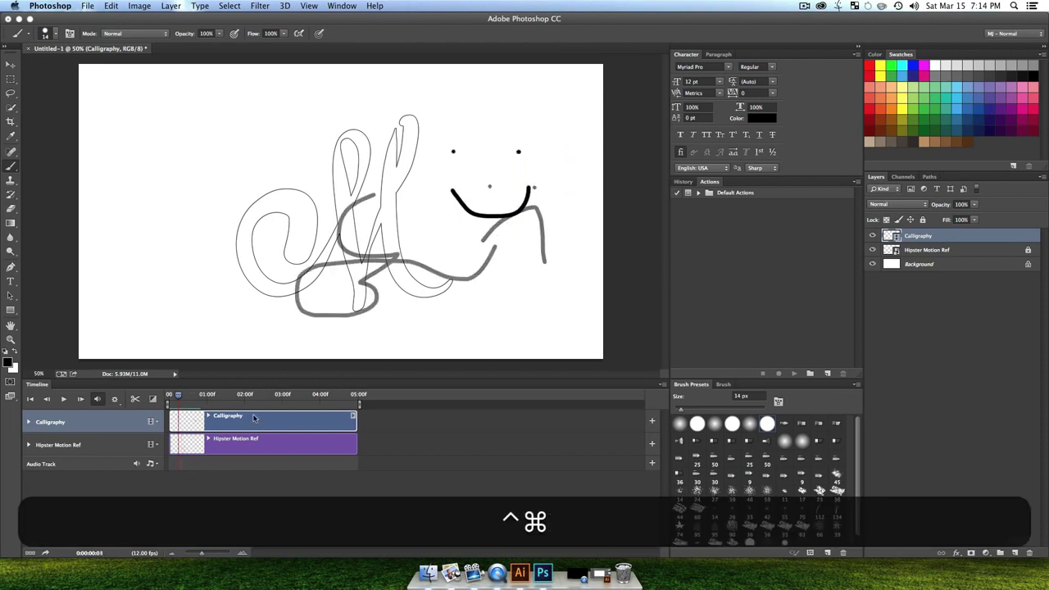
{"action": "key", "text": "ctrl+super+s"}
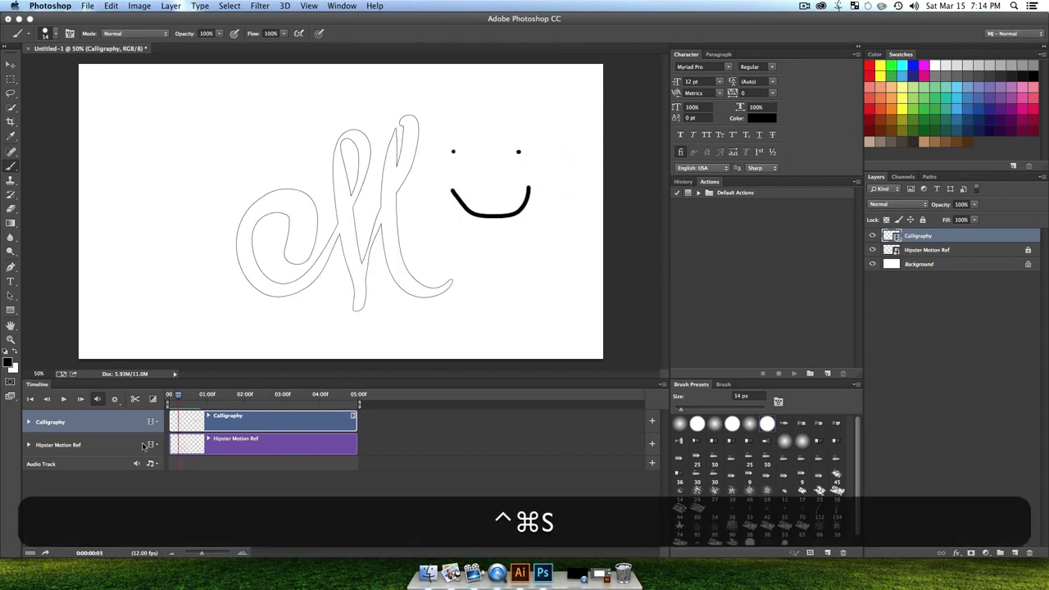
Step: Preview the full face and scribble animation from the beginning, then rewind to the first frame
{"action": "left_click", "coordinate": [63, 399]}
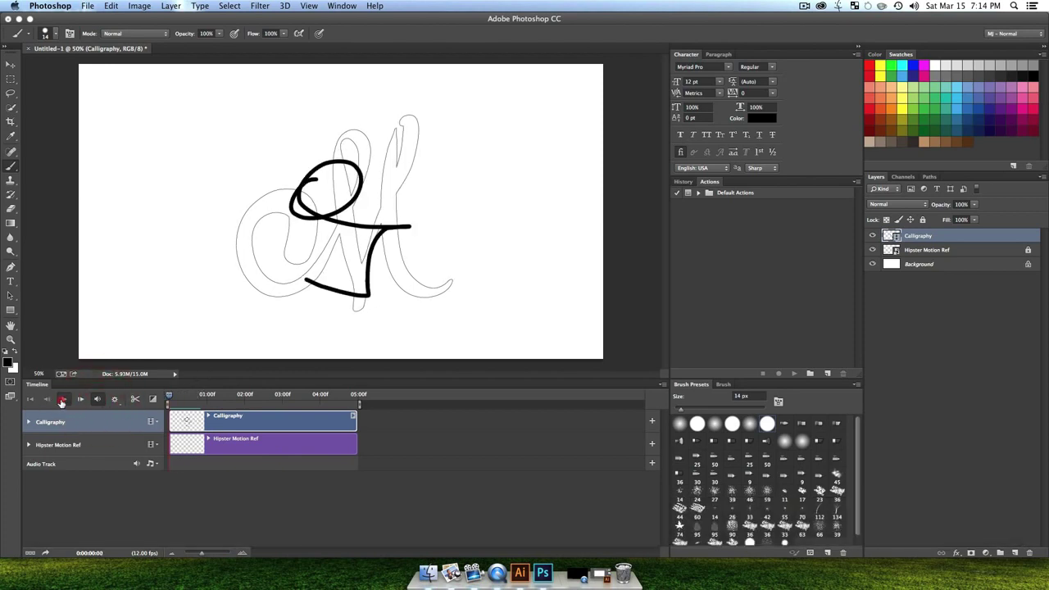
{"action": "left_click", "coordinate": [63, 399]}
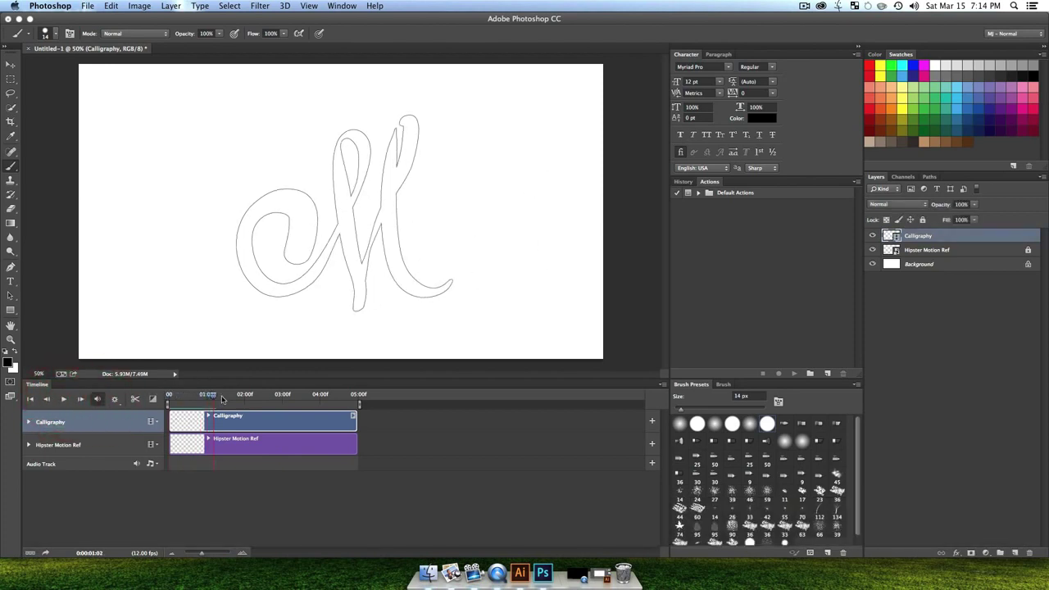
{"action": "left_click_drag", "start_coordinate": [212, 397], "coordinate": [152, 408]}
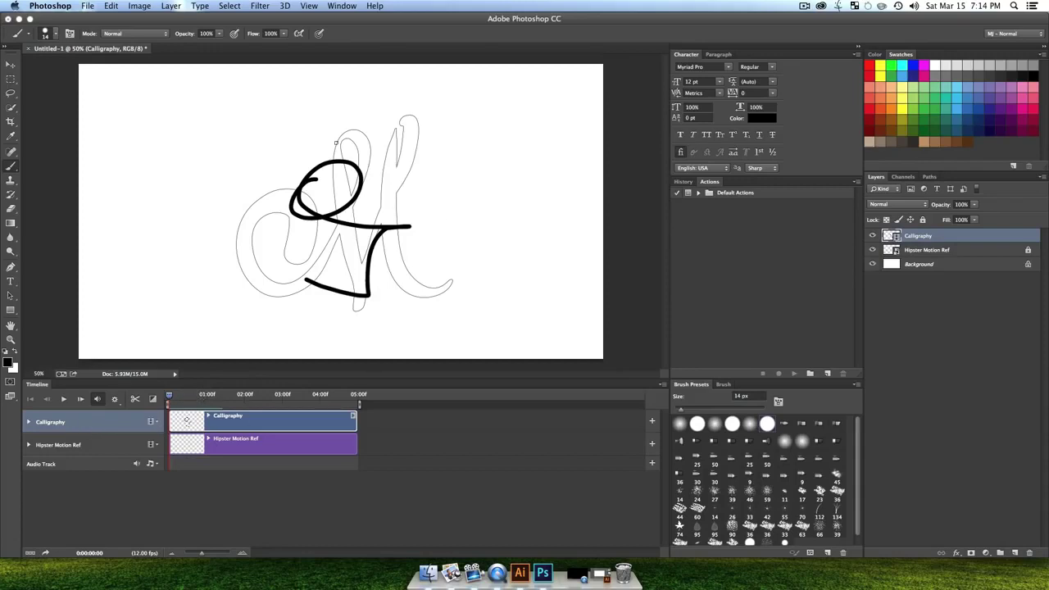
{"action": "left_click", "coordinate": [111, 7]}
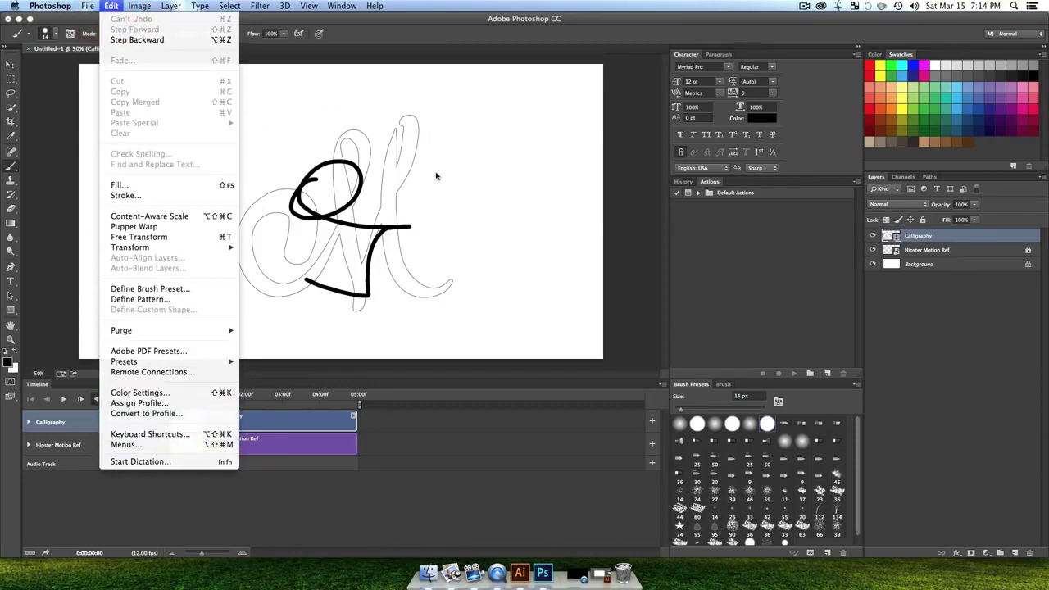
{"action": "left_click", "coordinate": [468, 221]}
{"action": "left_click", "coordinate": [140, 6]}
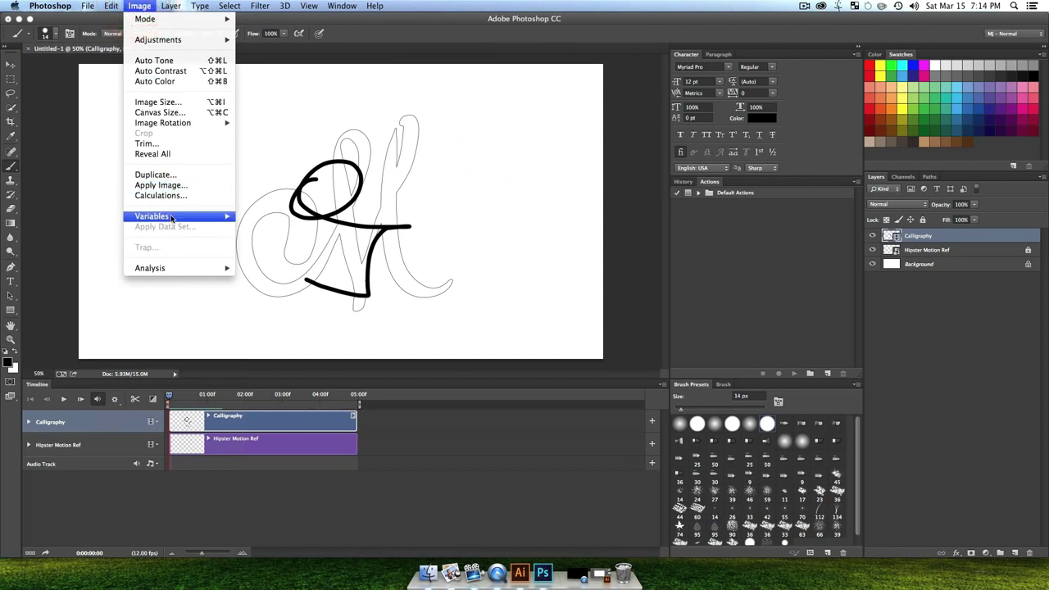
{"action": "mouse_move", "coordinate": [170, 5]}
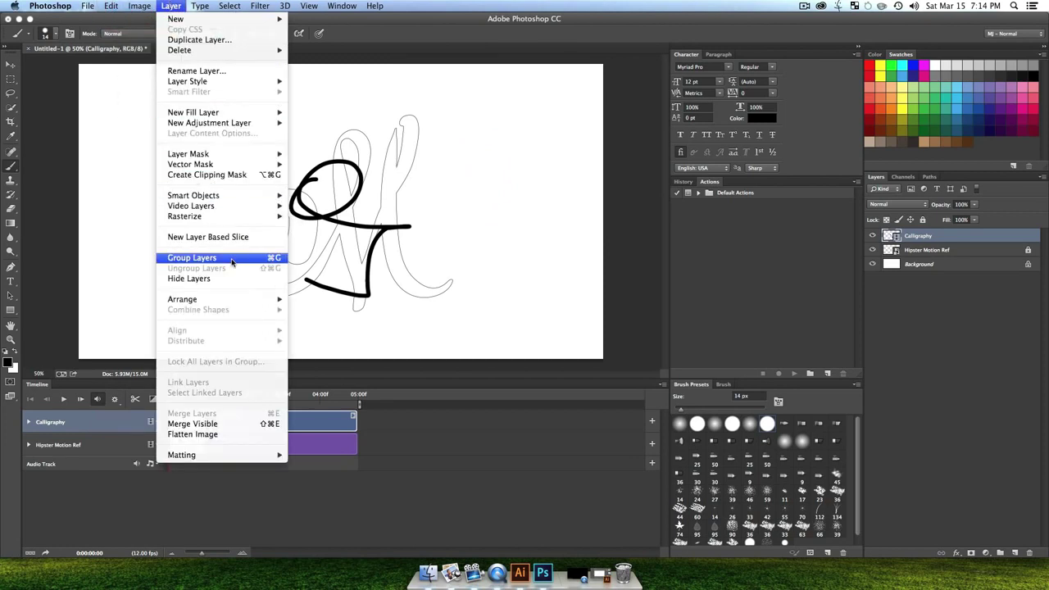
{"action": "mouse_move", "coordinate": [214, 207]}
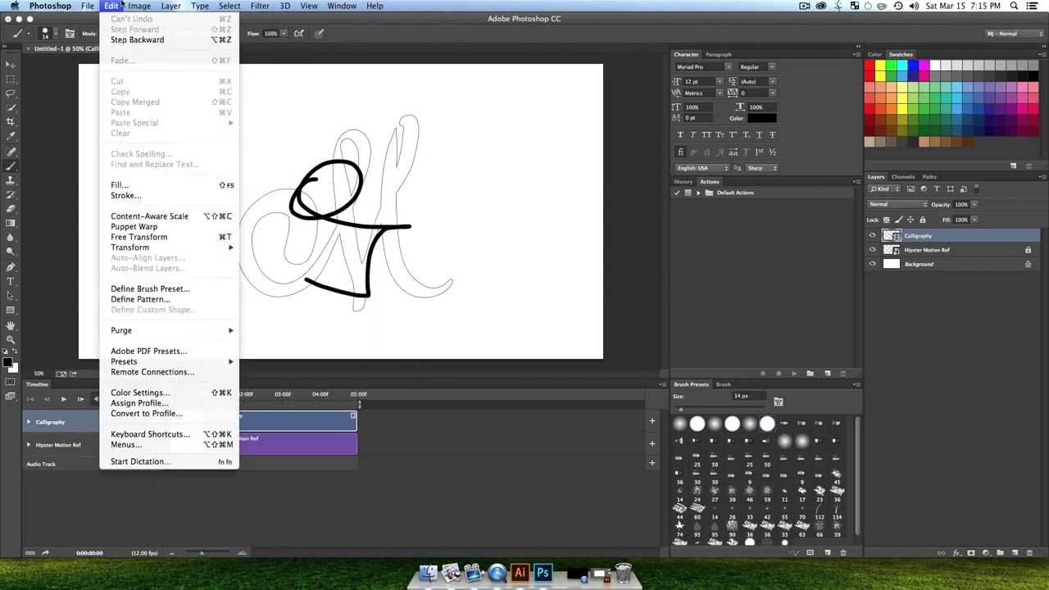
{"action": "left_click", "coordinate": [419, 259]}
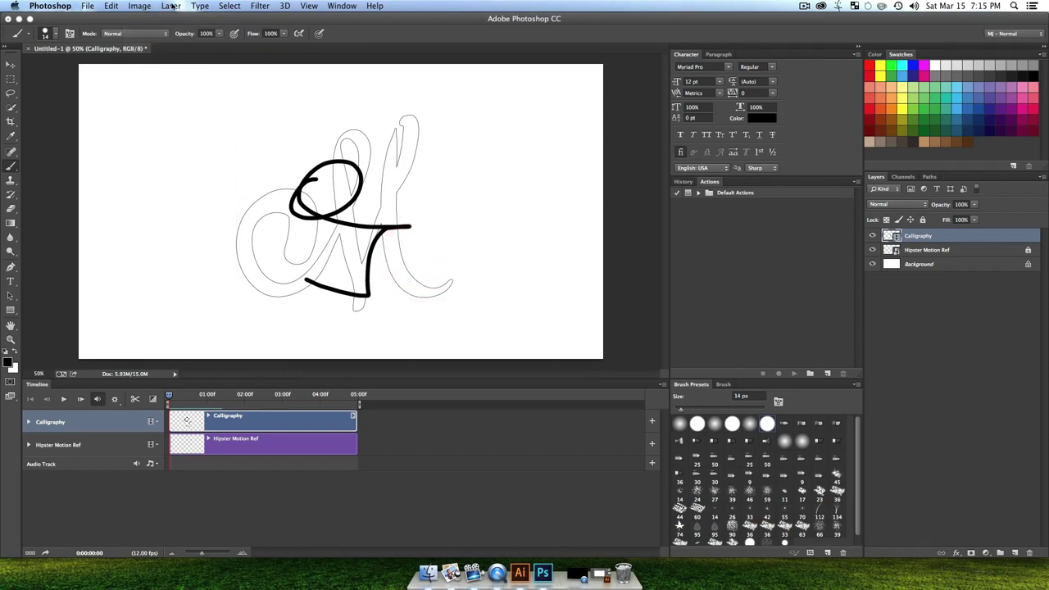
{"action": "left_click", "coordinate": [170, 6]}
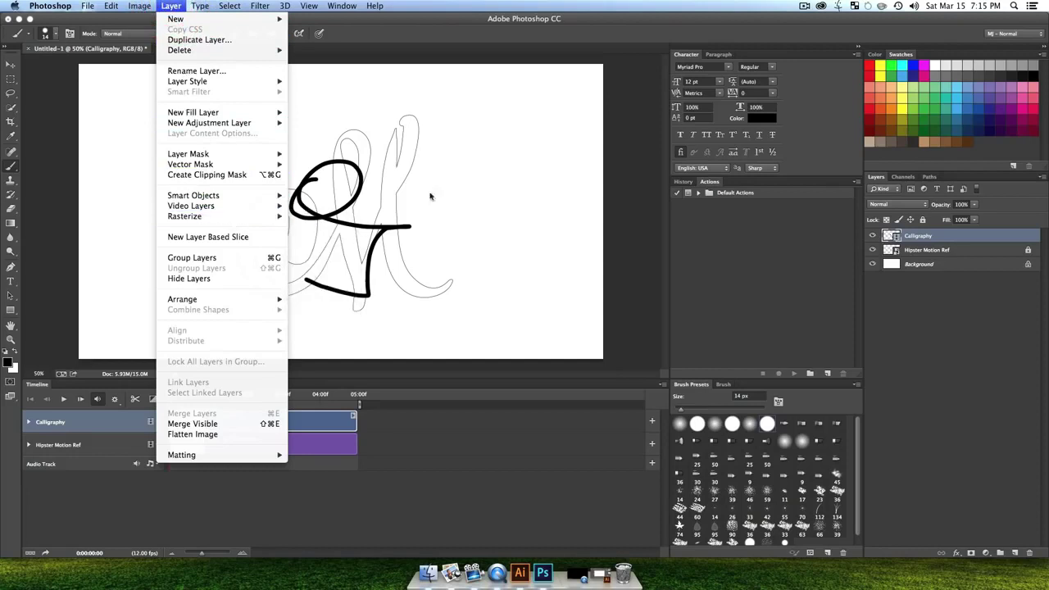
{"action": "left_click", "coordinate": [511, 243]}
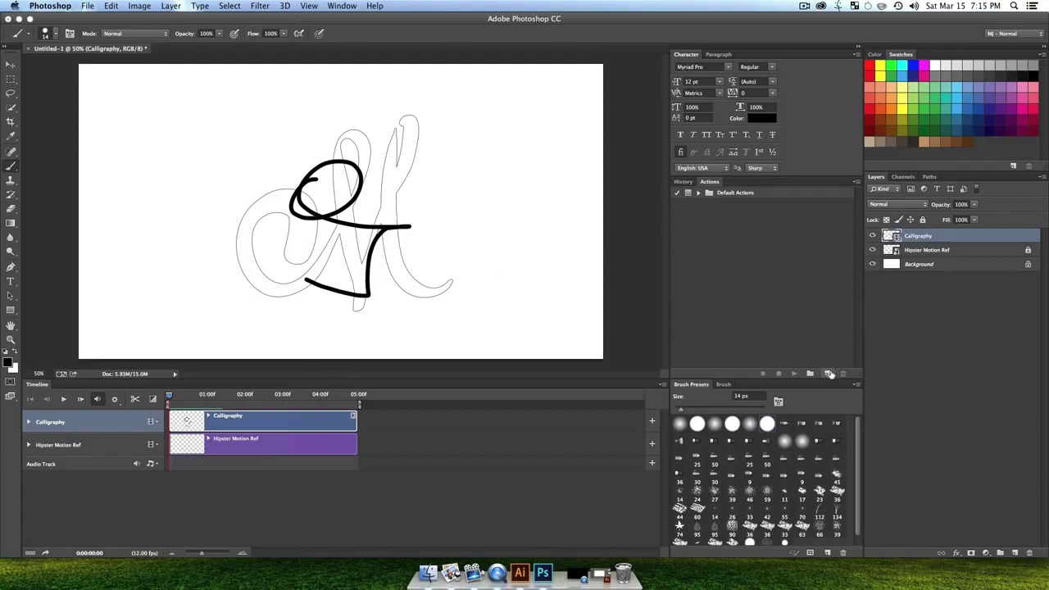
Step: Record a new action named "Duplicater" in the Default Actions set that duplicates the current video layer frame
{"action": "left_click", "coordinate": [827, 373]}
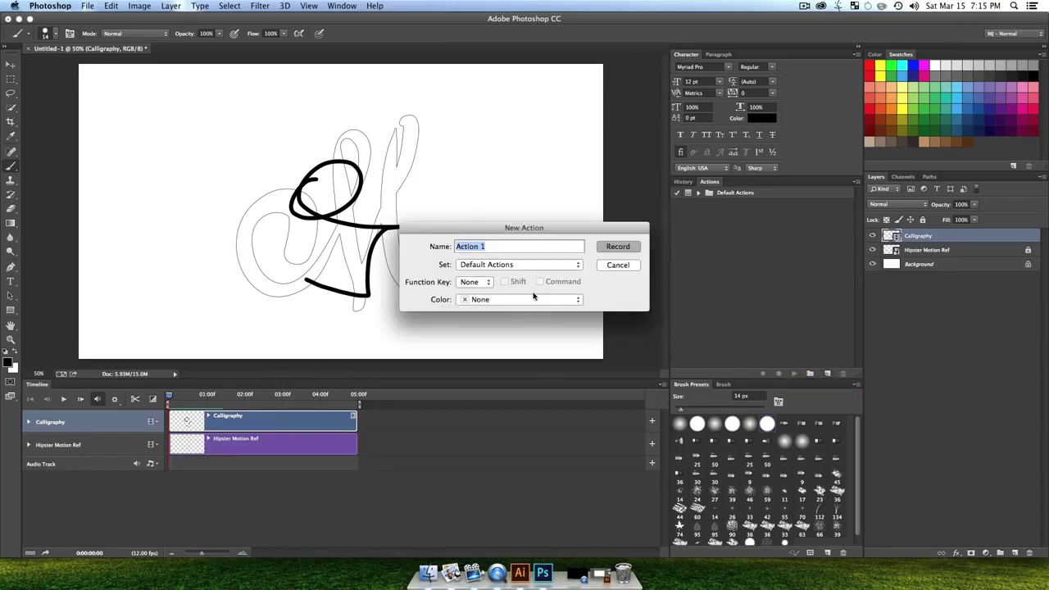
{"action": "type", "text": "Duplicater"}
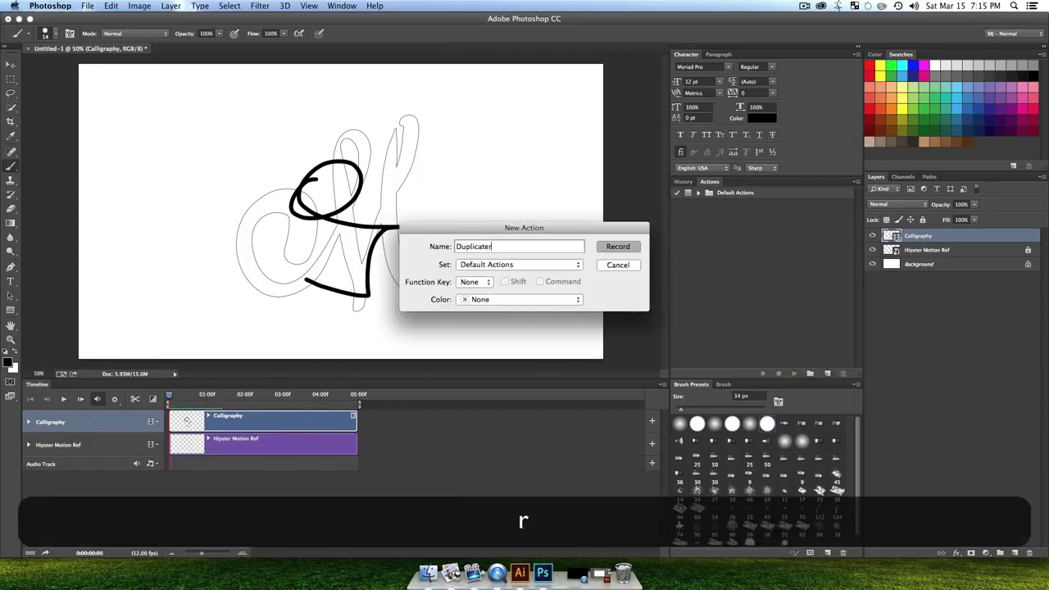
{"action": "left_click", "coordinate": [618, 247]}
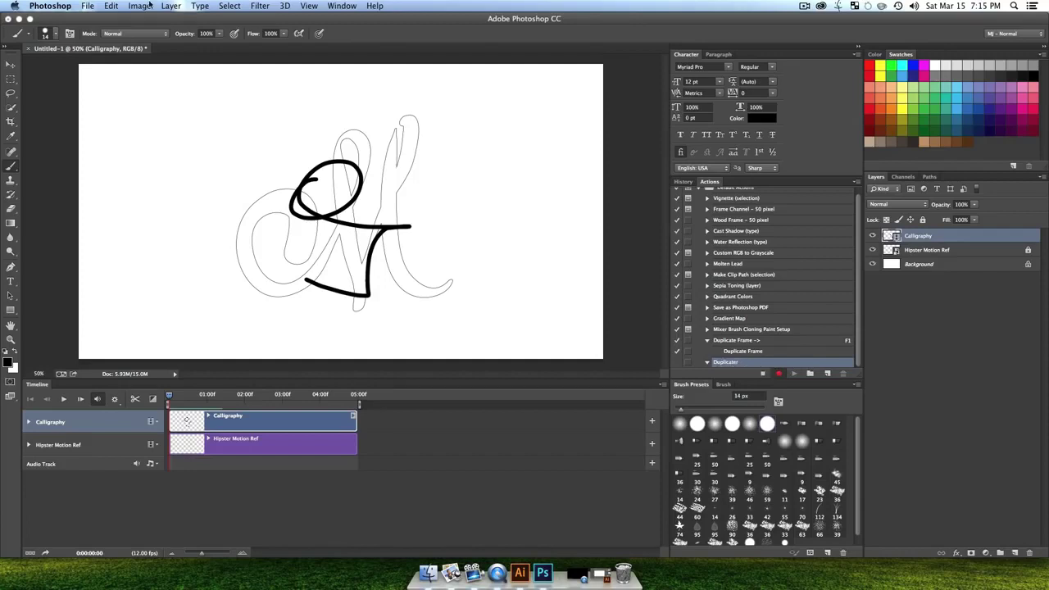
{"action": "left_click", "coordinate": [170, 6]}
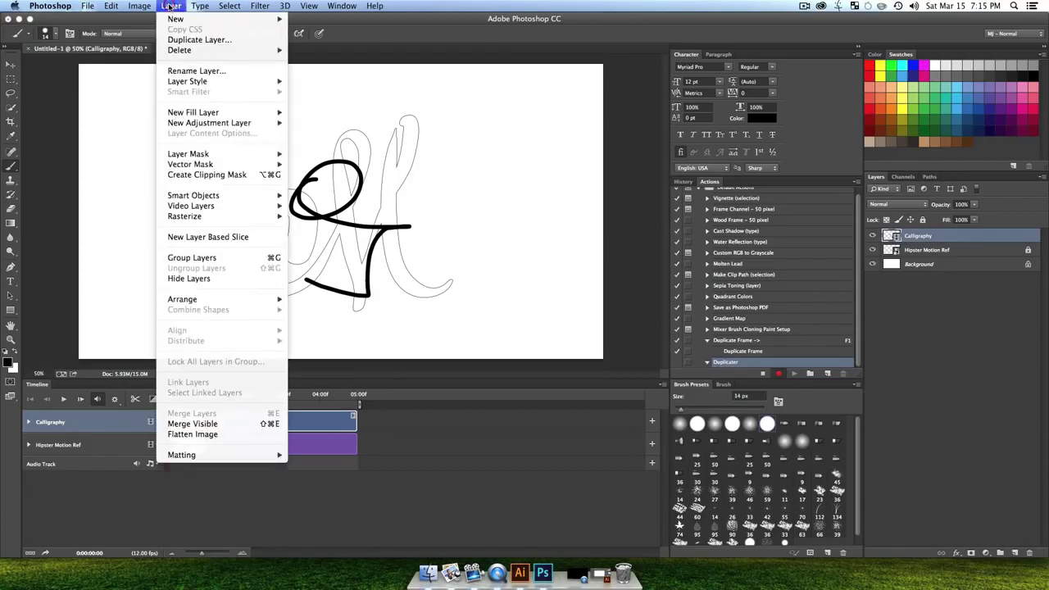
{"action": "mouse_move", "coordinate": [208, 207]}
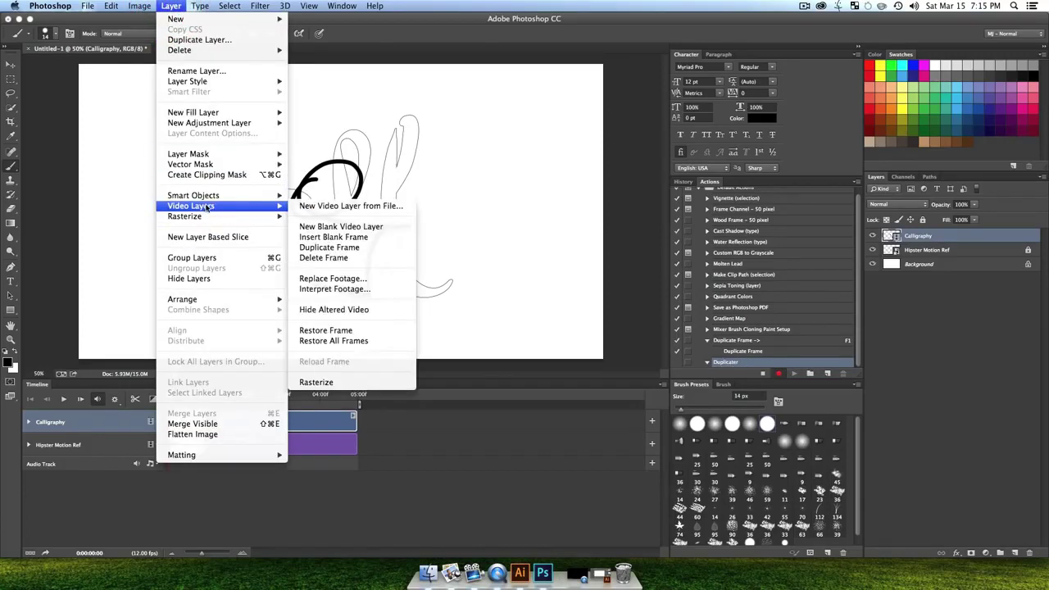
{"action": "left_click", "coordinate": [343, 249]}
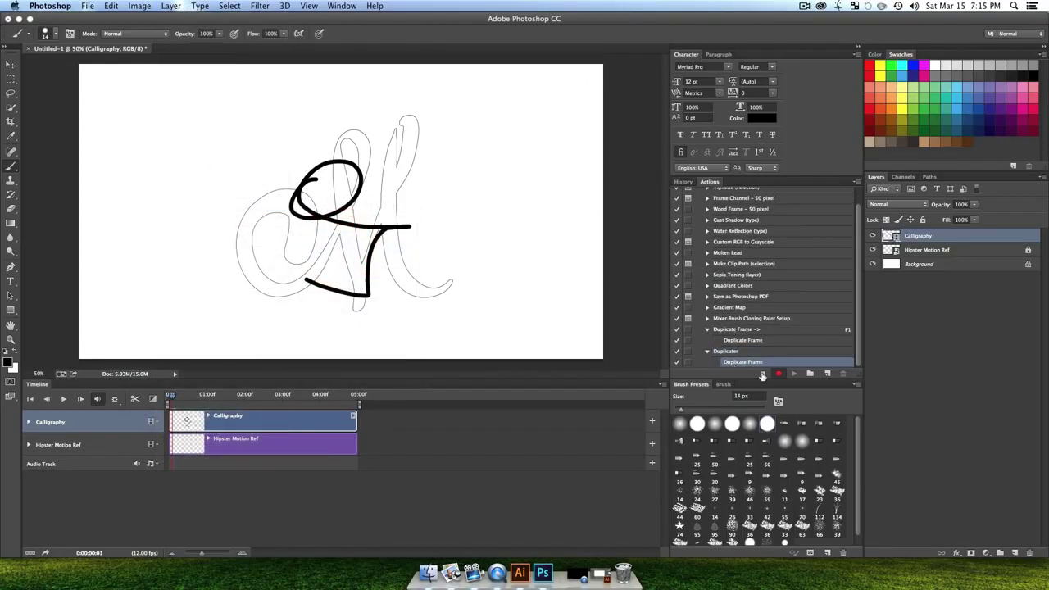
{"action": "left_click", "coordinate": [762, 374]}
{"action": "left_click", "coordinate": [743, 351]}
{"action": "double_click", "coordinate": [824, 352]}
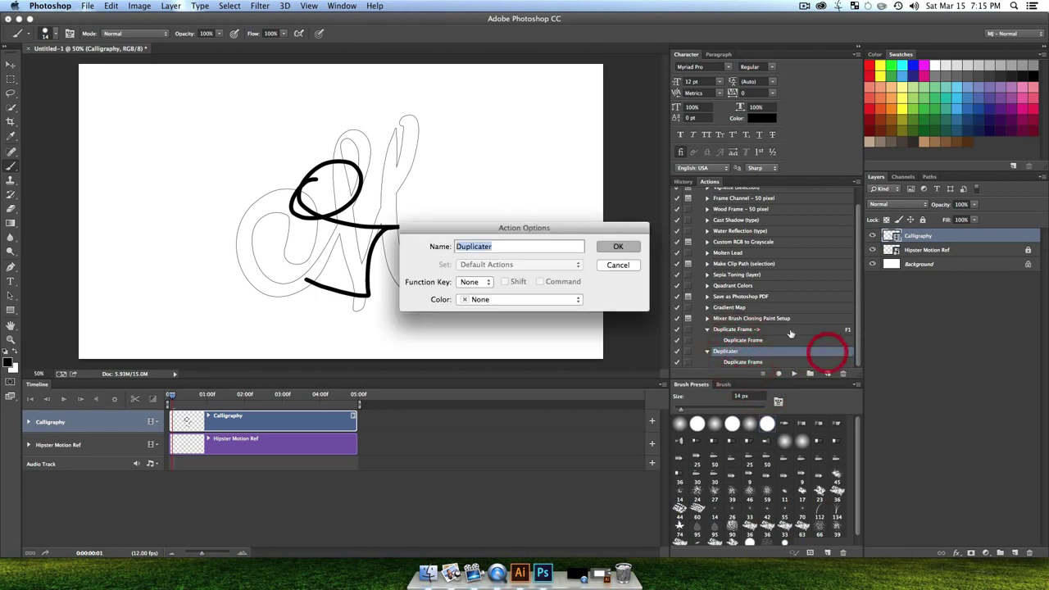
{"action": "left_click", "coordinate": [481, 284]}
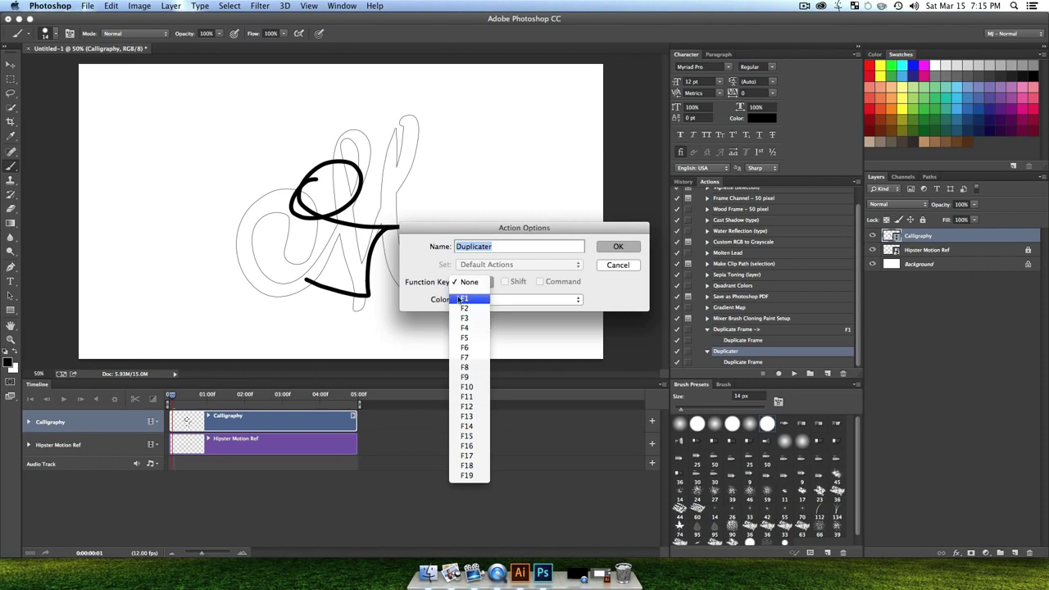
{"action": "left_click", "coordinate": [616, 283]}
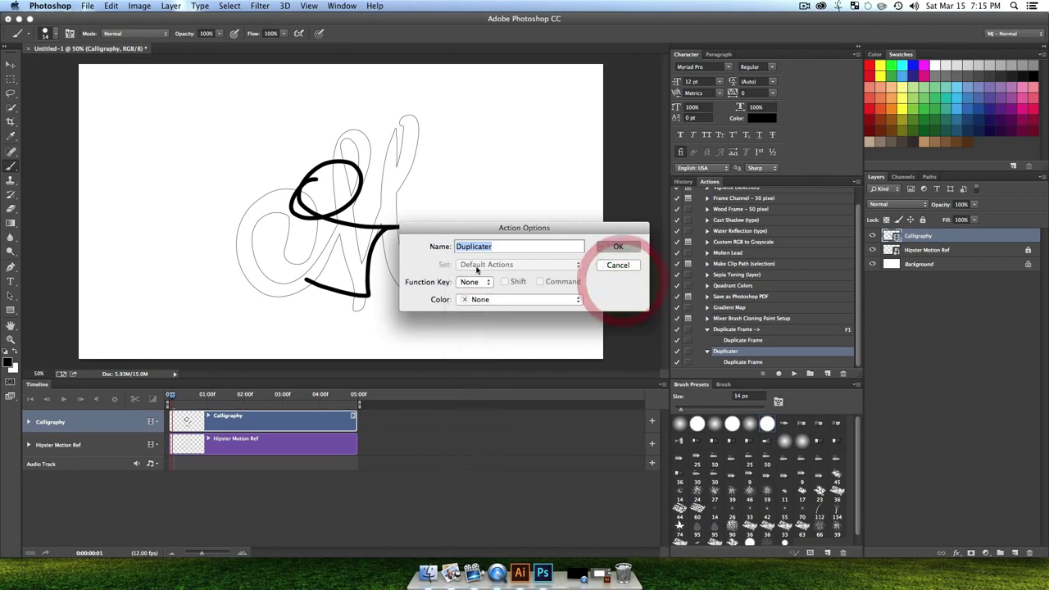
{"action": "left_click", "coordinate": [609, 269]}
Step: Delete the "Duplicater" action from Default Actions and review the options of the existing "Duplicate Frame ->" action
{"action": "left_click", "coordinate": [728, 351]}
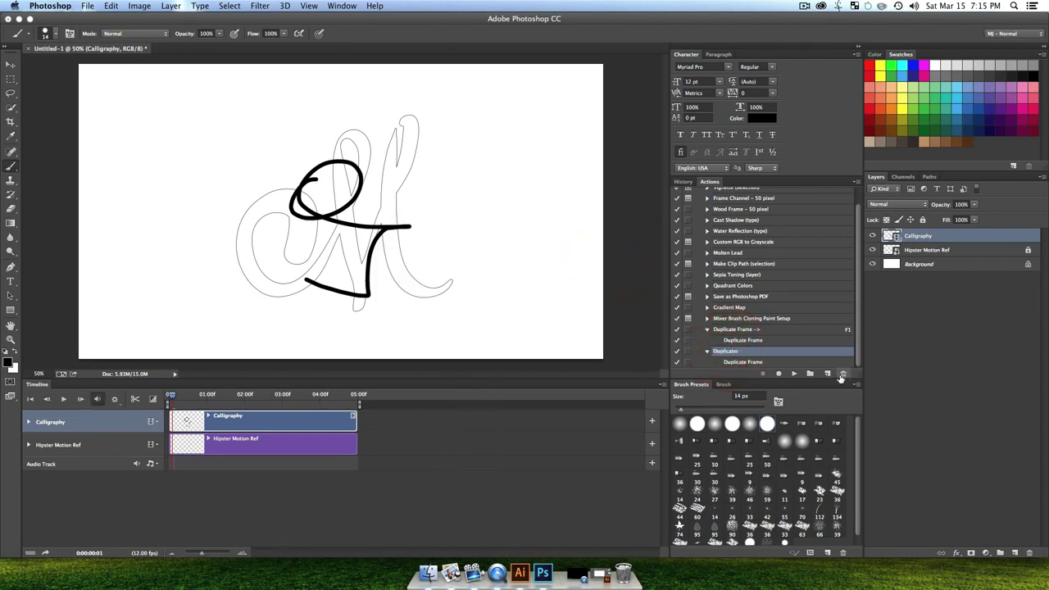
{"action": "left_click", "coordinate": [843, 374]}
{"action": "left_click", "coordinate": [613, 197]}
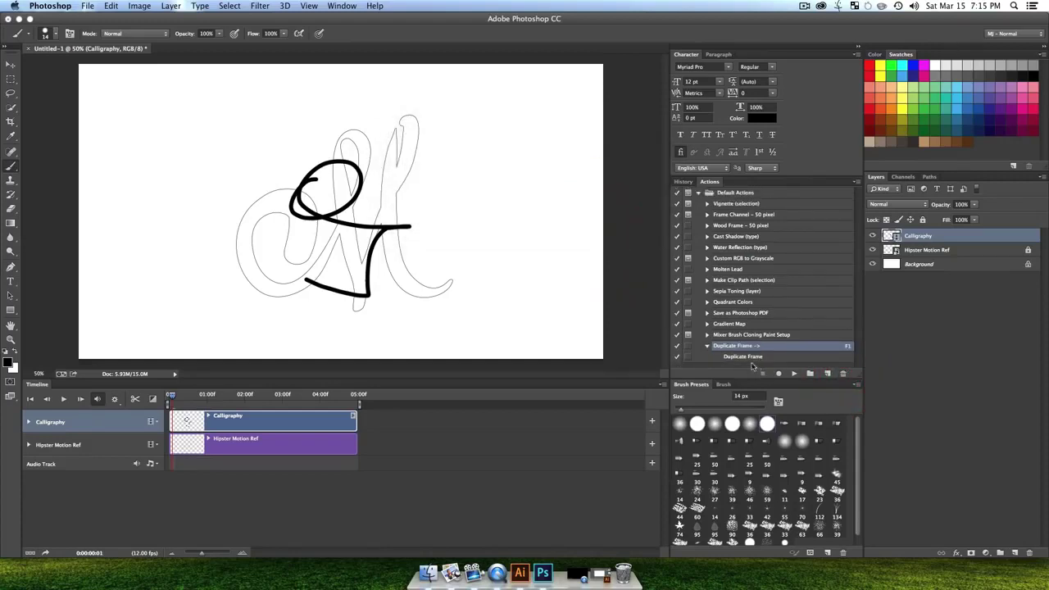
{"action": "double_click", "coordinate": [836, 347]}
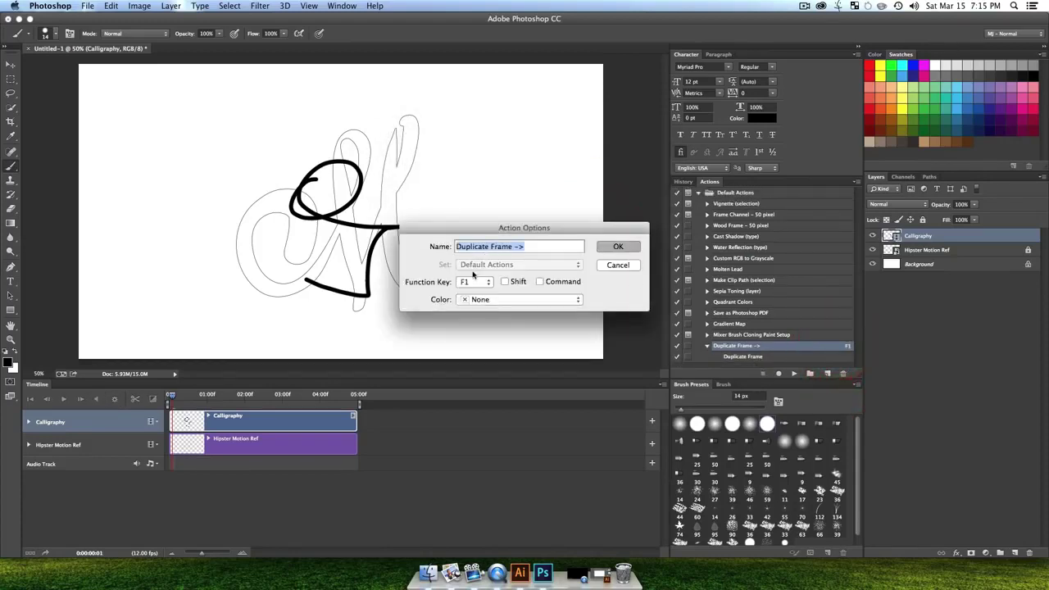
{"action": "left_click", "coordinate": [625, 265]}
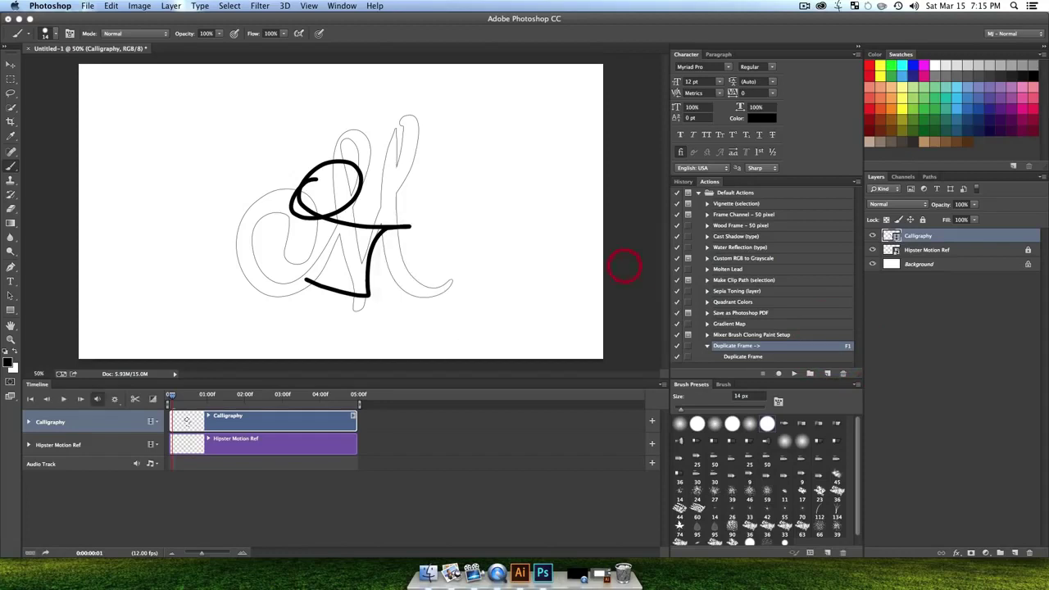
Step: Return the playhead to the first frame and delete the Calligraphy video layer
{"action": "mouse_move", "coordinate": [187, 406]}
{"action": "left_mouse_down"}
{"action": "mouse_move", "coordinate": [229, 400]}
{"action": "mouse_move", "coordinate": [205, 401]}
{"action": "mouse_move", "coordinate": [263, 416]}
{"action": "mouse_move", "coordinate": [74, 402]}
{"action": "left_mouse_up"}
{"action": "key", "text": "F1"}
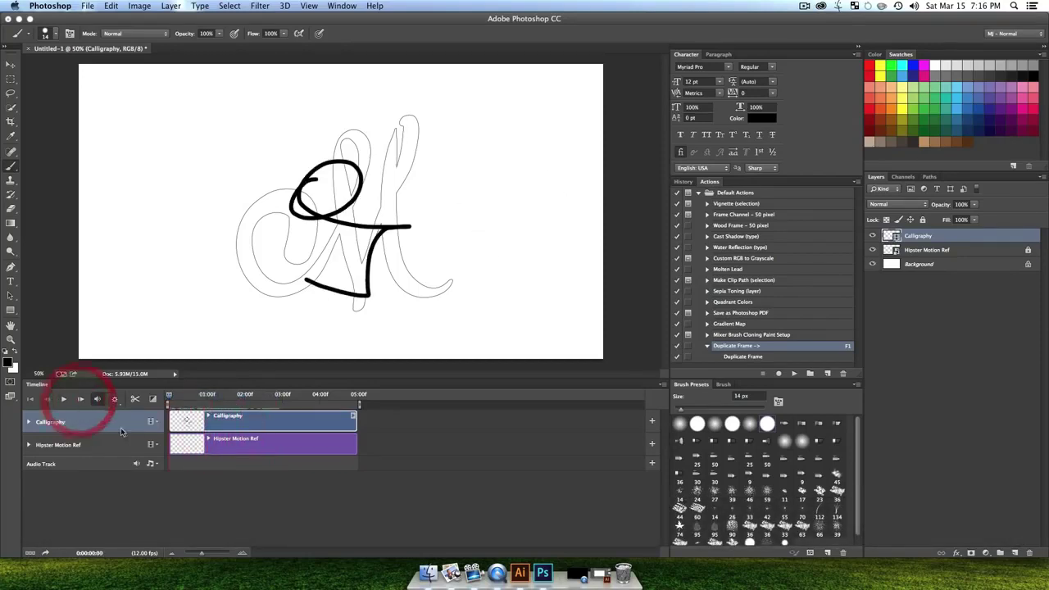
{"action": "left_click", "coordinate": [1031, 554]}
{"action": "left_click", "coordinate": [613, 200]}
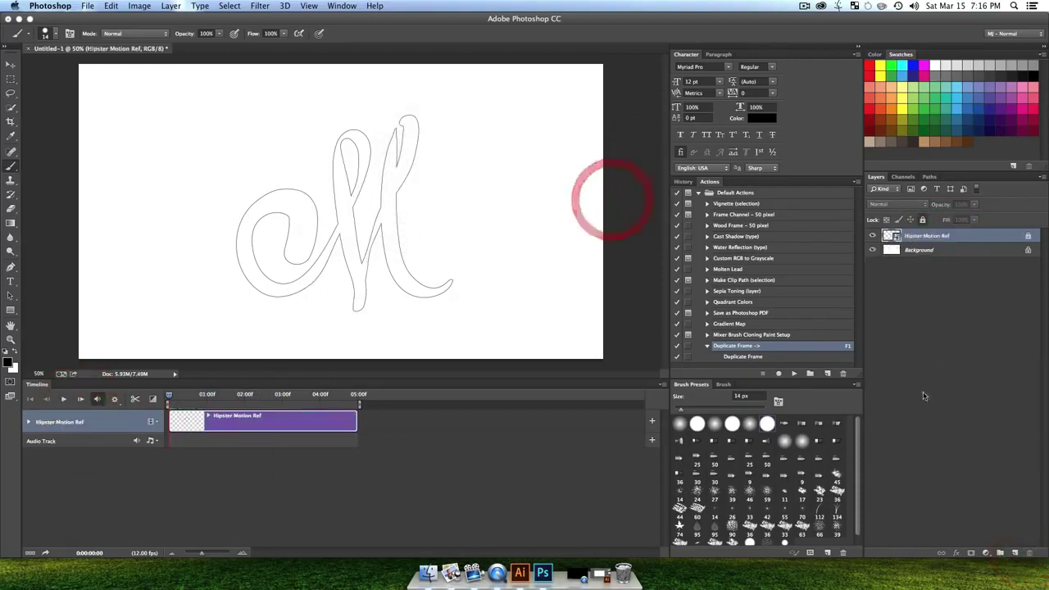
Step: Add a new blank video layer above the Hipster Motion Ref layer and name it "For Realz"
{"action": "left_click", "coordinate": [176, 10]}
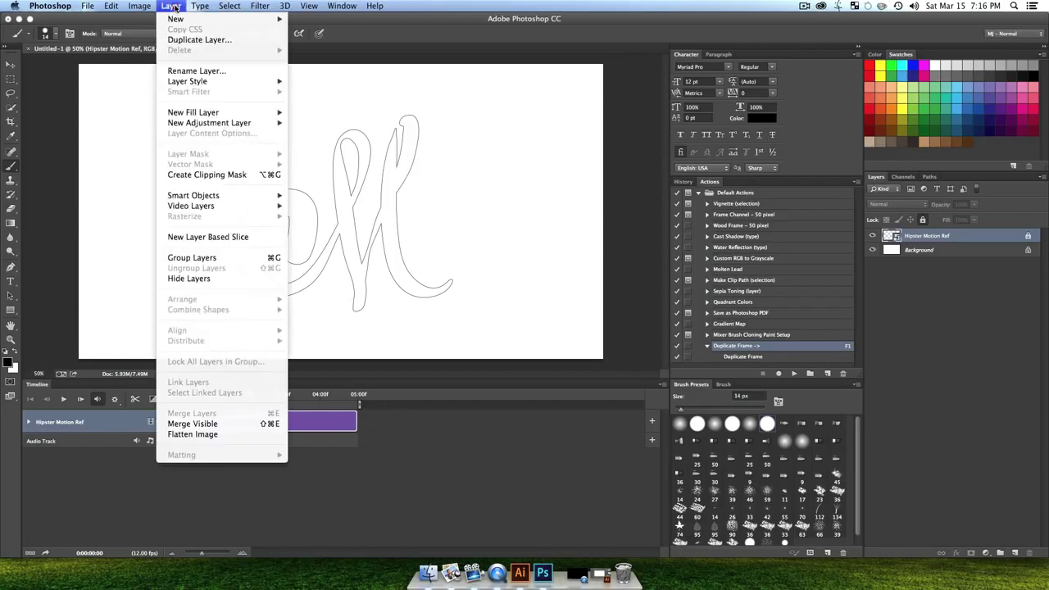
{"action": "mouse_move", "coordinate": [197, 207]}
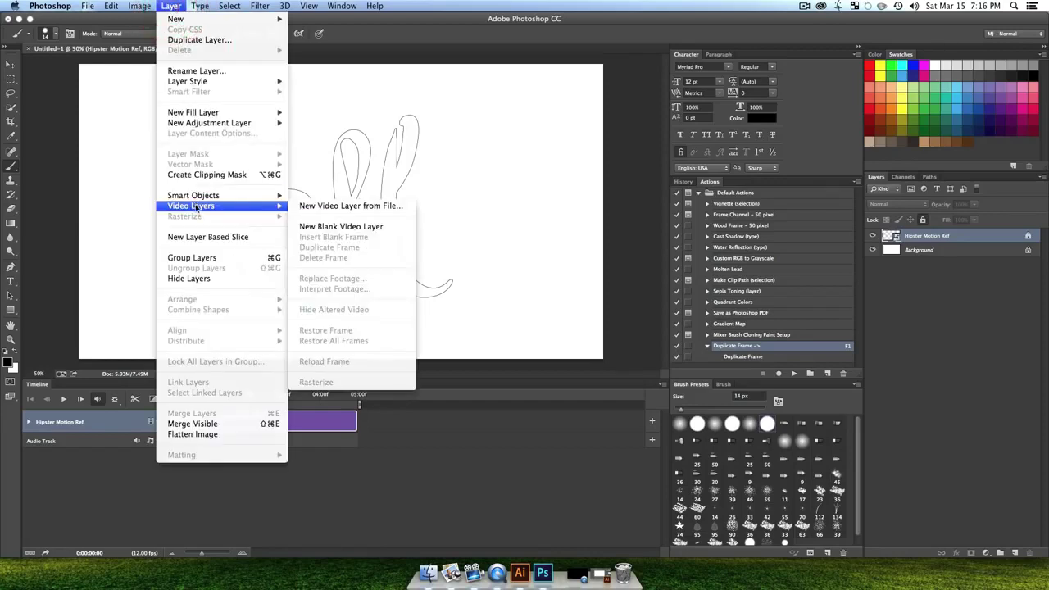
{"action": "left_click", "coordinate": [335, 229]}
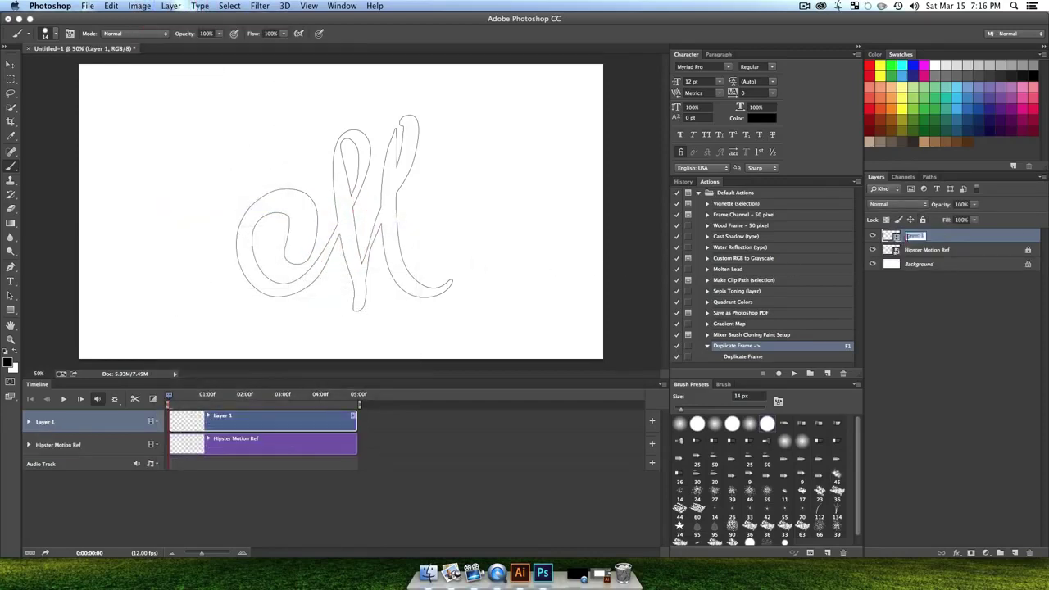
{"action": "double_click", "coordinate": [913, 235]}
{"action": "type", "text": "For Realz"}
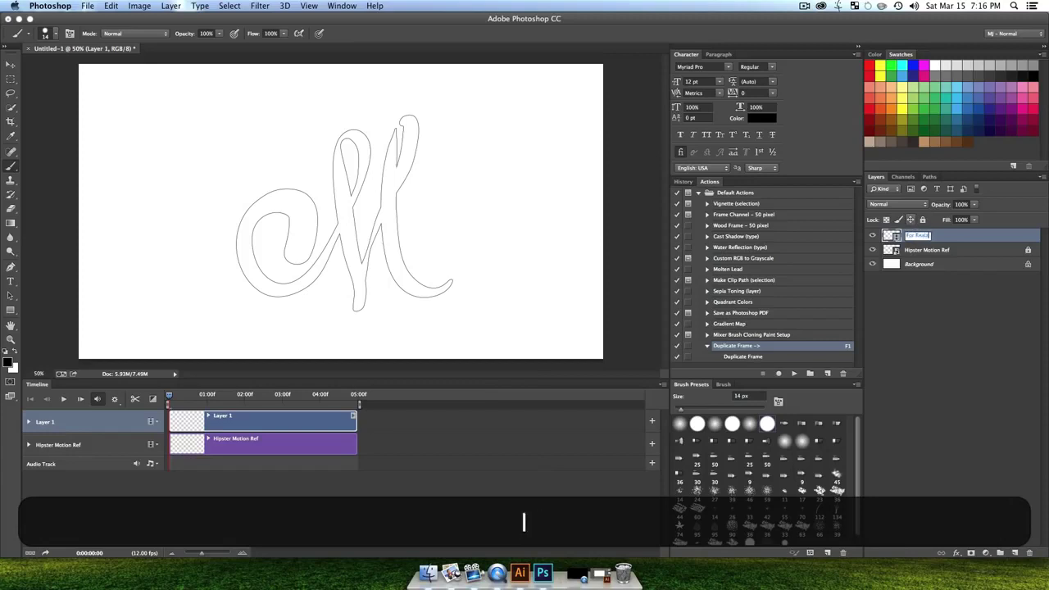
{"action": "key", "text": "Return"}
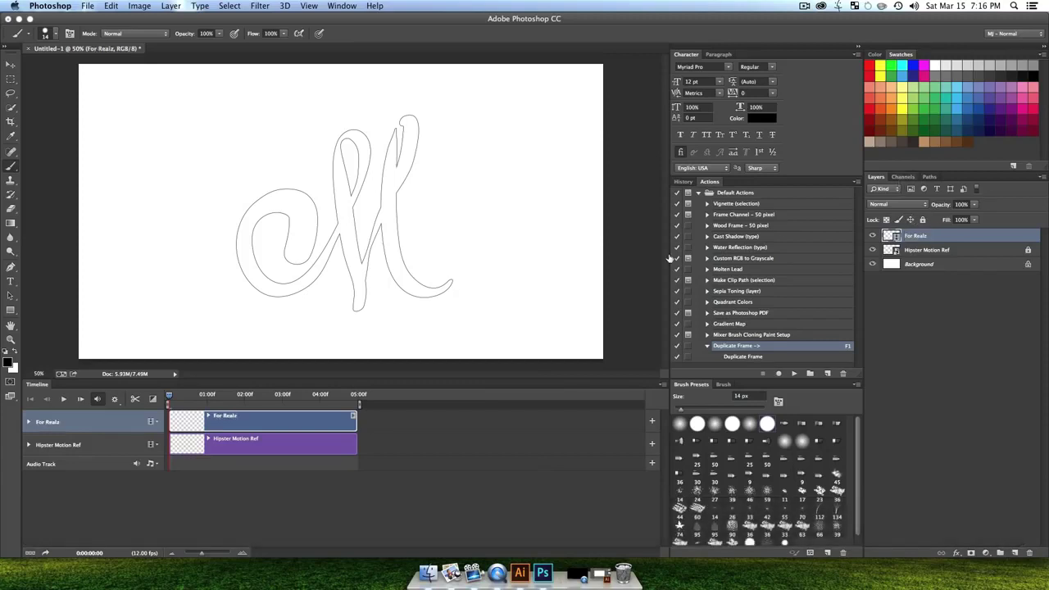
Step: Choose the Hard Round brush preset for painting the M's curl and set its size to 28 px
{"action": "key", "text": "z"}
{"action": "mouse_move", "coordinate": [304, 227]}
{"action": "left_mouse_down"}
{"action": "mouse_move", "coordinate": [321, 260]}
{"action": "mouse_move", "coordinate": [293, 254]}
{"action": "mouse_move", "coordinate": [391, 206]}
{"action": "left_mouse_up"}
{"action": "key", "text": "space"}
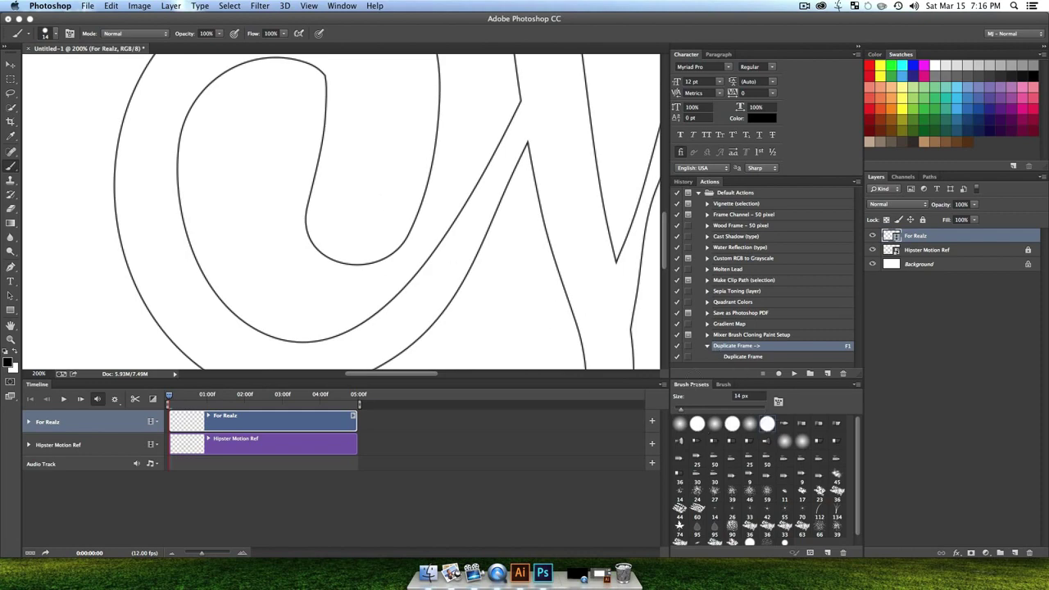
{"action": "left_click", "coordinate": [724, 384]}
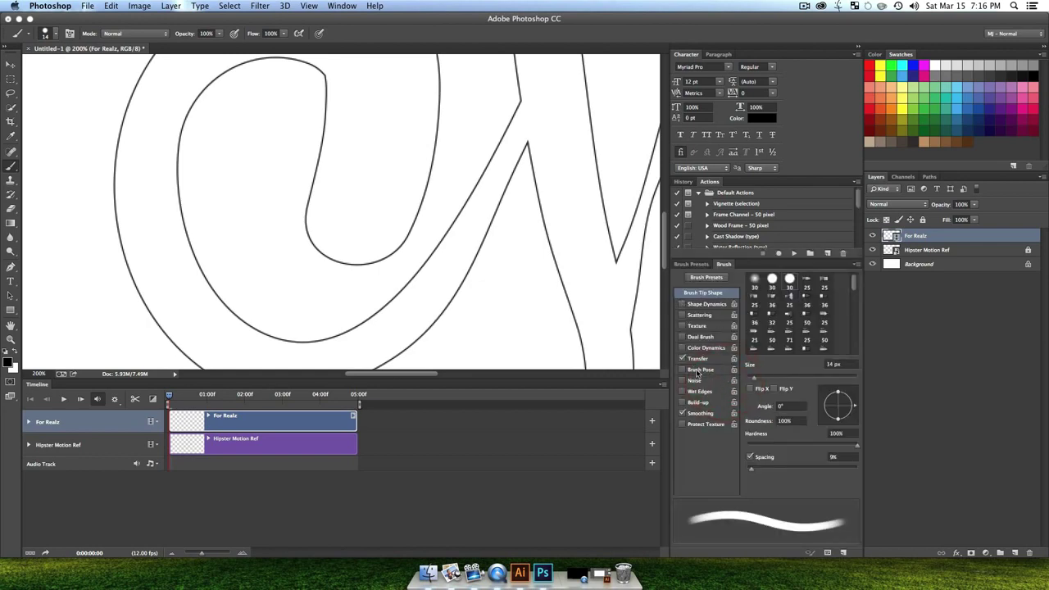
{"action": "left_click", "coordinate": [771, 292]}
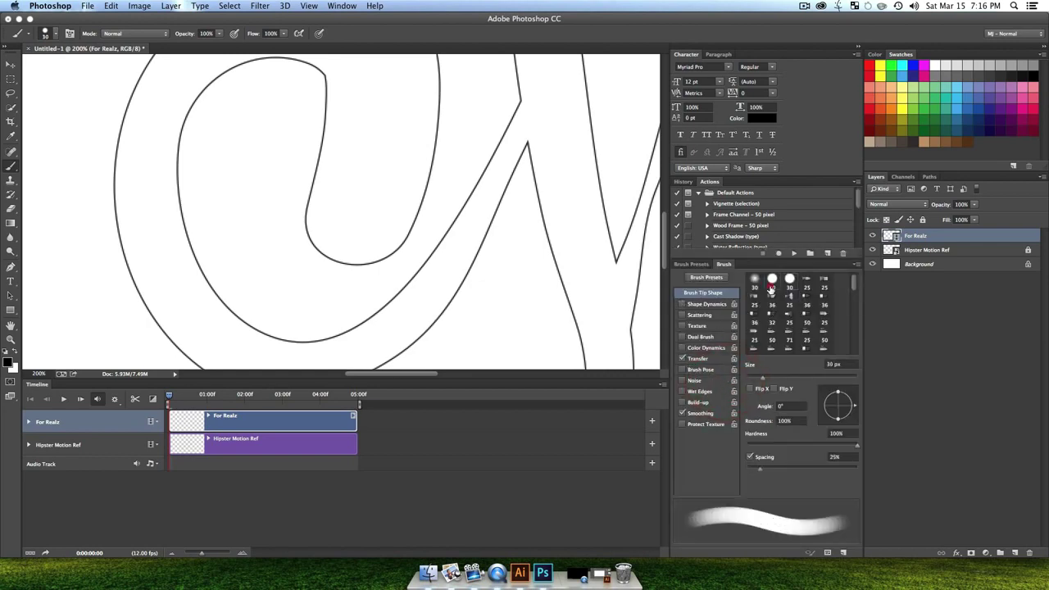
{"action": "left_click", "coordinate": [691, 264]}
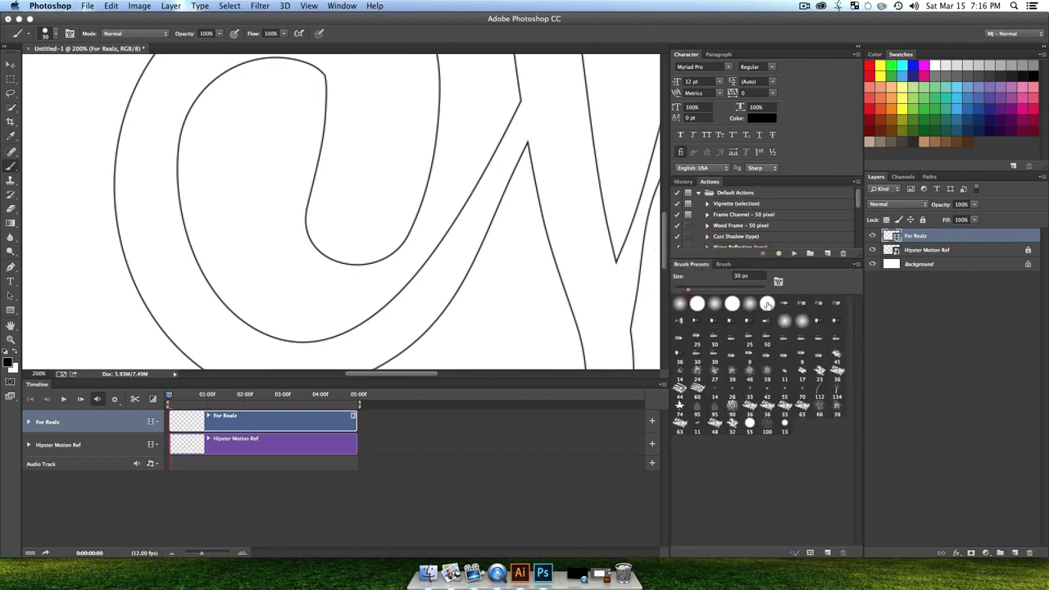
{"action": "double_click", "coordinate": [695, 305]}
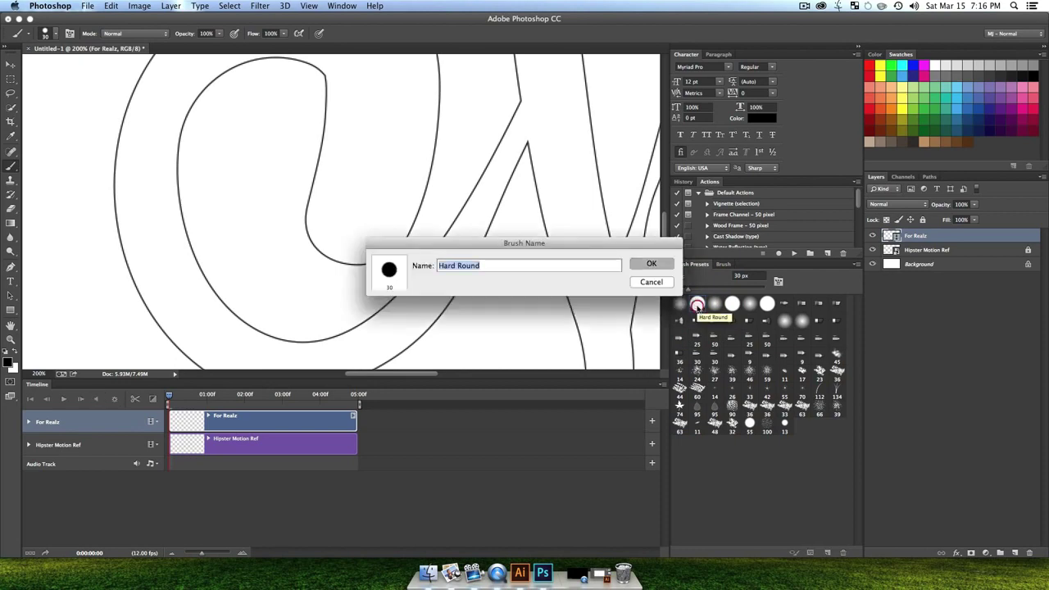
{"action": "left_click", "coordinate": [649, 264]}
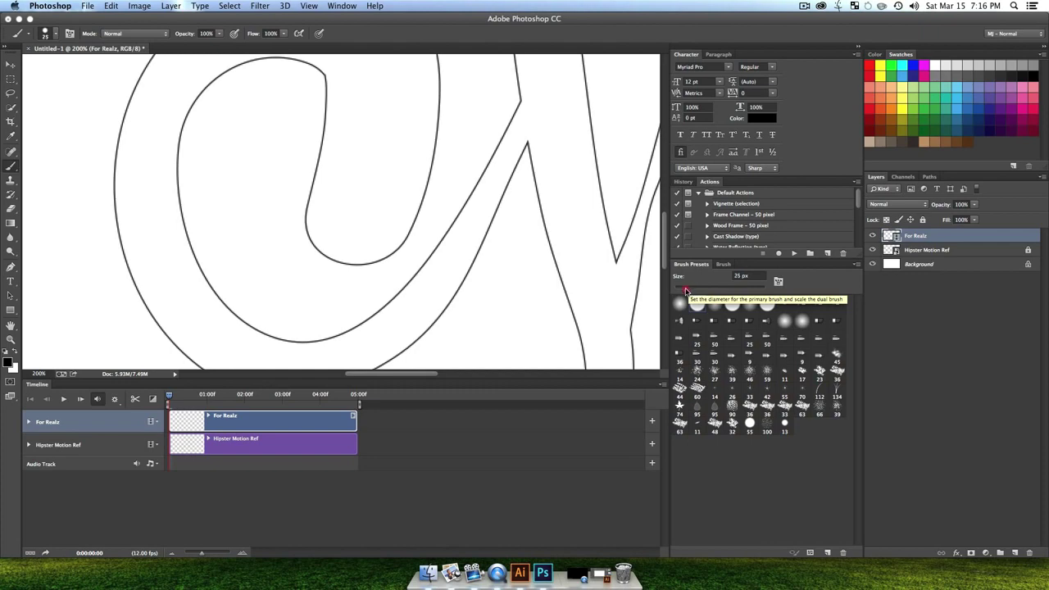
{"action": "left_click_drag", "start_coordinate": [687, 291], "coordinate": [689, 290]}
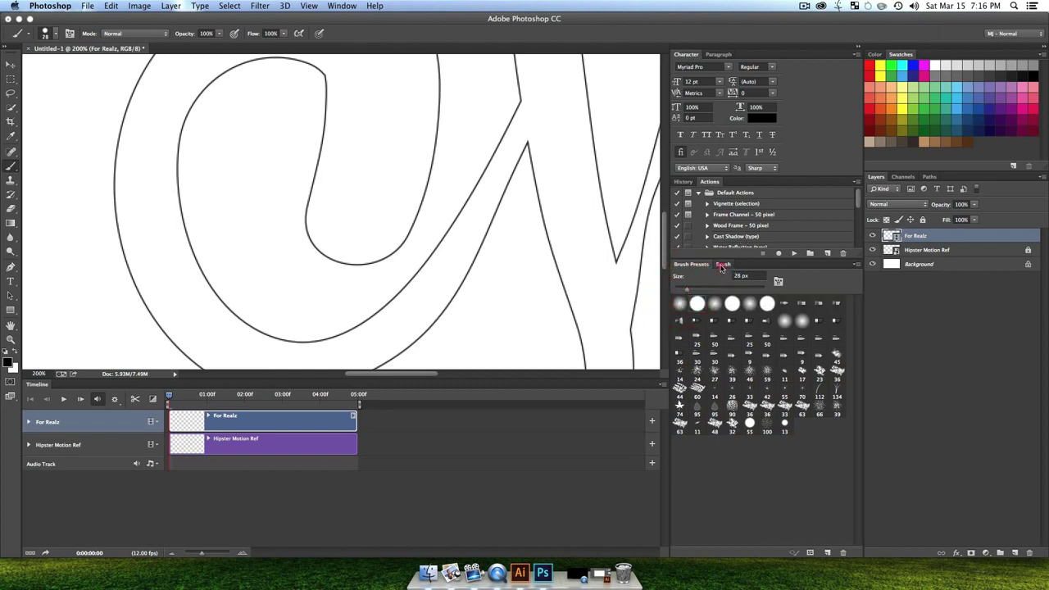
Step: Enable Shape Dynamics for the brush and show its settings
{"action": "left_click", "coordinate": [722, 265]}
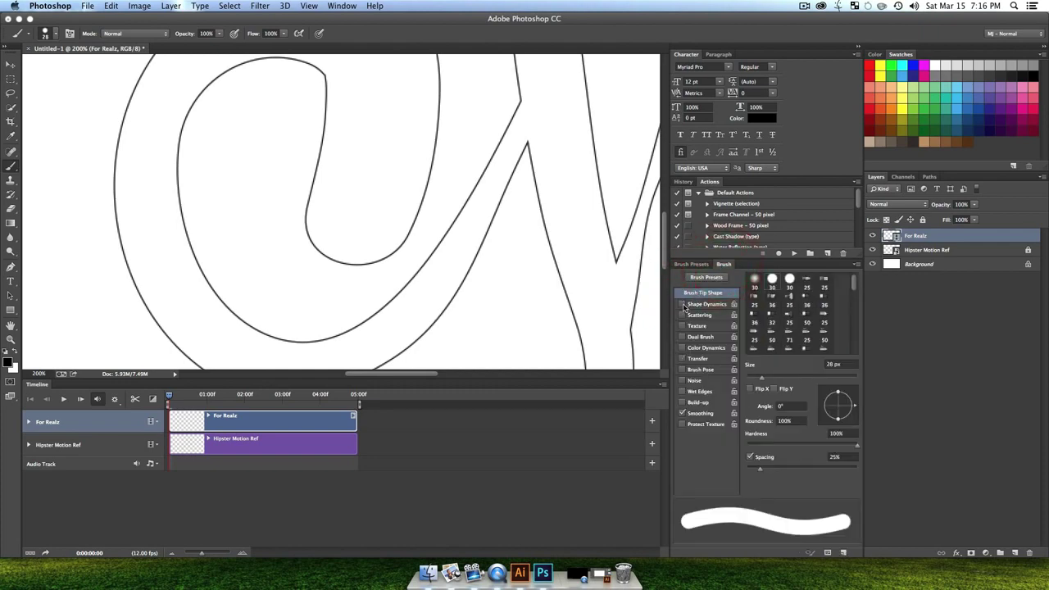
{"action": "left_click", "coordinate": [682, 304]}
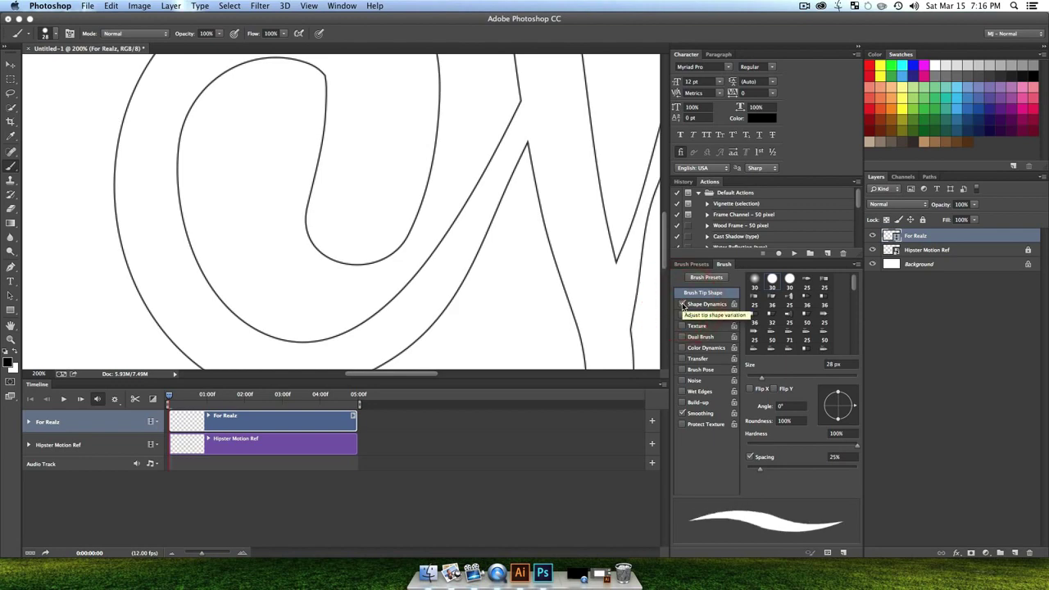
{"action": "left_click", "coordinate": [703, 304]}
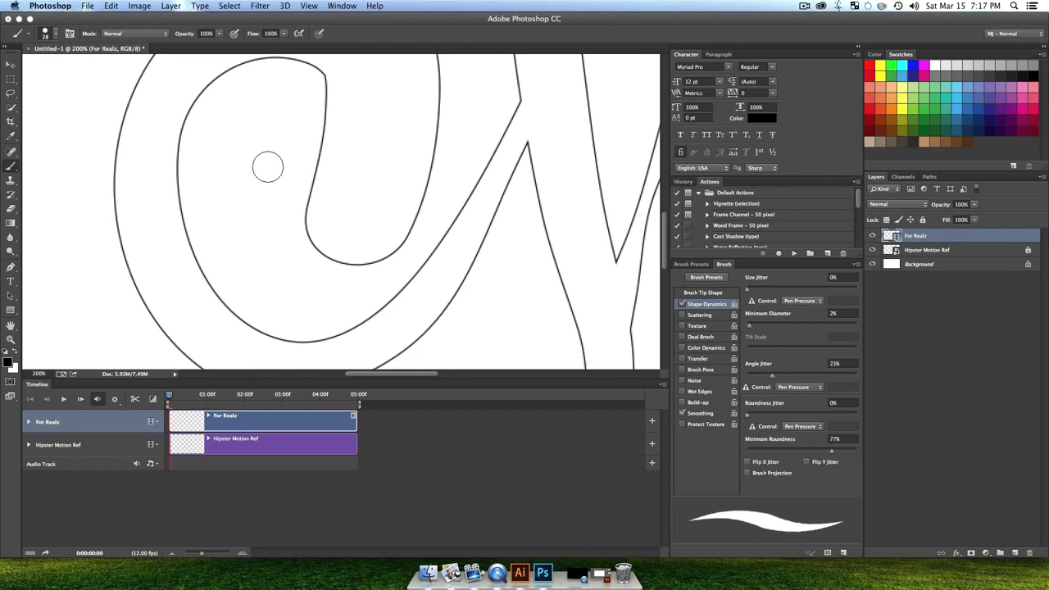
Step: Paint test strokes over the M to try the pressure-sensitive brush, and revert to the Name Change history state
{"action": "mouse_move", "coordinate": [402, 150]}
{"action": "left_mouse_down"}
{"action": "mouse_move", "coordinate": [374, 170]}
{"action": "mouse_move", "coordinate": [421, 229]}
{"action": "mouse_move", "coordinate": [558, 160]}
{"action": "left_mouse_up"}
{"action": "mouse_move", "coordinate": [512, 123]}
{"action": "left_mouse_down"}
{"action": "mouse_move", "coordinate": [578, 149]}
{"action": "mouse_move", "coordinate": [570, 232]}
{"action": "mouse_move", "coordinate": [608, 250]}
{"action": "mouse_move", "coordinate": [552, 306]}
{"action": "mouse_move", "coordinate": [503, 293]}
{"action": "left_mouse_up"}
{"action": "key", "text": "super+z"}
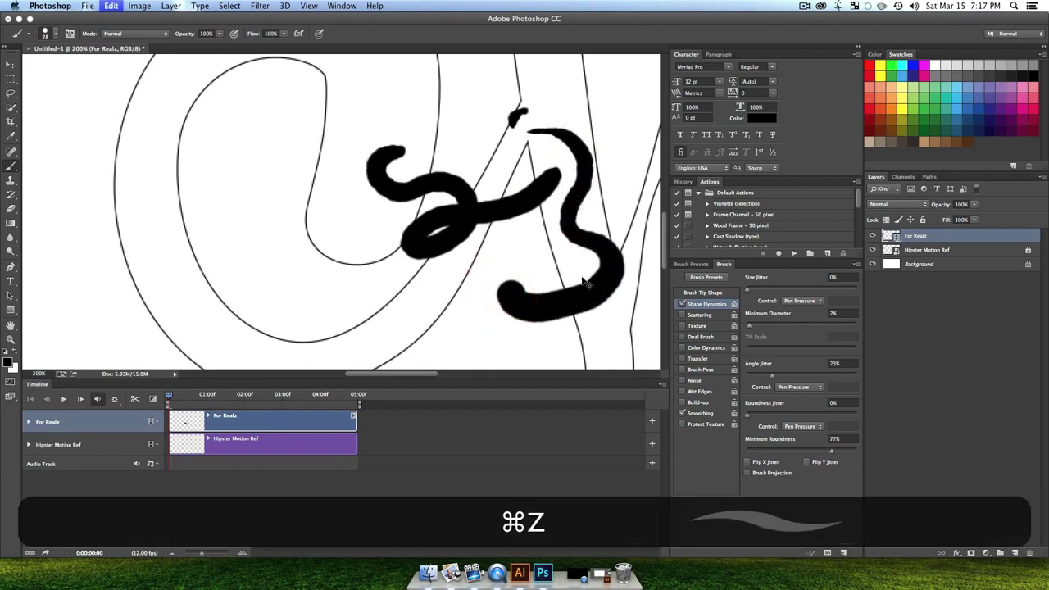
{"action": "key", "text": "super+z"}
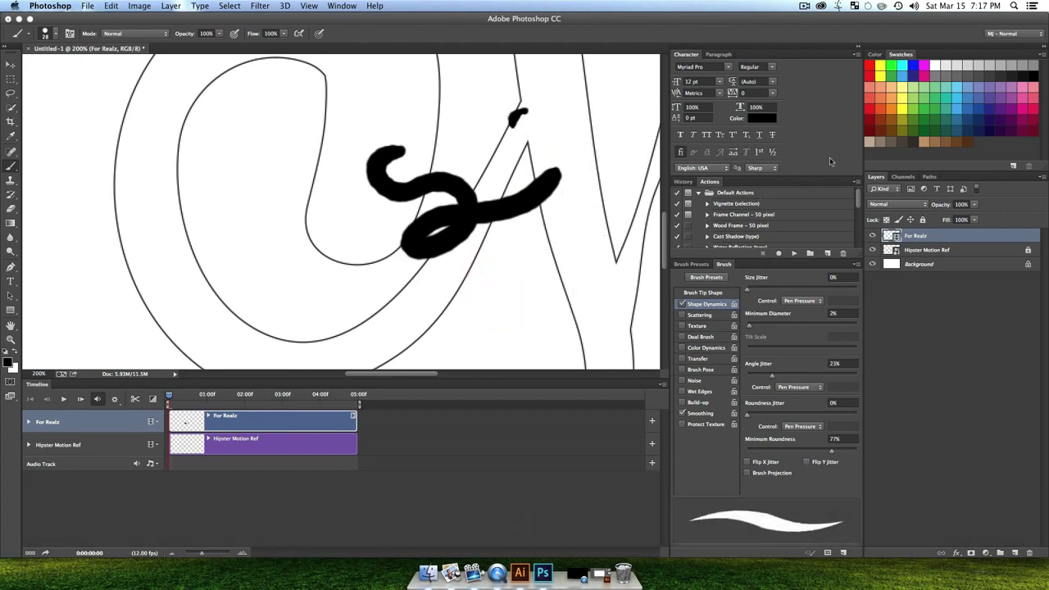
{"action": "left_click", "coordinate": [858, 48]}
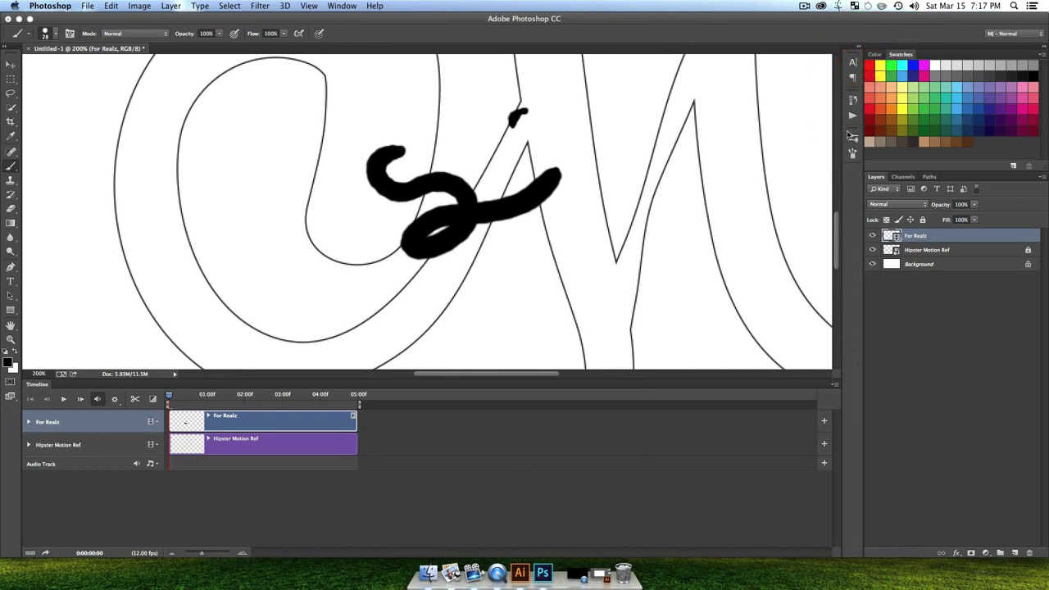
{"action": "left_click", "coordinate": [853, 99]}
{"action": "left_click", "coordinate": [786, 109]}
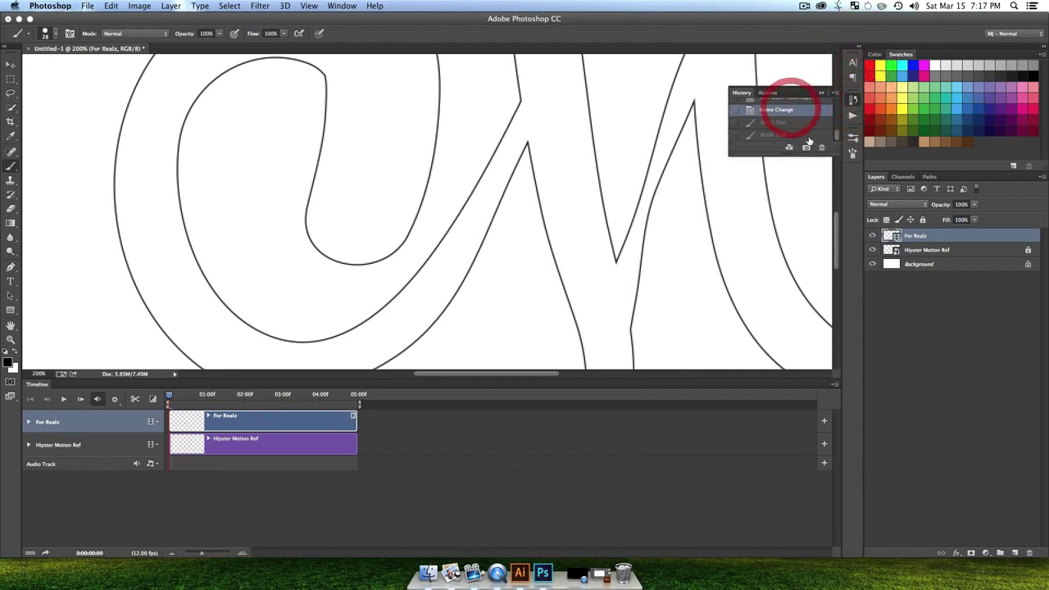
{"action": "left_click", "coordinate": [852, 100]}
Step: Select the For Realz layer, paint a small starting dot inside the M's curl on the first frame, and advance one frame
{"action": "left_click", "coordinate": [902, 305]}
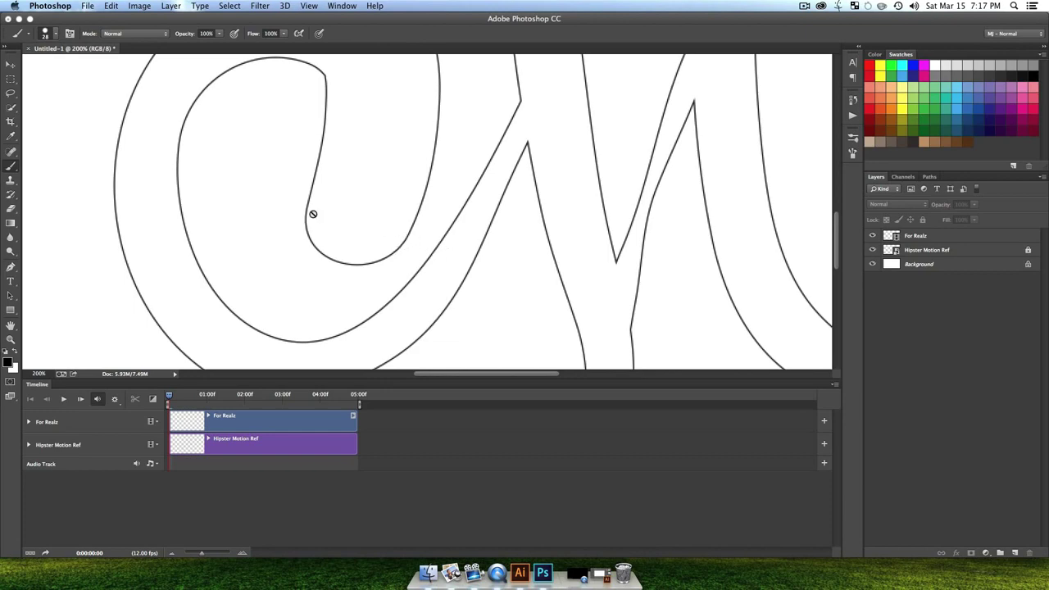
{"action": "key", "text": "b"}
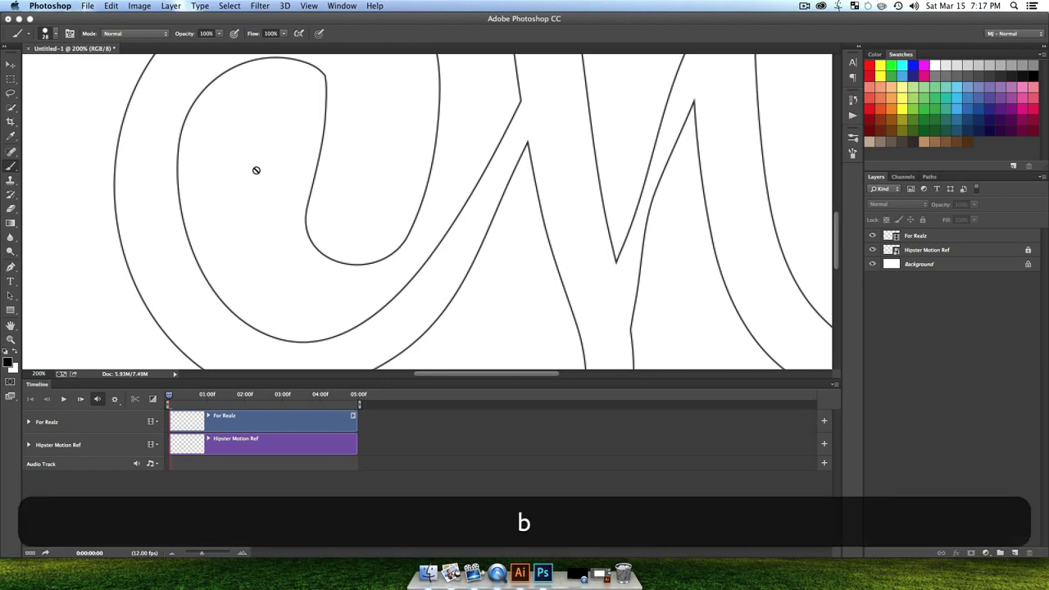
{"action": "left_click", "coordinate": [935, 236]}
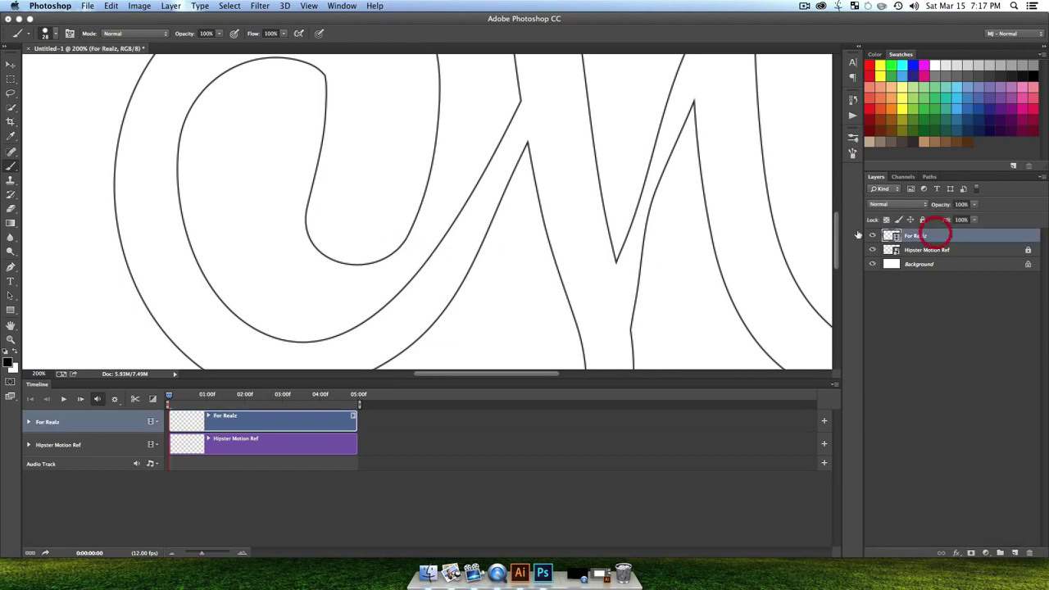
{"action": "left_click", "coordinate": [238, 127]}
{"action": "key", "text": "ctrl+super+x"}
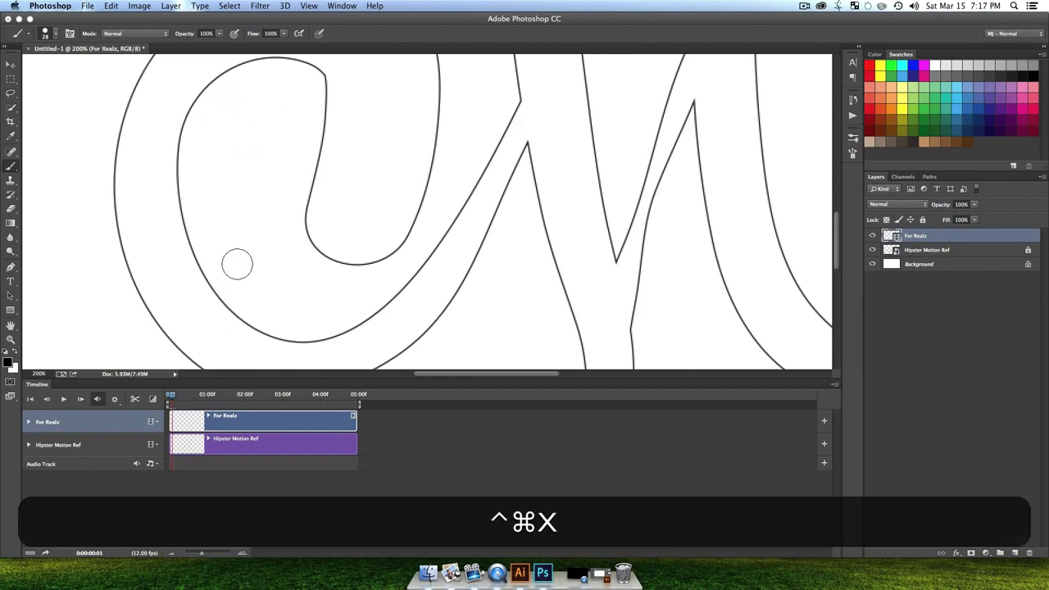
Step: Turn on onion skins, paint a short stroke extending down from the dot on the second frame, and advance one frame
{"action": "key", "text": "ctrl+super+s"}
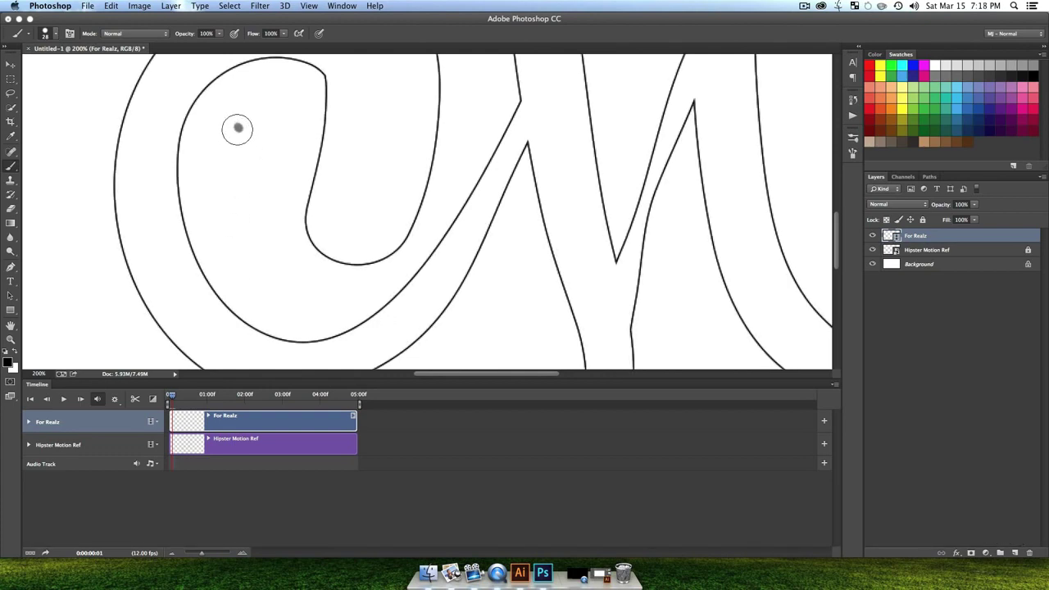
{"action": "mouse_move", "coordinate": [238, 128]}
{"action": "left_mouse_down"}
{"action": "mouse_move", "coordinate": [243, 156]}
{"action": "mouse_move", "coordinate": [244, 142]}
{"action": "left_mouse_up"}
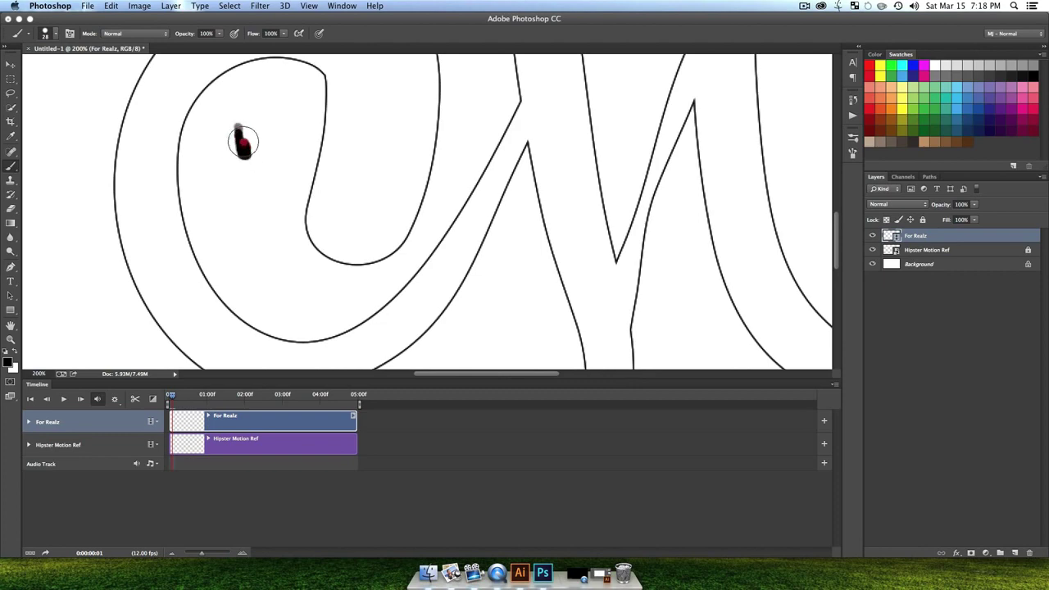
{"action": "key", "text": "ctrl+super+x"}
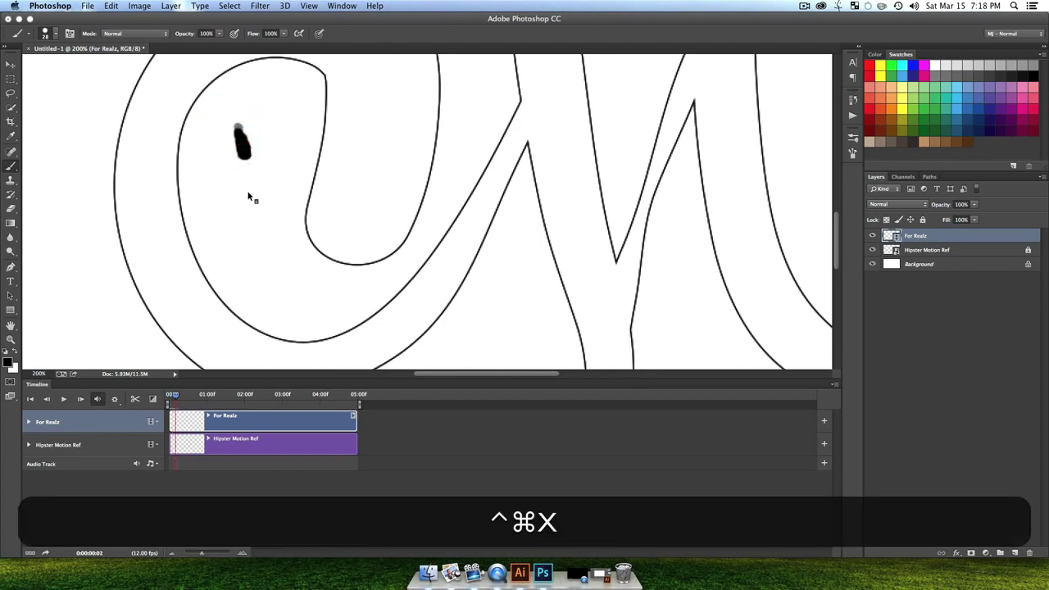
Step: Paint the growing ink shape frame by frame from the third to the seventh frame, filling the bottom of the curl's hook
{"action": "mouse_move", "coordinate": [238, 137]}
{"action": "left_mouse_down"}
{"action": "mouse_move", "coordinate": [253, 183]}
{"action": "mouse_move", "coordinate": [259, 174]}
{"action": "mouse_move", "coordinate": [239, 145]}
{"action": "mouse_move", "coordinate": [268, 220]}
{"action": "mouse_move", "coordinate": [281, 218]}
{"action": "mouse_move", "coordinate": [260, 199]}
{"action": "mouse_move", "coordinate": [270, 222]}
{"action": "mouse_move", "coordinate": [327, 262]}
{"action": "mouse_move", "coordinate": [309, 250]}
{"action": "mouse_move", "coordinate": [301, 215]}
{"action": "mouse_move", "coordinate": [284, 230]}
{"action": "mouse_move", "coordinate": [298, 245]}
{"action": "mouse_move", "coordinate": [257, 205]}
{"action": "mouse_move", "coordinate": [299, 224]}
{"action": "mouse_move", "coordinate": [284, 222]}
{"action": "mouse_move", "coordinate": [320, 186]}
{"action": "mouse_move", "coordinate": [323, 226]}
{"action": "mouse_move", "coordinate": [377, 236]}
{"action": "mouse_move", "coordinate": [384, 245]}
{"action": "mouse_move", "coordinate": [375, 256]}
{"action": "mouse_move", "coordinate": [338, 255]}
{"action": "mouse_move", "coordinate": [303, 215]}
{"action": "mouse_move", "coordinate": [323, 232]}
{"action": "mouse_move", "coordinate": [368, 241]}
{"action": "mouse_move", "coordinate": [328, 243]}
{"action": "mouse_move", "coordinate": [311, 218]}
{"action": "mouse_move", "coordinate": [329, 169]}
{"action": "mouse_move", "coordinate": [348, 193]}
{"action": "mouse_move", "coordinate": [375, 169]}
{"action": "mouse_move", "coordinate": [423, 191]}
{"action": "mouse_move", "coordinate": [393, 236]}
{"action": "mouse_move", "coordinate": [344, 254]}
{"action": "mouse_move", "coordinate": [313, 226]}
{"action": "mouse_move", "coordinate": [330, 200]}
{"action": "mouse_move", "coordinate": [342, 236]}
{"action": "mouse_move", "coordinate": [369, 229]}
{"action": "mouse_move", "coordinate": [400, 196]}
{"action": "mouse_move", "coordinate": [380, 211]}
{"action": "mouse_move", "coordinate": [350, 207]}
{"action": "mouse_move", "coordinate": [383, 184]}
{"action": "left_mouse_up"}
{"action": "key", "text": "ctrl+super+x"}
{"action": "key", "text": "ctrl+super+x"}
{"action": "key", "text": "ctrl+super+x"}
{"action": "key", "text": "ctrl+super+x"}
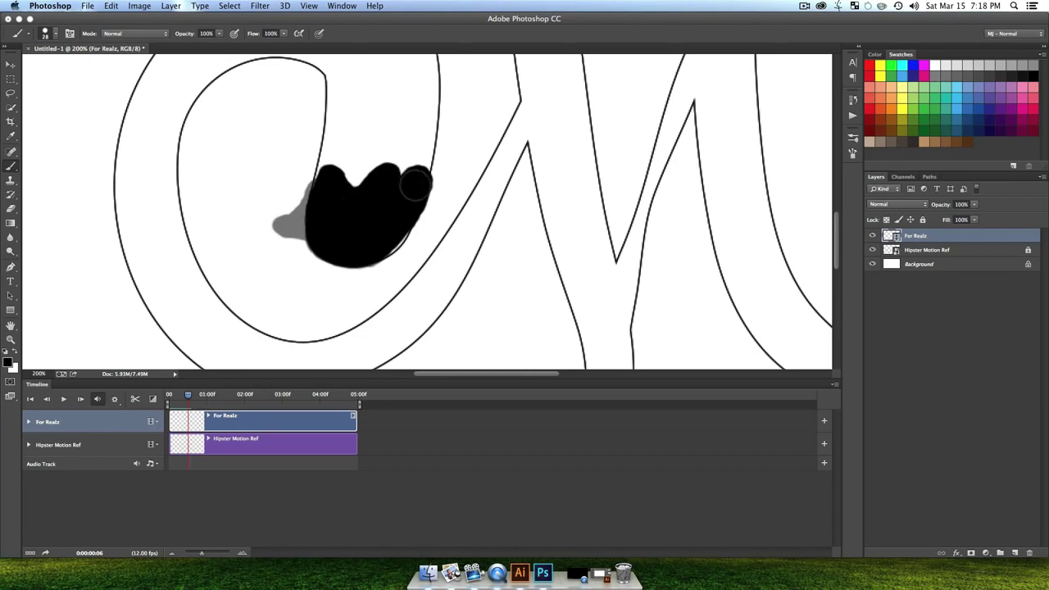
{"action": "left_click_drag", "start_coordinate": [416, 185], "coordinate": [345, 259]}
{"action": "left_click_drag", "start_coordinate": [437, 192], "coordinate": [418, 258]}
Step: Paint the ink higher up the stem of the M's curl on frames 0:00:00:07 and 0:00:00:08, filling the gaps inside it
{"action": "key", "text": "F1"}
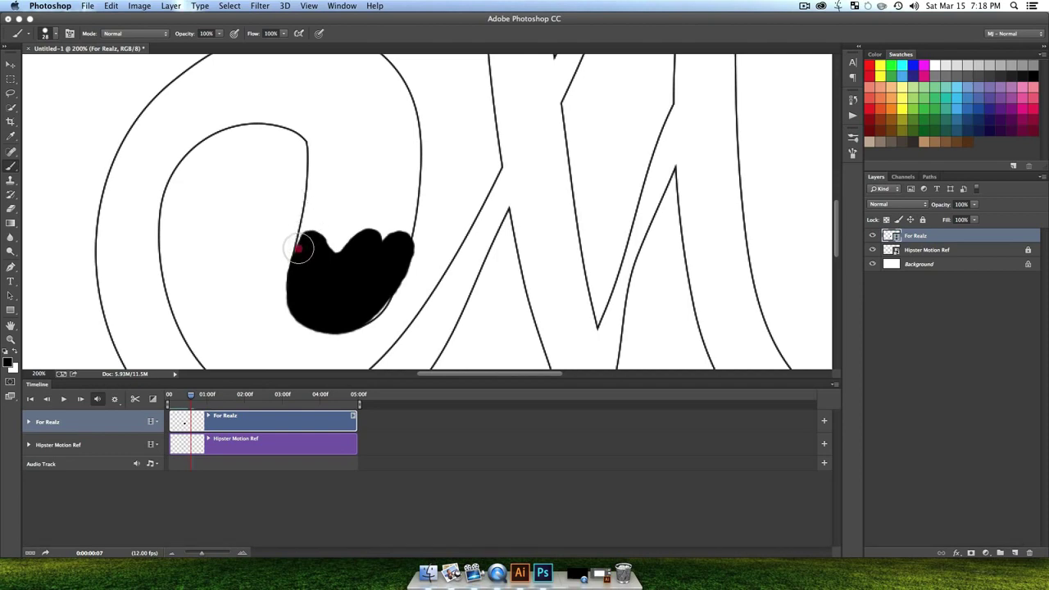
{"action": "mouse_move", "coordinate": [320, 218]}
{"action": "left_mouse_down"}
{"action": "mouse_move", "coordinate": [334, 194]}
{"action": "mouse_move", "coordinate": [352, 210]}
{"action": "mouse_move", "coordinate": [375, 199]}
{"action": "left_mouse_up"}
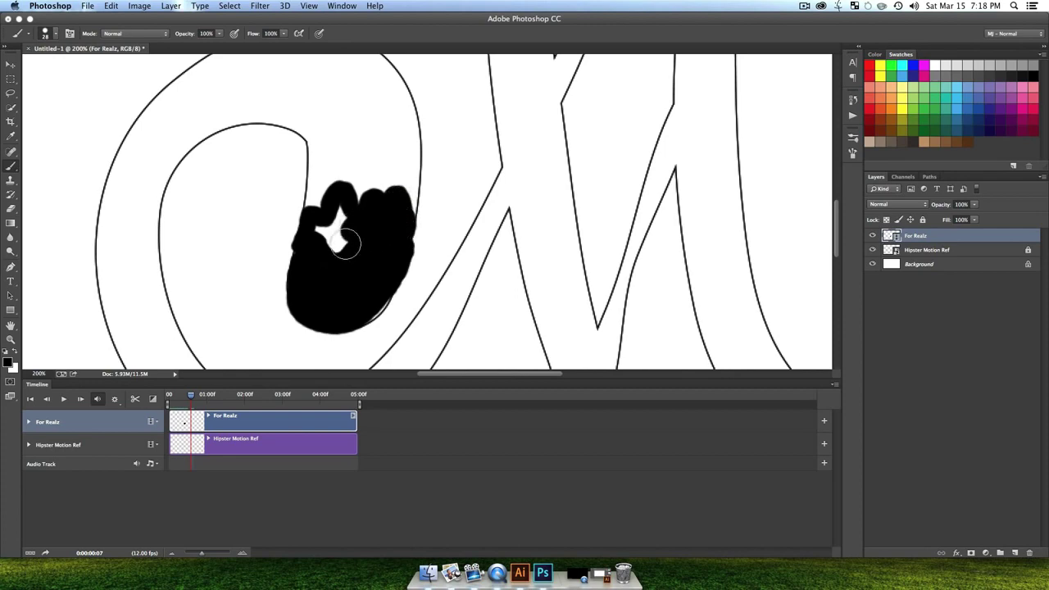
{"action": "left_click", "coordinate": [399, 222]}
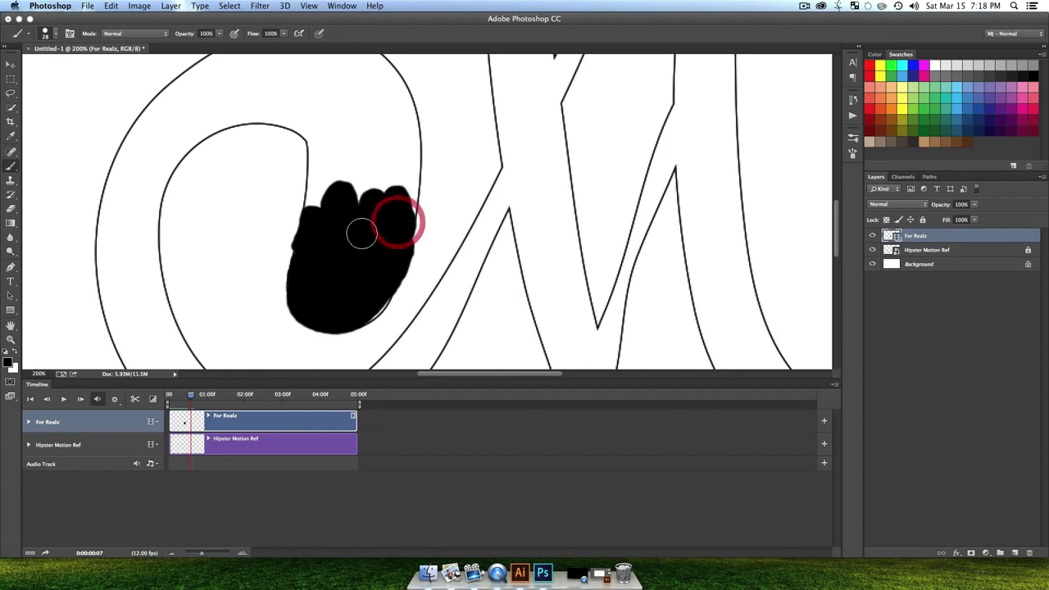
{"action": "key", "text": "F1"}
{"action": "mouse_move", "coordinate": [309, 214]}
{"action": "left_mouse_down"}
{"action": "mouse_move", "coordinate": [320, 138]}
{"action": "mouse_move", "coordinate": [350, 145]}
{"action": "mouse_move", "coordinate": [384, 90]}
{"action": "mouse_move", "coordinate": [405, 136]}
{"action": "mouse_move", "coordinate": [405, 201]}
{"action": "mouse_move", "coordinate": [411, 156]}
{"action": "left_mouse_up"}
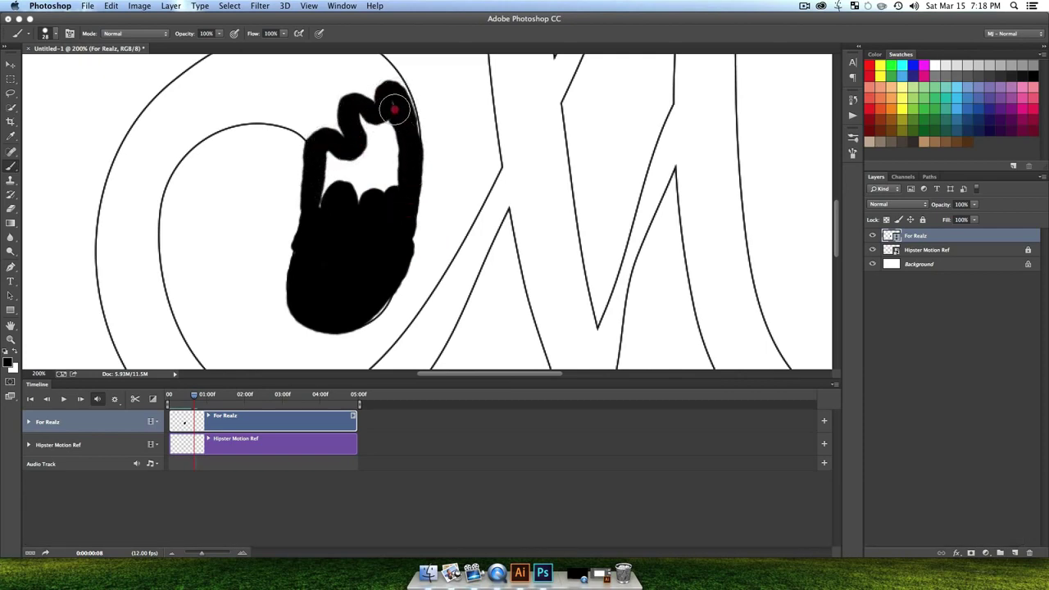
{"action": "mouse_move", "coordinate": [368, 129]}
{"action": "left_mouse_down"}
{"action": "mouse_move", "coordinate": [345, 160]}
{"action": "mouse_move", "coordinate": [329, 153]}
{"action": "mouse_move", "coordinate": [321, 188]}
{"action": "mouse_move", "coordinate": [350, 184]}
{"action": "mouse_move", "coordinate": [314, 214]}
{"action": "mouse_move", "coordinate": [349, 173]}
{"action": "mouse_move", "coordinate": [367, 195]}
{"action": "mouse_move", "coordinate": [396, 180]}
{"action": "mouse_move", "coordinate": [457, 206]}
{"action": "left_mouse_up"}
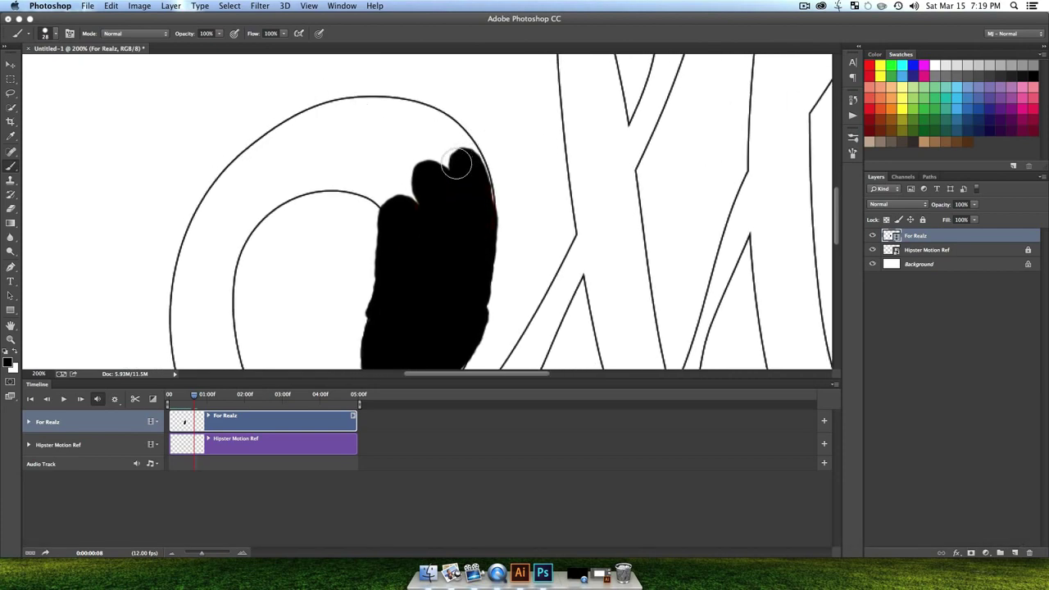
{"action": "left_click_drag", "start_coordinate": [460, 165], "coordinate": [453, 138]}
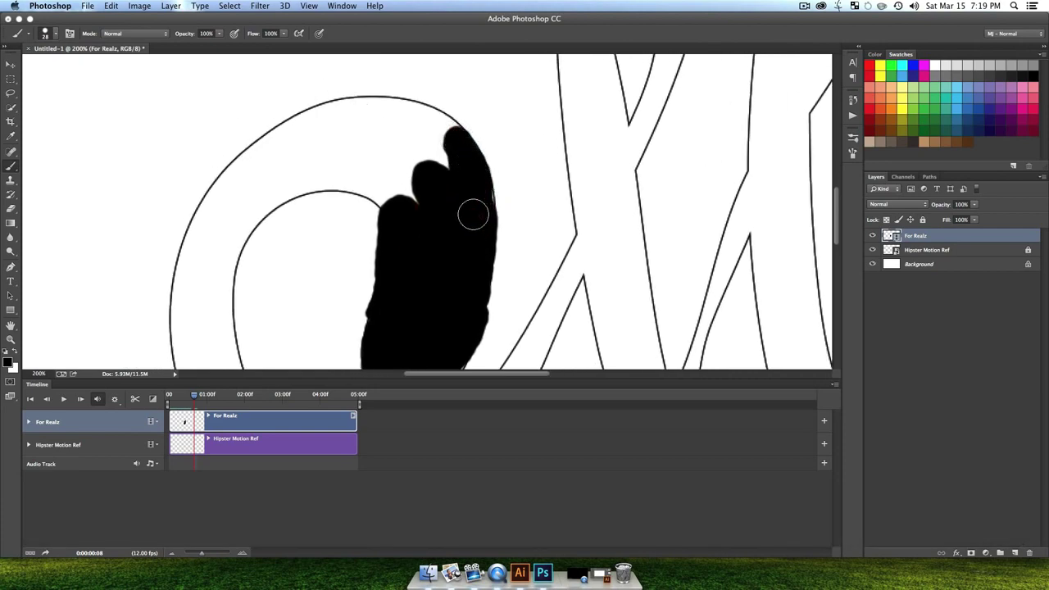
Step: Paint the ink over the curl's top and down onto its left side across frames 0:00:00:09 to 0:00:00:11
{"action": "key", "text": "F1"}
{"action": "mouse_move", "coordinate": [387, 209]}
{"action": "left_mouse_down"}
{"action": "mouse_move", "coordinate": [314, 183]}
{"action": "mouse_move", "coordinate": [350, 170]}
{"action": "mouse_move", "coordinate": [380, 179]}
{"action": "mouse_move", "coordinate": [363, 155]}
{"action": "mouse_move", "coordinate": [400, 141]}
{"action": "mouse_move", "coordinate": [408, 115]}
{"action": "mouse_move", "coordinate": [457, 137]}
{"action": "mouse_move", "coordinate": [426, 130]}
{"action": "mouse_move", "coordinate": [443, 166]}
{"action": "mouse_move", "coordinate": [414, 149]}
{"action": "mouse_move", "coordinate": [389, 163]}
{"action": "mouse_move", "coordinate": [399, 191]}
{"action": "mouse_move", "coordinate": [294, 192]}
{"action": "mouse_move", "coordinate": [248, 233]}
{"action": "mouse_move", "coordinate": [239, 227]}
{"action": "mouse_move", "coordinate": [265, 195]}
{"action": "mouse_move", "coordinate": [375, 125]}
{"action": "left_mouse_up"}
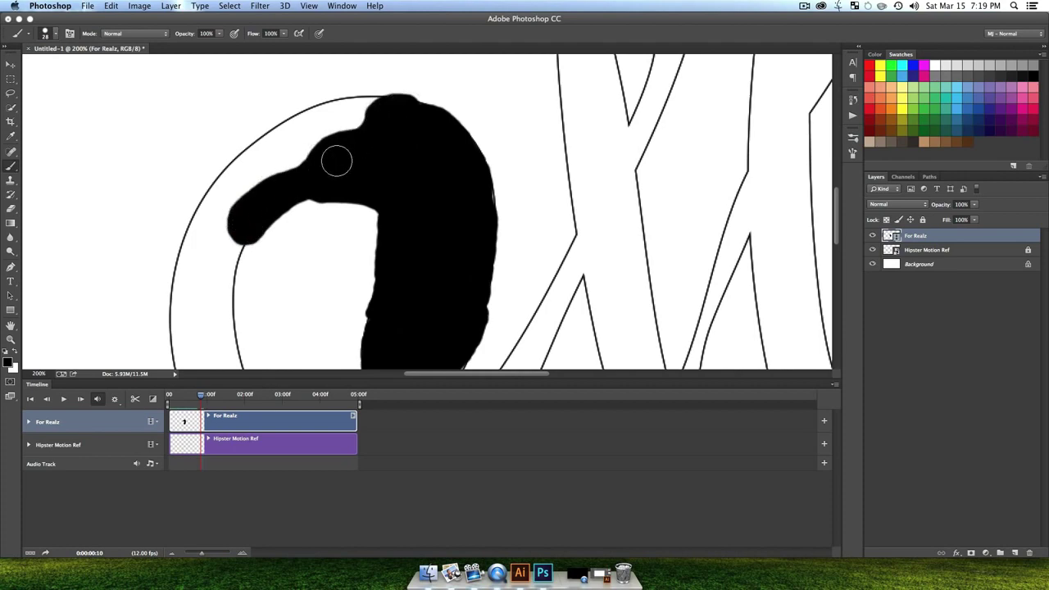
{"action": "key", "text": "space"}
{"action": "mouse_move", "coordinate": [331, 170]}
{"action": "left_mouse_down"}
{"action": "mouse_move", "coordinate": [418, 153]}
{"action": "mouse_move", "coordinate": [364, 192]}
{"action": "mouse_move", "coordinate": [362, 267]}
{"action": "mouse_move", "coordinate": [347, 278]}
{"action": "mouse_move", "coordinate": [335, 258]}
{"action": "mouse_move", "coordinate": [347, 176]}
{"action": "mouse_move", "coordinate": [332, 166]}
{"action": "mouse_move", "coordinate": [407, 111]}
{"action": "left_mouse_up"}
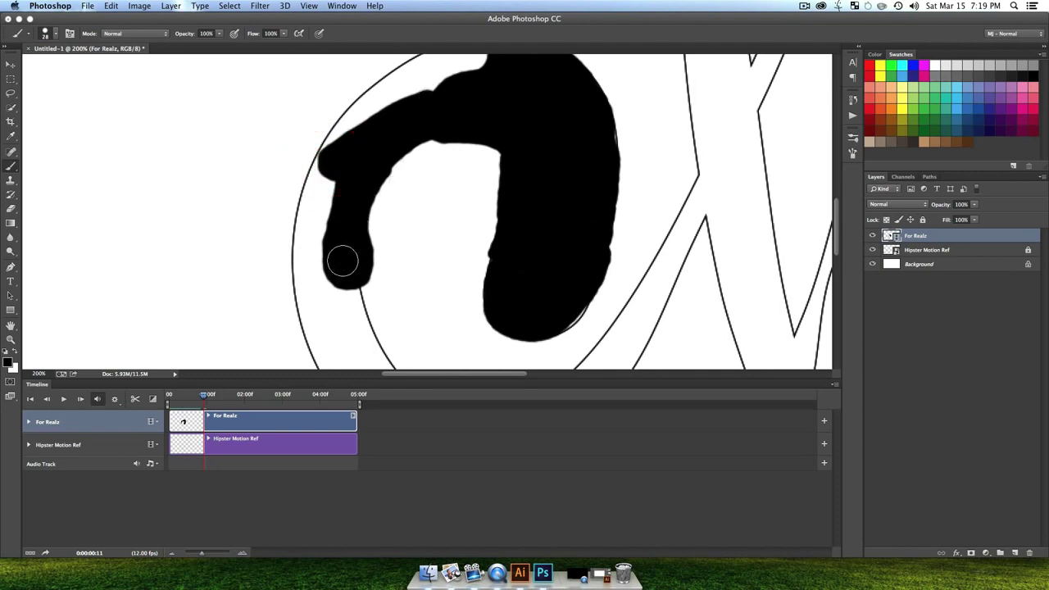
{"action": "scroll", "coordinate": [426, 190], "scroll_direction": "up", "scroll_amount": 5}
{"action": "scroll", "coordinate": [426, 190], "scroll_direction": "right", "scroll_amount": 2}
{"action": "mouse_move", "coordinate": [450, 113]}
{"action": "left_mouse_down"}
{"action": "mouse_move", "coordinate": [485, 107]}
{"action": "mouse_move", "coordinate": [456, 107]}
{"action": "mouse_move", "coordinate": [441, 139]}
{"action": "mouse_move", "coordinate": [473, 110]}
{"action": "mouse_move", "coordinate": [499, 113]}
{"action": "mouse_move", "coordinate": [449, 123]}
{"action": "mouse_move", "coordinate": [393, 154]}
{"action": "mouse_move", "coordinate": [446, 110]}
{"action": "left_mouse_up"}
{"action": "mouse_move", "coordinate": [397, 157]}
{"action": "left_mouse_down"}
{"action": "mouse_move", "coordinate": [466, 164]}
{"action": "mouse_move", "coordinate": [429, 162]}
{"action": "mouse_move", "coordinate": [436, 109]}
{"action": "mouse_move", "coordinate": [331, 191]}
{"action": "mouse_move", "coordinate": [301, 252]}
{"action": "left_mouse_up"}
Step: Advance to frame 0:00:01:00 and extend the ink farther down the inner edge of the curl's left side
{"action": "key", "text": "F1"}
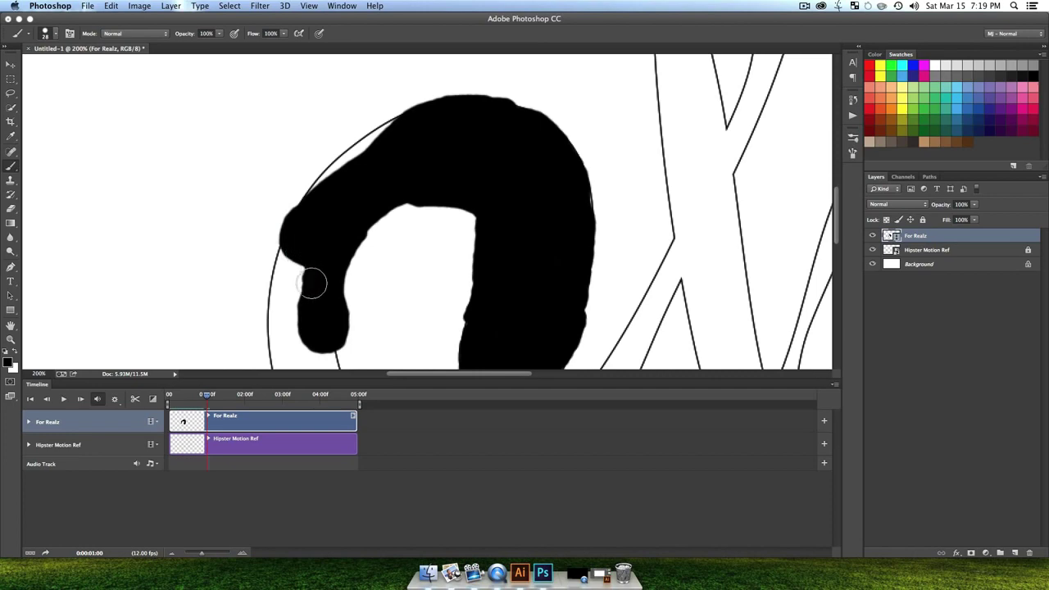
{"action": "key", "text": "space"}
{"action": "mouse_move", "coordinate": [313, 300]}
{"action": "left_mouse_down"}
{"action": "mouse_move", "coordinate": [355, 224]}
{"action": "mouse_move", "coordinate": [370, 255]}
{"action": "mouse_move", "coordinate": [375, 327]}
{"action": "mouse_move", "coordinate": [353, 316]}
{"action": "mouse_move", "coordinate": [343, 249]}
{"action": "left_mouse_up"}
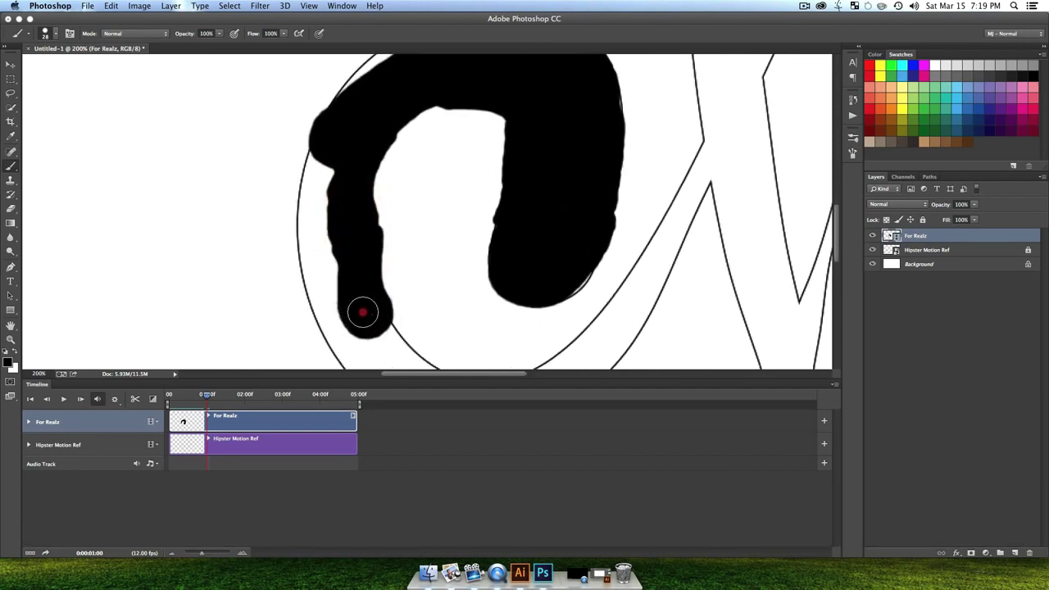
Step: On frame 0:00:01:01, fill the curl's upper-left edge and paint the thin leading stroke toward its bottom bend
{"action": "key", "text": "Right"}
{"action": "left_click", "coordinate": [352, 218]}
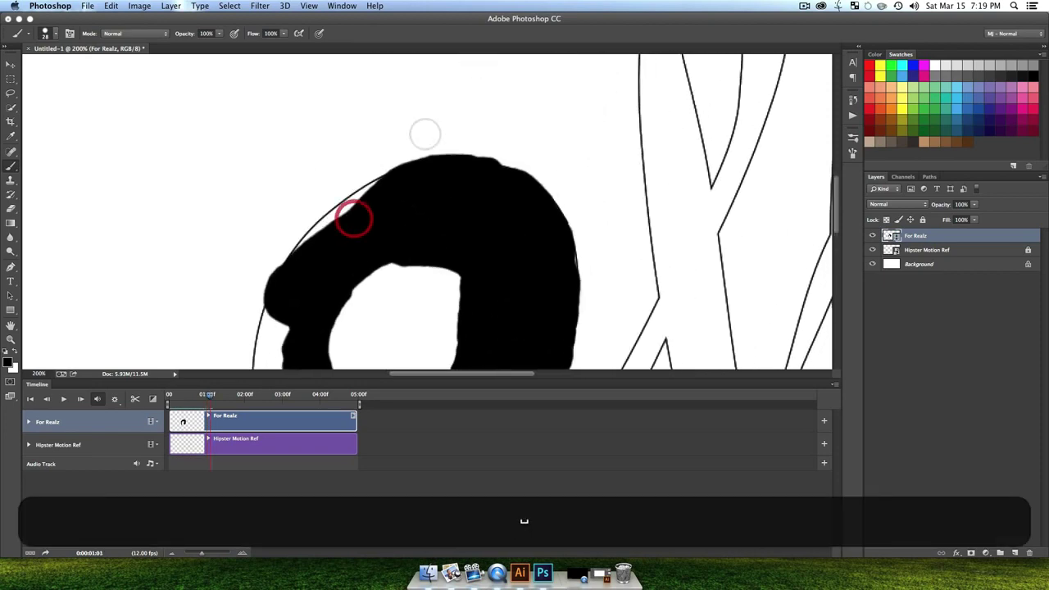
{"action": "mouse_move", "coordinate": [405, 174]}
{"action": "left_mouse_down"}
{"action": "mouse_move", "coordinate": [289, 268]}
{"action": "mouse_move", "coordinate": [376, 188]}
{"action": "left_mouse_up"}
{"action": "key", "text": "space"}
{"action": "left_click_drag", "start_coordinate": [365, 268], "coordinate": [399, 101]}
{"action": "mouse_move", "coordinate": [382, 290]}
{"action": "left_mouse_down"}
{"action": "mouse_move", "coordinate": [349, 204]}
{"action": "mouse_move", "coordinate": [363, 238]}
{"action": "mouse_move", "coordinate": [358, 278]}
{"action": "mouse_move", "coordinate": [339, 244]}
{"action": "left_mouse_up"}
{"action": "key", "text": "space"}
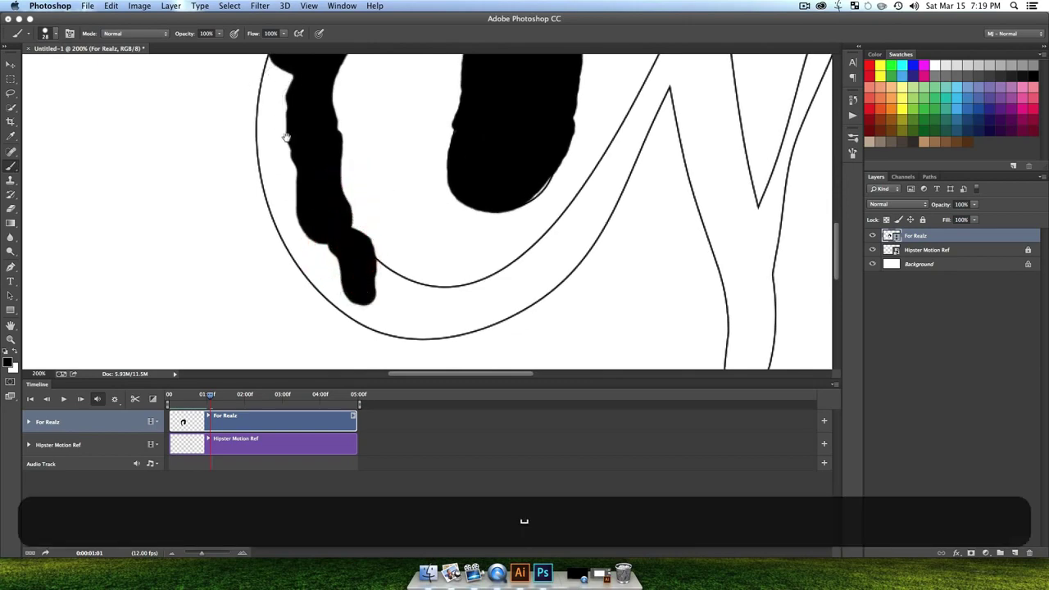
{"action": "left_click_drag", "start_coordinate": [268, 82], "coordinate": [289, 153]}
{"action": "mouse_move", "coordinate": [292, 105]}
{"action": "left_mouse_down"}
{"action": "mouse_move", "coordinate": [279, 156]}
{"action": "mouse_move", "coordinate": [319, 150]}
{"action": "mouse_move", "coordinate": [306, 149]}
{"action": "mouse_move", "coordinate": [314, 162]}
{"action": "mouse_move", "coordinate": [286, 168]}
{"action": "mouse_move", "coordinate": [287, 231]}
{"action": "mouse_move", "coordinate": [300, 182]}
{"action": "left_mouse_up"}
Step: Paint frames 0:00:01:02 and 0:00:01:03, thickening the curl's left side and carrying the ink around its bottom bend
{"action": "key", "text": "F1"}
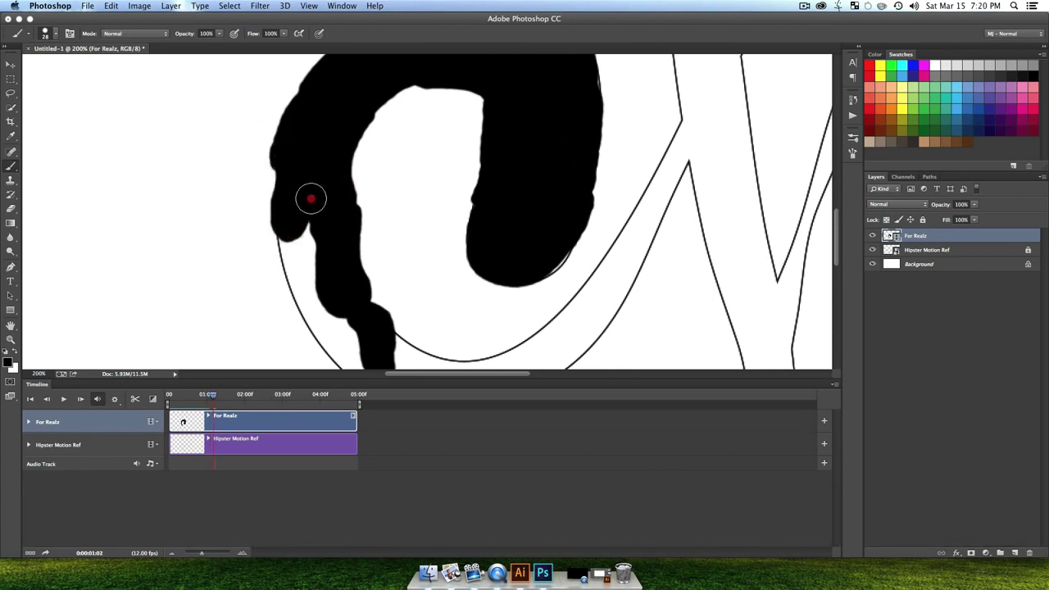
{"action": "key", "text": "space"}
{"action": "mouse_move", "coordinate": [358, 305]}
{"action": "left_mouse_down"}
{"action": "mouse_move", "coordinate": [332, 224]}
{"action": "mouse_move", "coordinate": [334, 236]}
{"action": "mouse_move", "coordinate": [330, 221]}
{"action": "mouse_move", "coordinate": [314, 219]}
{"action": "mouse_move", "coordinate": [324, 263]}
{"action": "mouse_move", "coordinate": [400, 295]}
{"action": "mouse_move", "coordinate": [396, 282]}
{"action": "mouse_move", "coordinate": [361, 275]}
{"action": "left_mouse_up"}
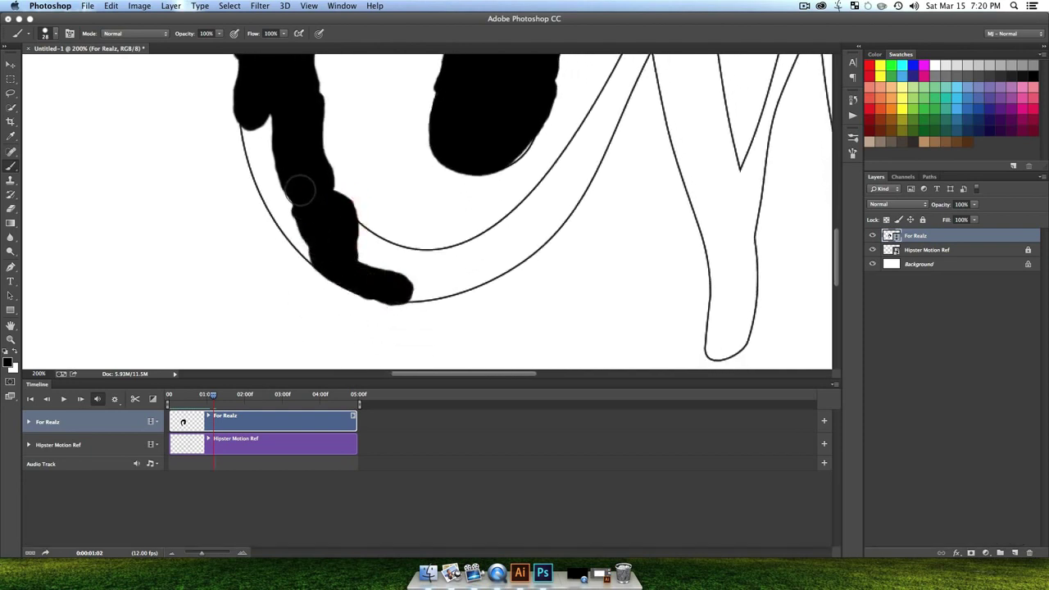
{"action": "left_click", "coordinate": [374, 286]}
{"action": "key", "text": "F1"}
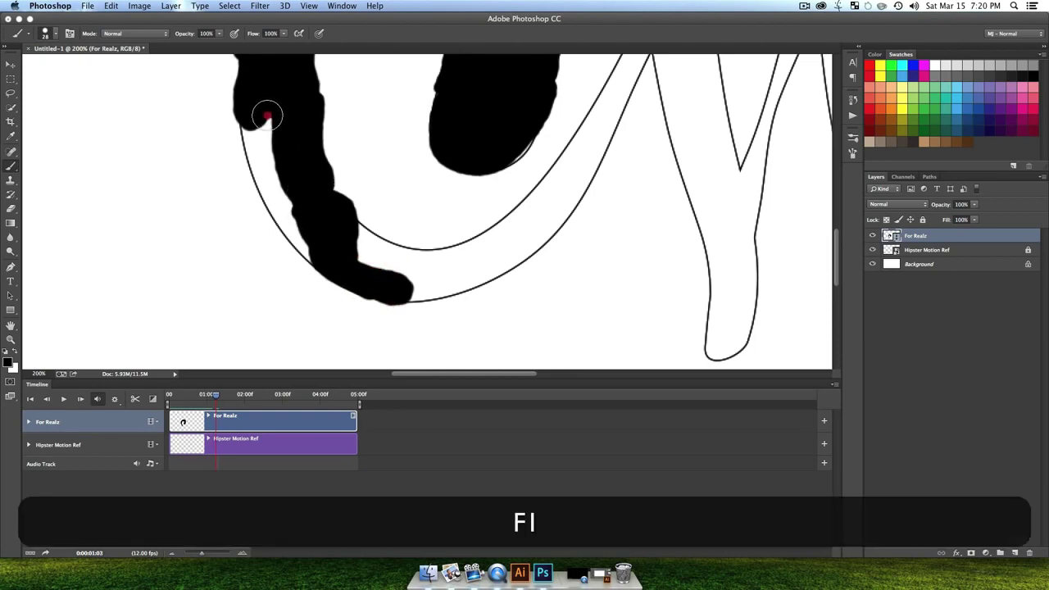
{"action": "mouse_move", "coordinate": [267, 114]}
{"action": "left_mouse_down"}
{"action": "mouse_move", "coordinate": [243, 124]}
{"action": "mouse_move", "coordinate": [248, 164]}
{"action": "mouse_move", "coordinate": [272, 188]}
{"action": "mouse_move", "coordinate": [267, 133]}
{"action": "mouse_move", "coordinate": [271, 150]}
{"action": "left_mouse_up"}
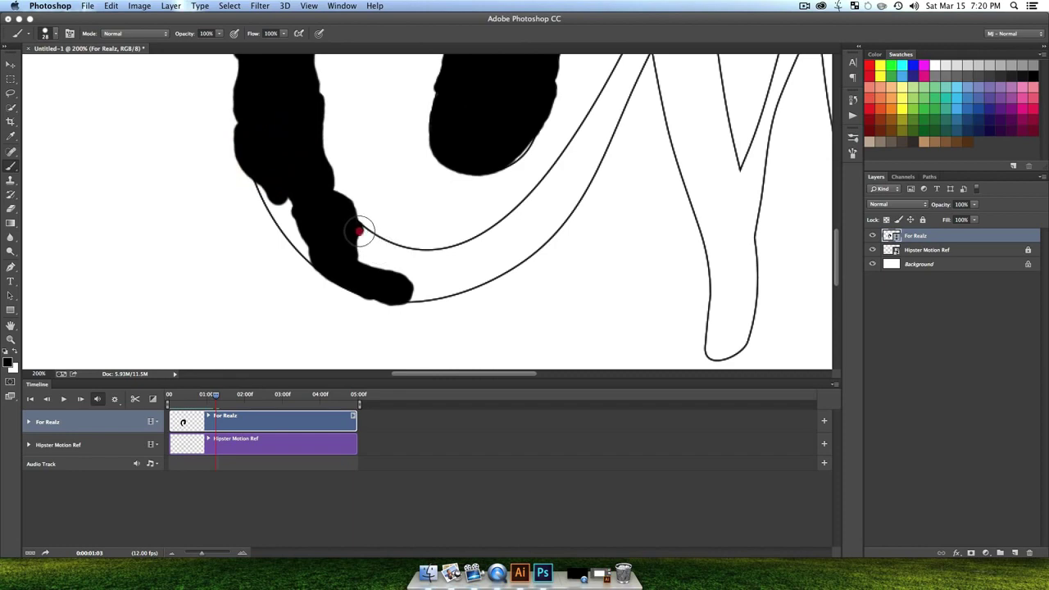
{"action": "mouse_move", "coordinate": [359, 232]}
{"action": "left_mouse_down"}
{"action": "mouse_move", "coordinate": [393, 246]}
{"action": "mouse_move", "coordinate": [363, 247]}
{"action": "left_mouse_up"}
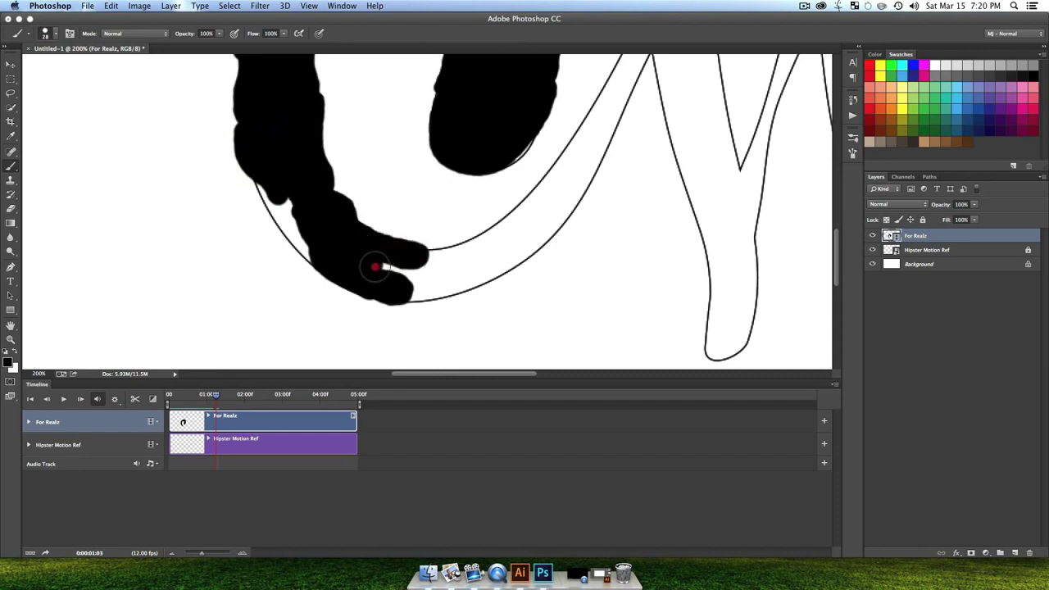
{"action": "mouse_move", "coordinate": [403, 292]}
{"action": "left_mouse_down"}
{"action": "mouse_move", "coordinate": [454, 282]}
{"action": "mouse_move", "coordinate": [428, 291]}
{"action": "left_mouse_up"}
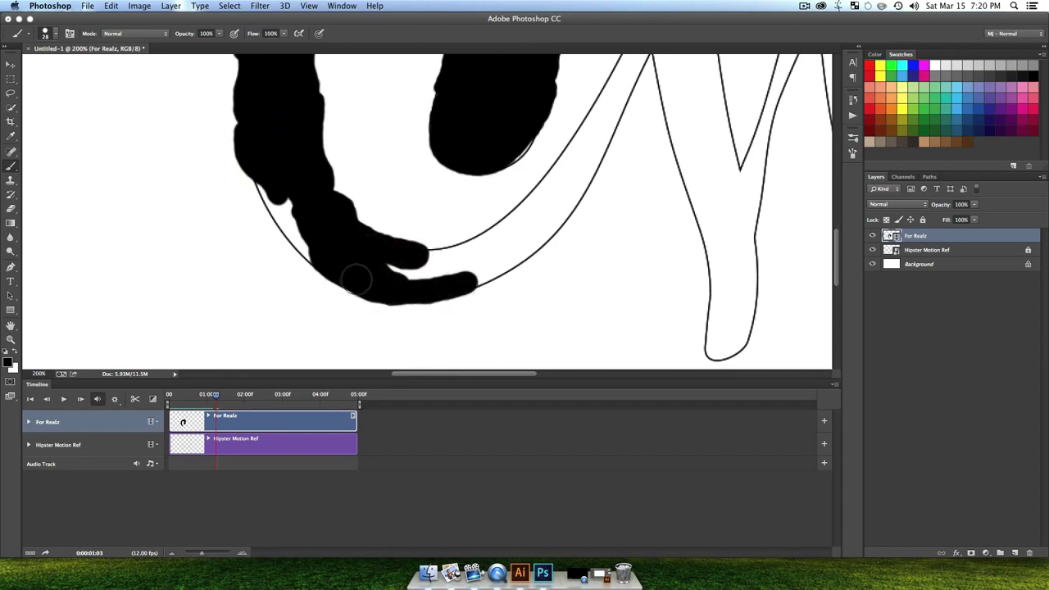
Step: On frames 0:00:01:04 and 0:00:01:05, fill the lower-left edge and extend the ink up toward the M's first peak
{"action": "key", "text": "F1"}
{"action": "left_click_drag", "start_coordinate": [255, 165], "coordinate": [302, 246]}
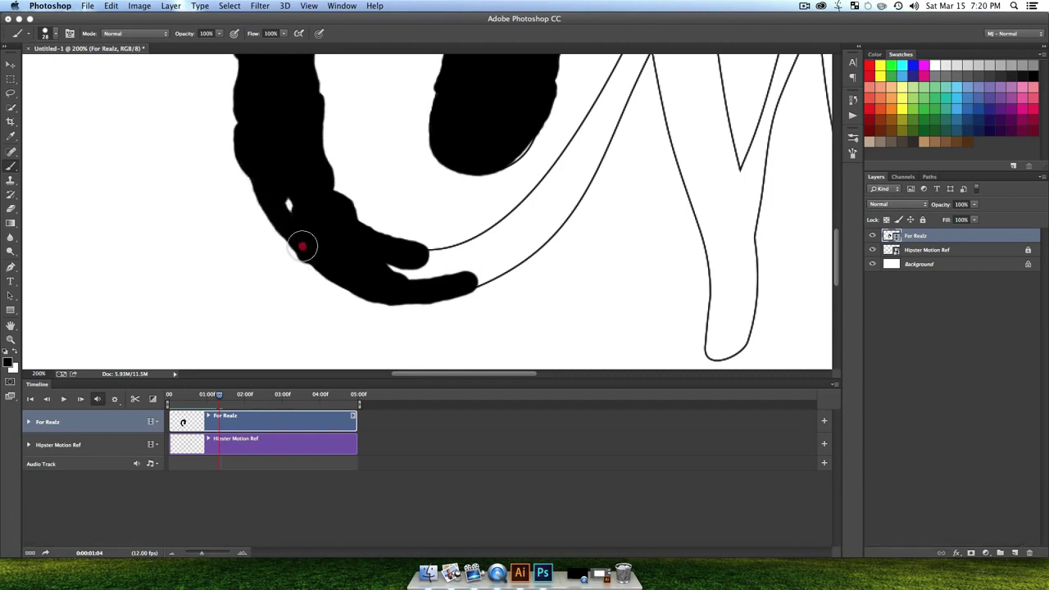
{"action": "mouse_move", "coordinate": [356, 284]}
{"action": "left_mouse_down"}
{"action": "mouse_move", "coordinate": [471, 301]}
{"action": "mouse_move", "coordinate": [387, 268]}
{"action": "mouse_move", "coordinate": [456, 273]}
{"action": "mouse_move", "coordinate": [499, 251]}
{"action": "mouse_move", "coordinate": [464, 279]}
{"action": "mouse_move", "coordinate": [513, 253]}
{"action": "left_mouse_up"}
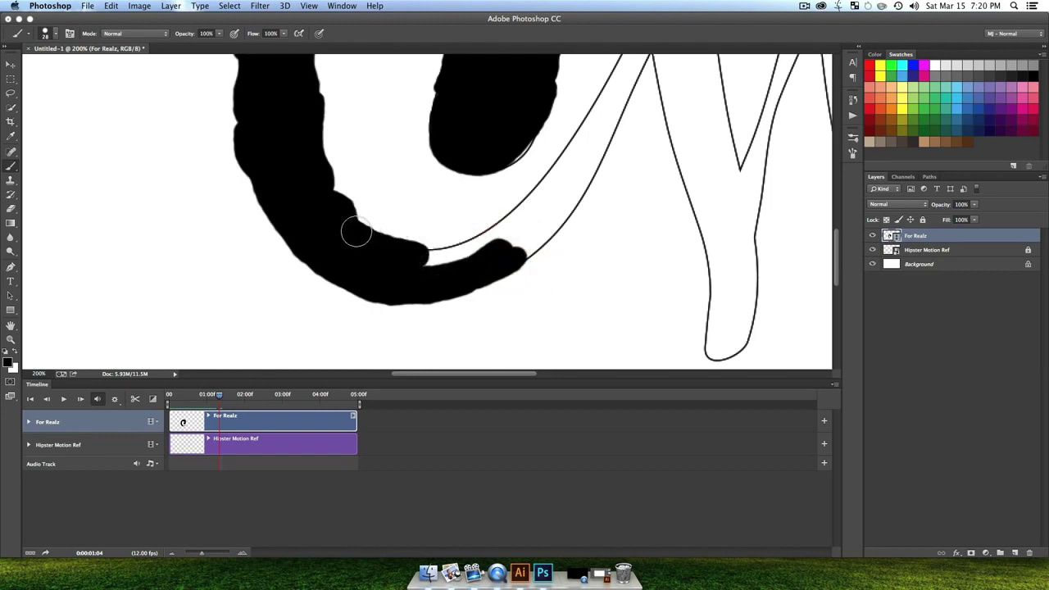
{"action": "key", "text": "F1"}
{"action": "mouse_move", "coordinate": [399, 249]}
{"action": "left_mouse_down"}
{"action": "mouse_move", "coordinate": [478, 236]}
{"action": "mouse_move", "coordinate": [414, 263]}
{"action": "mouse_move", "coordinate": [462, 258]}
{"action": "mouse_move", "coordinate": [523, 224]}
{"action": "mouse_move", "coordinate": [507, 250]}
{"action": "mouse_move", "coordinate": [552, 233]}
{"action": "mouse_move", "coordinate": [516, 267]}
{"action": "mouse_move", "coordinate": [533, 243]}
{"action": "mouse_move", "coordinate": [554, 295]}
{"action": "left_mouse_up"}
{"action": "key", "text": "space"}
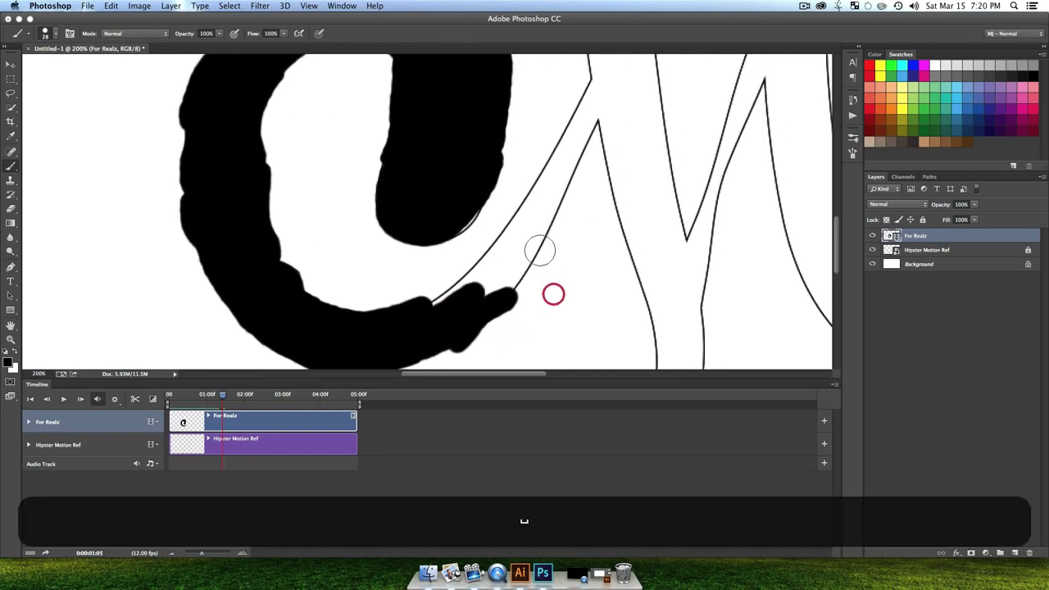
Step: Paint the rising connector stroke across frames 0:00:01:06 to 0:00:01:08 until it reaches the M's first stem
{"action": "key", "text": "F1"}
{"action": "mouse_move", "coordinate": [420, 306]}
{"action": "left_mouse_down"}
{"action": "mouse_move", "coordinate": [457, 290]}
{"action": "mouse_move", "coordinate": [504, 236]}
{"action": "mouse_move", "coordinate": [507, 273]}
{"action": "mouse_move", "coordinate": [521, 254]}
{"action": "mouse_move", "coordinate": [532, 258]}
{"action": "mouse_move", "coordinate": [504, 292]}
{"action": "mouse_move", "coordinate": [492, 276]}
{"action": "mouse_move", "coordinate": [520, 291]}
{"action": "mouse_move", "coordinate": [397, 326]}
{"action": "mouse_move", "coordinate": [457, 255]}
{"action": "mouse_move", "coordinate": [457, 277]}
{"action": "mouse_move", "coordinate": [466, 276]}
{"action": "mouse_move", "coordinate": [415, 350]}
{"action": "left_mouse_up"}
{"action": "key", "text": "space"}
{"action": "key", "text": "F1"}
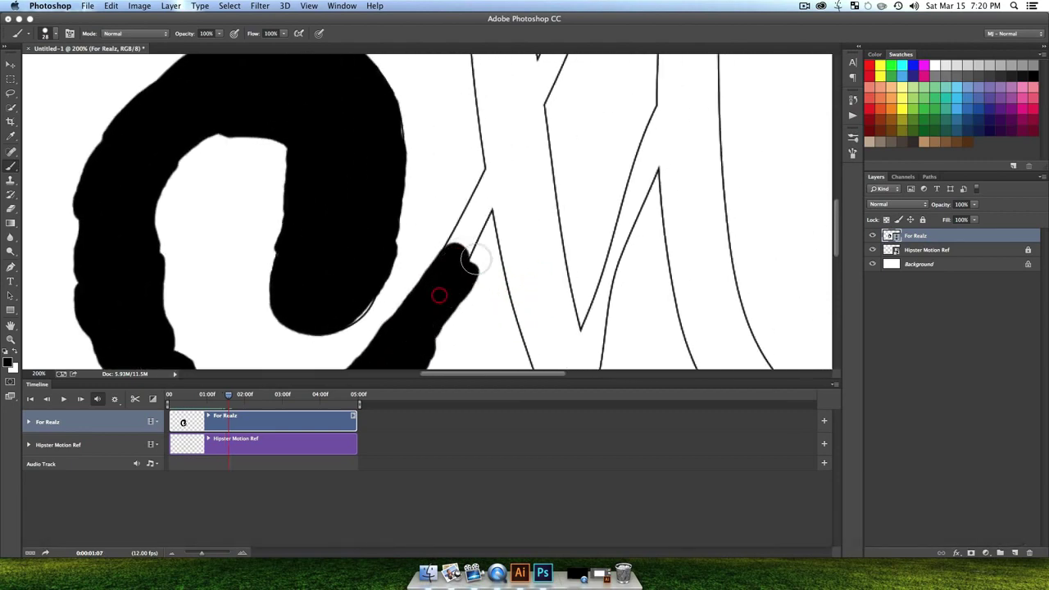
{"action": "key", "text": "F1"}
{"action": "mouse_move", "coordinate": [449, 244]}
{"action": "left_mouse_down"}
{"action": "mouse_move", "coordinate": [476, 185]}
{"action": "mouse_move", "coordinate": [504, 204]}
{"action": "mouse_move", "coordinate": [513, 244]}
{"action": "mouse_move", "coordinate": [488, 216]}
{"action": "mouse_move", "coordinate": [455, 257]}
{"action": "left_mouse_up"}
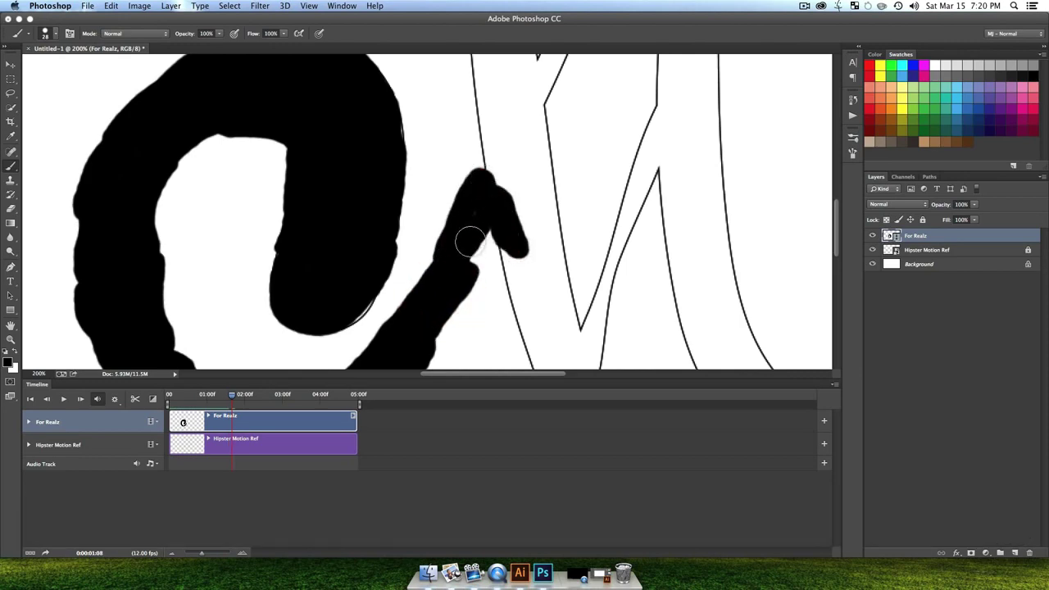
Step: Advance through frames 0:00:01:09 and 0:00:01:10, painting the ink down and across the M's first stem
{"action": "key", "text": "F1"}
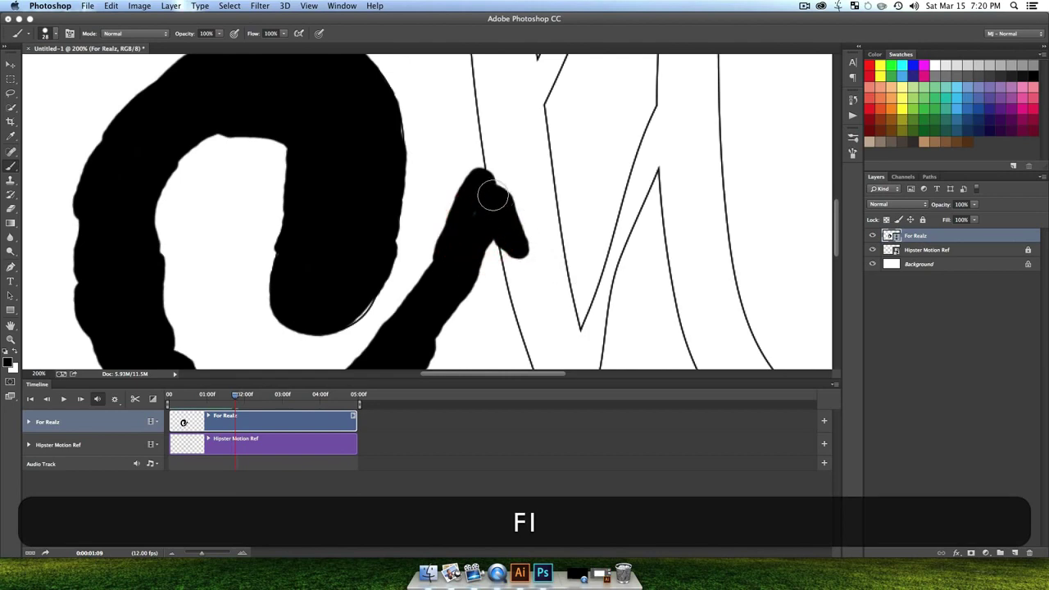
{"action": "mouse_move", "coordinate": [491, 188]}
{"action": "left_mouse_down"}
{"action": "mouse_move", "coordinate": [551, 236]}
{"action": "mouse_move", "coordinate": [514, 218]}
{"action": "mouse_move", "coordinate": [528, 236]}
{"action": "mouse_move", "coordinate": [518, 296]}
{"action": "mouse_move", "coordinate": [503, 241]}
{"action": "mouse_move", "coordinate": [515, 297]}
{"action": "left_mouse_up"}
{"action": "key", "text": "F1"}
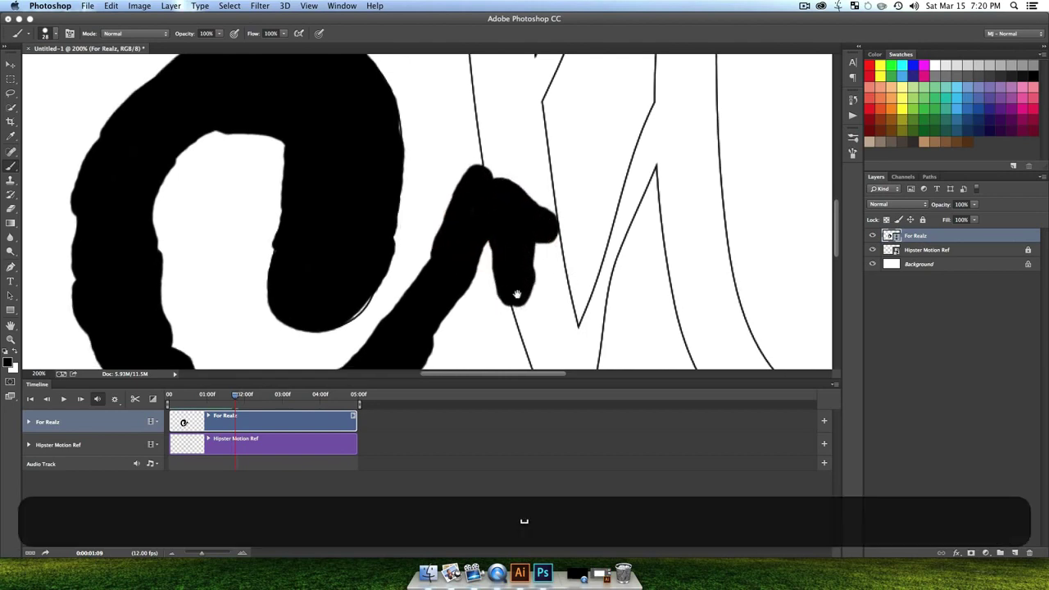
{"action": "left_click", "coordinate": [497, 211]}
{"action": "mouse_move", "coordinate": [487, 200]}
{"action": "left_mouse_down"}
{"action": "mouse_move", "coordinate": [507, 246]}
{"action": "mouse_move", "coordinate": [492, 184]}
{"action": "mouse_move", "coordinate": [499, 126]}
{"action": "mouse_move", "coordinate": [511, 125]}
{"action": "mouse_move", "coordinate": [499, 173]}
{"action": "left_mouse_up"}
Step: On frame 0:00:01:11, extend the ink down the M's first stem and fill out its upper shoulder
{"action": "key", "text": "F1"}
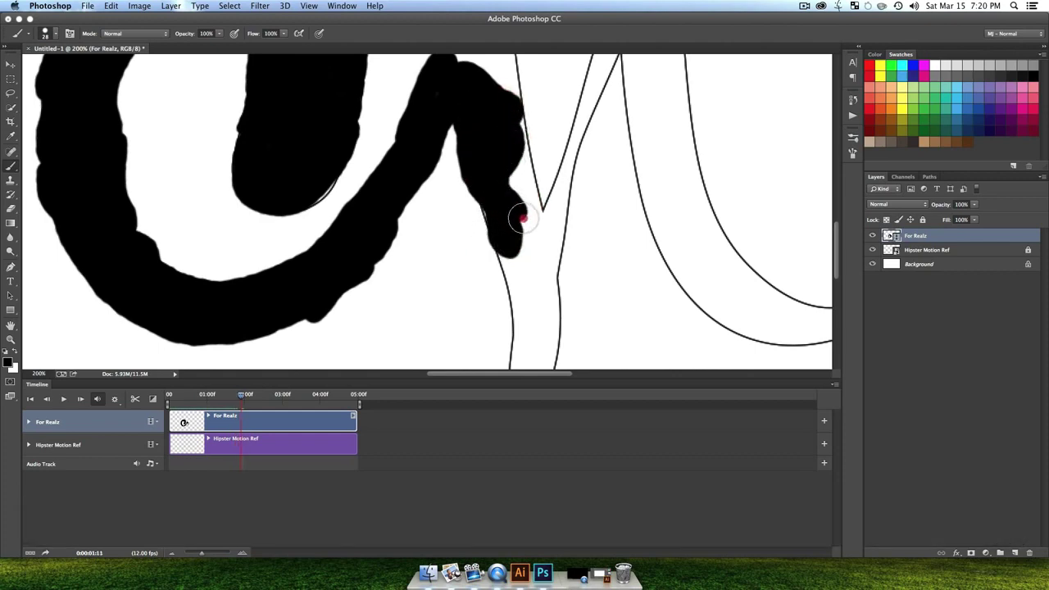
{"action": "mouse_move", "coordinate": [522, 217]}
{"action": "left_mouse_down"}
{"action": "mouse_move", "coordinate": [507, 257]}
{"action": "mouse_move", "coordinate": [487, 236]}
{"action": "mouse_move", "coordinate": [468, 149]}
{"action": "mouse_move", "coordinate": [517, 159]}
{"action": "mouse_move", "coordinate": [522, 137]}
{"action": "mouse_move", "coordinate": [483, 237]}
{"action": "mouse_move", "coordinate": [442, 159]}
{"action": "mouse_move", "coordinate": [462, 153]}
{"action": "mouse_move", "coordinate": [494, 175]}
{"action": "left_mouse_up"}
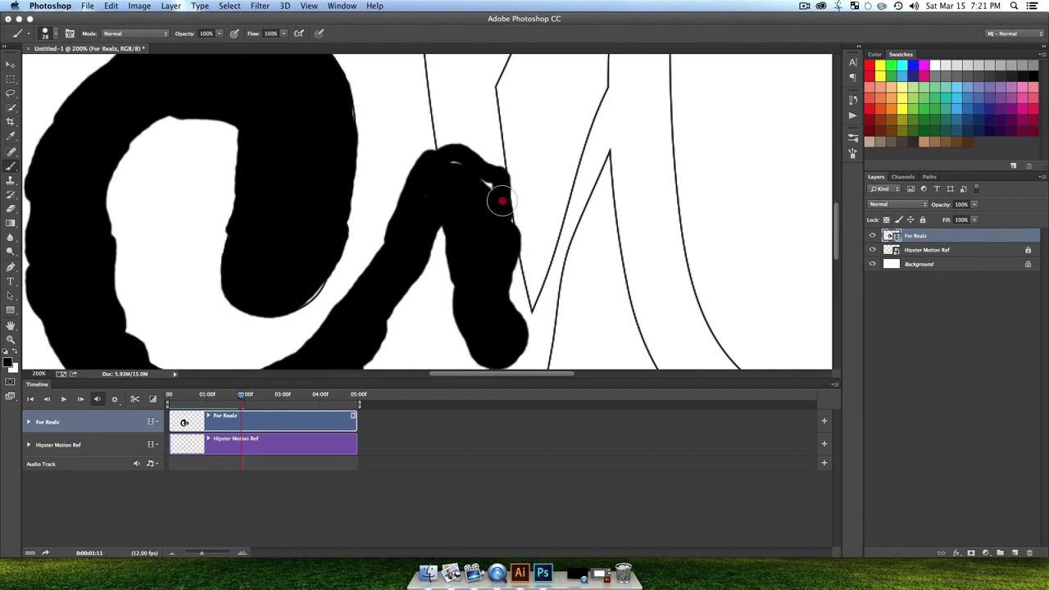
{"action": "mouse_move", "coordinate": [484, 227]}
{"action": "left_mouse_down"}
{"action": "mouse_move", "coordinate": [468, 265]}
{"action": "mouse_move", "coordinate": [489, 96]}
{"action": "mouse_move", "coordinate": [505, 169]}
{"action": "mouse_move", "coordinate": [475, 219]}
{"action": "mouse_move", "coordinate": [485, 263]}
{"action": "mouse_move", "coordinate": [492, 227]}
{"action": "mouse_move", "coordinate": [487, 209]}
{"action": "mouse_move", "coordinate": [484, 312]}
{"action": "left_mouse_up"}
{"action": "mouse_move", "coordinate": [426, 197]}
{"action": "left_mouse_down"}
{"action": "mouse_move", "coordinate": [410, 223]}
{"action": "mouse_move", "coordinate": [440, 202]}
{"action": "mouse_move", "coordinate": [473, 232]}
{"action": "left_mouse_up"}
Step: Paint frames 0:00:02:00 and 0:00:02:01, widening the M's first stem and growing the ink toward its foot and top
{"action": "key", "text": "space"}
{"action": "left_click_drag", "start_coordinate": [469, 313], "coordinate": [483, 159]}
{"action": "left_click_drag", "start_coordinate": [508, 237], "coordinate": [417, 330]}
{"action": "mouse_move", "coordinate": [422, 234]}
{"action": "left_mouse_down"}
{"action": "mouse_move", "coordinate": [419, 300]}
{"action": "mouse_move", "coordinate": [431, 305]}
{"action": "mouse_move", "coordinate": [432, 243]}
{"action": "mouse_move", "coordinate": [452, 232]}
{"action": "mouse_move", "coordinate": [438, 227]}
{"action": "mouse_move", "coordinate": [443, 176]}
{"action": "left_mouse_up"}
{"action": "key", "text": "space"}
{"action": "mouse_move", "coordinate": [449, 135]}
{"action": "left_mouse_down"}
{"action": "mouse_move", "coordinate": [445, 286]}
{"action": "mouse_move", "coordinate": [356, 168]}
{"action": "mouse_move", "coordinate": [348, 175]}
{"action": "mouse_move", "coordinate": [379, 175]}
{"action": "left_mouse_up"}
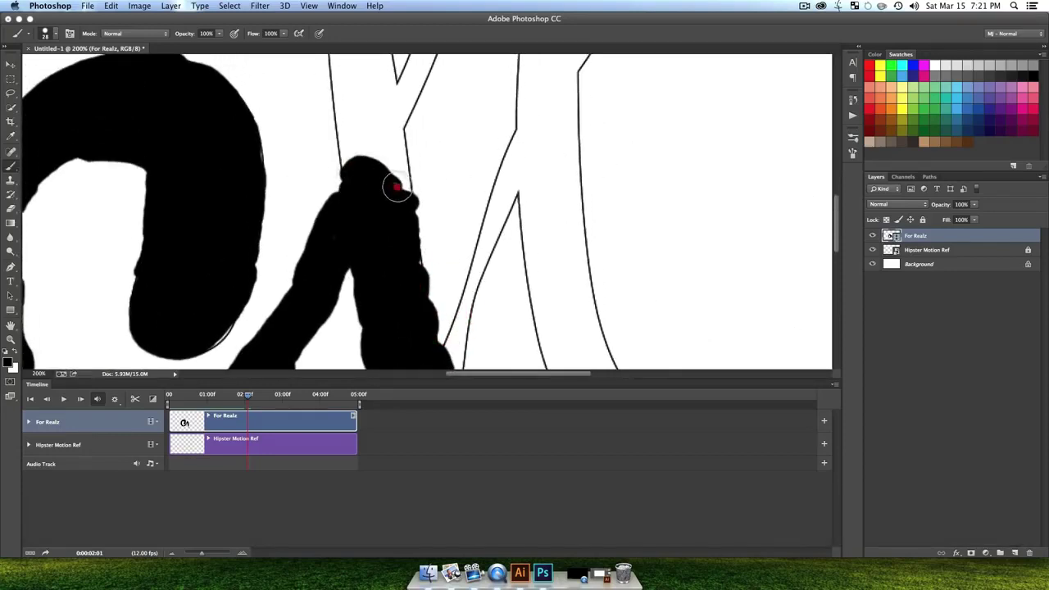
{"action": "key", "text": "space"}
{"action": "left_click_drag", "start_coordinate": [429, 242], "coordinate": [413, 119]}
{"action": "left_click_drag", "start_coordinate": [430, 299], "coordinate": [424, 176]}
Step: On frame 0:00:02:02, fill the rounded foot of the M's first stem and start a stroke up its top edge
{"action": "key", "text": "F1"}
{"action": "left_click_drag", "start_coordinate": [394, 282], "coordinate": [414, 268]}
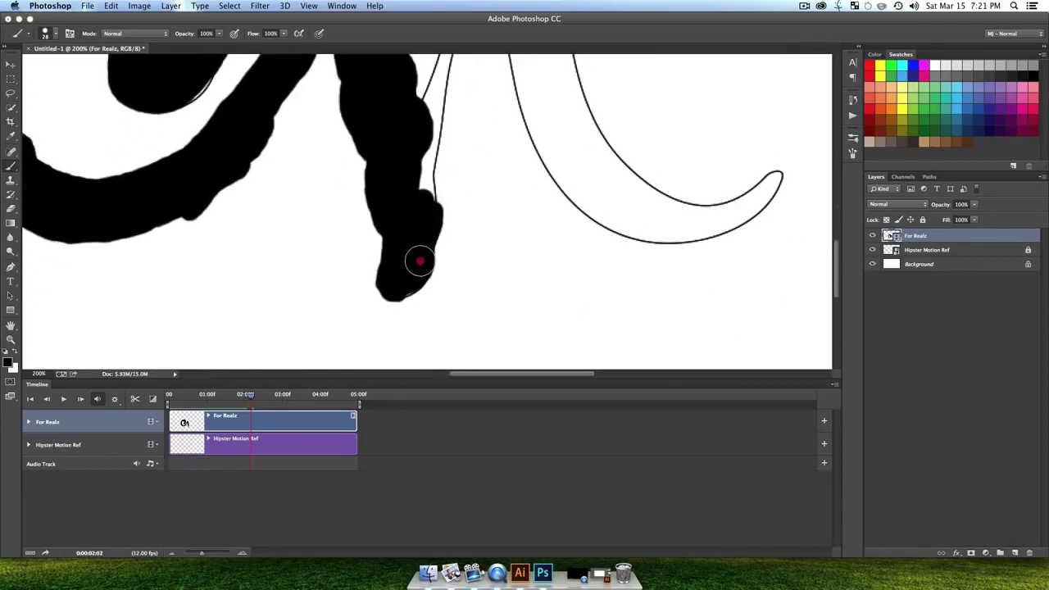
{"action": "mouse_move", "coordinate": [427, 194]}
{"action": "left_mouse_down"}
{"action": "mouse_move", "coordinate": [413, 196]}
{"action": "mouse_move", "coordinate": [434, 274]}
{"action": "mouse_move", "coordinate": [440, 263]}
{"action": "mouse_move", "coordinate": [445, 276]}
{"action": "left_mouse_up"}
{"action": "key", "text": "space"}
{"action": "left_click_drag", "start_coordinate": [368, 222], "coordinate": [366, 190]}
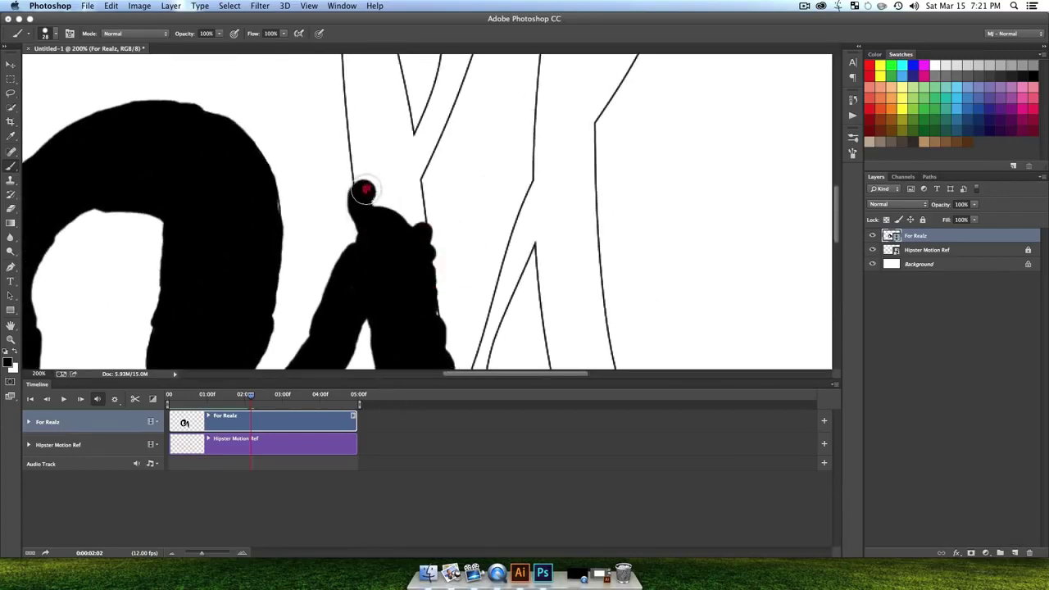
{"action": "key", "text": "space"}
{"action": "mouse_move", "coordinate": [448, 265]}
{"action": "left_mouse_down"}
{"action": "mouse_move", "coordinate": [422, 258]}
{"action": "mouse_move", "coordinate": [402, 194]}
{"action": "mouse_move", "coordinate": [407, 280]}
{"action": "left_mouse_up"}
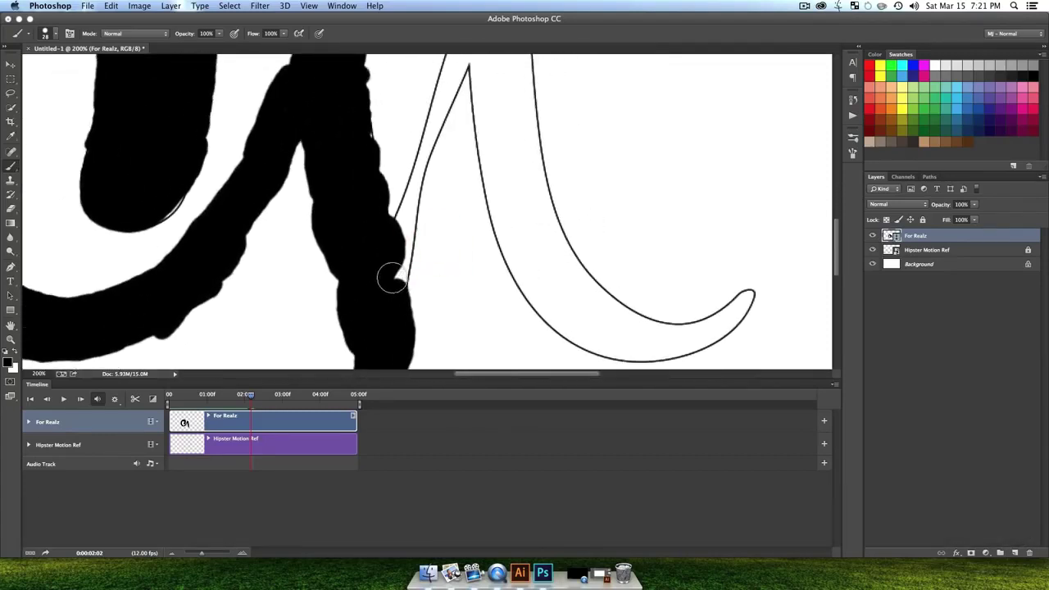
Step: Paint frames 0:00:02:03 and 0:00:02:04, extending the ink up the M's first stem into the loop's base and along the thin connecting stroke
{"action": "left_click", "coordinate": [332, 214]}
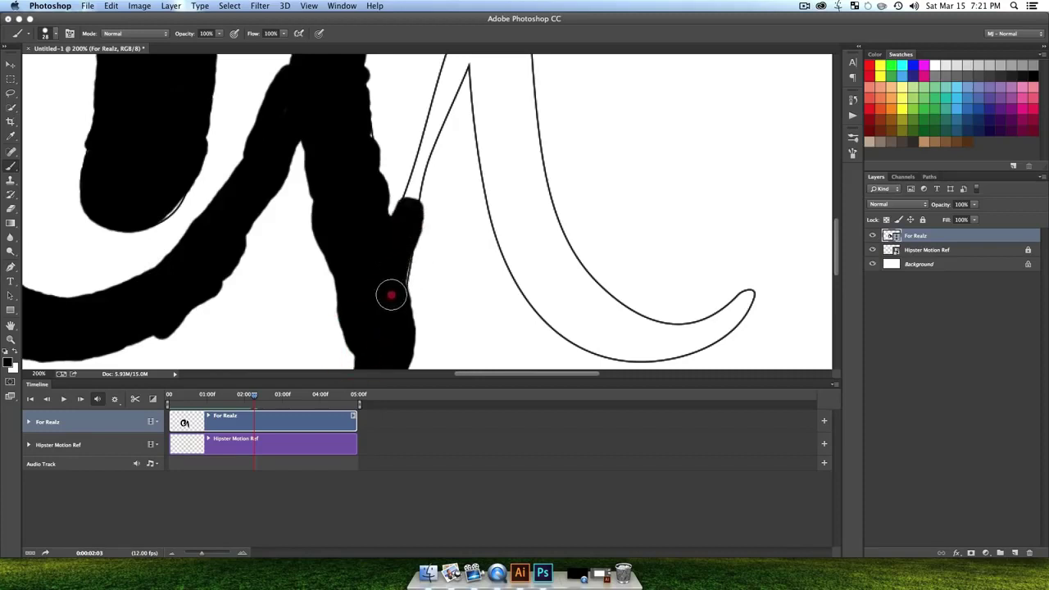
{"action": "scroll", "coordinate": [391, 295], "scroll_direction": "up", "scroll_amount": 5}
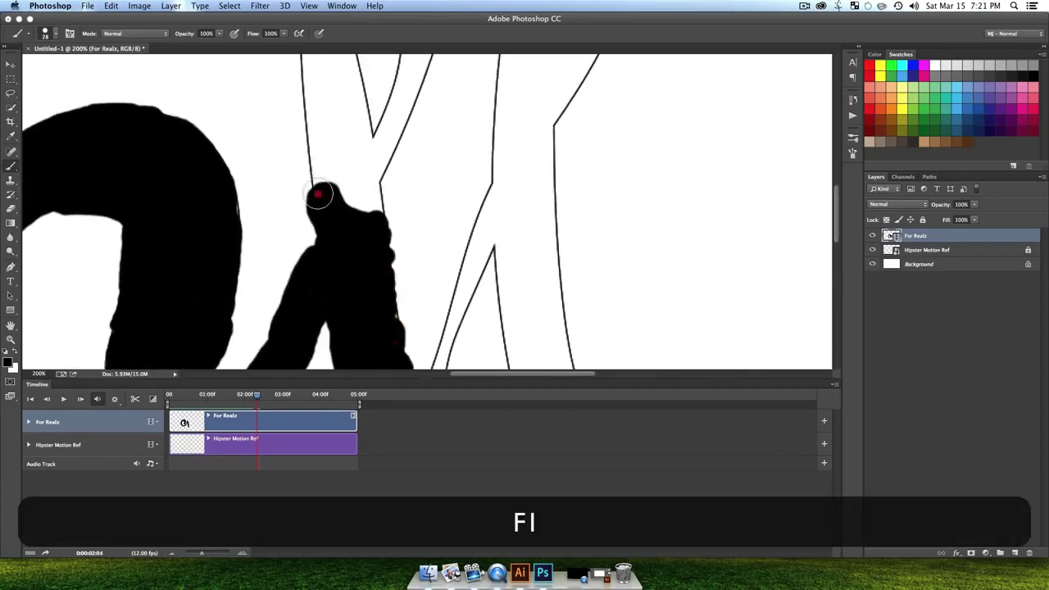
{"action": "mouse_move", "coordinate": [319, 195]}
{"action": "left_mouse_down"}
{"action": "mouse_move", "coordinate": [320, 169]}
{"action": "mouse_move", "coordinate": [353, 206]}
{"action": "mouse_move", "coordinate": [367, 176]}
{"action": "left_mouse_up"}
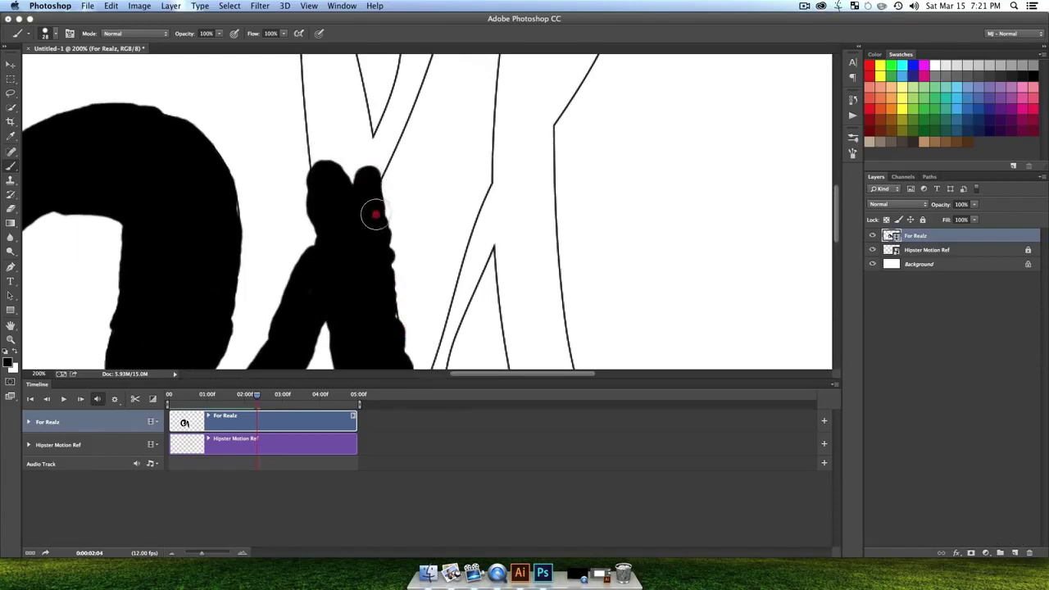
{"action": "key", "text": "space"}
{"action": "mouse_move", "coordinate": [375, 215]}
{"action": "left_mouse_down"}
{"action": "mouse_move", "coordinate": [393, 166]}
{"action": "mouse_move", "coordinate": [409, 287]}
{"action": "left_mouse_up"}
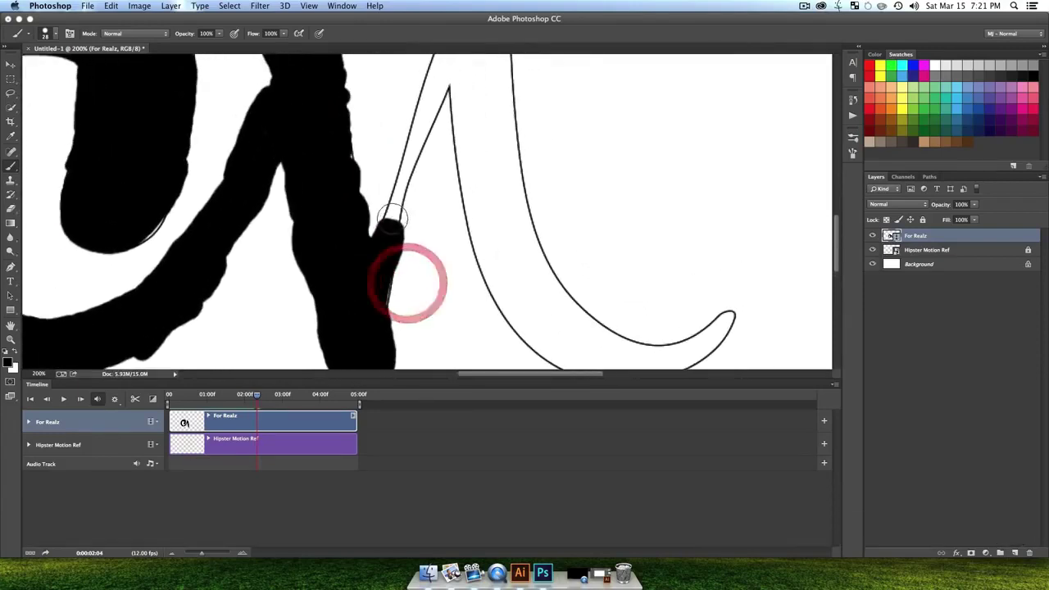
{"action": "left_click_drag", "start_coordinate": [391, 218], "coordinate": [382, 235]}
{"action": "key", "text": "space"}
{"action": "left_click_drag", "start_coordinate": [382, 140], "coordinate": [414, 215]}
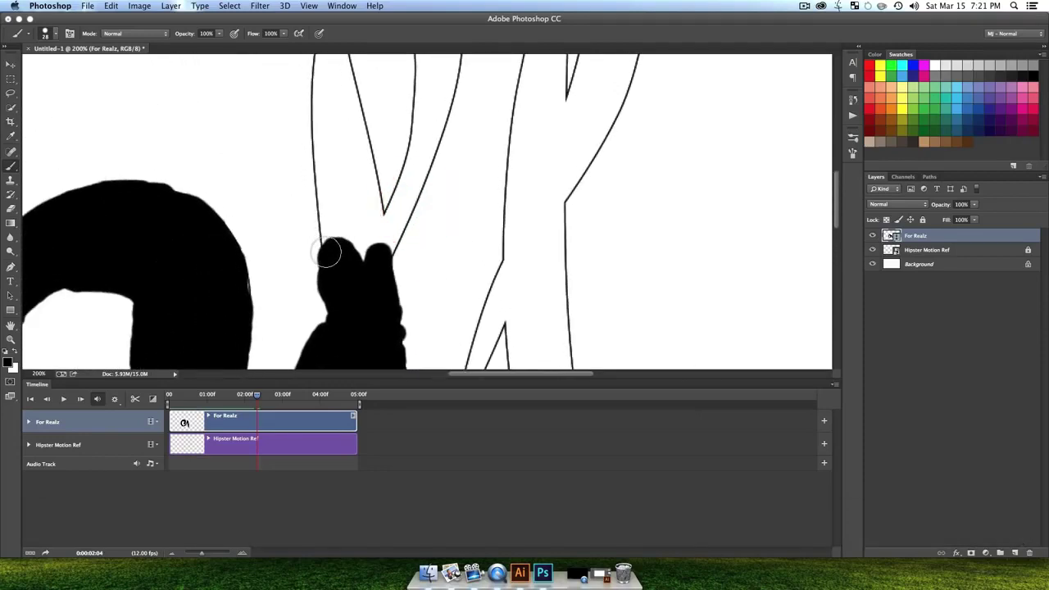
{"action": "mouse_move", "coordinate": [327, 254]}
{"action": "left_mouse_down"}
{"action": "mouse_move", "coordinate": [323, 216]}
{"action": "mouse_move", "coordinate": [375, 271]}
{"action": "left_mouse_up"}
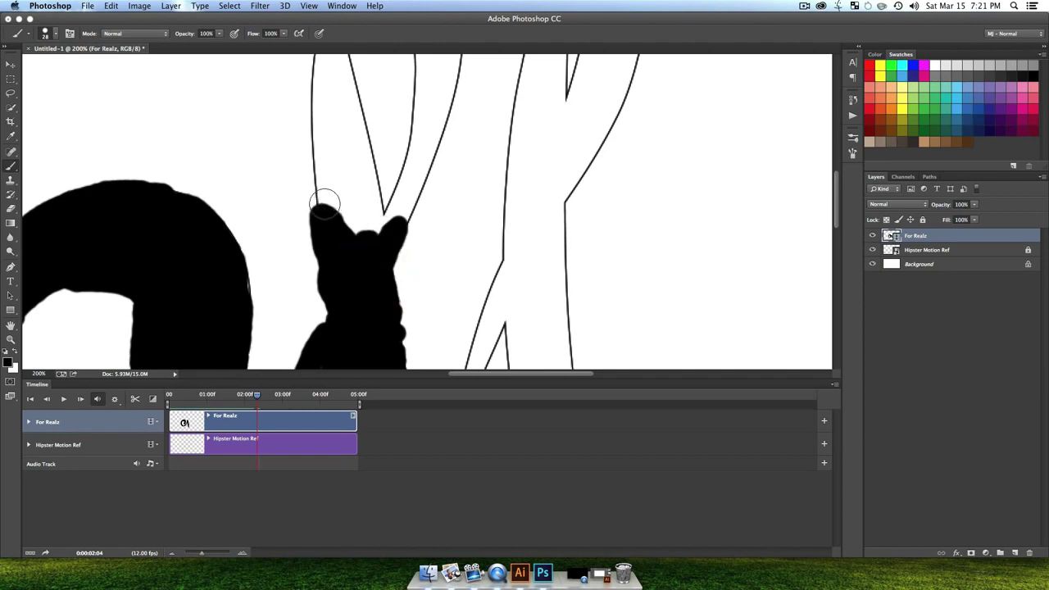
Step: On frame 0:00:02:05, extend the ink up the left side of the M's top loop and fill around the fork below it
{"action": "key", "text": "F1"}
{"action": "left_click_drag", "start_coordinate": [318, 188], "coordinate": [334, 194]}
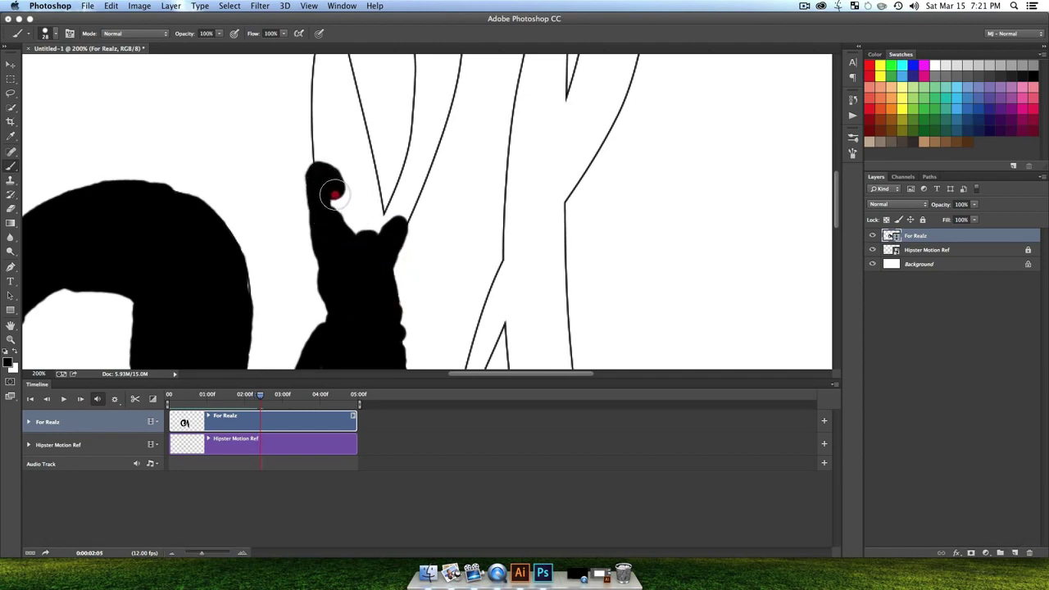
{"action": "left_click_drag", "start_coordinate": [397, 209], "coordinate": [393, 232]}
{"action": "key", "text": "space"}
{"action": "mouse_move", "coordinate": [425, 159]}
{"action": "left_mouse_down"}
{"action": "mouse_move", "coordinate": [417, 216]}
{"action": "mouse_move", "coordinate": [432, 246]}
{"action": "left_mouse_up"}
Step: Paint frames 0:00:02:06 and 0:00:02:07, thickening the loop's left side and growing the ink up its right side
{"action": "key", "text": "F1"}
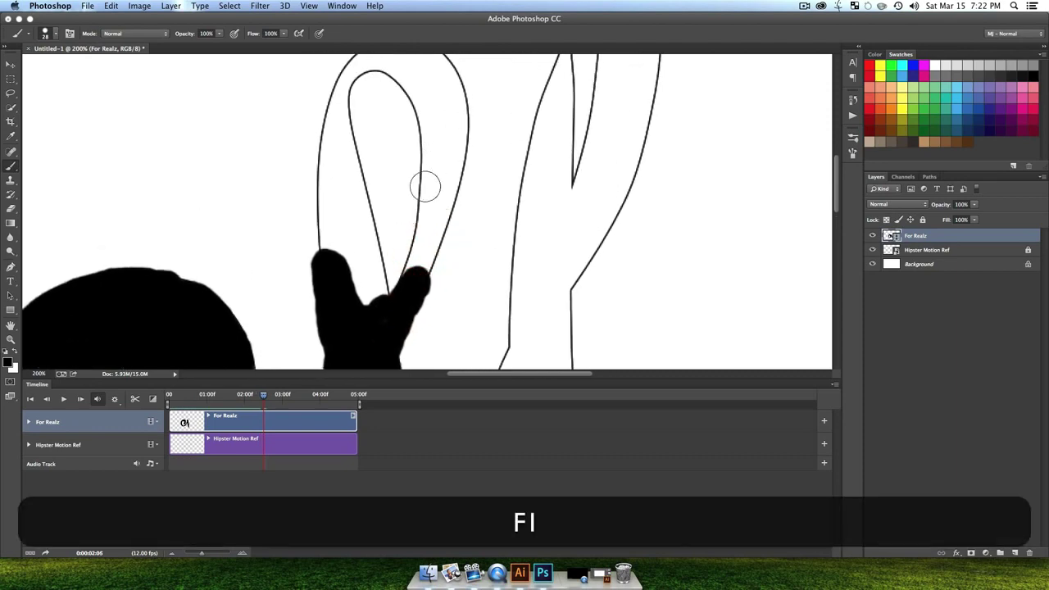
{"action": "mouse_move", "coordinate": [327, 247]}
{"action": "left_mouse_down"}
{"action": "mouse_move", "coordinate": [319, 241]}
{"action": "mouse_move", "coordinate": [323, 258]}
{"action": "mouse_move", "coordinate": [339, 252]}
{"action": "left_mouse_up"}
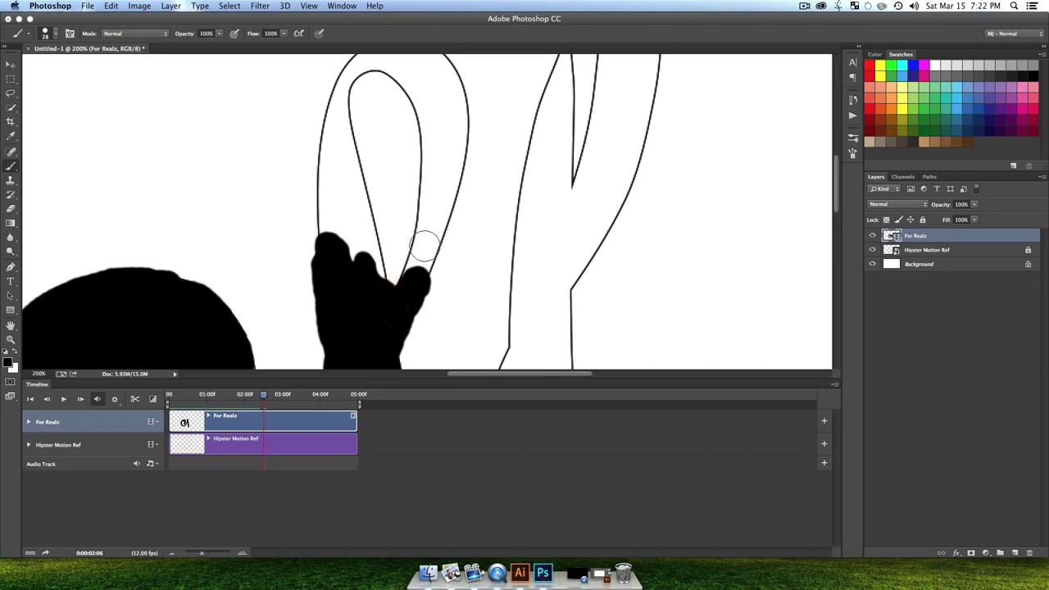
{"action": "key", "text": "F1"}
{"action": "mouse_move", "coordinate": [414, 276]}
{"action": "left_mouse_down"}
{"action": "mouse_move", "coordinate": [416, 242]}
{"action": "mouse_move", "coordinate": [429, 248]}
{"action": "left_mouse_up"}
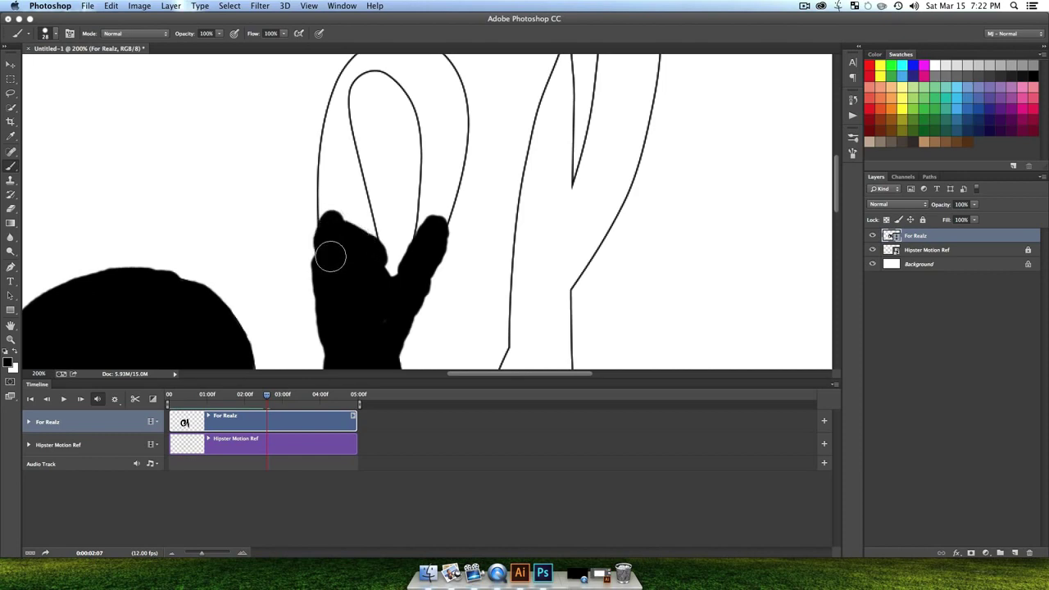
Step: On frame 0:00:02:08, raise the ink on both sides of the M's loop and extend the thin connecting stroke toward the second stem
{"action": "key", "text": "F1"}
{"action": "mouse_move", "coordinate": [316, 223]}
{"action": "left_mouse_down"}
{"action": "mouse_move", "coordinate": [322, 184]}
{"action": "mouse_move", "coordinate": [335, 196]}
{"action": "mouse_move", "coordinate": [349, 183]}
{"action": "mouse_move", "coordinate": [368, 236]}
{"action": "left_mouse_up"}
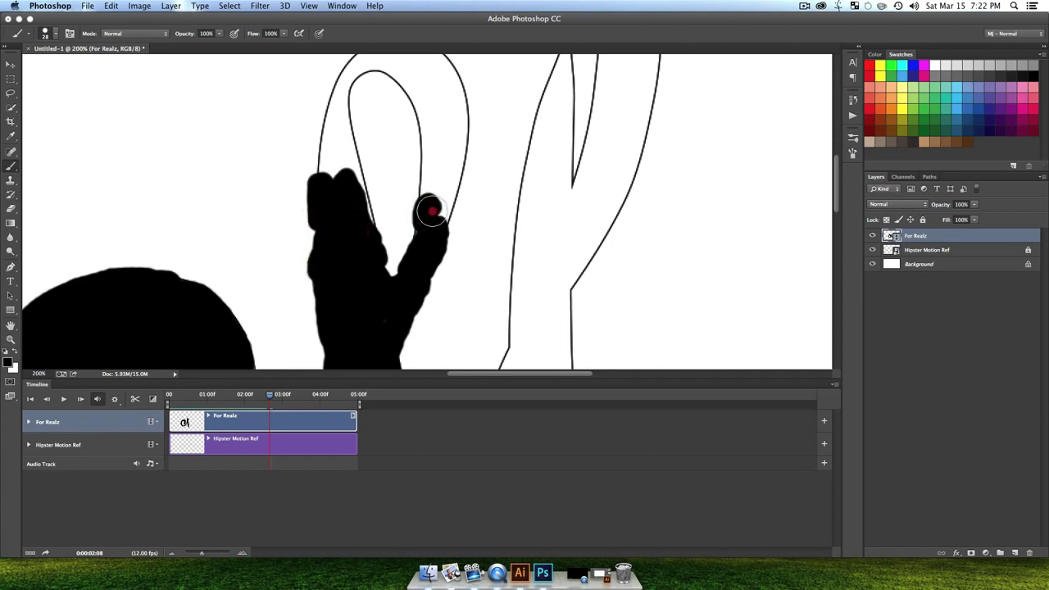
{"action": "key", "text": "space"}
{"action": "left_click_drag", "start_coordinate": [480, 286], "coordinate": [452, 133]}
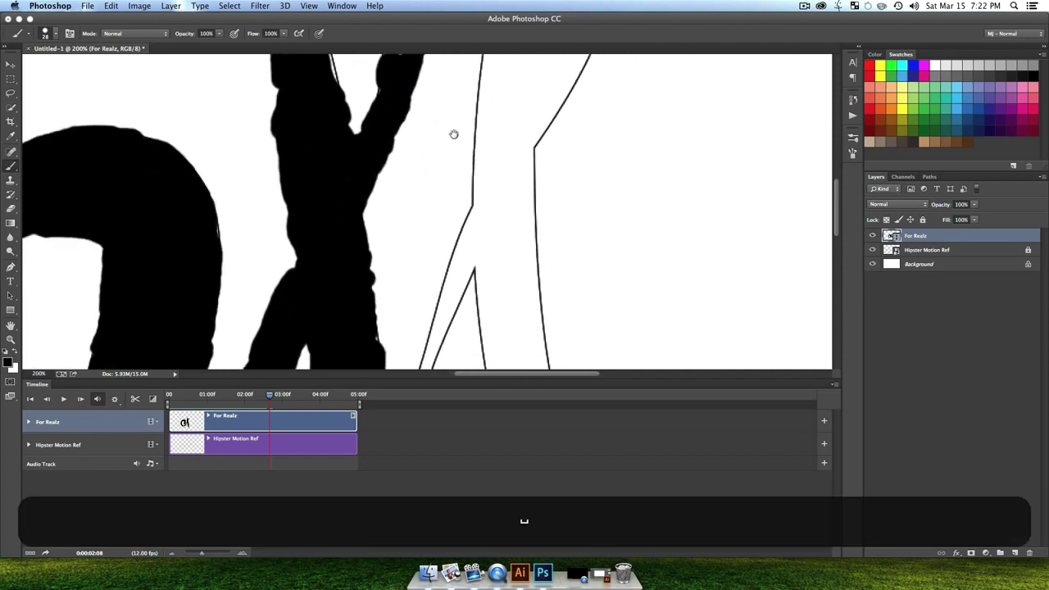
{"action": "mouse_move", "coordinate": [426, 254]}
{"action": "left_mouse_down"}
{"action": "mouse_move", "coordinate": [401, 311]}
{"action": "mouse_move", "coordinate": [423, 252]}
{"action": "left_mouse_up"}
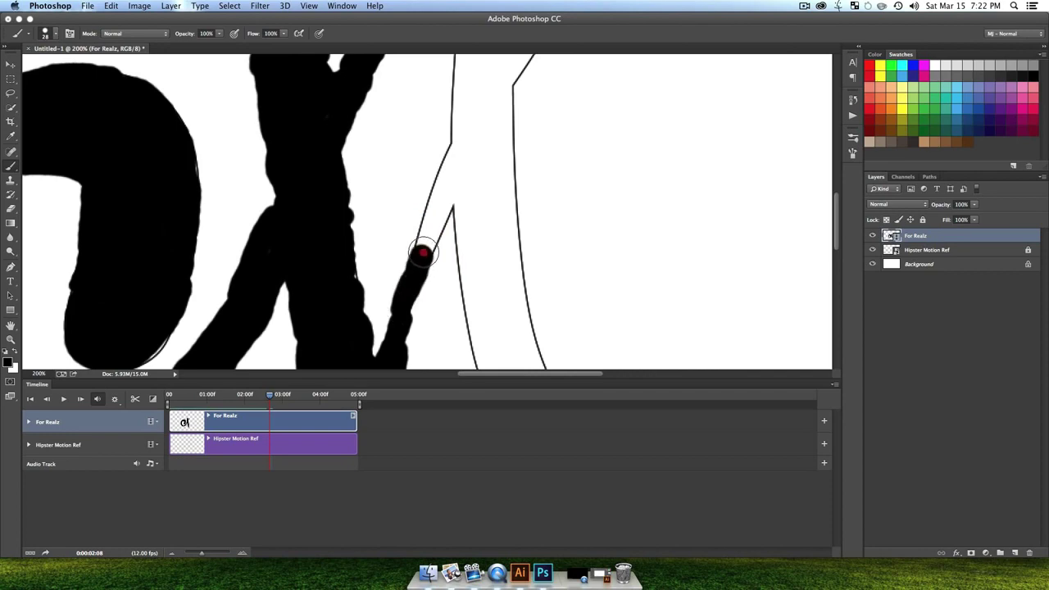
{"action": "key", "text": "space"}
{"action": "left_click_drag", "start_coordinate": [378, 166], "coordinate": [382, 361]}
{"action": "left_click_drag", "start_coordinate": [362, 115], "coordinate": [385, 208]}
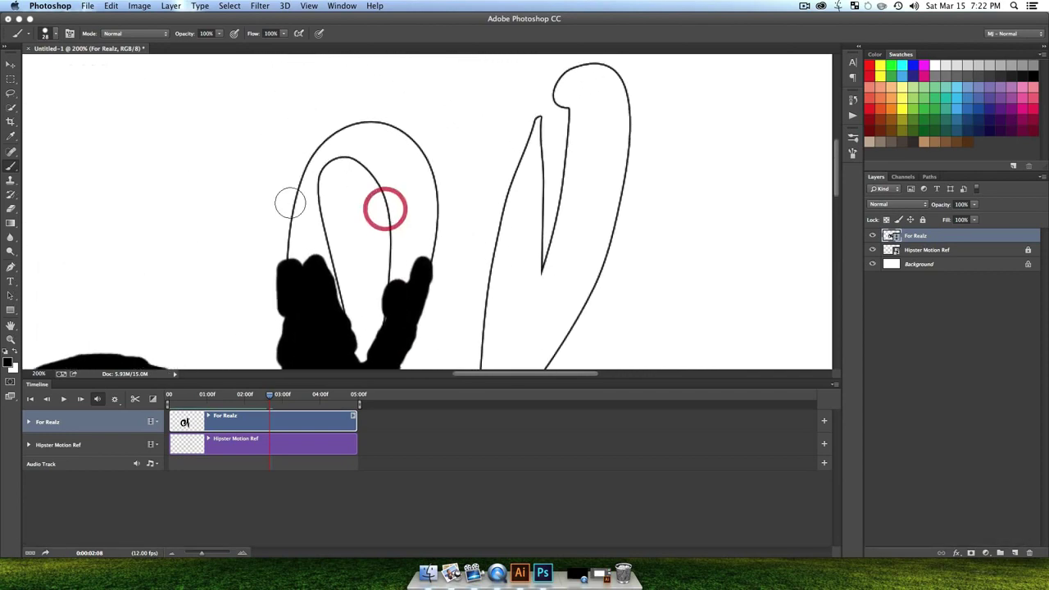
Step: On frame 0:00:02:09, paint both sides of the M's loop higher and continue the connecting stroke toward the second stem
{"action": "key", "text": "F1"}
{"action": "mouse_move", "coordinate": [288, 262]}
{"action": "left_mouse_down"}
{"action": "mouse_move", "coordinate": [292, 229]}
{"action": "mouse_move", "coordinate": [323, 246]}
{"action": "mouse_move", "coordinate": [344, 340]}
{"action": "mouse_move", "coordinate": [293, 269]}
{"action": "left_mouse_up"}
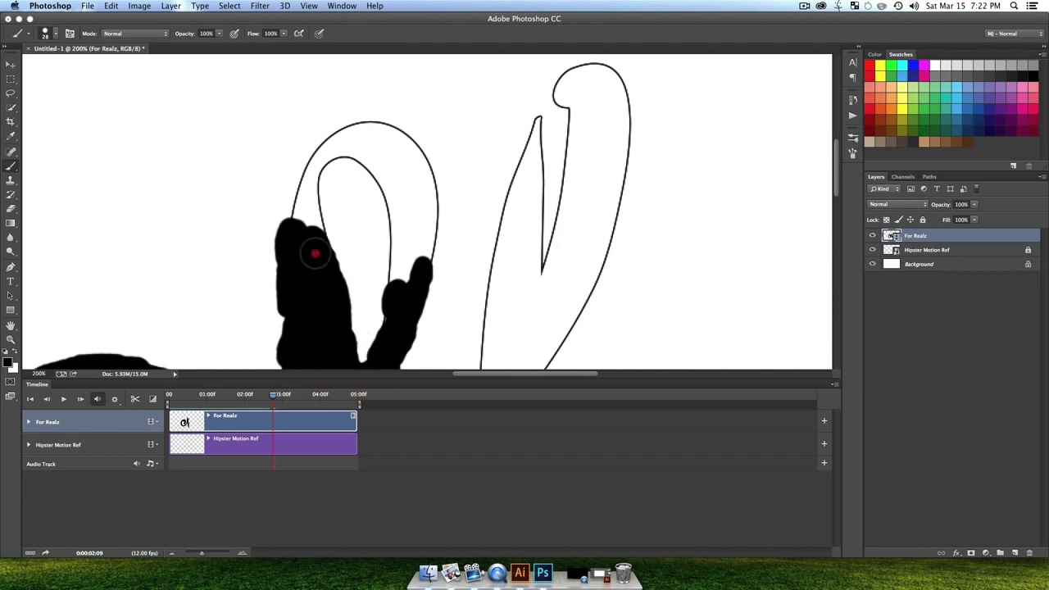
{"action": "mouse_move", "coordinate": [392, 282]}
{"action": "left_mouse_down"}
{"action": "mouse_move", "coordinate": [395, 234]}
{"action": "mouse_move", "coordinate": [421, 231]}
{"action": "mouse_move", "coordinate": [426, 201]}
{"action": "mouse_move", "coordinate": [417, 285]}
{"action": "left_mouse_up"}
{"action": "scroll", "coordinate": [416, 252], "scroll_direction": "down", "scroll_amount": 10}
{"action": "scroll", "coordinate": [401, 222], "scroll_direction": "right", "scroll_amount": 5}
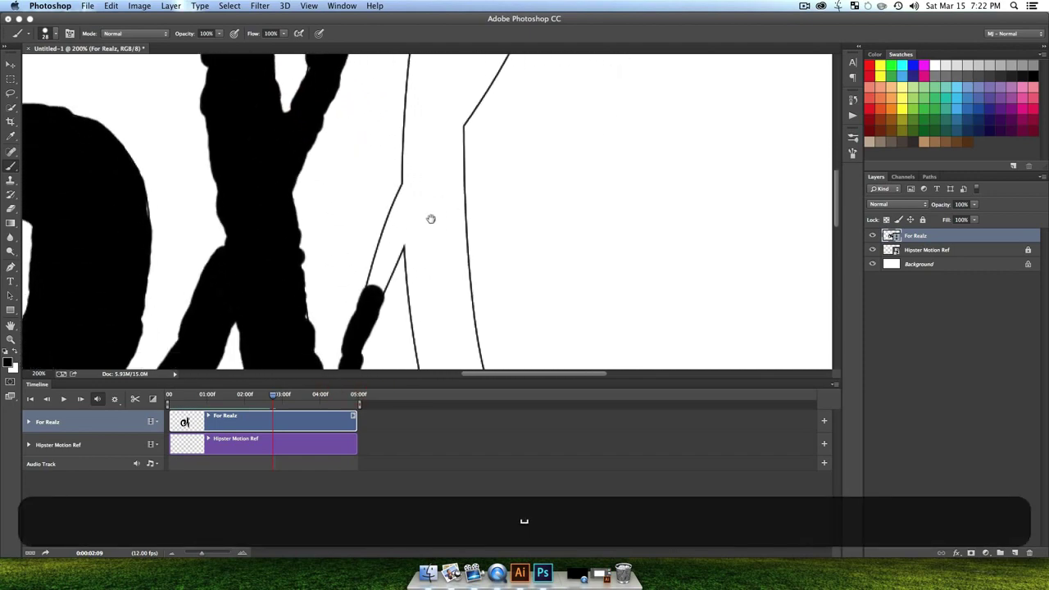
{"action": "mouse_move", "coordinate": [310, 319]}
{"action": "left_mouse_down"}
{"action": "mouse_move", "coordinate": [339, 278]}
{"action": "mouse_move", "coordinate": [315, 281]}
{"action": "mouse_move", "coordinate": [333, 266]}
{"action": "mouse_move", "coordinate": [357, 284]}
{"action": "mouse_move", "coordinate": [366, 331]}
{"action": "mouse_move", "coordinate": [333, 286]}
{"action": "left_mouse_up"}
Step: On frame 0:00:02:10, paint the loop's left side upward into its top curve
{"action": "key", "text": "space"}
{"action": "left_click_drag", "start_coordinate": [274, 222], "coordinate": [352, 314]}
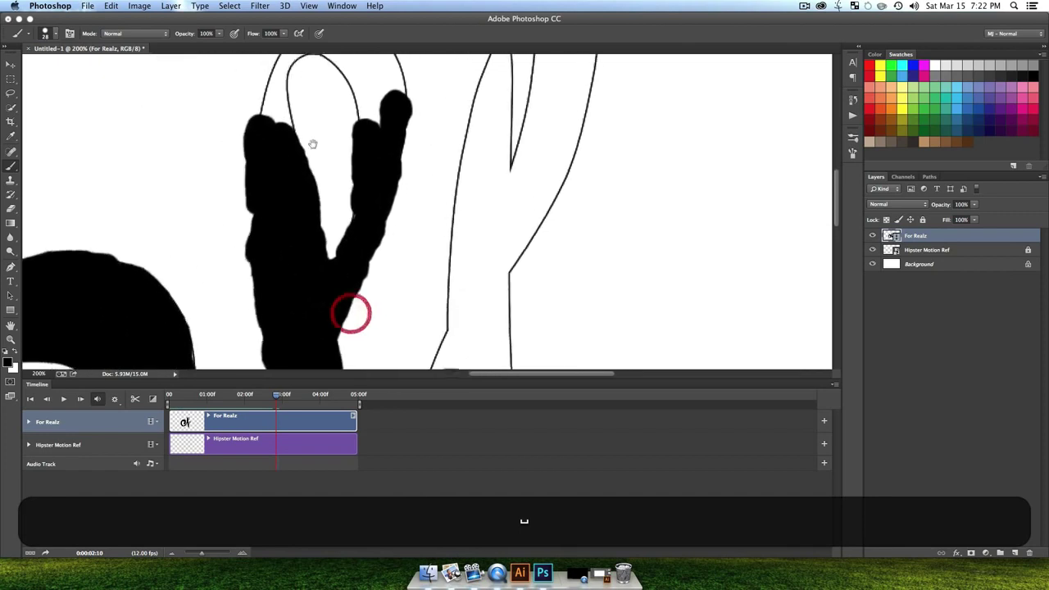
{"action": "left_click_drag", "start_coordinate": [312, 141], "coordinate": [334, 235]}
{"action": "left_click_drag", "start_coordinate": [334, 190], "coordinate": [337, 197]}
{"action": "mouse_move", "coordinate": [286, 235]}
{"action": "left_mouse_down"}
{"action": "mouse_move", "coordinate": [309, 200]}
{"action": "mouse_move", "coordinate": [306, 229]}
{"action": "left_mouse_up"}
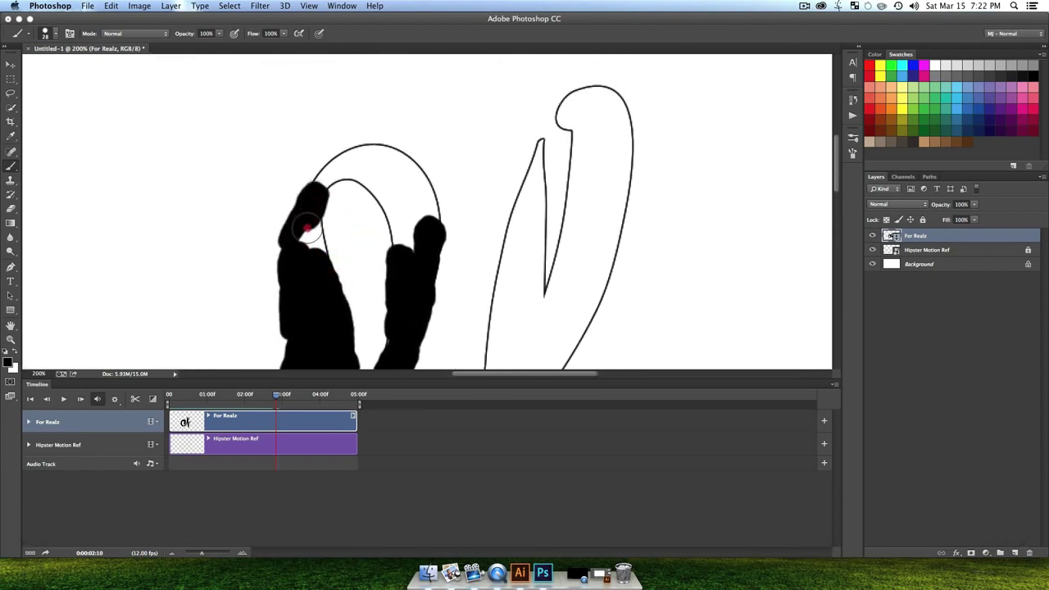
Step: On frame 02:10 of the For Realz layer, paint black up the left loop's outer edge and down the right stroke's leg
{"action": "mouse_move", "coordinate": [397, 246]}
{"action": "left_mouse_down"}
{"action": "mouse_move", "coordinate": [410, 172]}
{"action": "mouse_move", "coordinate": [430, 232]}
{"action": "mouse_move", "coordinate": [457, 205]}
{"action": "mouse_move", "coordinate": [386, 192]}
{"action": "mouse_move", "coordinate": [409, 167]}
{"action": "mouse_move", "coordinate": [358, 99]}
{"action": "mouse_move", "coordinate": [311, 87]}
{"action": "left_mouse_up"}
{"action": "key", "text": "space"}
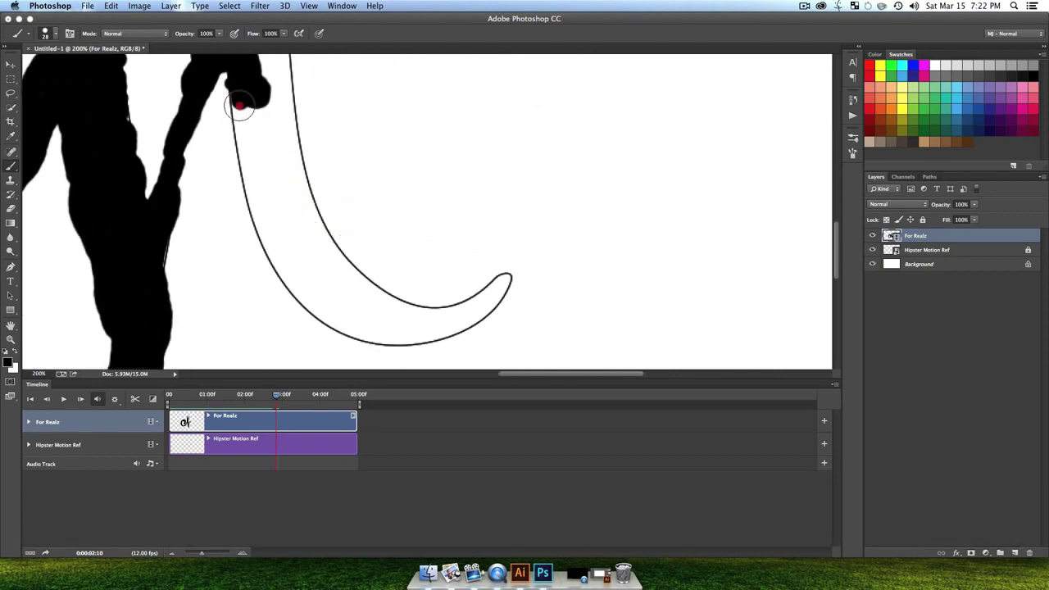
{"action": "mouse_move", "coordinate": [239, 107]}
{"action": "left_mouse_down"}
{"action": "mouse_move", "coordinate": [245, 175]}
{"action": "mouse_move", "coordinate": [254, 99]}
{"action": "mouse_move", "coordinate": [264, 101]}
{"action": "mouse_move", "coordinate": [267, 185]}
{"action": "mouse_move", "coordinate": [315, 269]}
{"action": "mouse_move", "coordinate": [310, 288]}
{"action": "mouse_move", "coordinate": [276, 271]}
{"action": "mouse_move", "coordinate": [241, 177]}
{"action": "mouse_move", "coordinate": [267, 227]}
{"action": "left_mouse_up"}
Step: On frame 02:11, extend the black paint along the right leg's curve and toward the top of the left loop
{"action": "key", "text": "F1"}
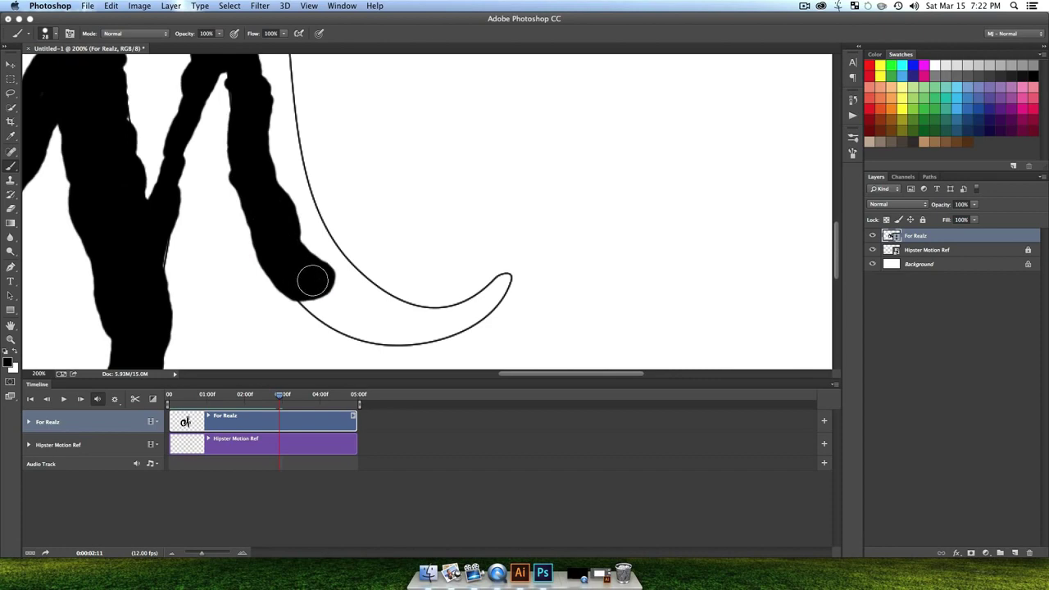
{"action": "key", "text": "space"}
{"action": "left_click_drag", "start_coordinate": [353, 185], "coordinate": [392, 315]}
{"action": "mouse_move", "coordinate": [335, 109]}
{"action": "left_mouse_down"}
{"action": "mouse_move", "coordinate": [424, 205]}
{"action": "mouse_move", "coordinate": [468, 278]}
{"action": "left_mouse_up"}
{"action": "mouse_move", "coordinate": [327, 115]}
{"action": "left_mouse_down"}
{"action": "mouse_move", "coordinate": [424, 208]}
{"action": "mouse_move", "coordinate": [410, 217]}
{"action": "left_mouse_up"}
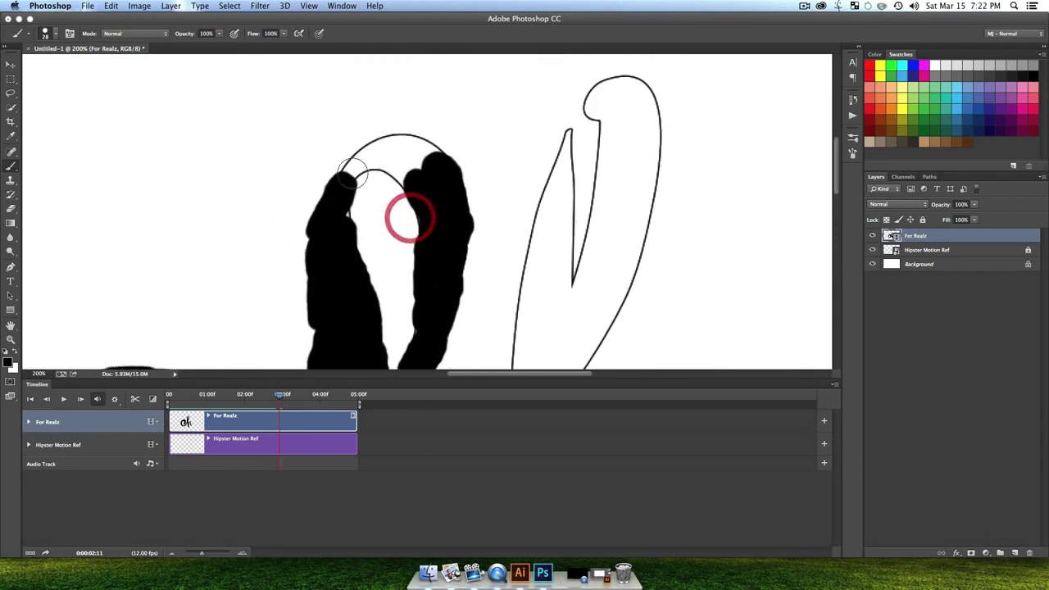
{"action": "mouse_move", "coordinate": [353, 175]}
{"action": "left_mouse_down"}
{"action": "mouse_move", "coordinate": [392, 146]}
{"action": "mouse_move", "coordinate": [343, 196]}
{"action": "mouse_move", "coordinate": [347, 227]}
{"action": "mouse_move", "coordinate": [356, 183]}
{"action": "mouse_move", "coordinate": [341, 193]}
{"action": "mouse_move", "coordinate": [333, 269]}
{"action": "mouse_move", "coordinate": [432, 164]}
{"action": "left_mouse_up"}
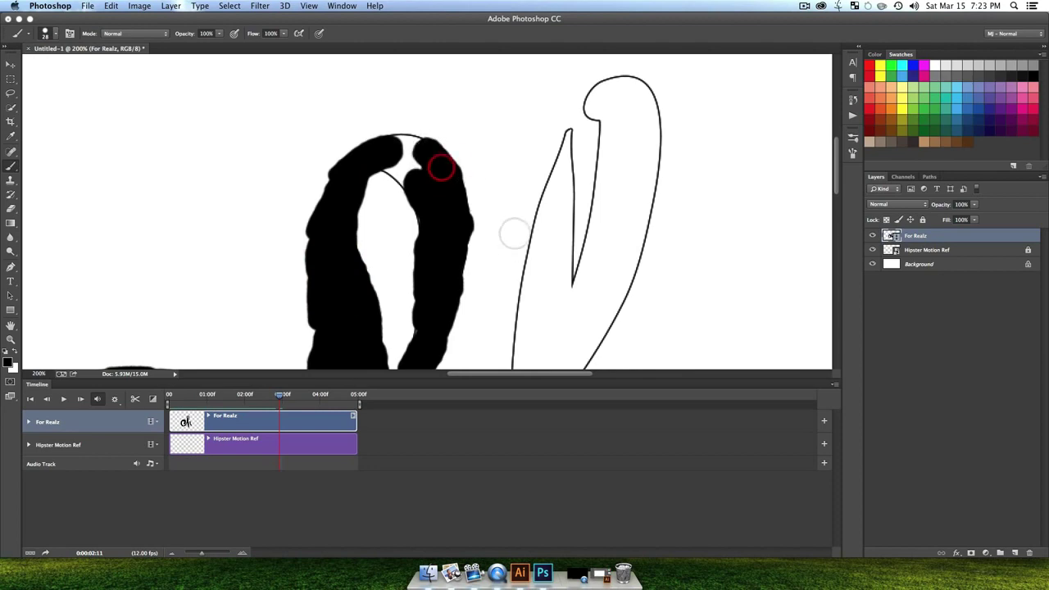
Step: On frame 03:00, paint further along the tail's lower curve and close the gap at the left loop's top
{"action": "key", "text": "space"}
{"action": "mouse_move", "coordinate": [514, 234]}
{"action": "left_mouse_down"}
{"action": "mouse_move", "coordinate": [445, 110]}
{"action": "mouse_move", "coordinate": [516, 171]}
{"action": "mouse_move", "coordinate": [398, 270]}
{"action": "left_mouse_up"}
{"action": "mouse_move", "coordinate": [327, 234]}
{"action": "left_mouse_down"}
{"action": "mouse_move", "coordinate": [385, 272]}
{"action": "mouse_move", "coordinate": [361, 254]}
{"action": "mouse_move", "coordinate": [362, 226]}
{"action": "mouse_move", "coordinate": [438, 271]}
{"action": "mouse_move", "coordinate": [384, 270]}
{"action": "left_mouse_up"}
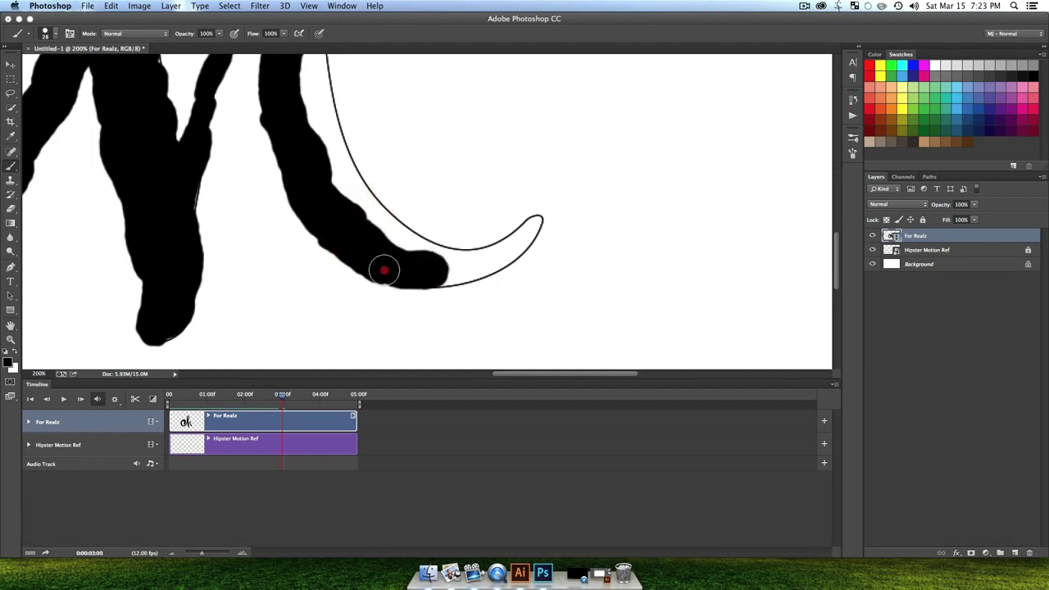
{"action": "mouse_move", "coordinate": [312, 145]}
{"action": "left_mouse_down"}
{"action": "mouse_move", "coordinate": [342, 162]}
{"action": "mouse_move", "coordinate": [321, 144]}
{"action": "left_mouse_up"}
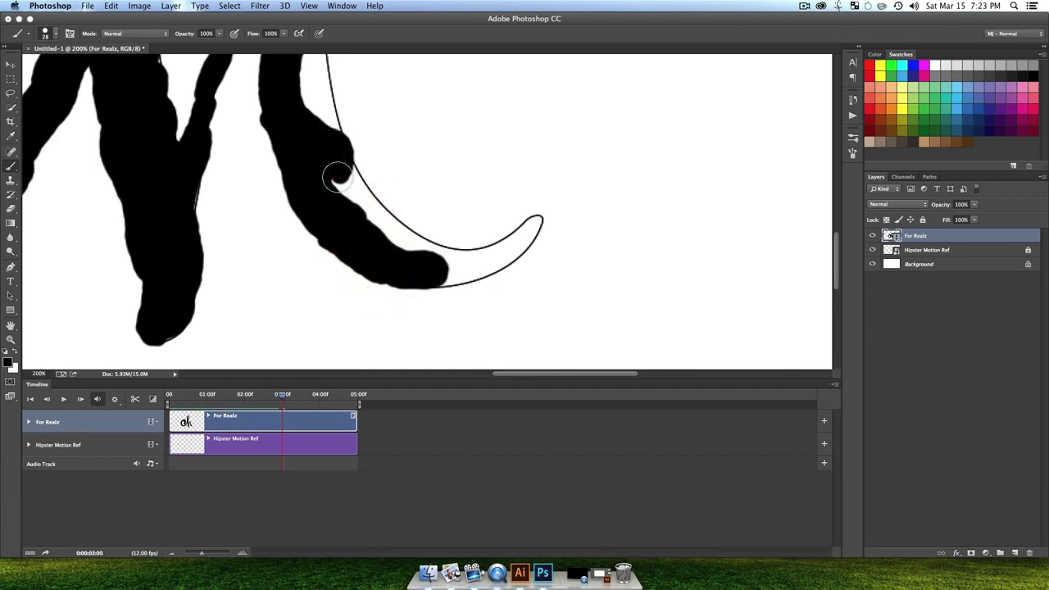
{"action": "key", "text": "space"}
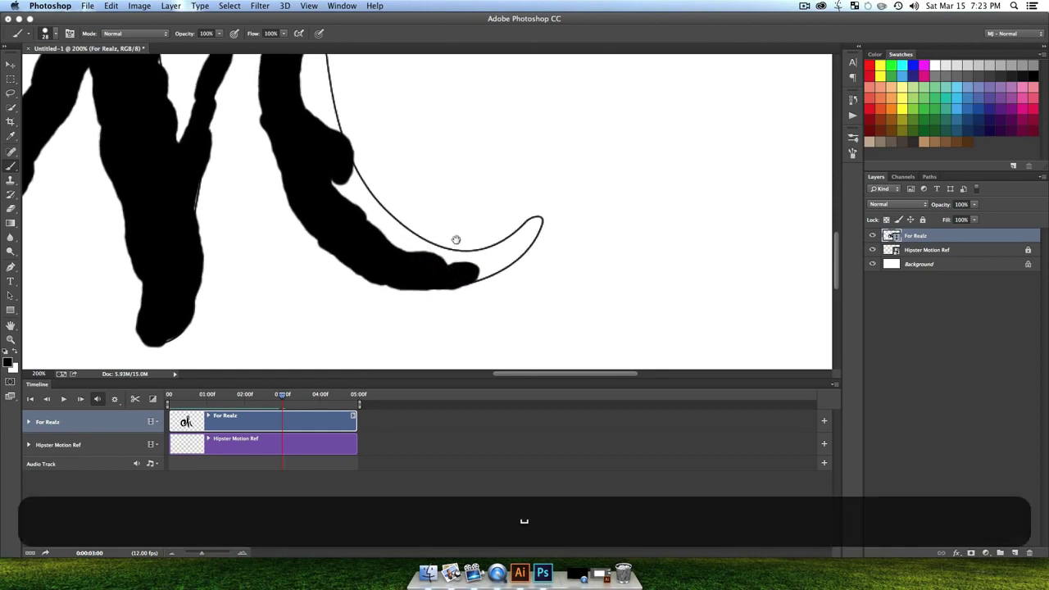
{"action": "left_click_drag", "start_coordinate": [457, 238], "coordinate": [558, 336]}
{"action": "left_click_drag", "start_coordinate": [390, 119], "coordinate": [405, 261]}
{"action": "left_click", "coordinate": [412, 151]}
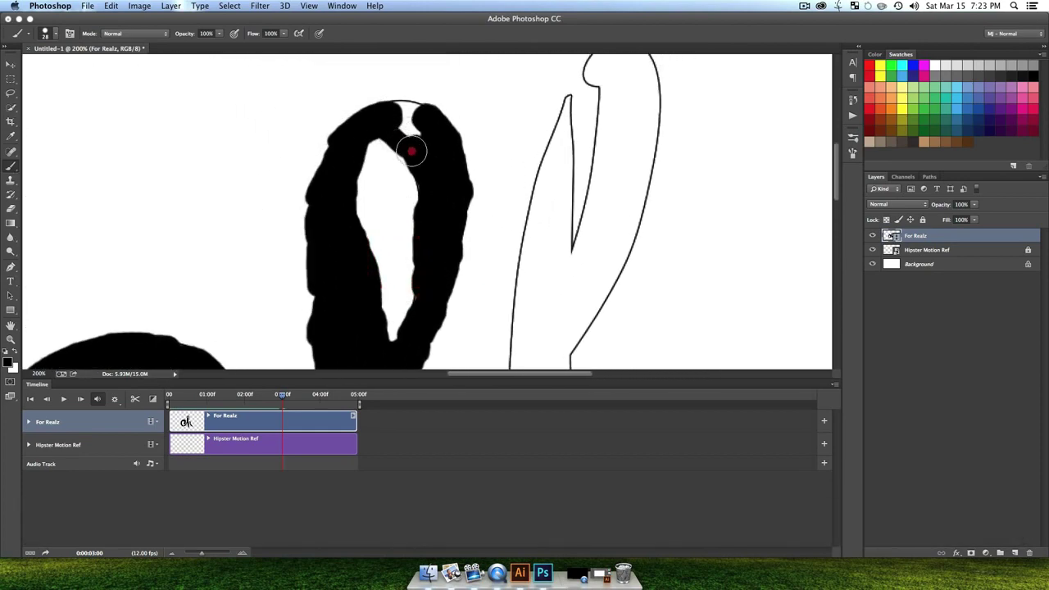
Step: On frame 03:01, thicken the right stroke's arch and fill the tail out to its tip and inner edge
{"action": "key", "text": "space"}
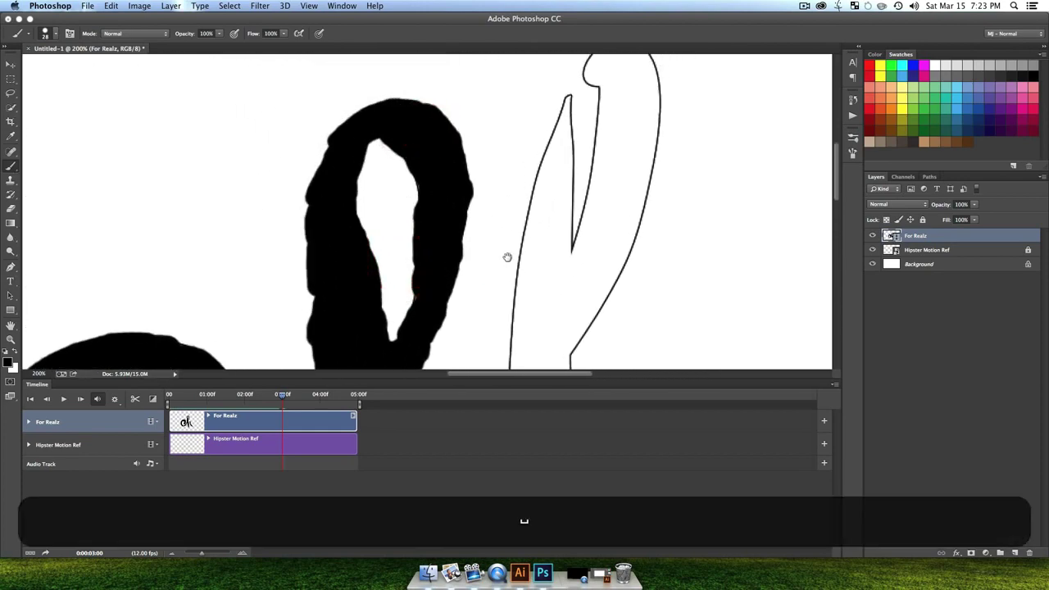
{"action": "mouse_move", "coordinate": [506, 258]}
{"action": "left_mouse_down"}
{"action": "mouse_move", "coordinate": [541, 246]}
{"action": "mouse_move", "coordinate": [499, 227]}
{"action": "mouse_move", "coordinate": [502, 155]}
{"action": "mouse_move", "coordinate": [541, 218]}
{"action": "left_mouse_up"}
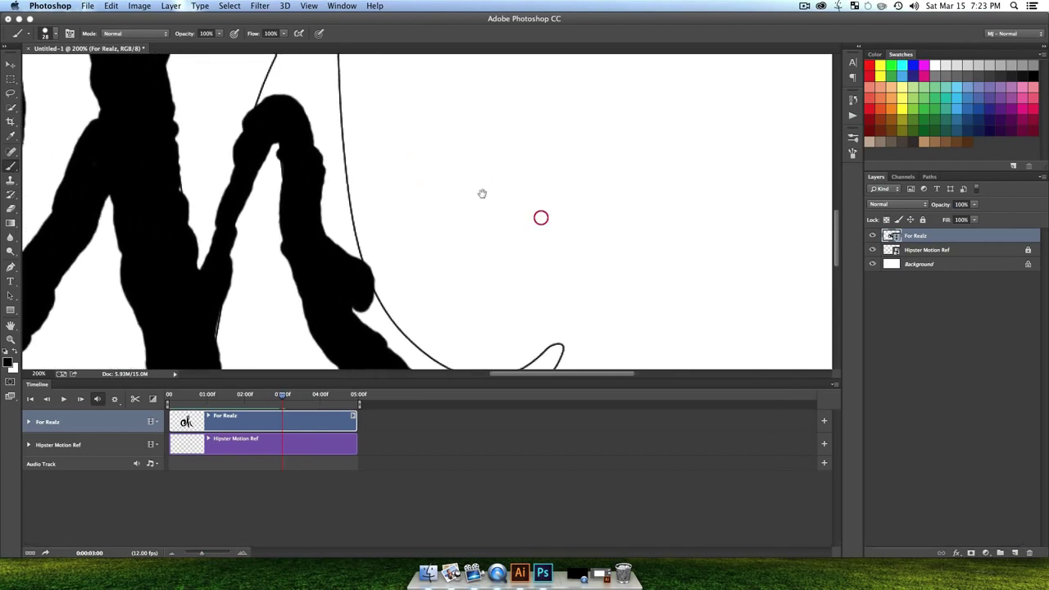
{"action": "mouse_move", "coordinate": [279, 113]}
{"action": "left_mouse_down"}
{"action": "mouse_move", "coordinate": [306, 104]}
{"action": "mouse_move", "coordinate": [324, 122]}
{"action": "mouse_move", "coordinate": [336, 210]}
{"action": "mouse_move", "coordinate": [322, 230]}
{"action": "left_mouse_up"}
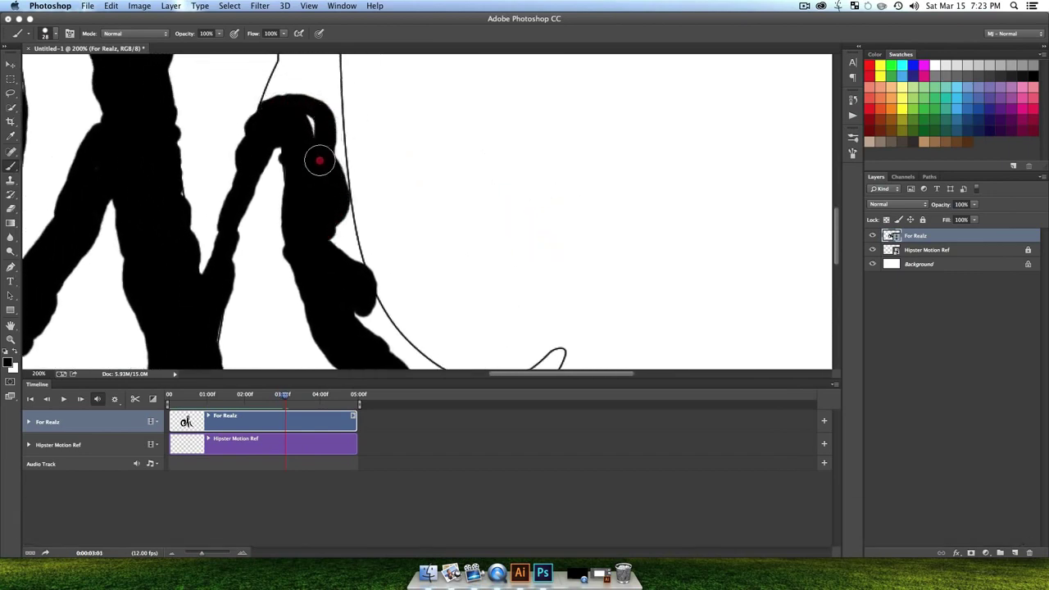
{"action": "key", "text": "space"}
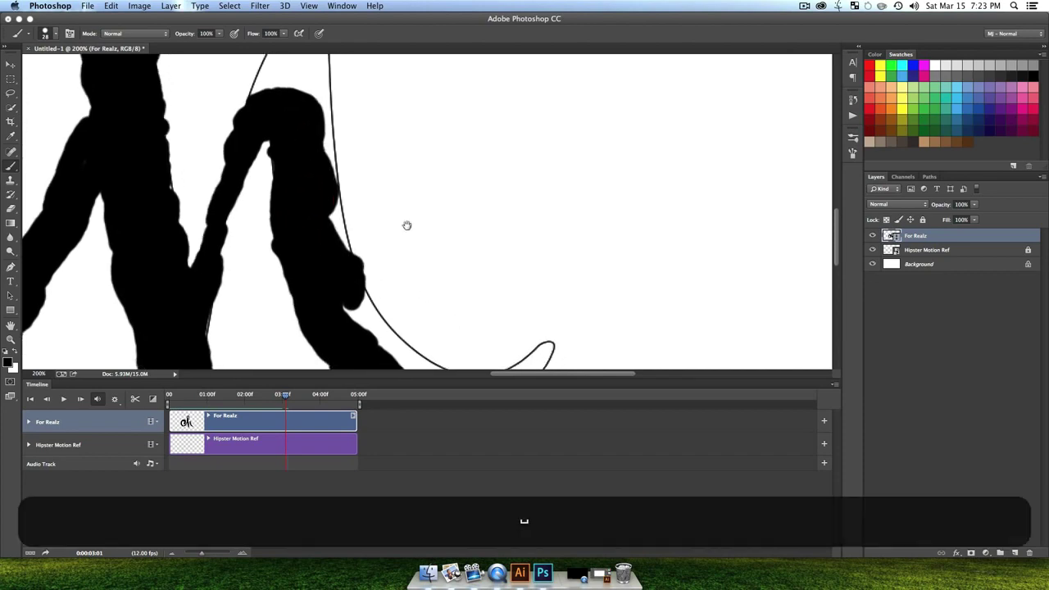
{"action": "mouse_move", "coordinate": [408, 227]}
{"action": "left_mouse_down"}
{"action": "mouse_move", "coordinate": [398, 155]}
{"action": "mouse_move", "coordinate": [430, 221]}
{"action": "mouse_move", "coordinate": [471, 208]}
{"action": "mouse_move", "coordinate": [514, 171]}
{"action": "mouse_move", "coordinate": [455, 202]}
{"action": "mouse_move", "coordinate": [398, 205]}
{"action": "left_mouse_up"}
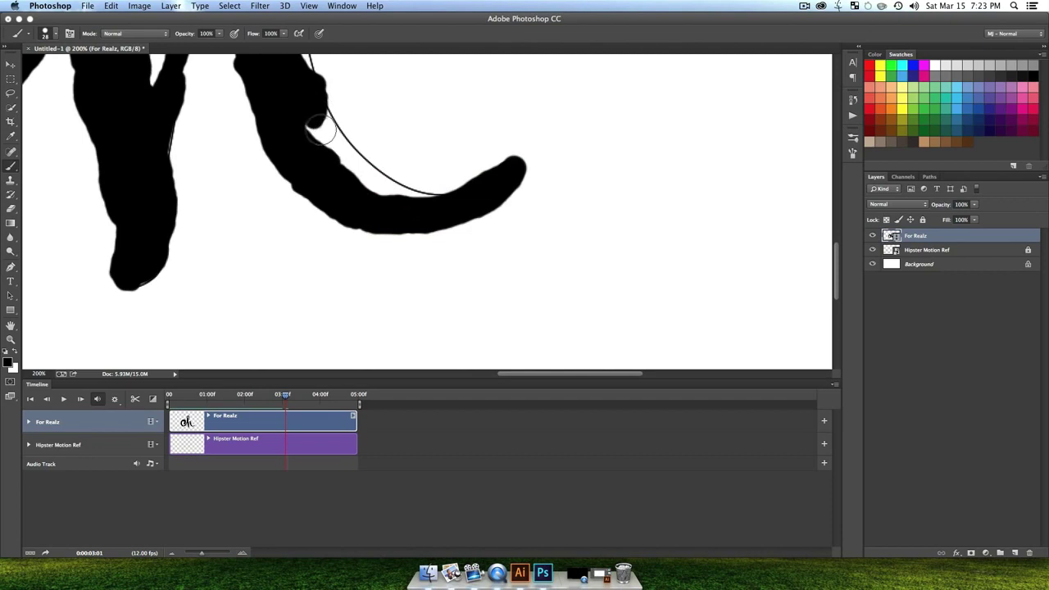
{"action": "mouse_move", "coordinate": [320, 118]}
{"action": "left_mouse_down"}
{"action": "mouse_move", "coordinate": [377, 191]}
{"action": "mouse_move", "coordinate": [432, 199]}
{"action": "mouse_move", "coordinate": [390, 190]}
{"action": "mouse_move", "coordinate": [318, 127]}
{"action": "mouse_move", "coordinate": [373, 179]}
{"action": "left_mouse_up"}
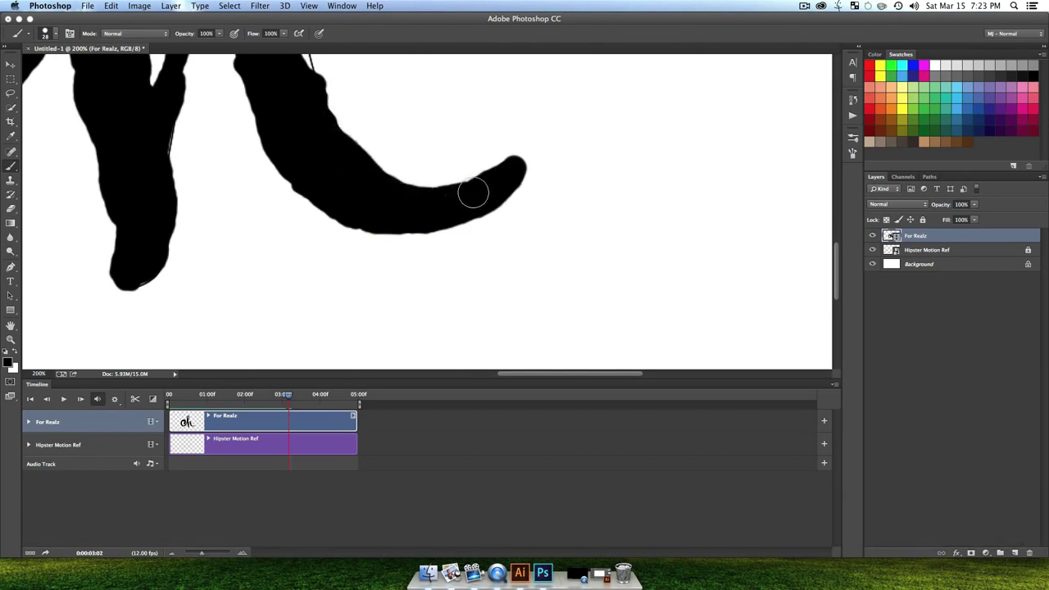
Step: On frames 03:02 and 03:03, build up the top of the right arch and fill its outer edge down to the tail
{"action": "scroll", "coordinate": [442, 161], "scroll_direction": "up", "scroll_amount": 10}
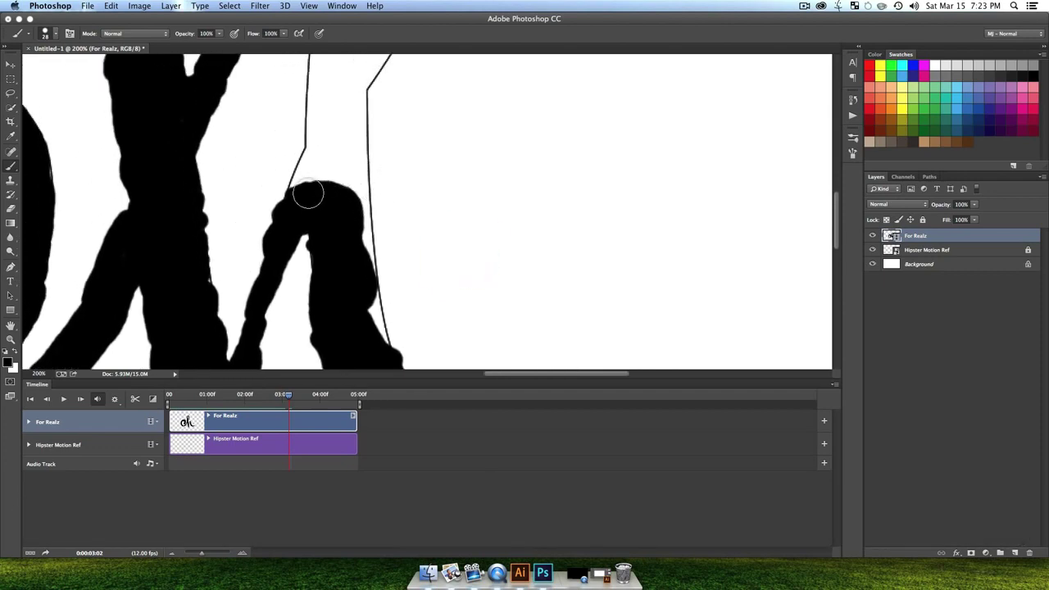
{"action": "mouse_move", "coordinate": [292, 199]}
{"action": "left_mouse_down"}
{"action": "mouse_move", "coordinate": [309, 173]}
{"action": "mouse_move", "coordinate": [351, 188]}
{"action": "left_mouse_up"}
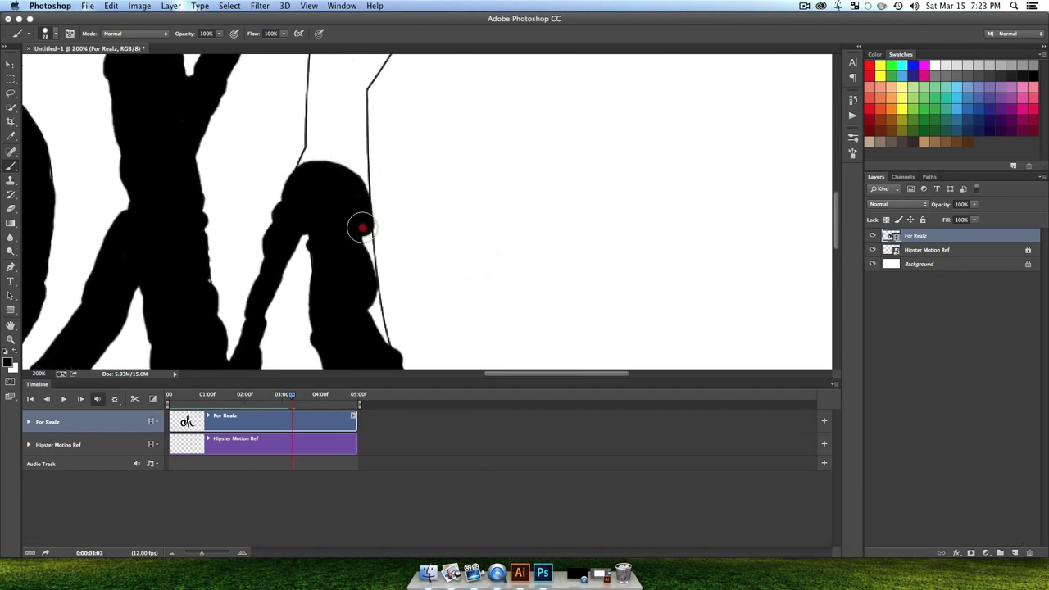
{"action": "scroll", "coordinate": [393, 143], "scroll_direction": "down", "scroll_amount": 8}
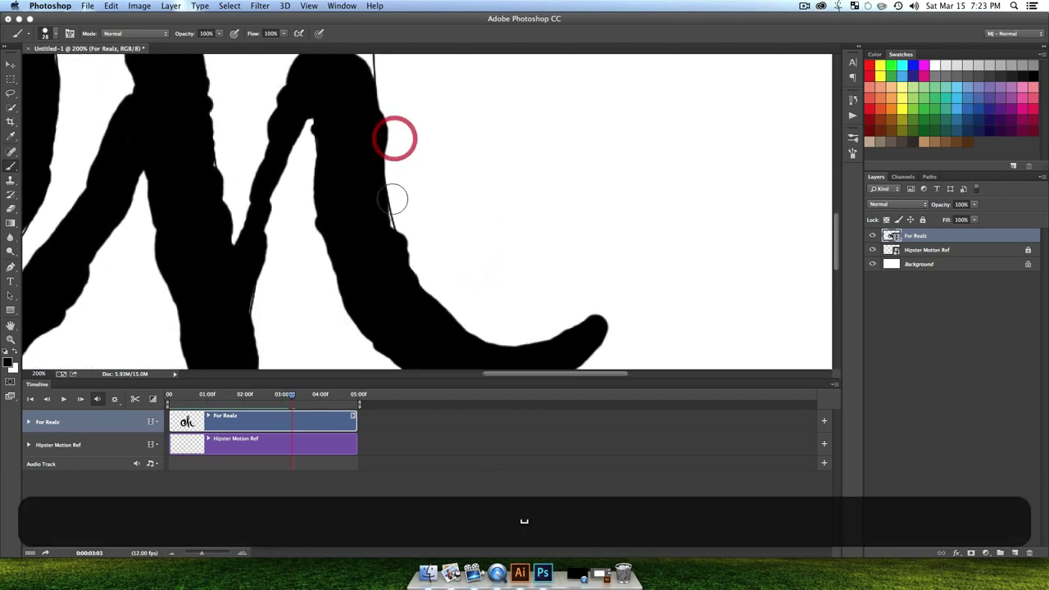
{"action": "key", "text": "space"}
{"action": "left_click_drag", "start_coordinate": [427, 69], "coordinate": [468, 283]}
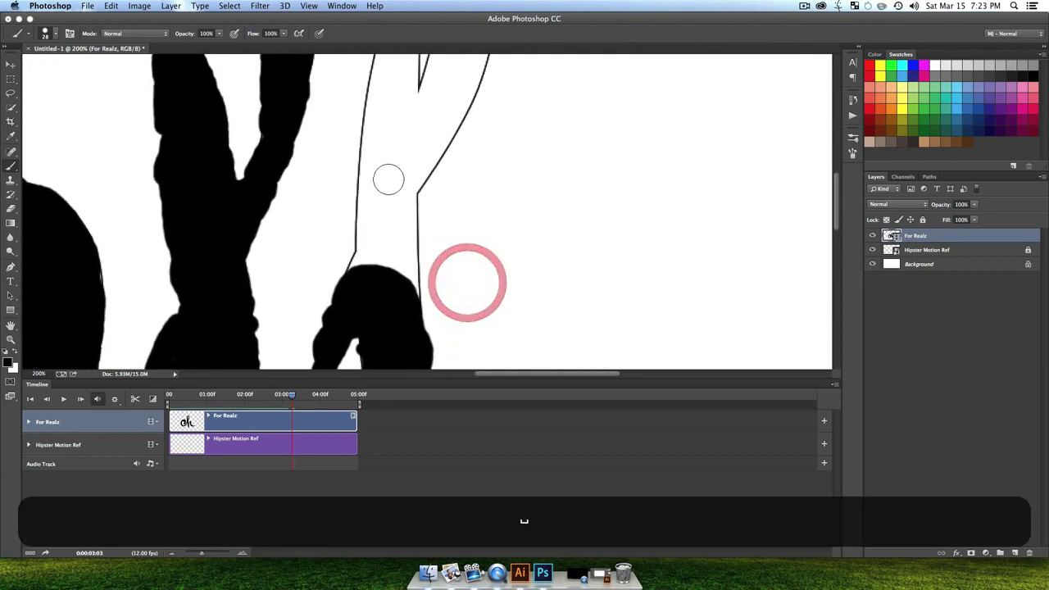
Step: On frames 03:04 and 03:05, paint the black fill upward from the arch into the tall right stem
{"action": "key", "text": "F1"}
{"action": "mouse_move", "coordinate": [357, 261]}
{"action": "left_mouse_down"}
{"action": "mouse_move", "coordinate": [374, 233]}
{"action": "mouse_move", "coordinate": [382, 252]}
{"action": "mouse_move", "coordinate": [402, 243]}
{"action": "mouse_move", "coordinate": [414, 306]}
{"action": "left_mouse_up"}
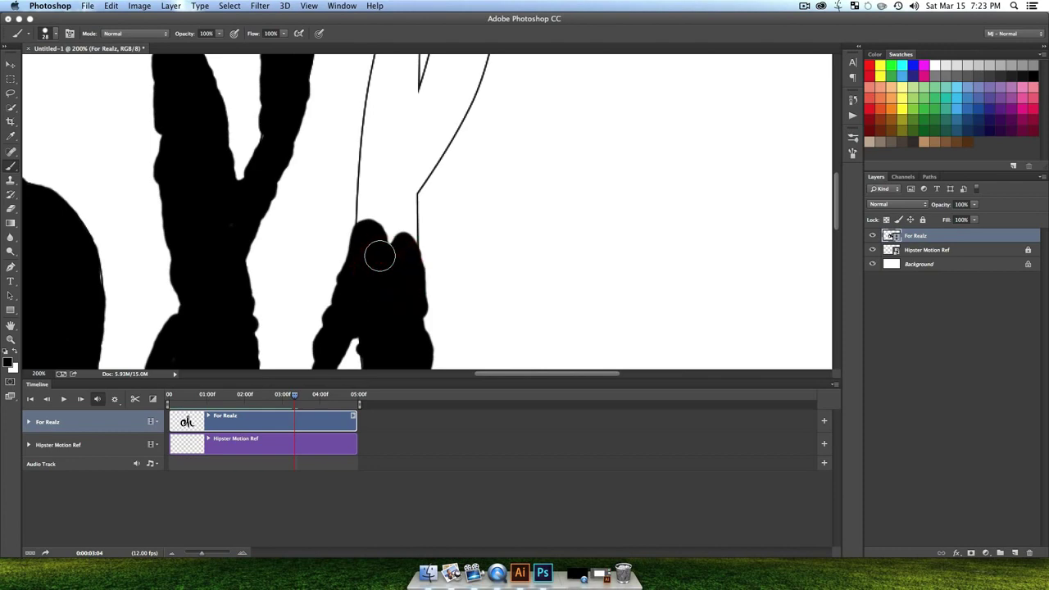
{"action": "key", "text": "F1"}
{"action": "left_click", "coordinate": [355, 228]}
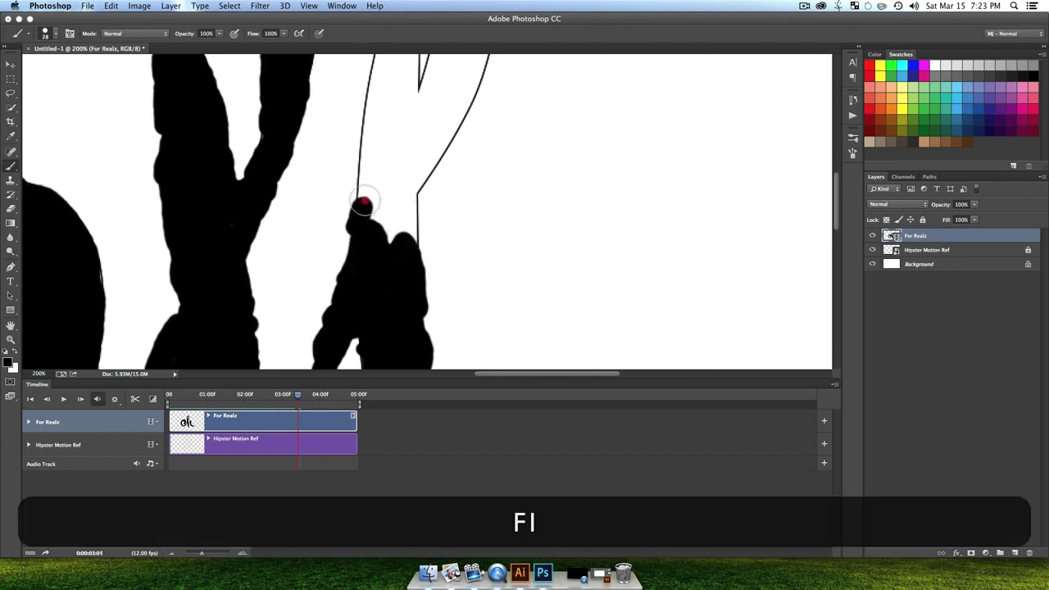
{"action": "mouse_move", "coordinate": [364, 204]}
{"action": "left_mouse_down"}
{"action": "mouse_move", "coordinate": [390, 219]}
{"action": "mouse_move", "coordinate": [418, 187]}
{"action": "mouse_move", "coordinate": [411, 247]}
{"action": "mouse_move", "coordinate": [366, 221]}
{"action": "mouse_move", "coordinate": [362, 186]}
{"action": "mouse_move", "coordinate": [371, 156]}
{"action": "mouse_move", "coordinate": [386, 191]}
{"action": "mouse_move", "coordinate": [402, 179]}
{"action": "mouse_move", "coordinate": [415, 129]}
{"action": "mouse_move", "coordinate": [432, 125]}
{"action": "mouse_move", "coordinate": [419, 177]}
{"action": "left_mouse_up"}
Step: On frames 03:06 and 03:07, extend the paint up the right stem to the base of its split
{"action": "key", "text": "F1"}
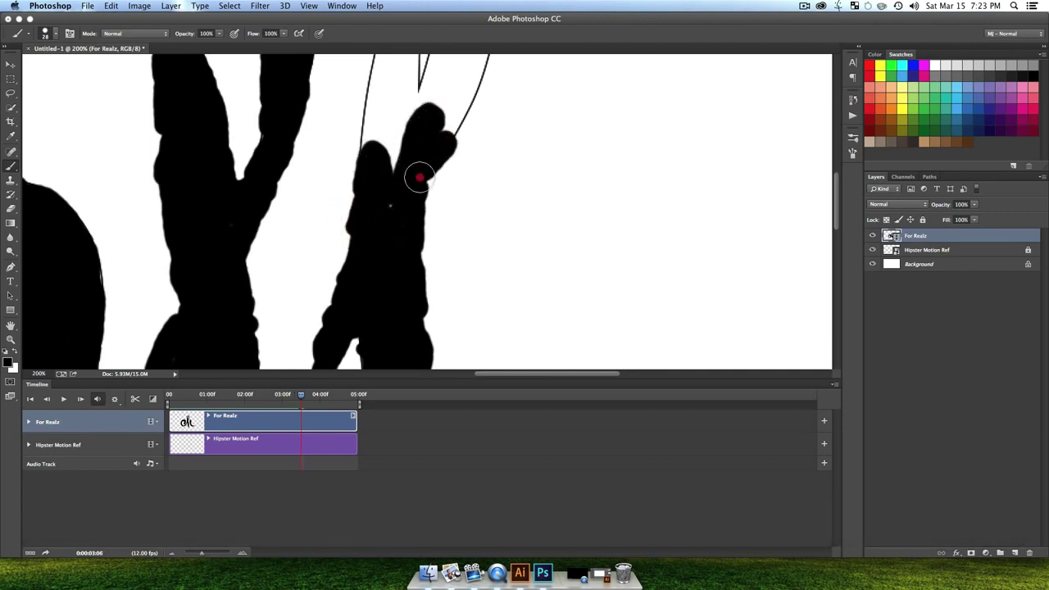
{"action": "key", "text": "F1"}
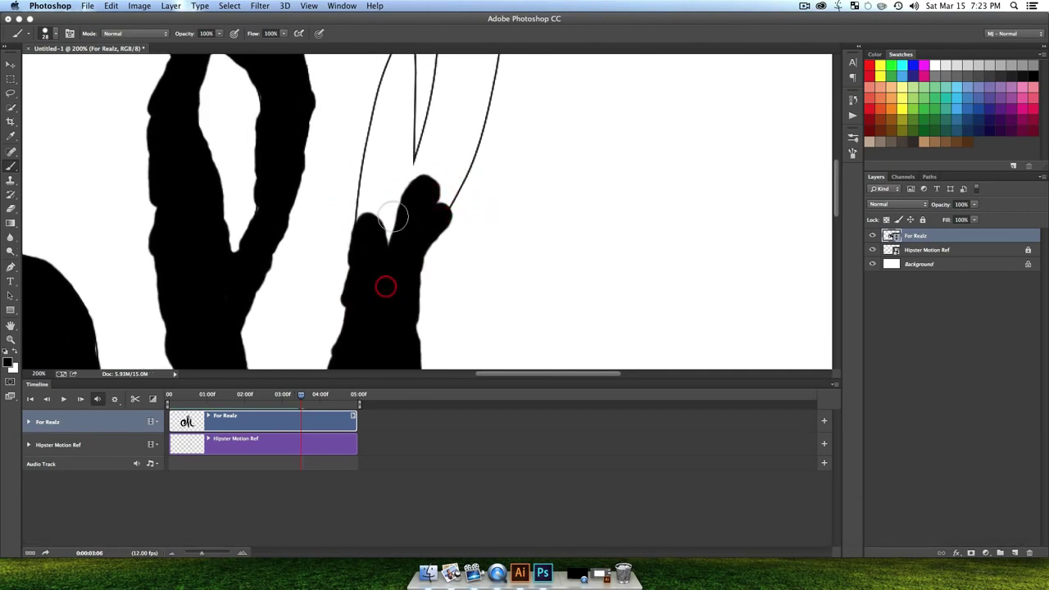
{"action": "mouse_move", "coordinate": [369, 226]}
{"action": "left_mouse_down"}
{"action": "mouse_move", "coordinate": [361, 197]}
{"action": "mouse_move", "coordinate": [369, 173]}
{"action": "mouse_move", "coordinate": [385, 191]}
{"action": "mouse_move", "coordinate": [402, 172]}
{"action": "mouse_move", "coordinate": [410, 188]}
{"action": "mouse_move", "coordinate": [459, 152]}
{"action": "mouse_move", "coordinate": [438, 218]}
{"action": "mouse_move", "coordinate": [455, 168]}
{"action": "left_mouse_up"}
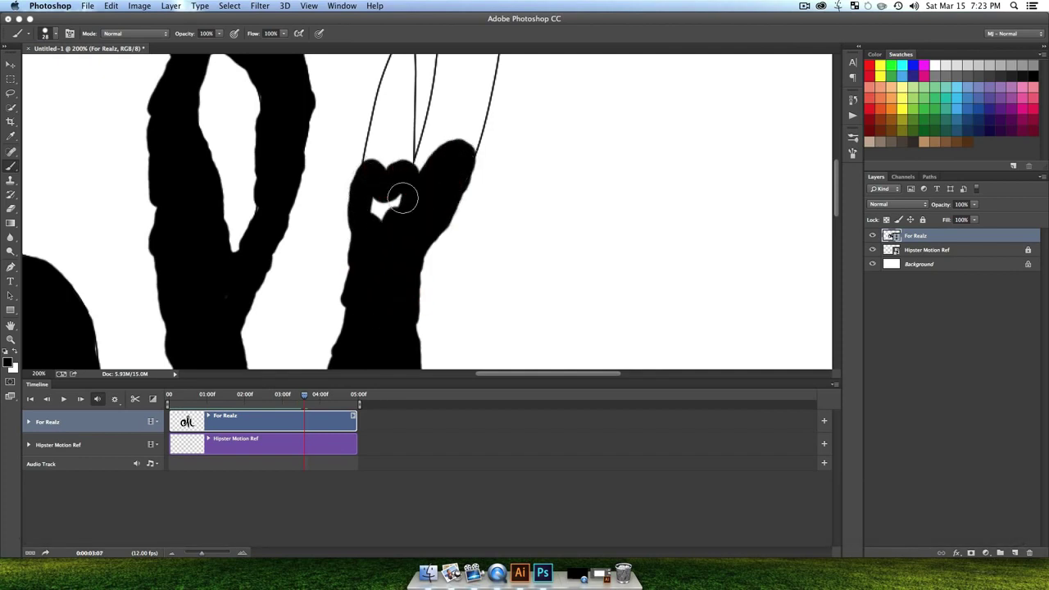
{"action": "mouse_move", "coordinate": [385, 213]}
{"action": "left_mouse_down"}
{"action": "mouse_move", "coordinate": [415, 216]}
{"action": "mouse_move", "coordinate": [457, 181]}
{"action": "mouse_move", "coordinate": [459, 243]}
{"action": "mouse_move", "coordinate": [402, 282]}
{"action": "mouse_move", "coordinate": [417, 233]}
{"action": "mouse_move", "coordinate": [467, 227]}
{"action": "mouse_move", "coordinate": [459, 234]}
{"action": "left_mouse_up"}
Step: On frames 03:08 and 03:09, paint past the split into the lower part of both branches of the right stem
{"action": "key", "text": "F1"}
{"action": "mouse_move", "coordinate": [421, 264]}
{"action": "left_mouse_down"}
{"action": "mouse_move", "coordinate": [388, 249]}
{"action": "mouse_move", "coordinate": [357, 277]}
{"action": "mouse_move", "coordinate": [403, 249]}
{"action": "mouse_move", "coordinate": [376, 296]}
{"action": "left_mouse_up"}
{"action": "key", "text": "F1"}
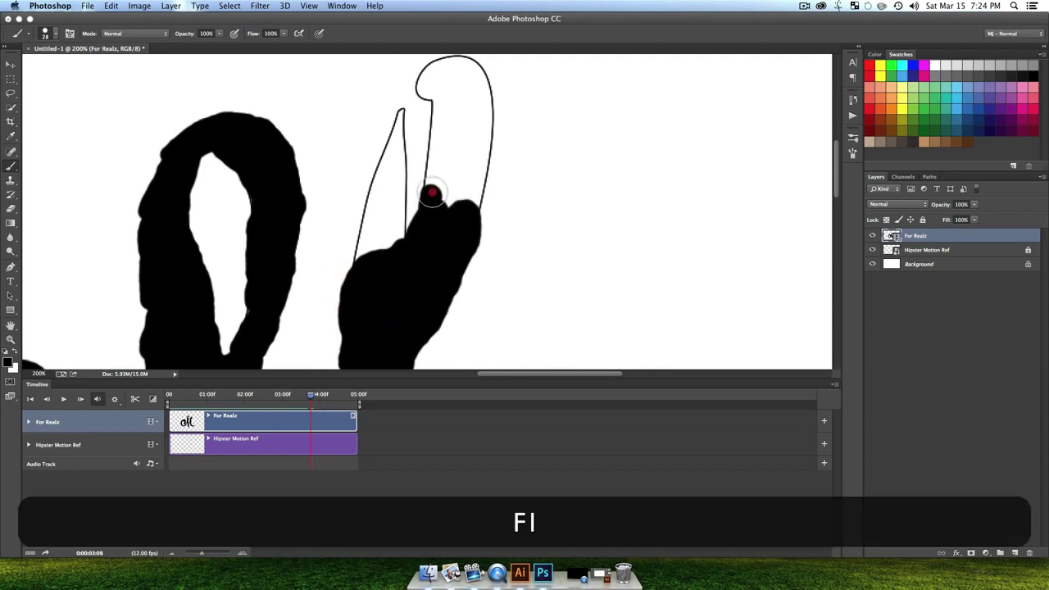
{"action": "mouse_move", "coordinate": [432, 193]}
{"action": "left_mouse_down"}
{"action": "mouse_move", "coordinate": [482, 169]}
{"action": "mouse_move", "coordinate": [444, 189]}
{"action": "left_mouse_up"}
Step: On frames 03:10 and 03:11, continue painting both branches of the right stem upward inside the outline
{"action": "key", "text": "F1"}
{"action": "mouse_move", "coordinate": [361, 273]}
{"action": "left_mouse_down"}
{"action": "mouse_move", "coordinate": [363, 230]}
{"action": "mouse_move", "coordinate": [392, 250]}
{"action": "left_mouse_up"}
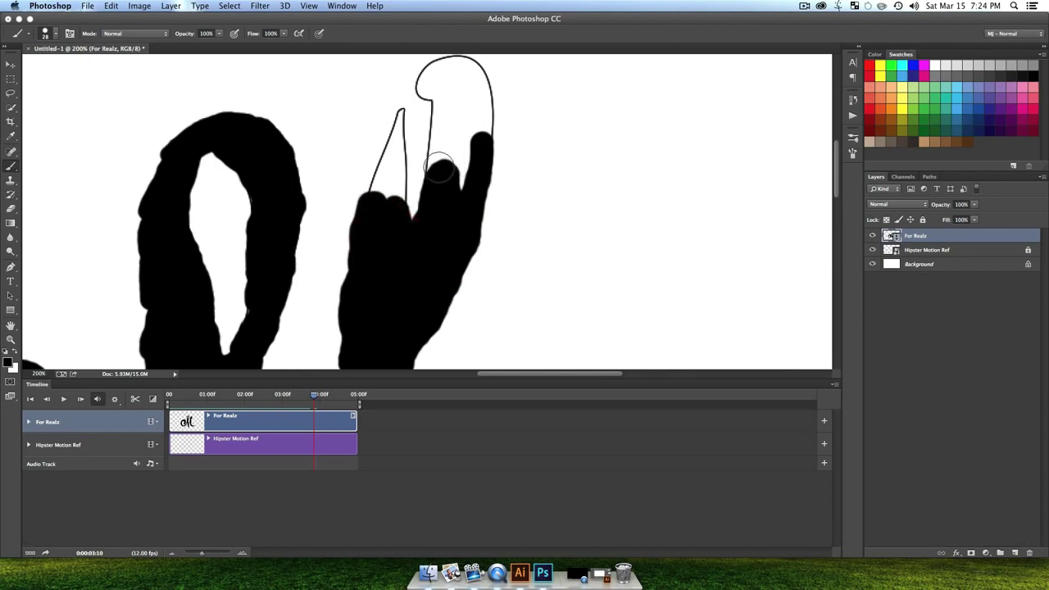
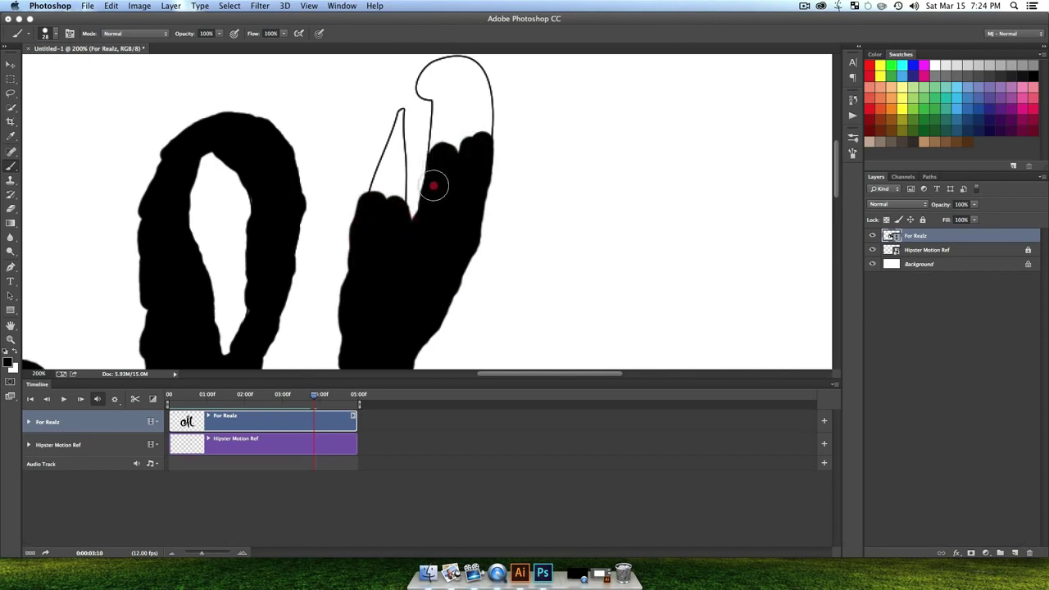
{"action": "left_click_drag", "start_coordinate": [433, 187], "coordinate": [434, 192]}
{"action": "key", "text": "F1"}
{"action": "mouse_move", "coordinate": [367, 197]}
{"action": "left_mouse_down"}
{"action": "mouse_move", "coordinate": [379, 169]}
{"action": "mouse_move", "coordinate": [393, 194]}
{"action": "left_mouse_up"}
{"action": "mouse_move", "coordinate": [443, 154]}
{"action": "left_mouse_down"}
{"action": "mouse_move", "coordinate": [438, 106]}
{"action": "mouse_move", "coordinate": [487, 110]}
{"action": "mouse_move", "coordinate": [447, 143]}
{"action": "left_mouse_up"}
Step: On frames 04:00 and 04:01, fill the hooked top of the right stem and join it to the narrow left branch
{"action": "key", "text": "F1"}
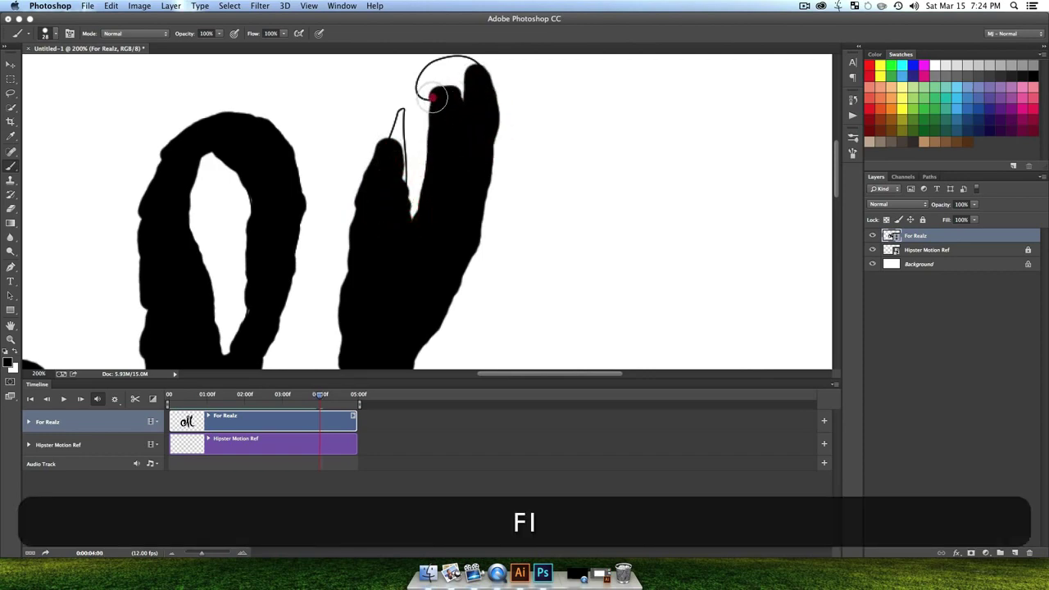
{"action": "mouse_move", "coordinate": [435, 97]}
{"action": "left_mouse_down"}
{"action": "mouse_move", "coordinate": [452, 72]}
{"action": "mouse_move", "coordinate": [450, 89]}
{"action": "left_mouse_up"}
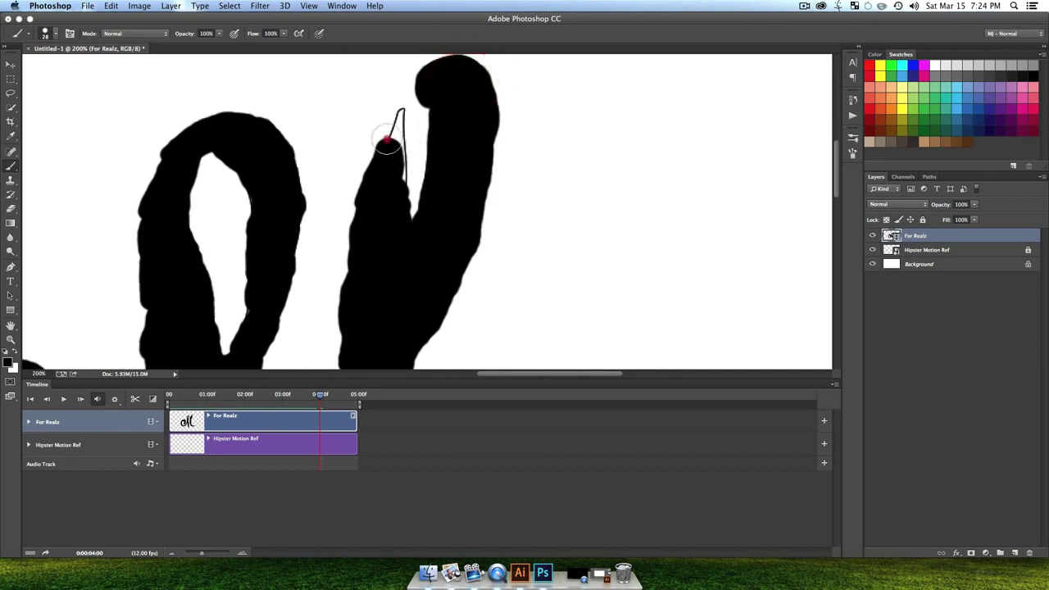
{"action": "left_click_drag", "start_coordinate": [386, 150], "coordinate": [397, 172]}
{"action": "key", "text": "F1"}
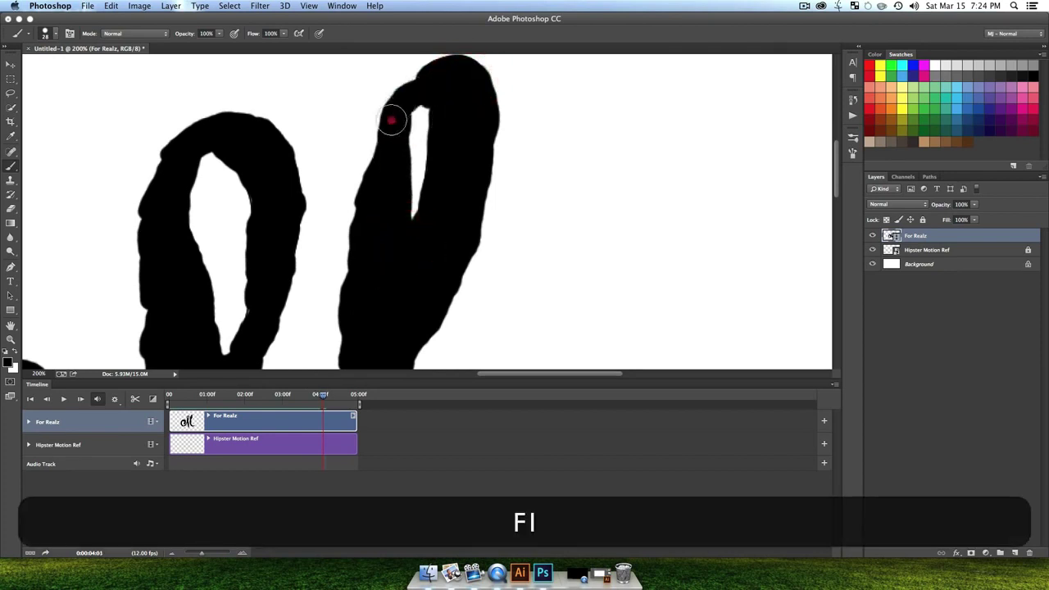
{"action": "left_click_drag", "start_coordinate": [391, 121], "coordinate": [413, 88]}
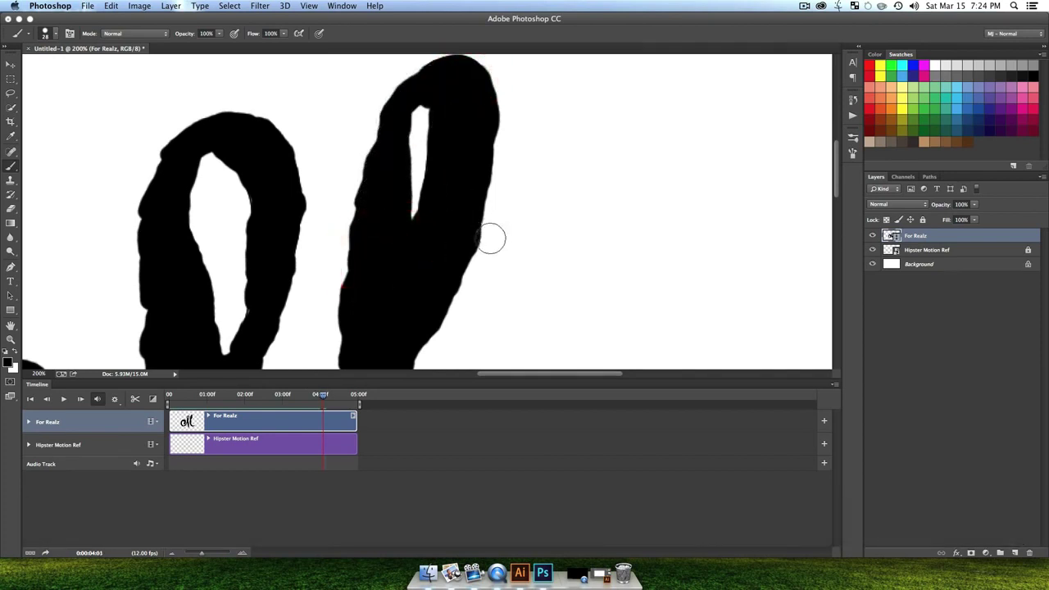
Step: Zoom out to view the whole lettering, switch to the Move tool and play back the painted animation
{"action": "key", "text": "z"}
{"action": "left_click", "coordinate": [471, 267], "text": "alt"}
{"action": "left_click", "coordinate": [469, 259], "text": "alt"}
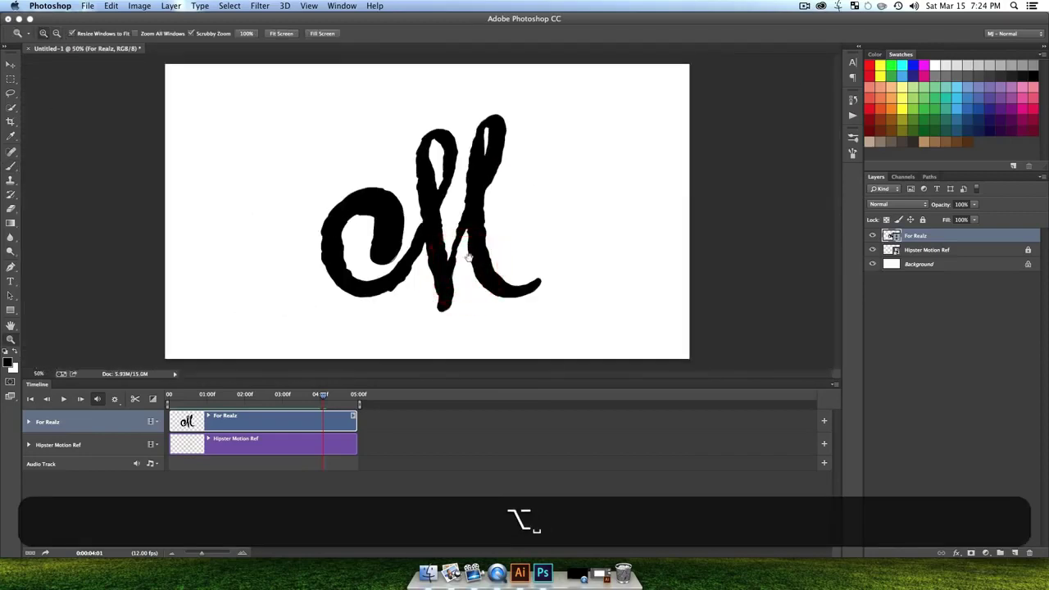
{"action": "left_click", "coordinate": [460, 230]}
{"action": "key", "text": "space"}
{"action": "key", "text": "v"}
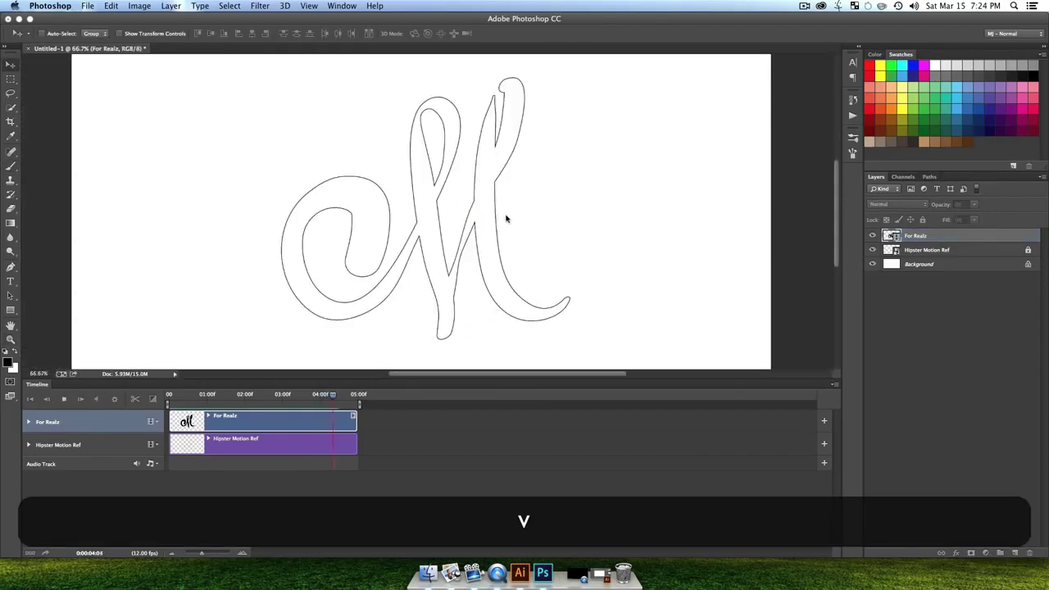
{"action": "key", "text": "space"}
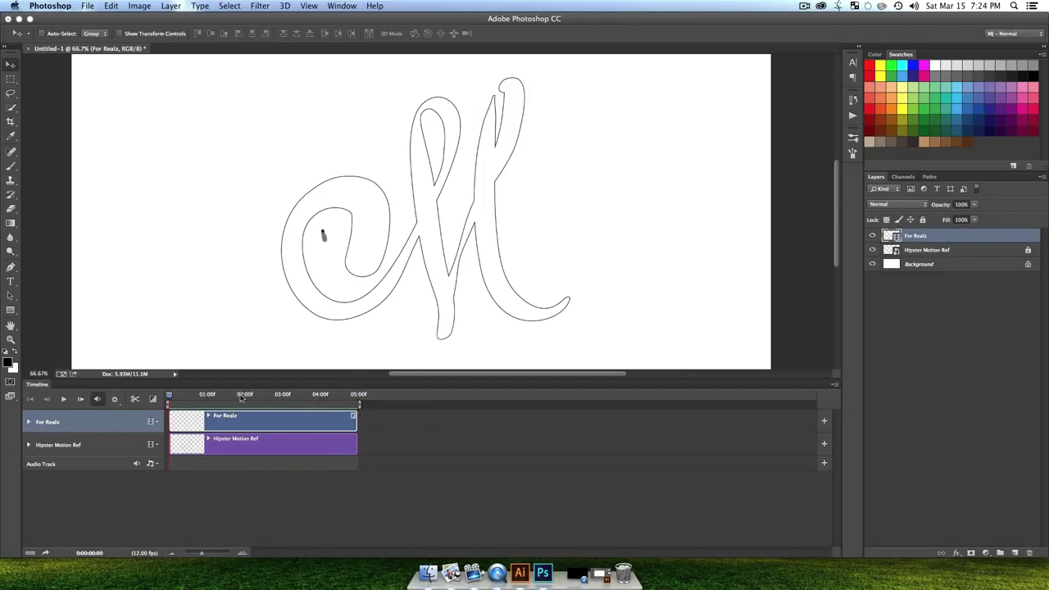
Step: Return the playhead to the first frame and preview the lettering animation from the start
{"action": "left_click_drag", "start_coordinate": [238, 402], "coordinate": [170, 403]}
{"action": "left_click", "coordinate": [64, 399]}
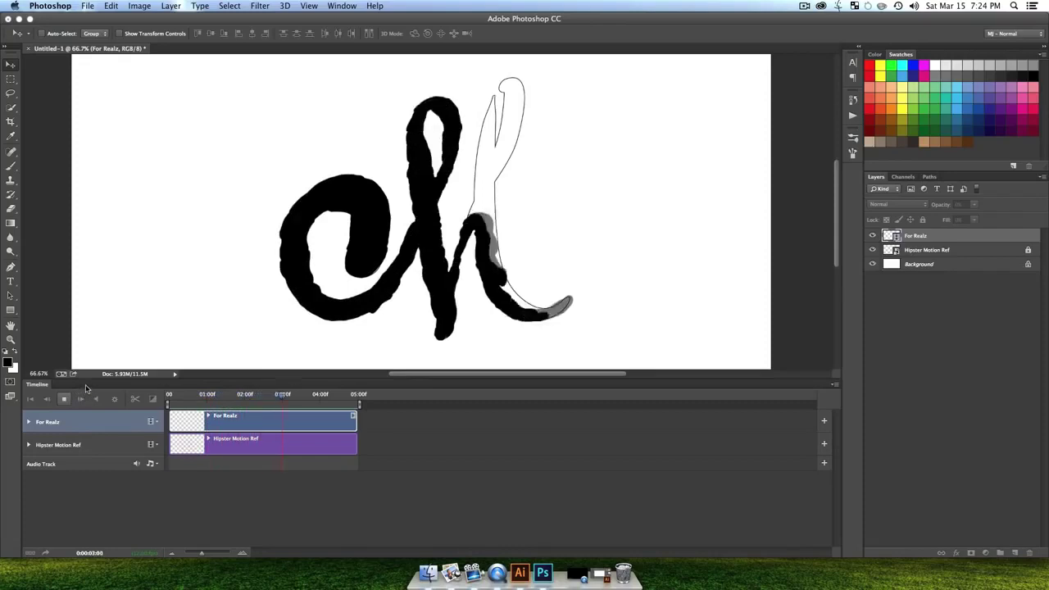
{"action": "key", "text": "space"}
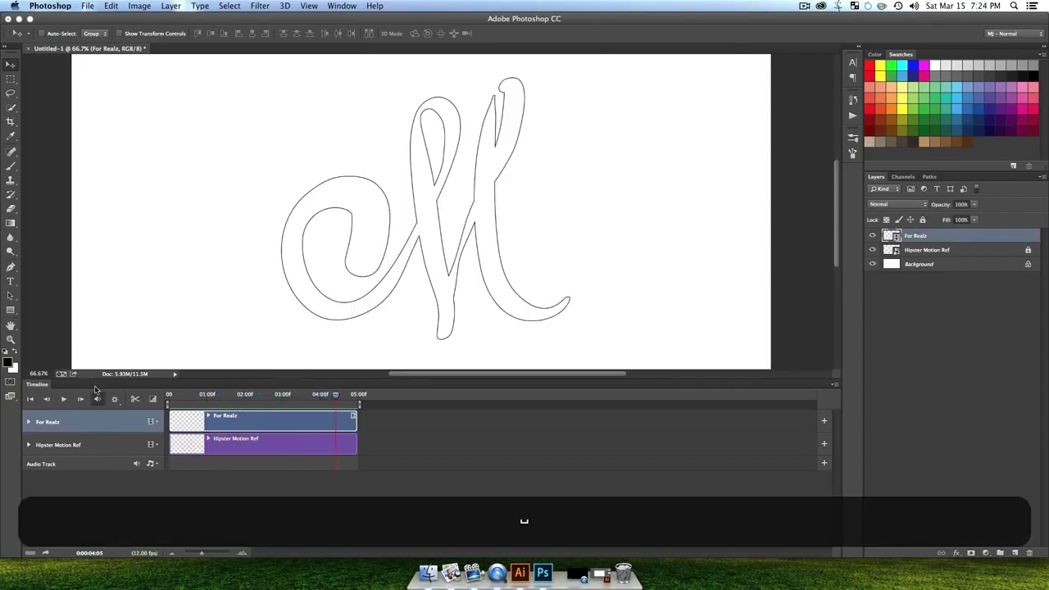
Step: Scrub the timeline to frame 02:09 and turn off onion skins
{"action": "mouse_move", "coordinate": [277, 396]}
{"action": "left_mouse_down"}
{"action": "mouse_move", "coordinate": [199, 398]}
{"action": "mouse_move", "coordinate": [291, 415]}
{"action": "mouse_move", "coordinate": [273, 415]}
{"action": "left_mouse_up"}
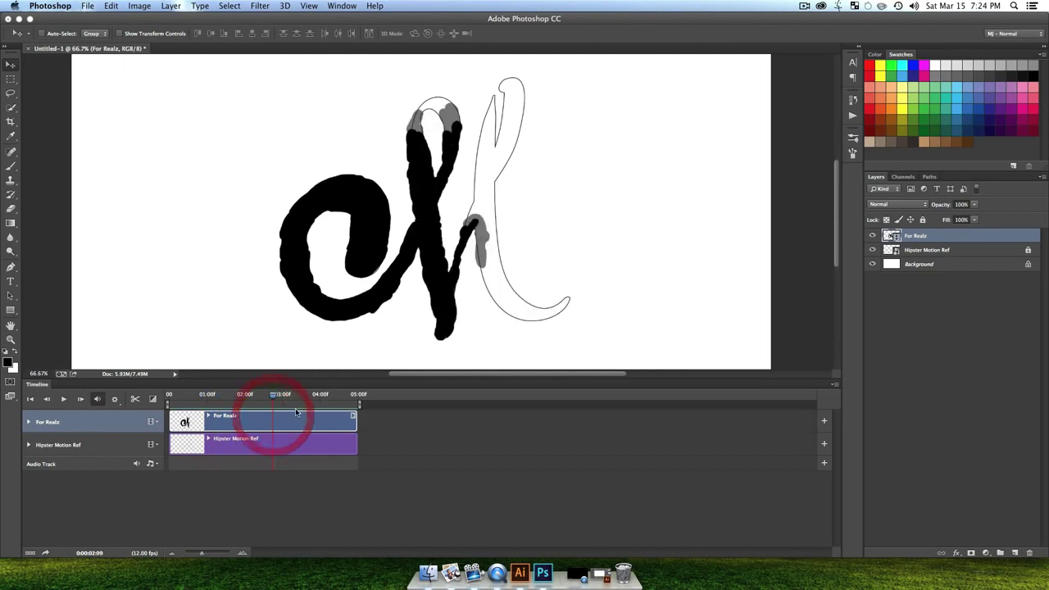
{"action": "key", "text": "ctrl"}
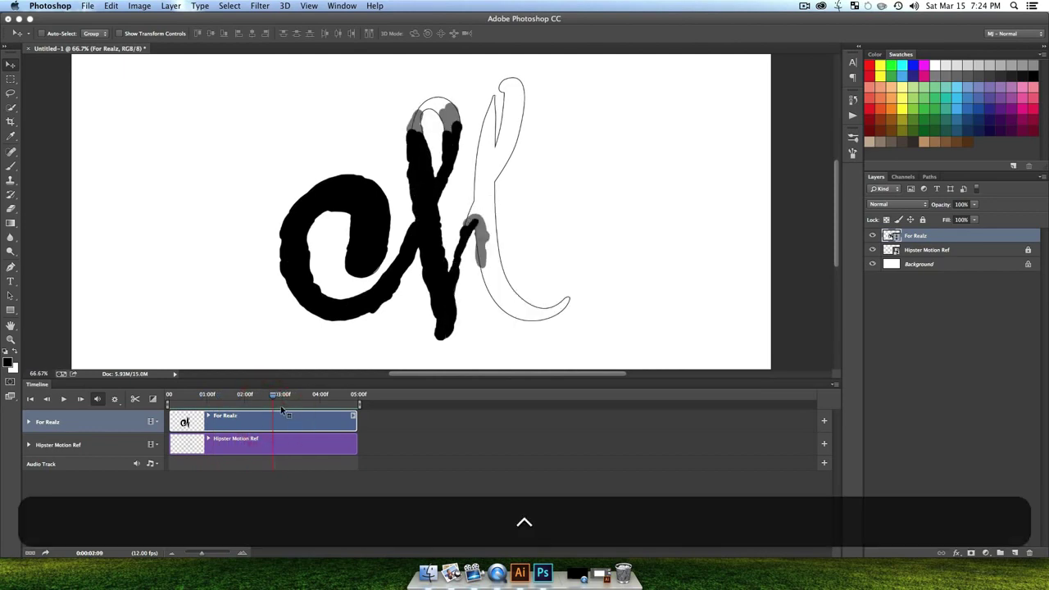
{"action": "key", "text": "ctrl+super+s"}
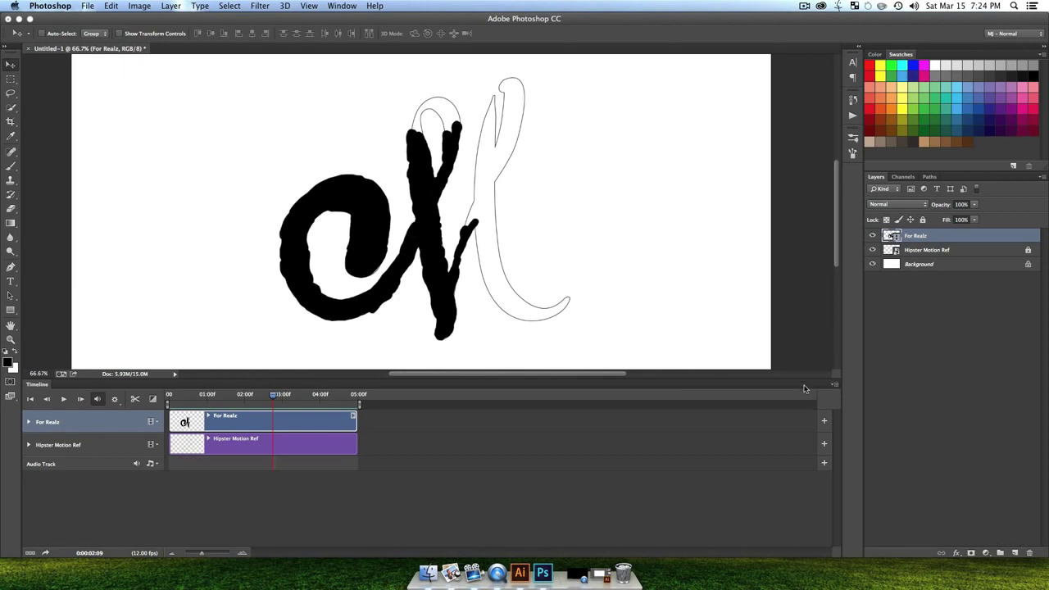
{"action": "left_click", "coordinate": [835, 385]}
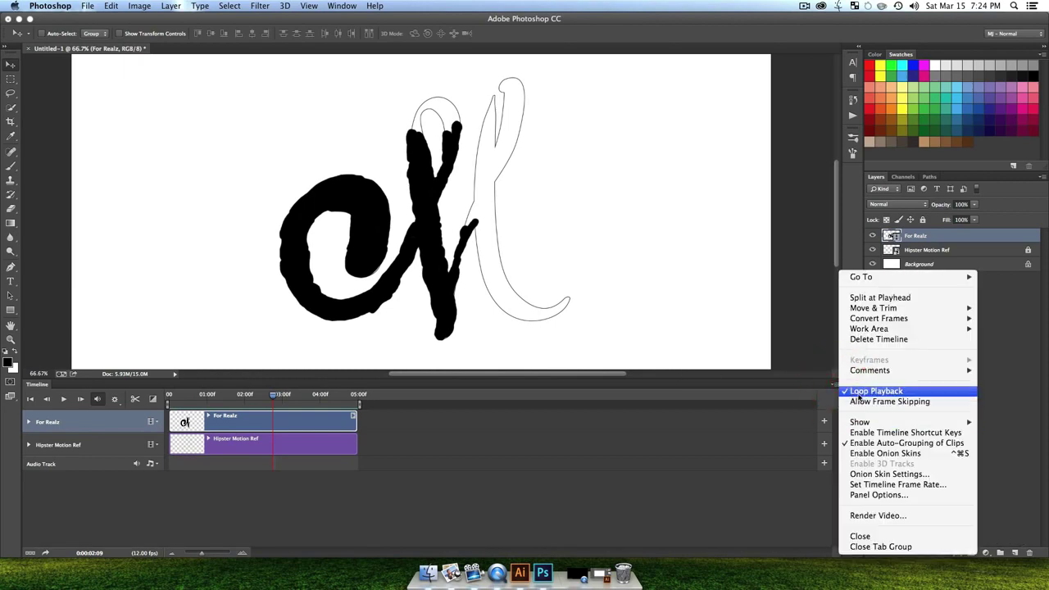
{"action": "left_click", "coordinate": [459, 458]}
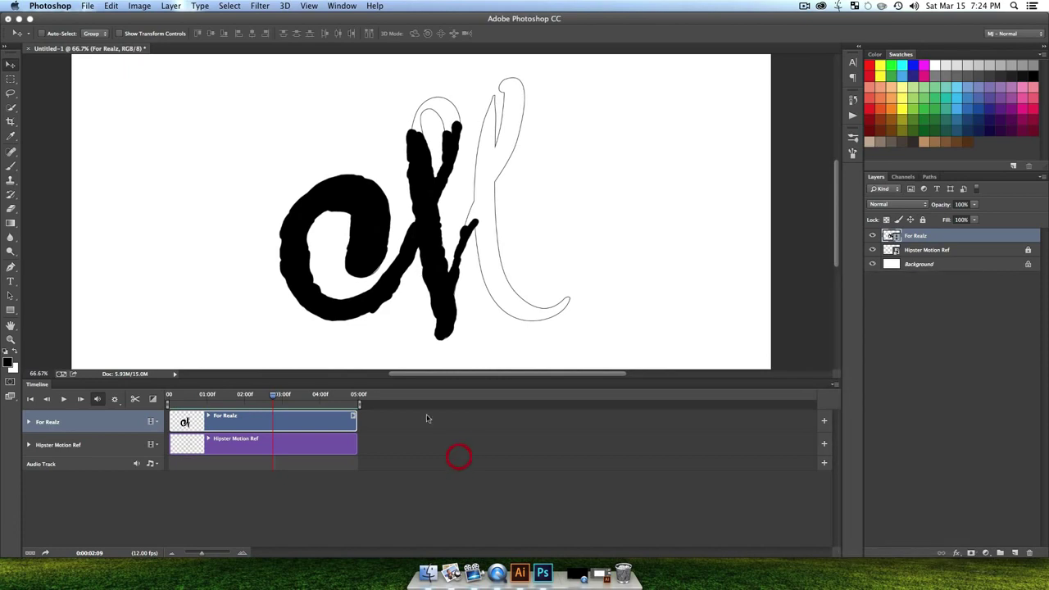
Step: Play back the lettering animation without onion skins, stop it, and hide the Hipster Motion Ref layer
{"action": "left_click", "coordinate": [65, 399]}
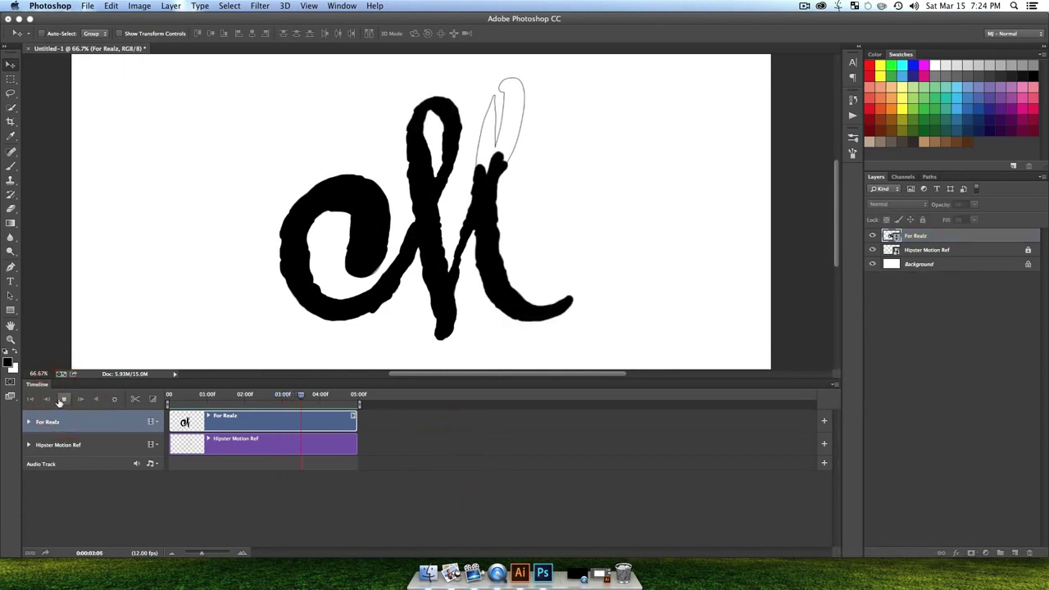
{"action": "left_click", "coordinate": [64, 399]}
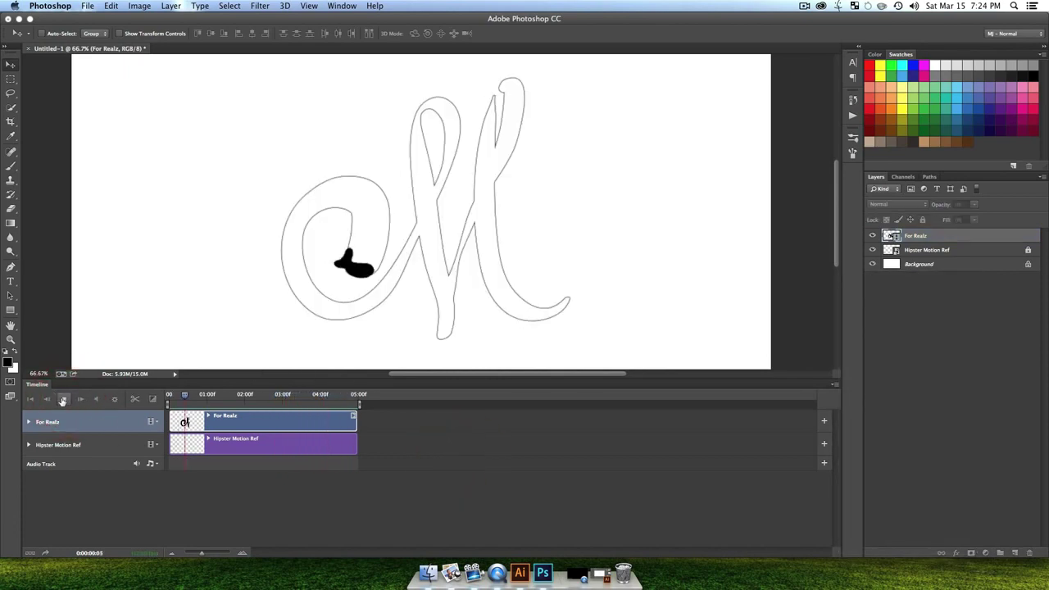
{"action": "left_click", "coordinate": [64, 399]}
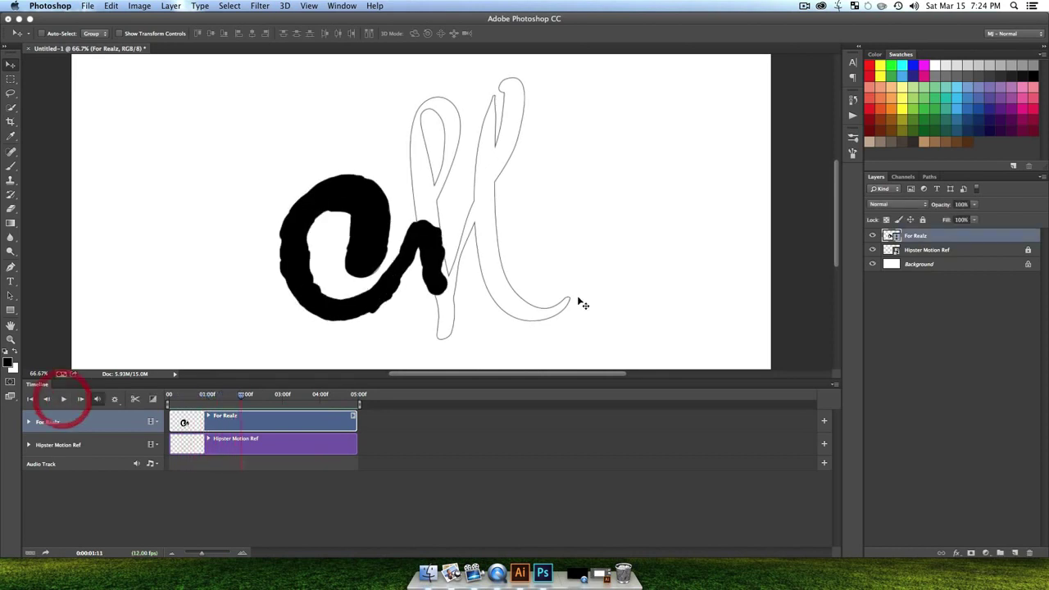
{"action": "left_click", "coordinate": [872, 250]}
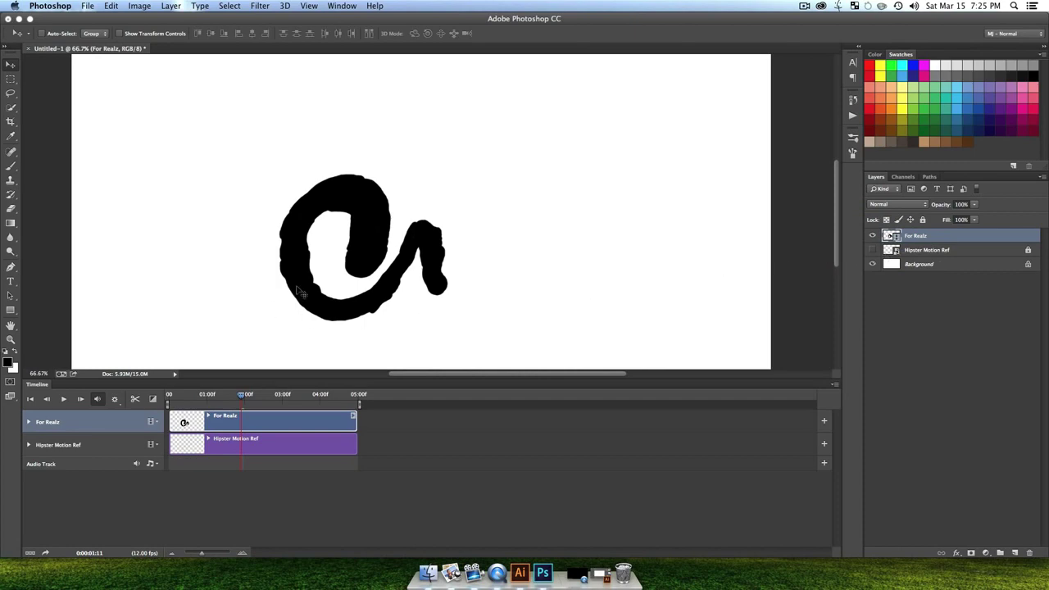
Step: On frames 00:05 and 00:06, brush a small black ink dot above and beside the starting stroke, turning onion skins back on
{"action": "mouse_move", "coordinate": [243, 400]}
{"action": "left_mouse_down"}
{"action": "mouse_move", "coordinate": [168, 402]}
{"action": "mouse_move", "coordinate": [185, 405]}
{"action": "left_mouse_up"}
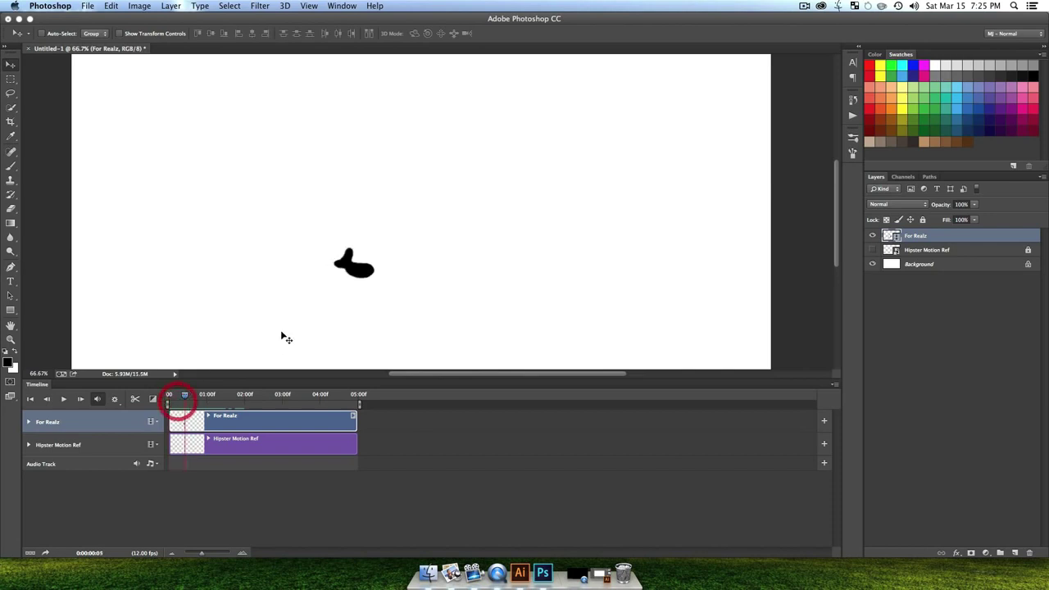
{"action": "key", "text": "z"}
{"action": "left_click", "coordinate": [361, 245]}
{"action": "left_click", "coordinate": [364, 243]}
{"action": "key", "text": "space"}
{"action": "left_click_drag", "start_coordinate": [346, 249], "coordinate": [388, 254]}
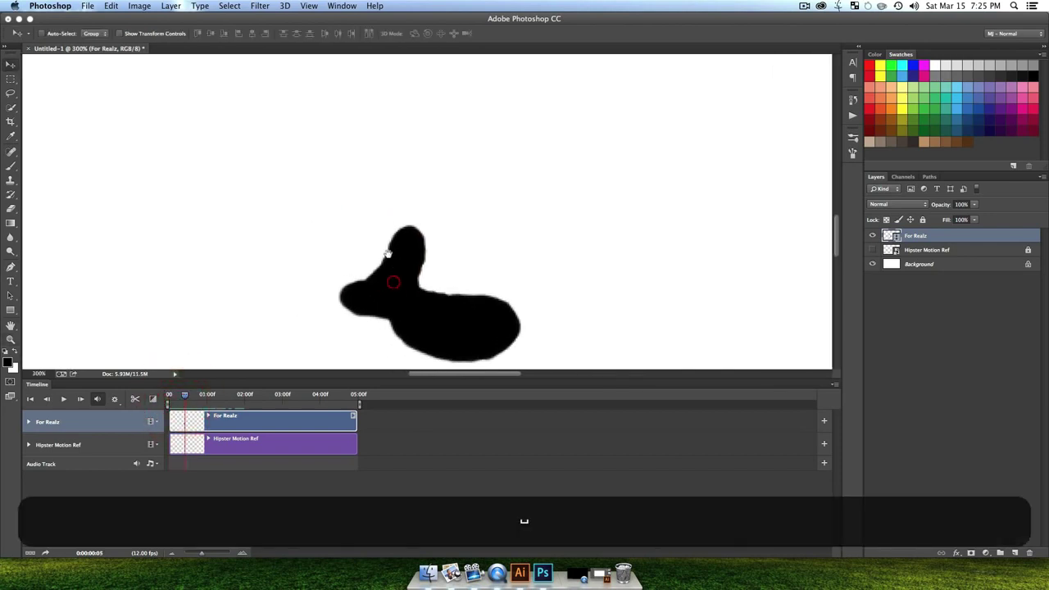
{"action": "key", "text": "alt+z"}
{"action": "left_click", "coordinate": [393, 230], "text": "alt"}
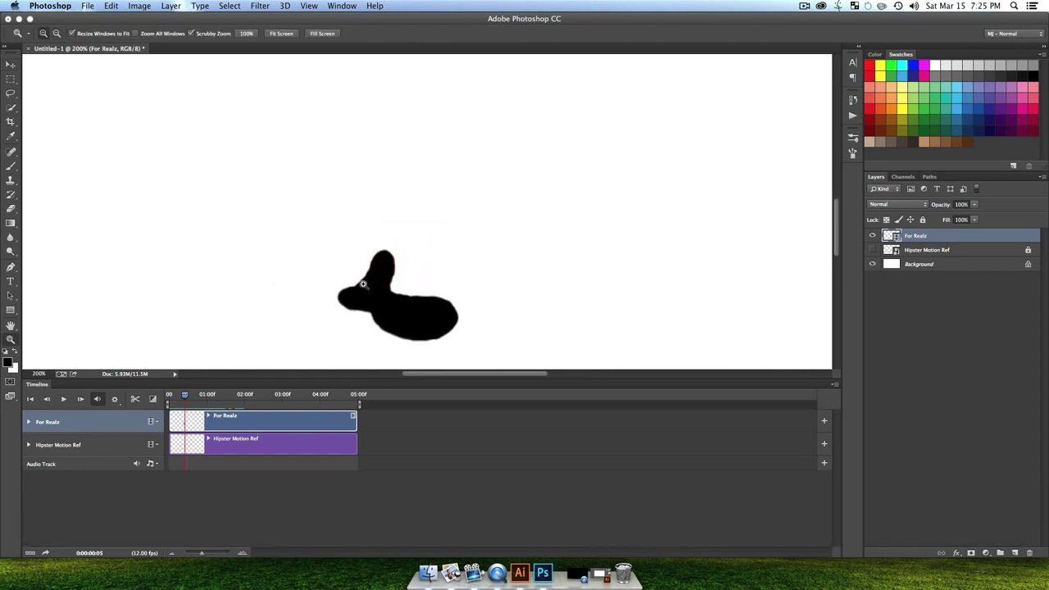
{"action": "key", "text": "b"}
{"action": "left_click", "coordinate": [355, 241]}
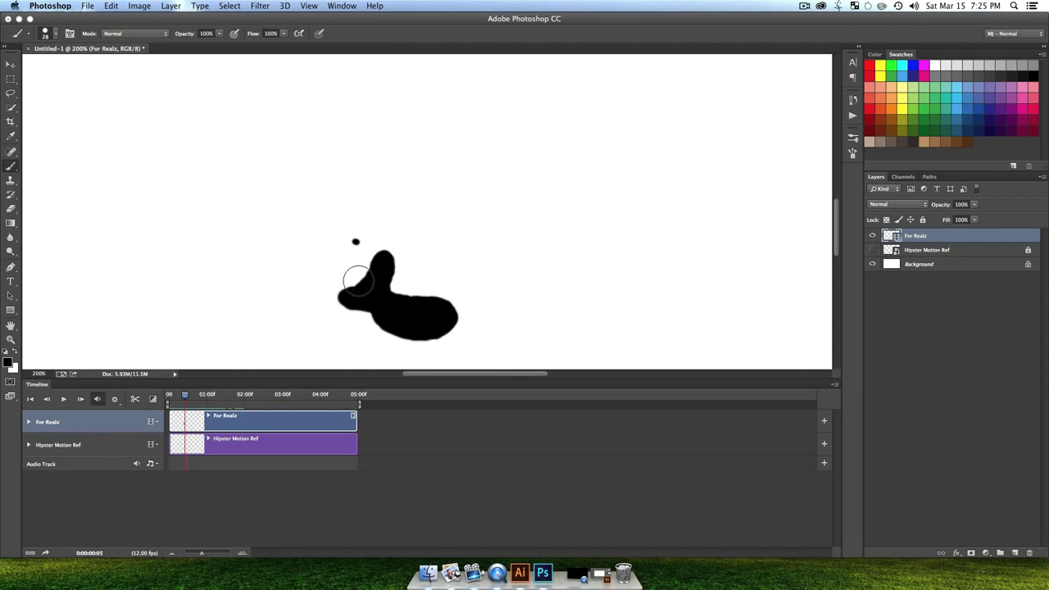
{"action": "key", "text": "ctrl+super+s"}
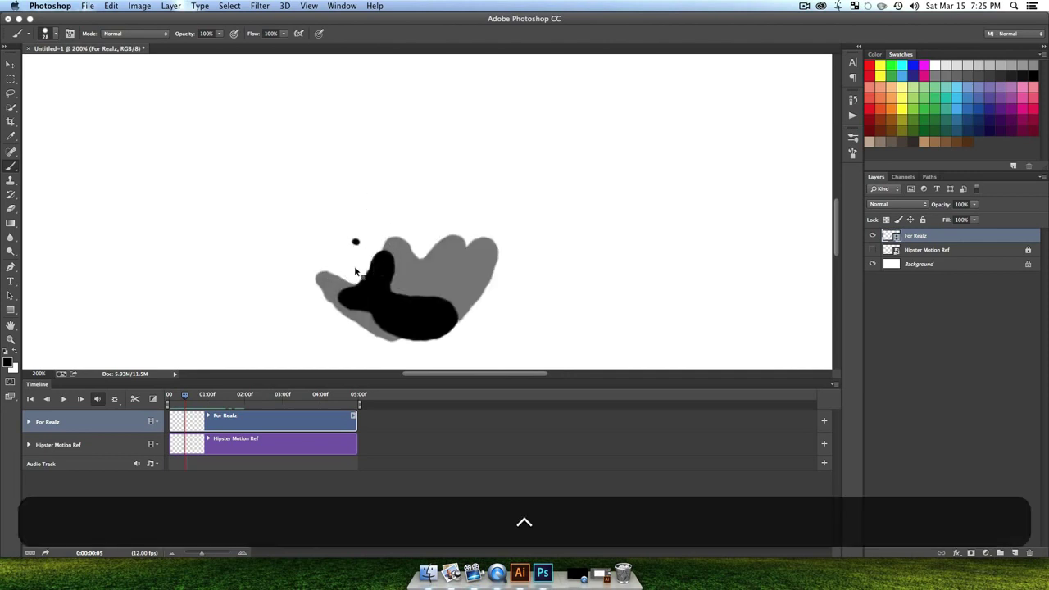
{"action": "key", "text": "ctrl+super+x"}
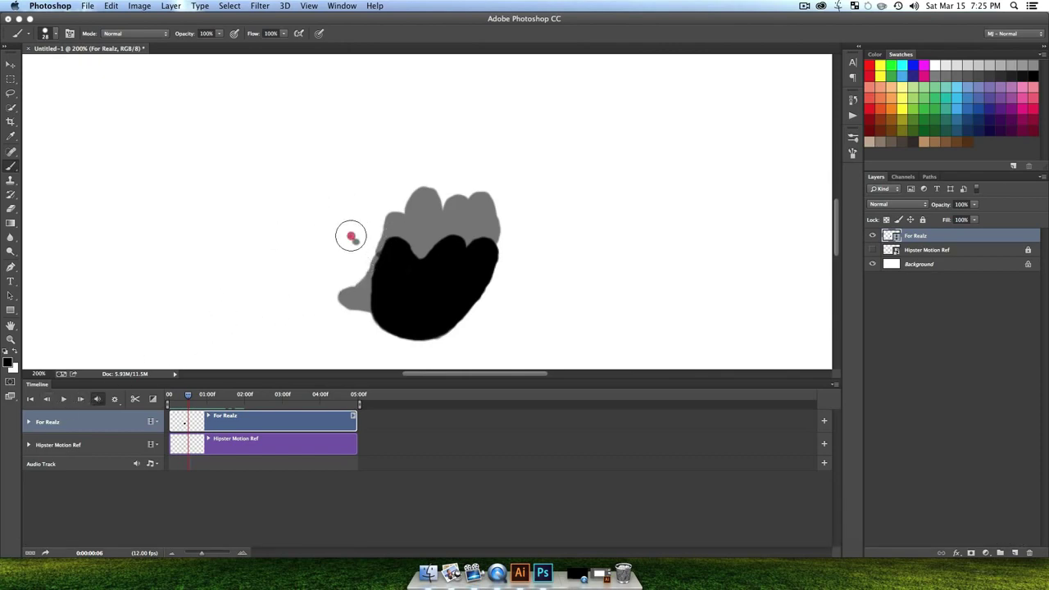
Step: On frames 00:07 to 00:09, paint the ink splatter travelling up and away inside the curl, breaking into small drops on 00:09
{"action": "key", "text": "ctrl+super+x"}
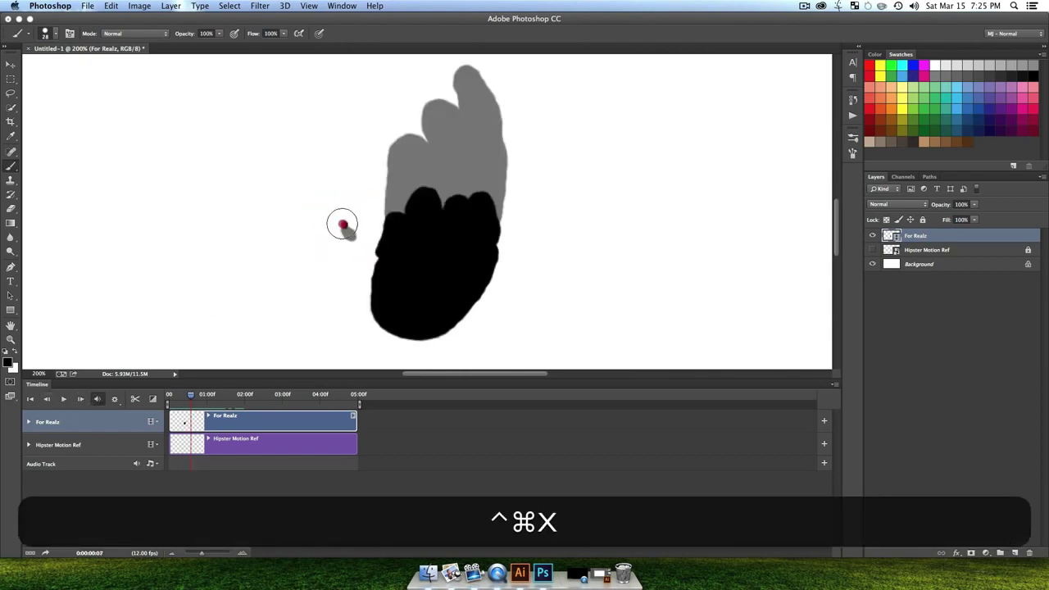
{"action": "mouse_move", "coordinate": [342, 224]}
{"action": "left_mouse_down"}
{"action": "mouse_move", "coordinate": [323, 204]}
{"action": "mouse_move", "coordinate": [347, 241]}
{"action": "left_mouse_up"}
{"action": "key", "text": "ctrl+super+x"}
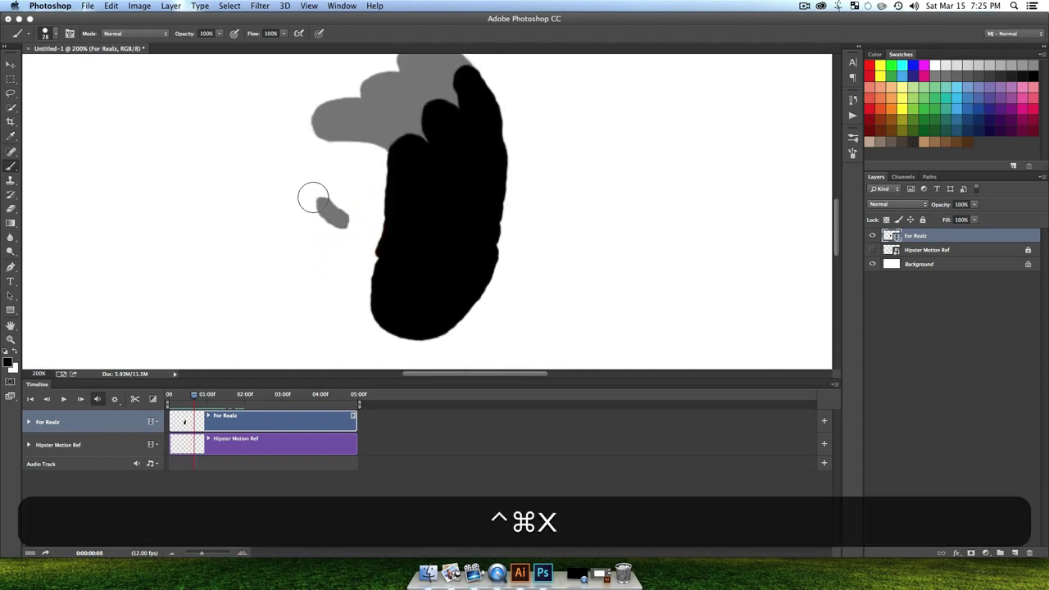
{"action": "left_click_drag", "start_coordinate": [313, 198], "coordinate": [285, 185]}
{"action": "key", "text": "ctrl+super+x"}
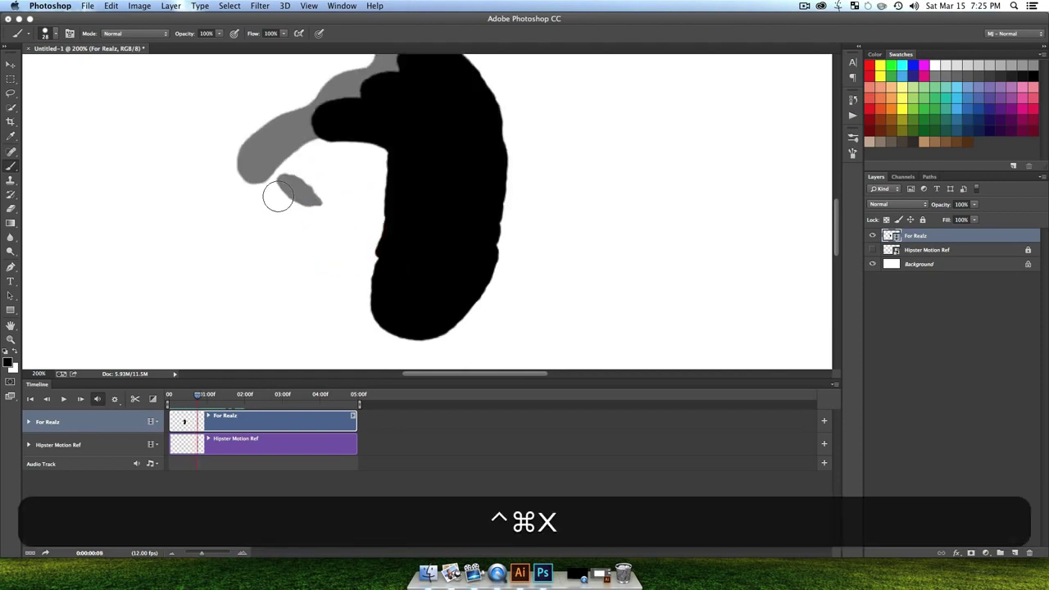
{"action": "left_click", "coordinate": [277, 200]}
{"action": "left_click_drag", "start_coordinate": [285, 186], "coordinate": [300, 206]}
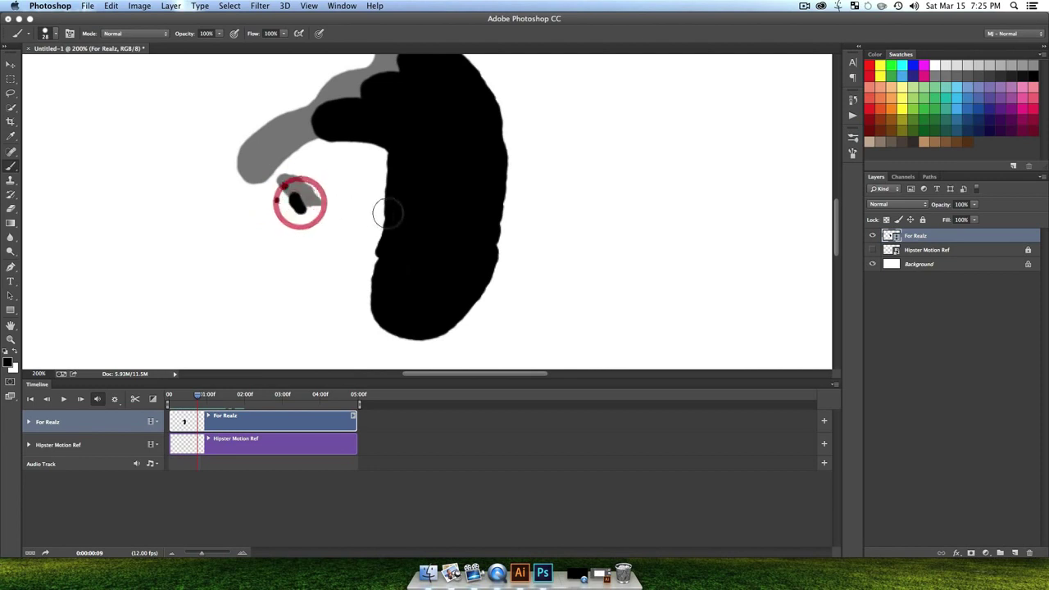
Step: On frames 00:10 and 00:11, paint a new ink drop flying off above the crest of the curl
{"action": "key", "text": "space"}
{"action": "mouse_move", "coordinate": [507, 173]}
{"action": "left_mouse_down"}
{"action": "mouse_move", "coordinate": [569, 232]}
{"action": "mouse_move", "coordinate": [512, 206]}
{"action": "left_mouse_up"}
{"action": "key", "text": "ctrl+super+x"}
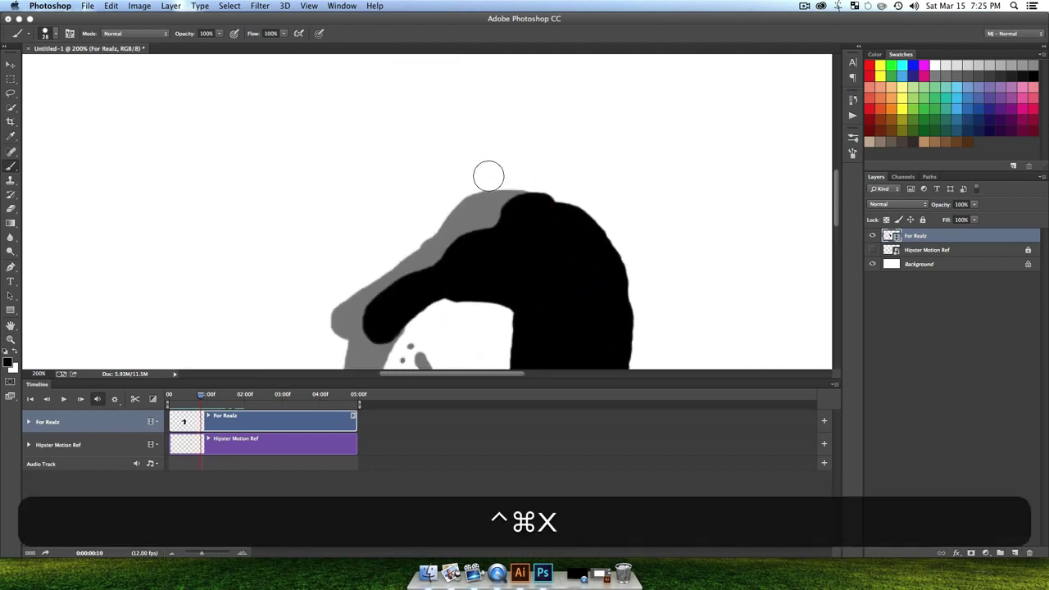
{"action": "left_click", "coordinate": [489, 175]}
{"action": "key", "text": "ctrl+super+x"}
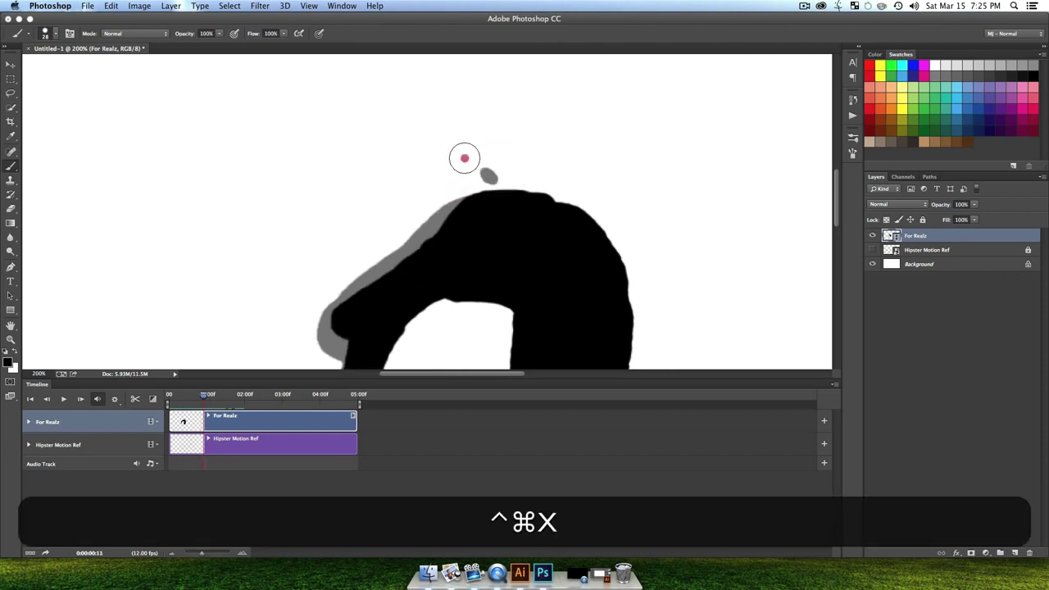
{"action": "mouse_move", "coordinate": [433, 129]}
{"action": "left_mouse_down"}
{"action": "mouse_move", "coordinate": [470, 156]}
{"action": "mouse_move", "coordinate": [434, 129]}
{"action": "left_mouse_up"}
Step: On frames 01:00 and 01:01, paint the flying drop farther from the curl's crest, enlarging it into an elongated blob on 01:01
{"action": "key", "text": "ctrl+super+x"}
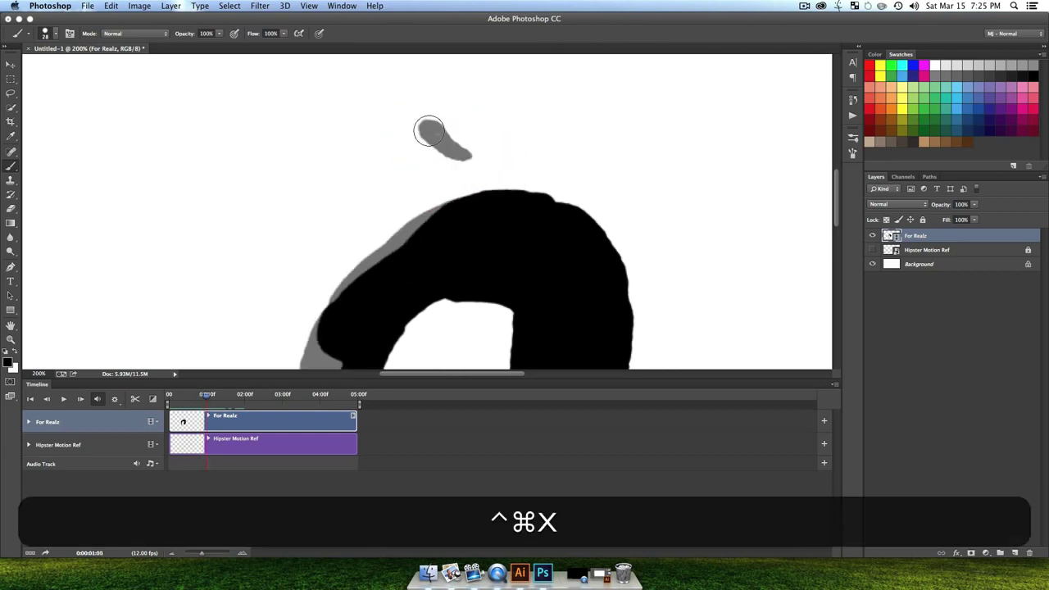
{"action": "mouse_move", "coordinate": [381, 108]}
{"action": "left_mouse_down"}
{"action": "mouse_move", "coordinate": [427, 127]}
{"action": "mouse_move", "coordinate": [388, 102]}
{"action": "mouse_move", "coordinate": [423, 114]}
{"action": "mouse_move", "coordinate": [352, 104]}
{"action": "mouse_move", "coordinate": [302, 74]}
{"action": "mouse_move", "coordinate": [375, 96]}
{"action": "left_mouse_up"}
{"action": "key", "text": "ctrl+super+x"}
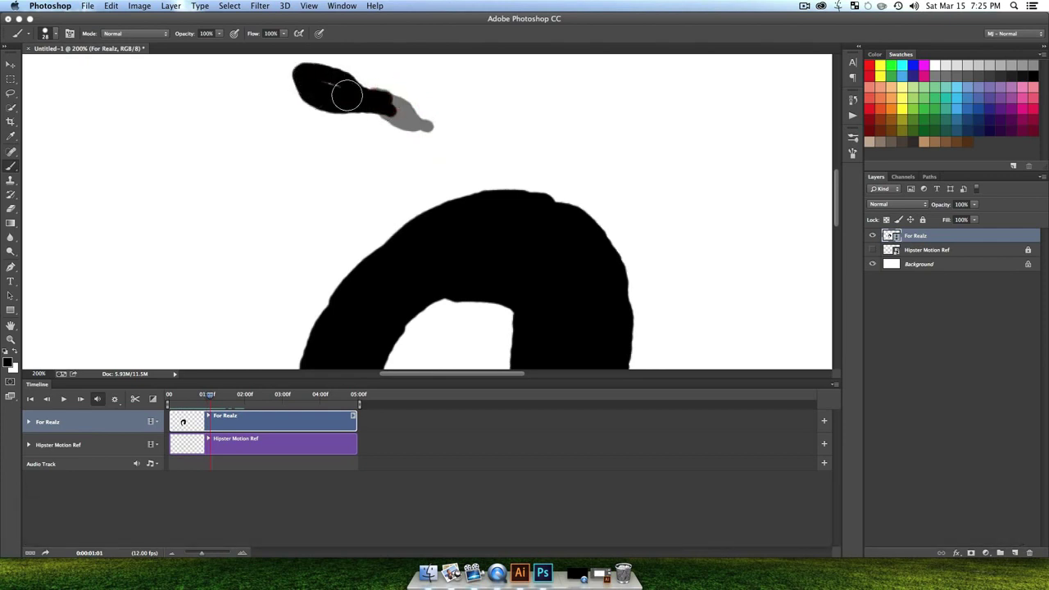
Step: On frame 01:02, paint three small dots and a short diagonal blob where the flying splatter starts to fall
{"action": "key", "text": "ctrl+super+x"}
{"action": "left_click", "coordinate": [287, 105]}
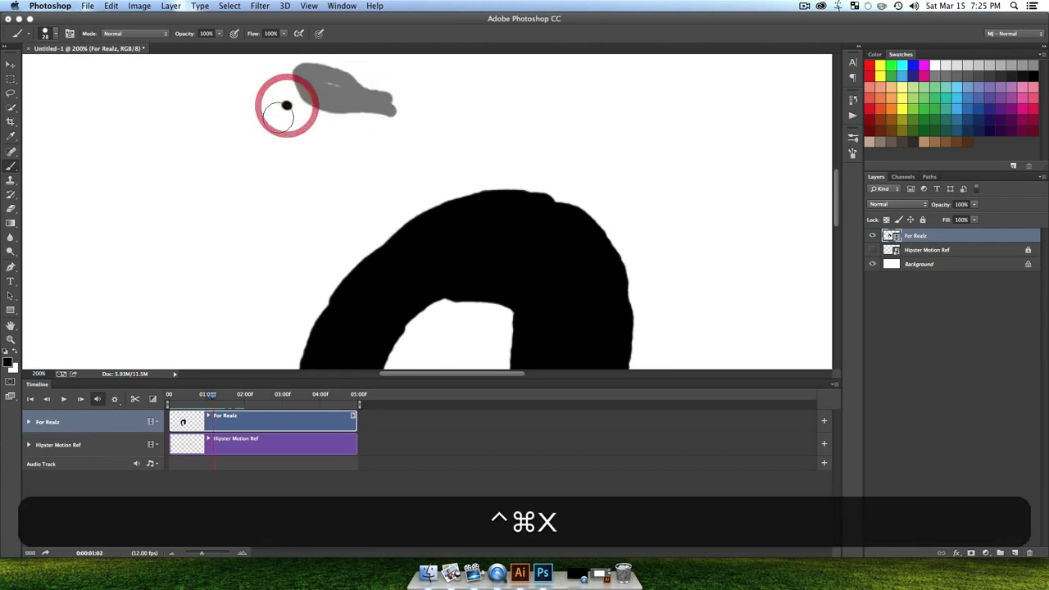
{"action": "left_click", "coordinate": [263, 110]}
{"action": "left_click", "coordinate": [277, 91]}
{"action": "left_click_drag", "start_coordinate": [315, 105], "coordinate": [286, 127]}
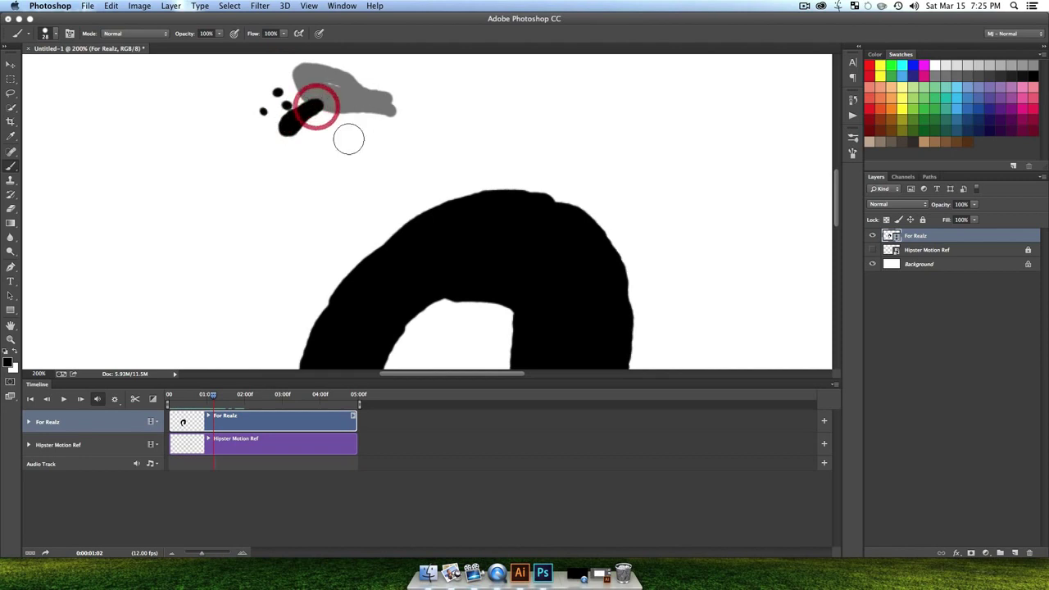
Step: On frames 01:03 and 01:04, paint the splatter falling down beside the curl and shrinking to a tiny dot
{"action": "key", "text": "ctrl+super+x"}
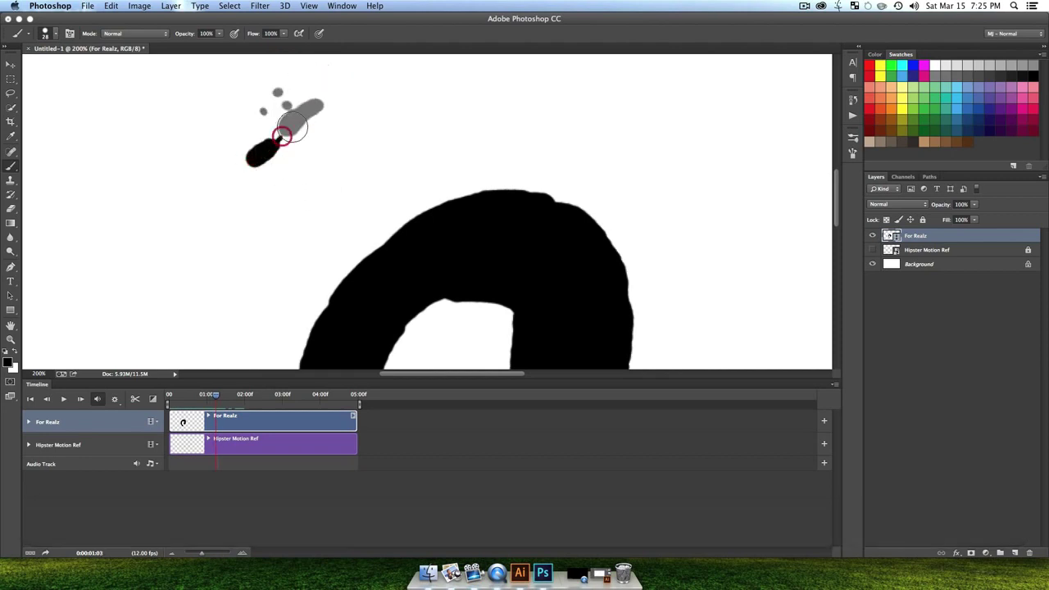
{"action": "left_click", "coordinate": [271, 124]}
{"action": "key", "text": "ctrl+super+x"}
{"action": "left_click", "coordinate": [246, 173]}
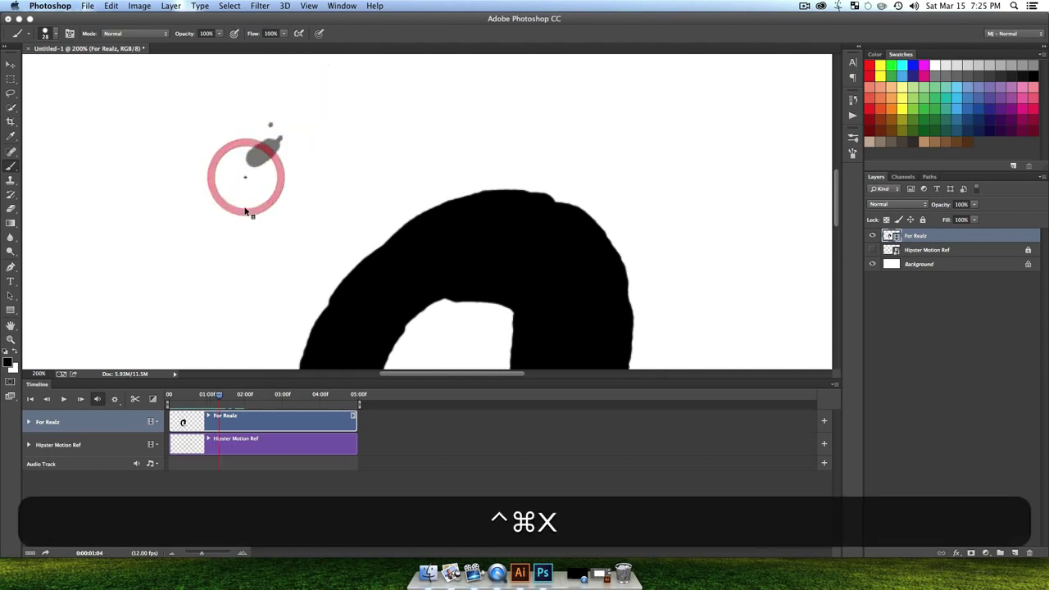
Step: Return to frame 01:03 and paint a new ink dot on the outer edge of the curl's lower bend
{"action": "key", "text": "ctrl+super+x"}
{"action": "scroll", "coordinate": [320, 241], "scroll_direction": "down", "scroll_amount": 10}
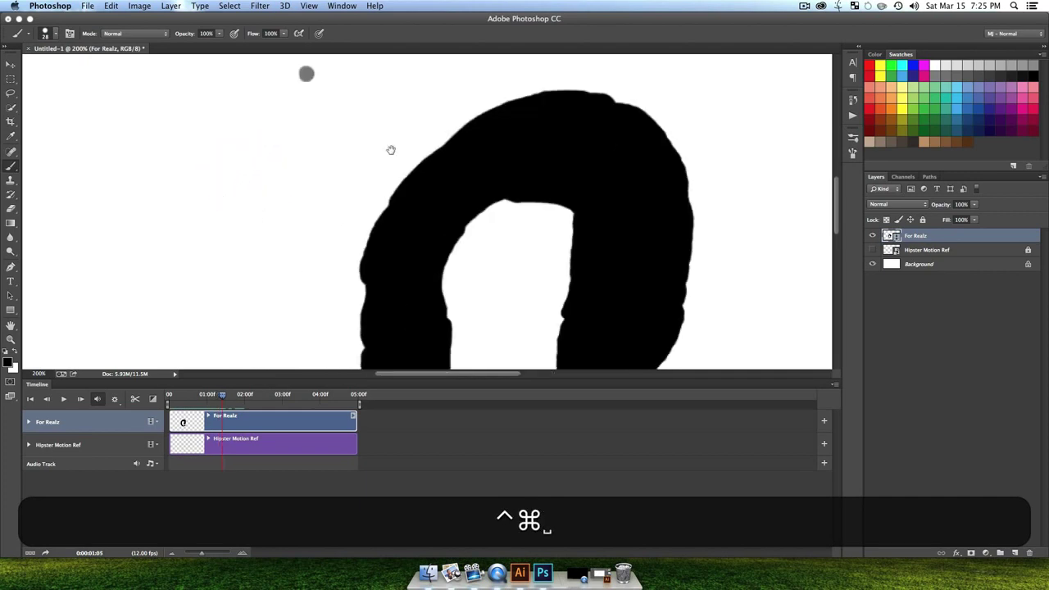
{"action": "scroll", "coordinate": [311, 234], "scroll_direction": "right", "scroll_amount": 3}
{"action": "scroll", "coordinate": [366, 234], "scroll_direction": "down", "scroll_amount": 3}
{"action": "scroll", "coordinate": [378, 205], "scroll_direction": "right", "scroll_amount": 5}
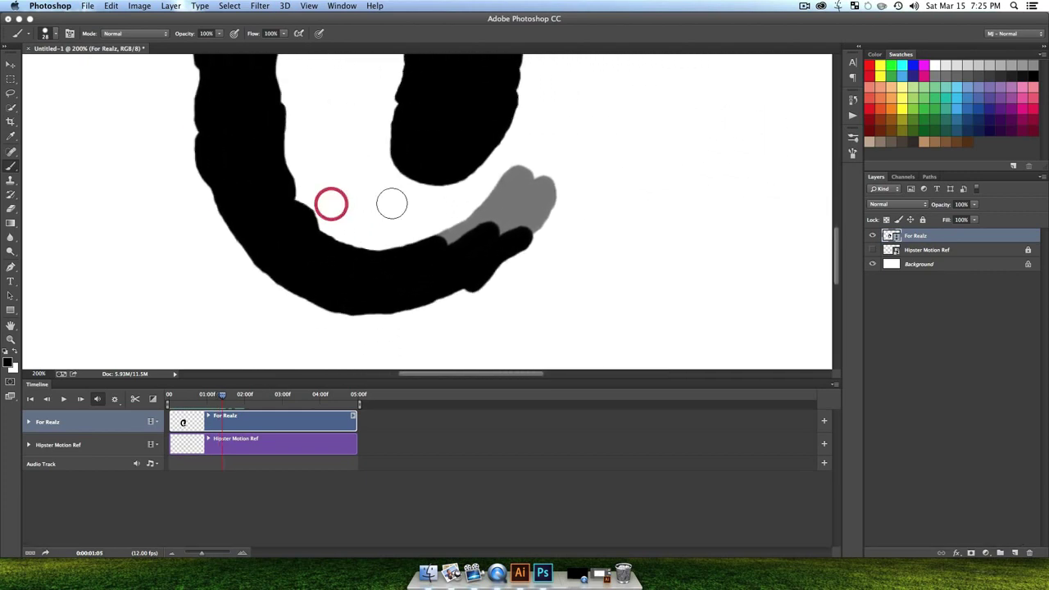
{"action": "key", "text": "ctrl+super+z"}
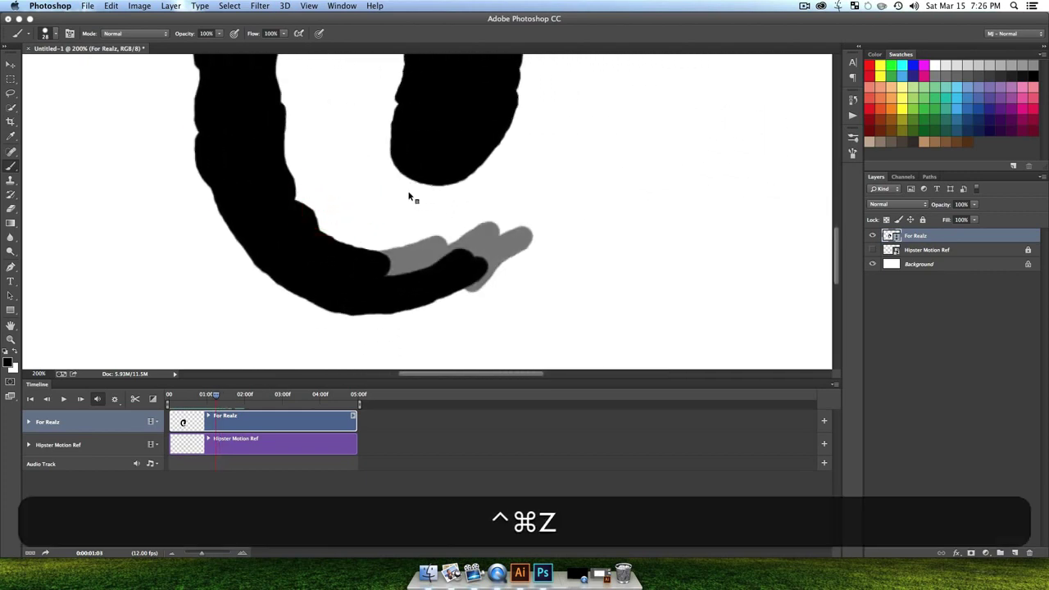
{"action": "key", "text": "ctrl+super+z"}
{"action": "key", "text": "ctrl+super+z"}
{"action": "key", "text": "ctrl+super+x"}
{"action": "key", "text": "ctrl+super+x"}
{"action": "key", "text": "ctrl+super+z"}
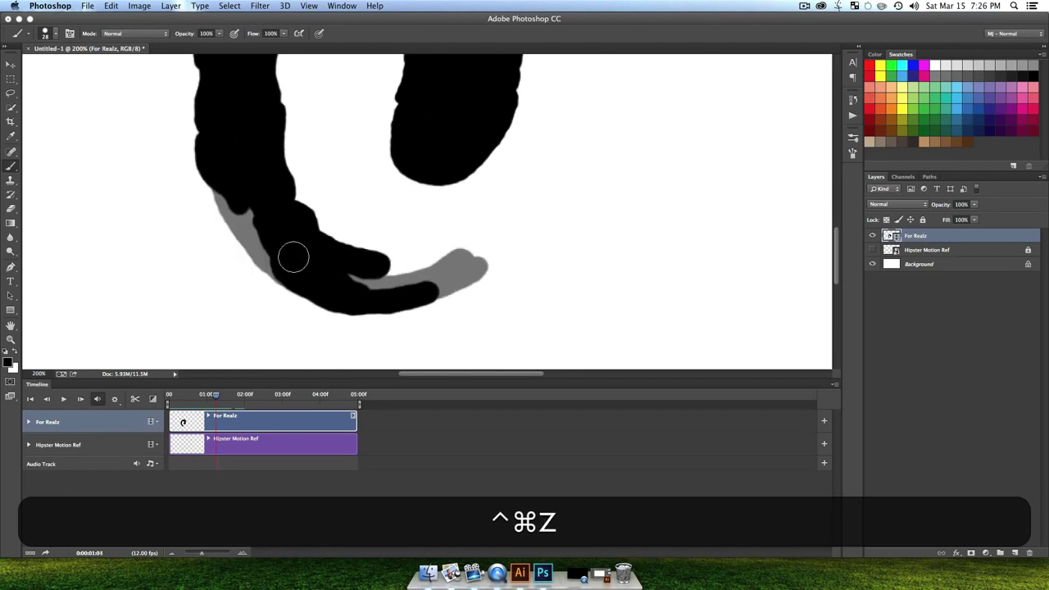
{"action": "left_click", "coordinate": [236, 232]}
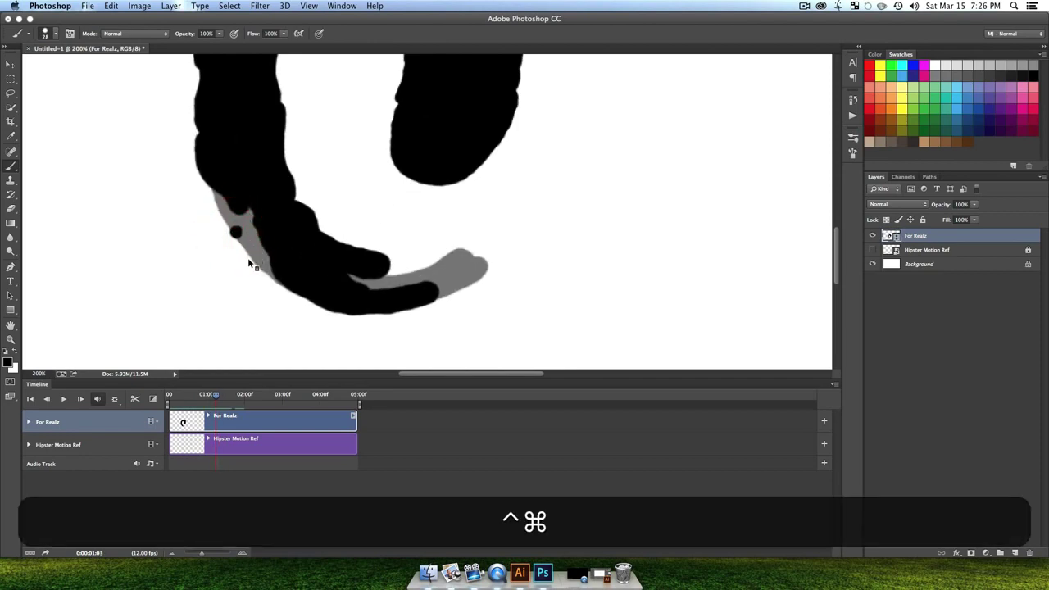
Step: On frames 01:04 and 01:05, paint the new drop falling away below the curl, stretching it into a teardrop on 01:05
{"action": "key", "text": "ctrl+super+x"}
{"action": "mouse_move", "coordinate": [238, 273]}
{"action": "left_mouse_down"}
{"action": "mouse_move", "coordinate": [251, 295]}
{"action": "mouse_move", "coordinate": [215, 218]}
{"action": "mouse_move", "coordinate": [193, 228]}
{"action": "left_mouse_up"}
{"action": "key", "text": "space"}
{"action": "key", "text": "ctrl+super+x"}
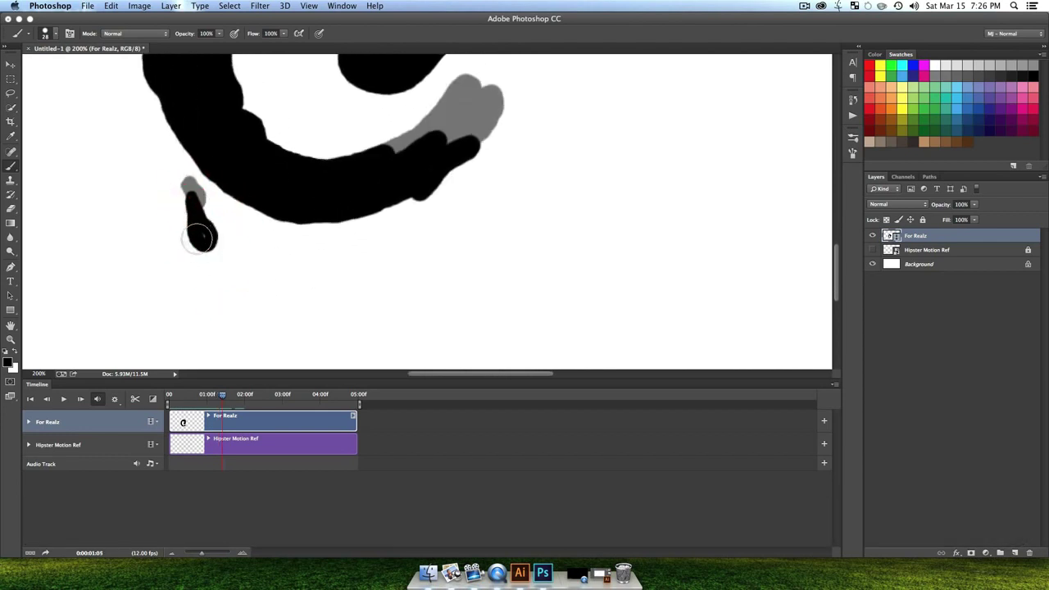
Step: On frames 01:06 and 01:07, paint the falling drop lower and smaller, with a separate small dot beside it
{"action": "key", "text": "ctrl+super+x"}
{"action": "left_click_drag", "start_coordinate": [203, 266], "coordinate": [210, 274]}
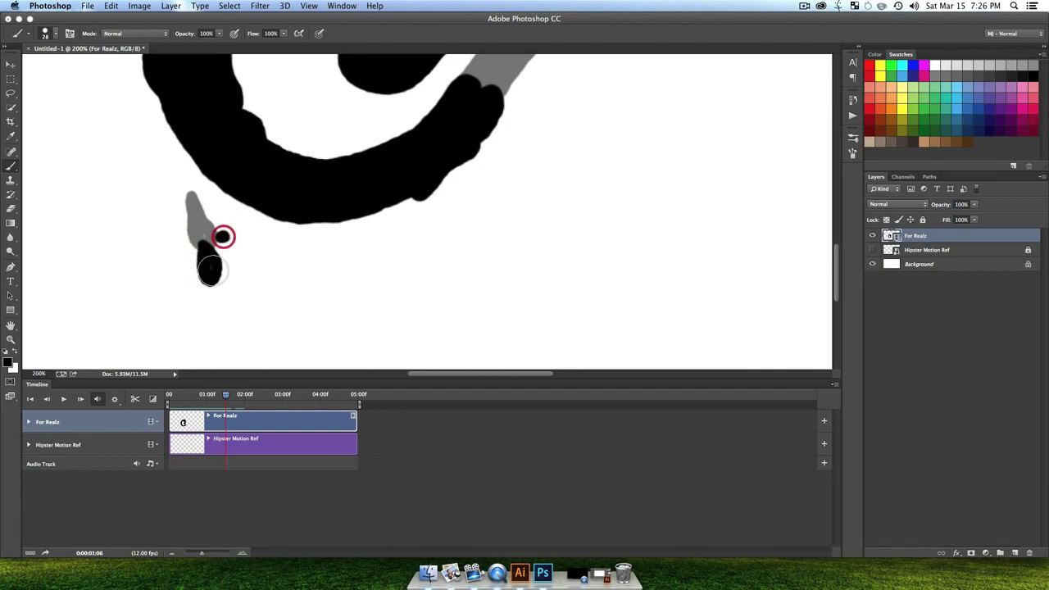
{"action": "left_click", "coordinate": [222, 236]}
{"action": "key", "text": "ctrl+super+x"}
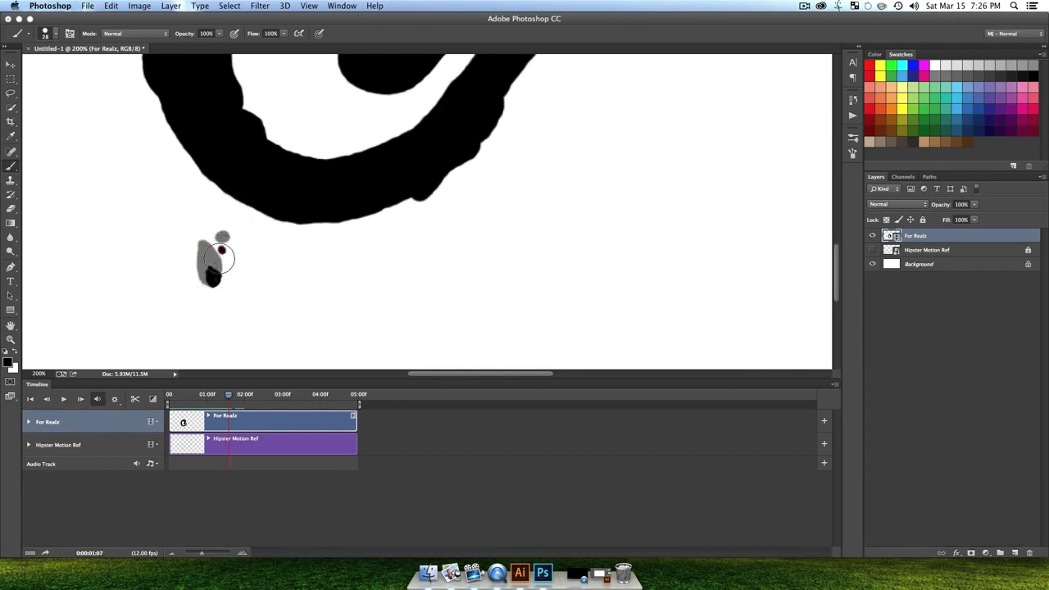
Step: On frame 01:08, paint the last small dot of the drop falling below the curl
{"action": "key", "text": "ctrl+super+x"}
{"action": "left_click", "coordinate": [218, 285]}
Step: On frames 01:07 and 01:08, paint ink bulging off the upstroke's inner edge and rising into a forked splash between curl and stroke
{"action": "key", "text": "space"}
{"action": "mouse_move", "coordinate": [276, 265]}
{"action": "left_mouse_down"}
{"action": "mouse_move", "coordinate": [300, 291]}
{"action": "mouse_move", "coordinate": [380, 241]}
{"action": "mouse_move", "coordinate": [398, 258]}
{"action": "left_mouse_up"}
{"action": "key", "text": "ctrl+super+z"}
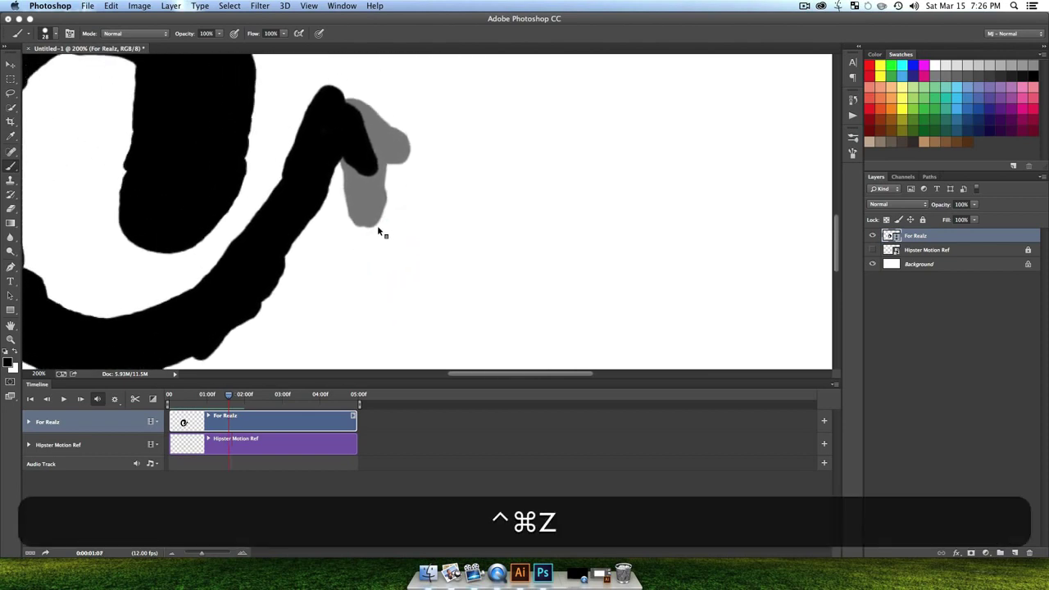
{"action": "key", "text": "ctrl+super+z"}
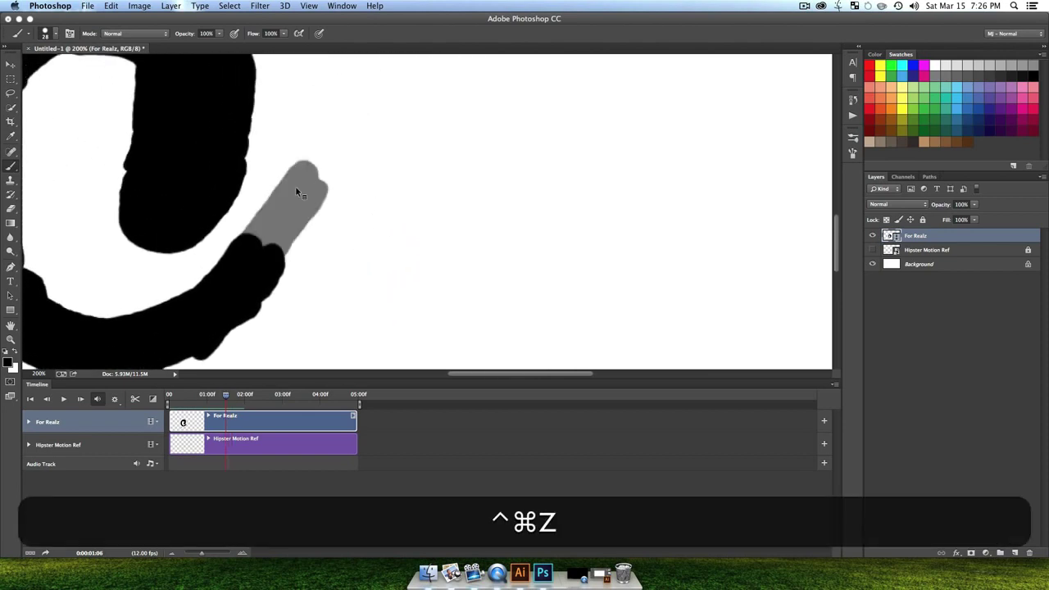
{"action": "left_click", "coordinate": [263, 214]}
{"action": "key", "text": "ctrl+super+x"}
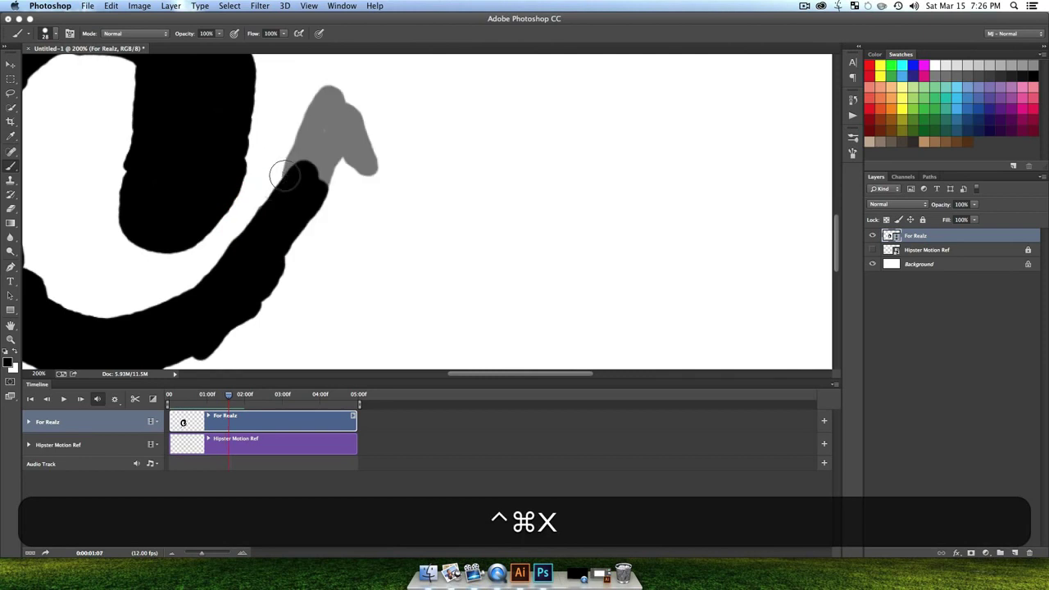
{"action": "left_click", "coordinate": [284, 176]}
{"action": "key", "text": "ctrl+super+z"}
{"action": "key", "text": "ctrl+super+x"}
{"action": "mouse_move", "coordinate": [262, 192]}
{"action": "left_mouse_down"}
{"action": "mouse_move", "coordinate": [267, 127]}
{"action": "mouse_move", "coordinate": [272, 199]}
{"action": "mouse_move", "coordinate": [286, 144]}
{"action": "mouse_move", "coordinate": [281, 115]}
{"action": "left_mouse_up"}
Step: On frames 01:09 and 01:10, paint the forked splash rising off the stroke and breaking into a teardrop and a smaller drop
{"action": "key", "text": "ctrl+super+x"}
{"action": "key", "text": "ctrl+super+x"}
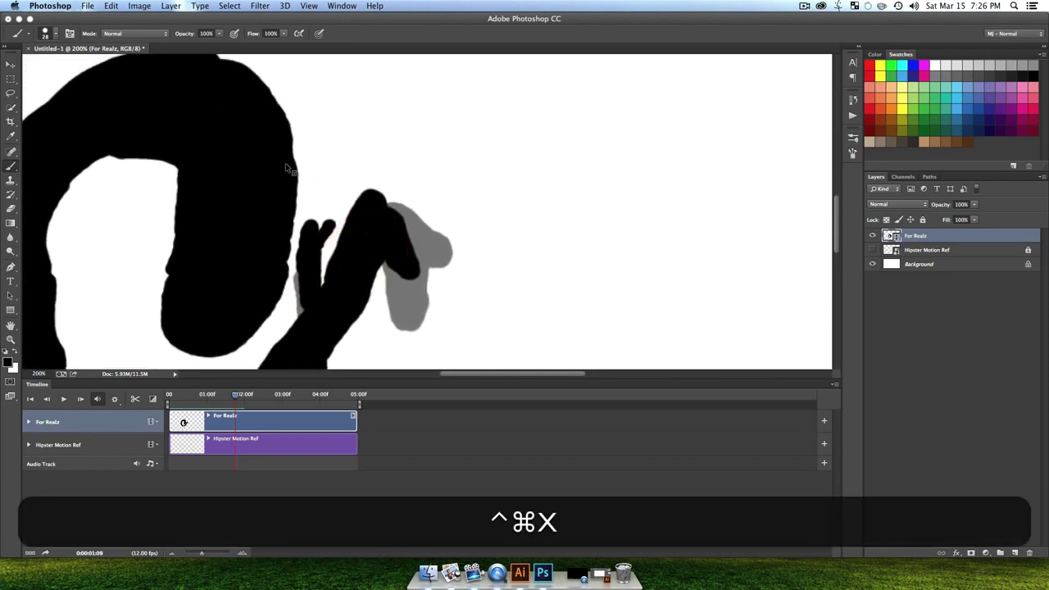
{"action": "left_click_drag", "start_coordinate": [310, 250], "coordinate": [314, 233]}
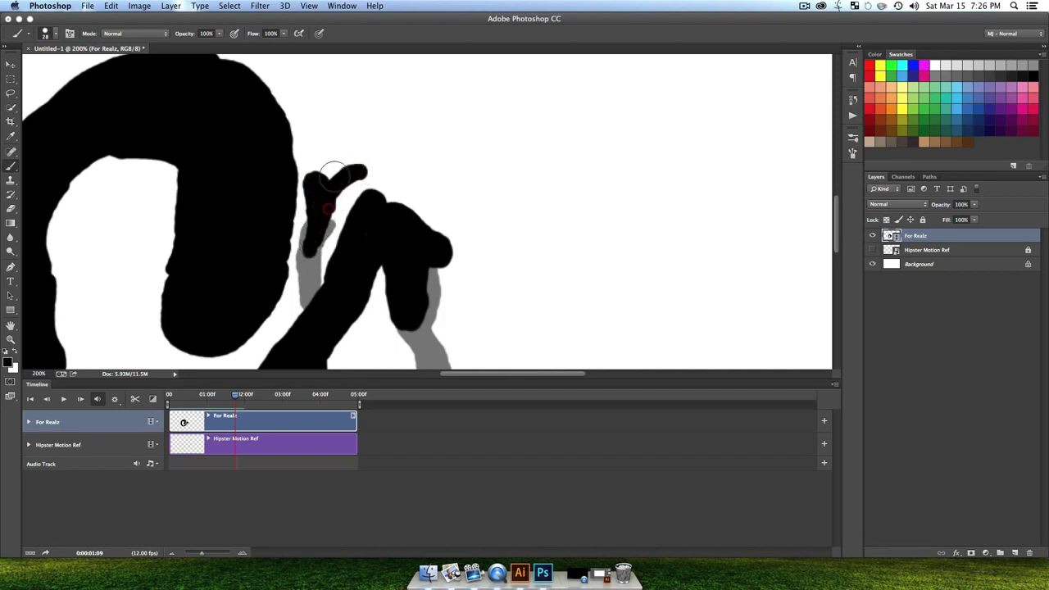
{"action": "key", "text": "ctrl+super+x"}
{"action": "mouse_move", "coordinate": [317, 168]}
{"action": "left_mouse_down"}
{"action": "mouse_move", "coordinate": [317, 135]}
{"action": "mouse_move", "coordinate": [318, 174]}
{"action": "mouse_move", "coordinate": [314, 145]}
{"action": "mouse_move", "coordinate": [352, 167]}
{"action": "left_mouse_up"}
Step: On frames 01:11 to 02:01, paint the detached drops flying higher and shrinking into a few tiny dots
{"action": "key", "text": "ctrl+super+x"}
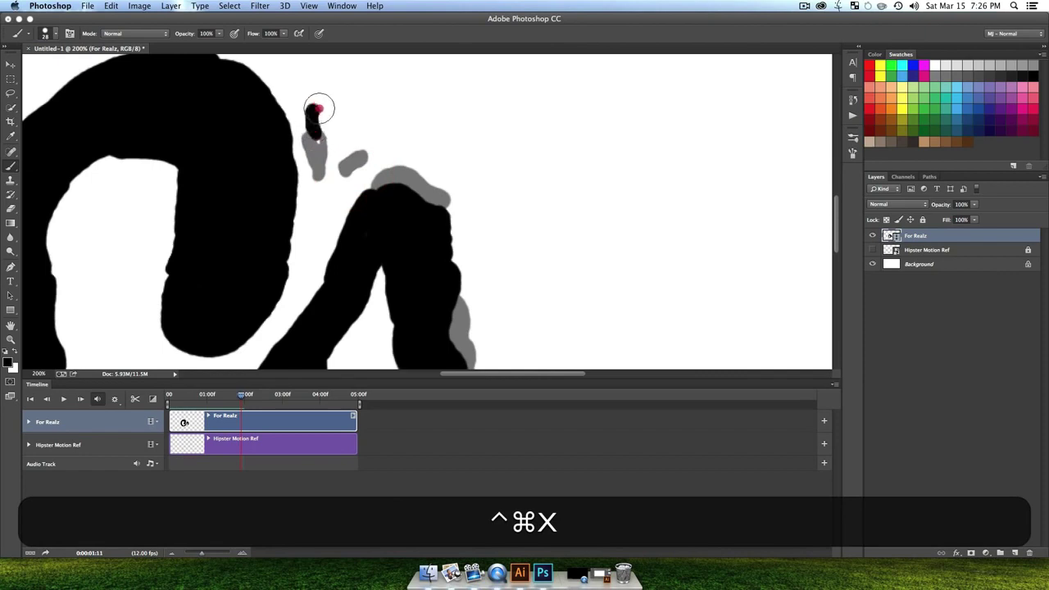
{"action": "mouse_move", "coordinate": [319, 108]}
{"action": "left_mouse_down"}
{"action": "mouse_move", "coordinate": [317, 127]}
{"action": "mouse_move", "coordinate": [365, 151]}
{"action": "left_mouse_up"}
{"action": "key", "text": "ctrl+super+x"}
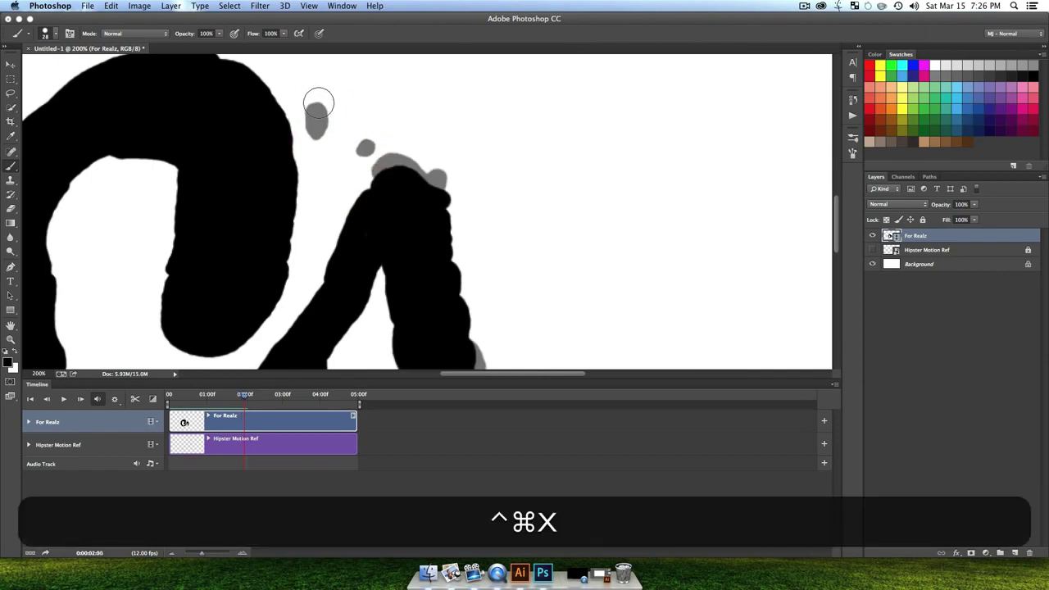
{"action": "left_click", "coordinate": [327, 96]}
{"action": "left_click", "coordinate": [317, 108]}
{"action": "left_click", "coordinate": [368, 142]}
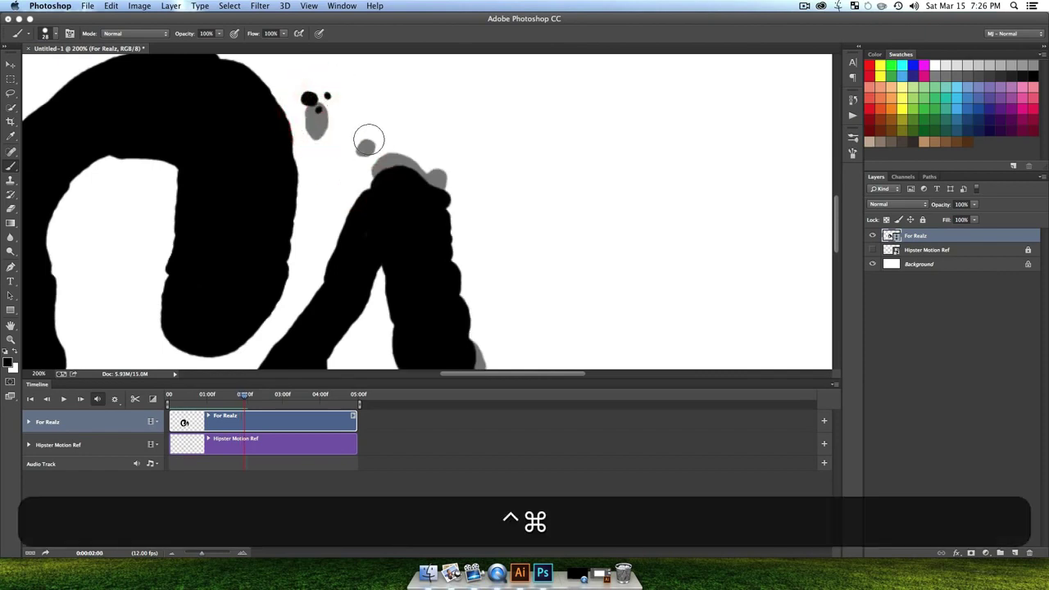
{"action": "key", "text": "ctrl+super+x"}
{"action": "left_click", "coordinate": [325, 89]}
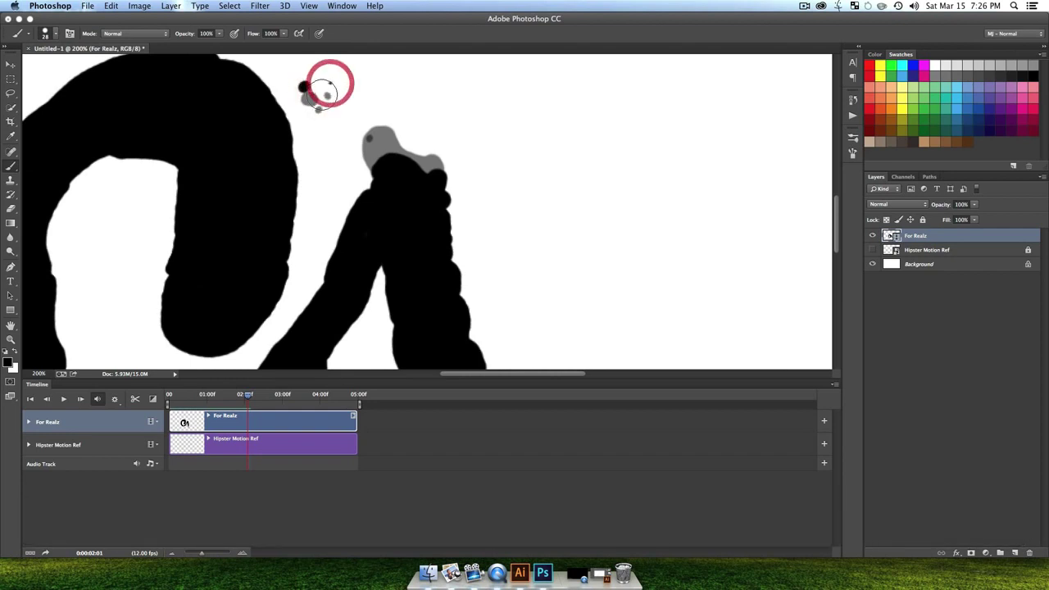
Step: Return to frame 02:01 and paint a new ink dot beside the lower end of the long downstroke
{"action": "key", "text": "ctrl+super+x"}
{"action": "left_click_drag", "start_coordinate": [481, 136], "coordinate": [462, 130]}
{"action": "scroll", "coordinate": [455, 185], "scroll_direction": "down", "scroll_amount": 5}
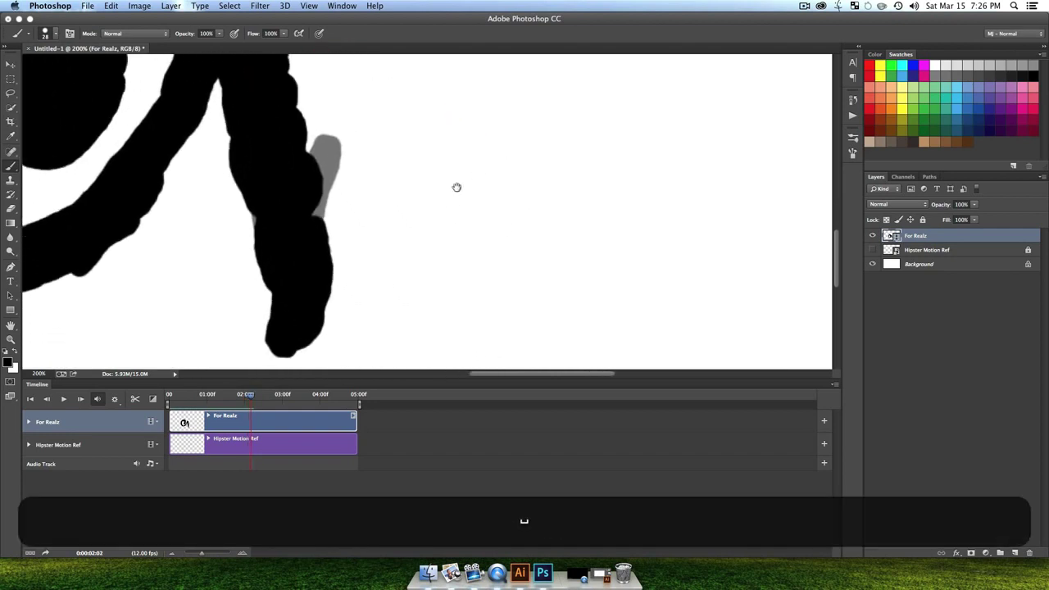
{"action": "scroll", "coordinate": [552, 189], "scroll_direction": "left", "scroll_amount": 3}
{"action": "left_click", "coordinate": [552, 192]}
{"action": "key", "text": "ctrl+super+z"}
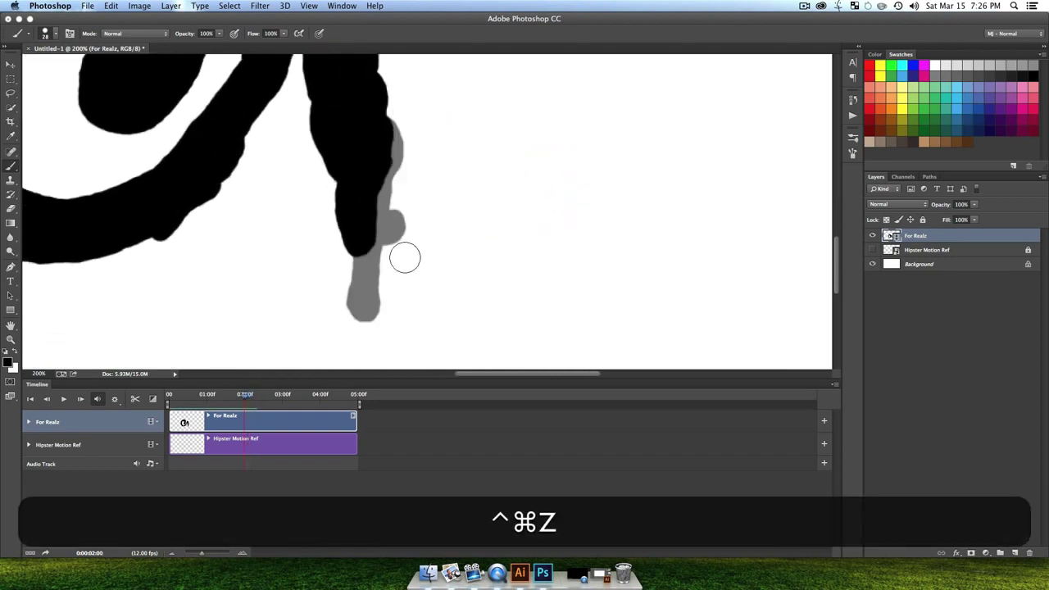
{"action": "left_click", "coordinate": [397, 304]}
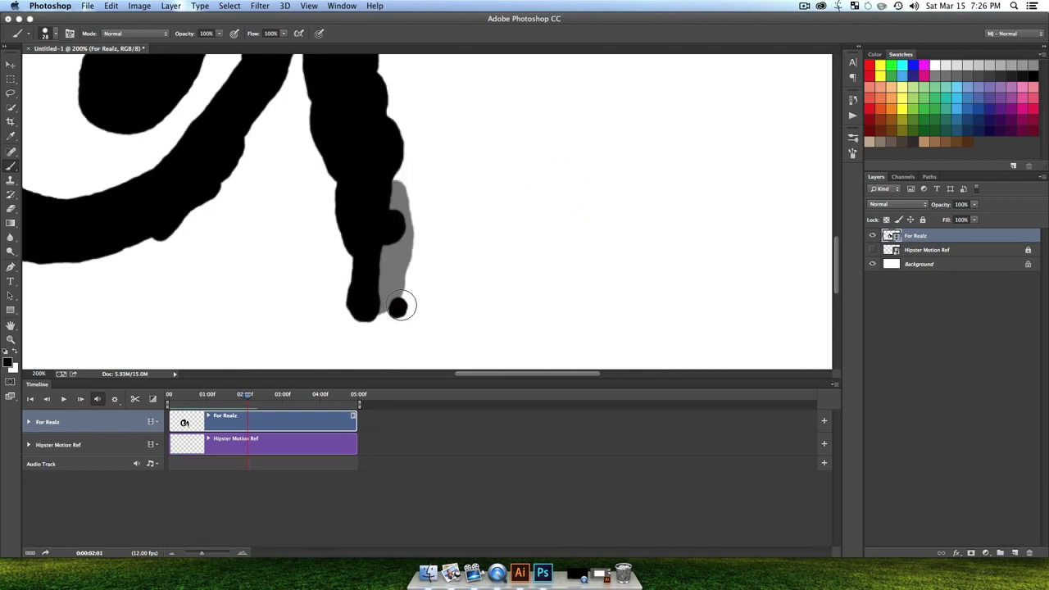
Step: On frames 02:02 to 02:04, paint the new drop flying up and away from the downstroke, stretched into a teardrop
{"action": "key", "text": "ctrl+super+x"}
{"action": "mouse_move", "coordinate": [426, 291]}
{"action": "left_mouse_down"}
{"action": "mouse_move", "coordinate": [482, 266]}
{"action": "mouse_move", "coordinate": [463, 266]}
{"action": "mouse_move", "coordinate": [515, 230]}
{"action": "mouse_move", "coordinate": [465, 263]}
{"action": "mouse_move", "coordinate": [502, 239]}
{"action": "left_mouse_up"}
{"action": "key", "text": "ctrl+super+x"}
{"action": "key", "text": "ctrl+super+x"}
{"action": "key", "text": "ctrl+super+x"}
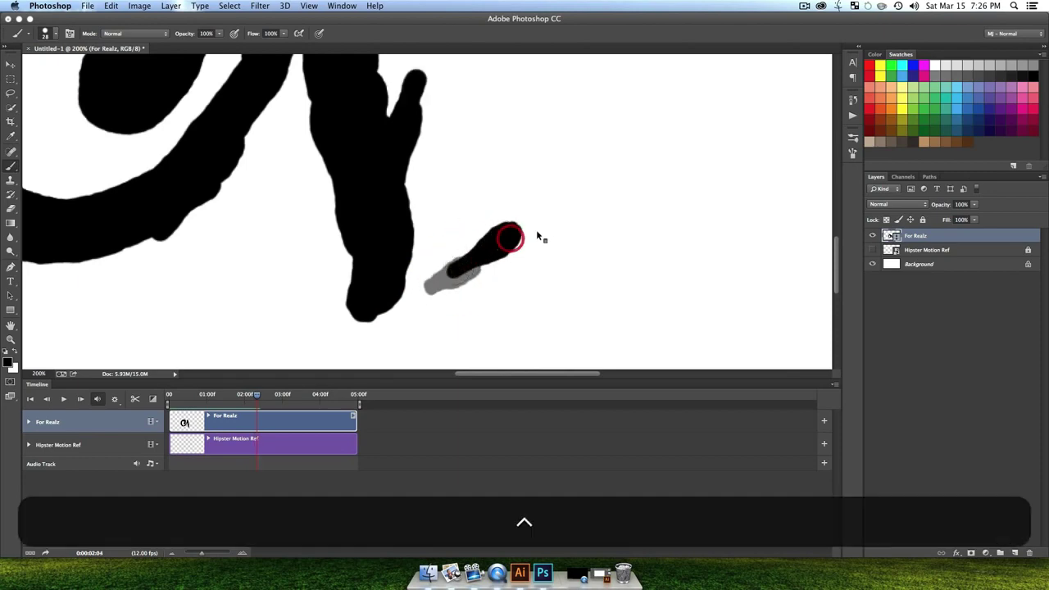
Step: On frames 02:05 and 02:06, paint the flying drop smaller and farther away, with a separate tiny dot above it
{"action": "left_click", "coordinate": [504, 207]}
{"action": "key", "text": "ctrl+super+x"}
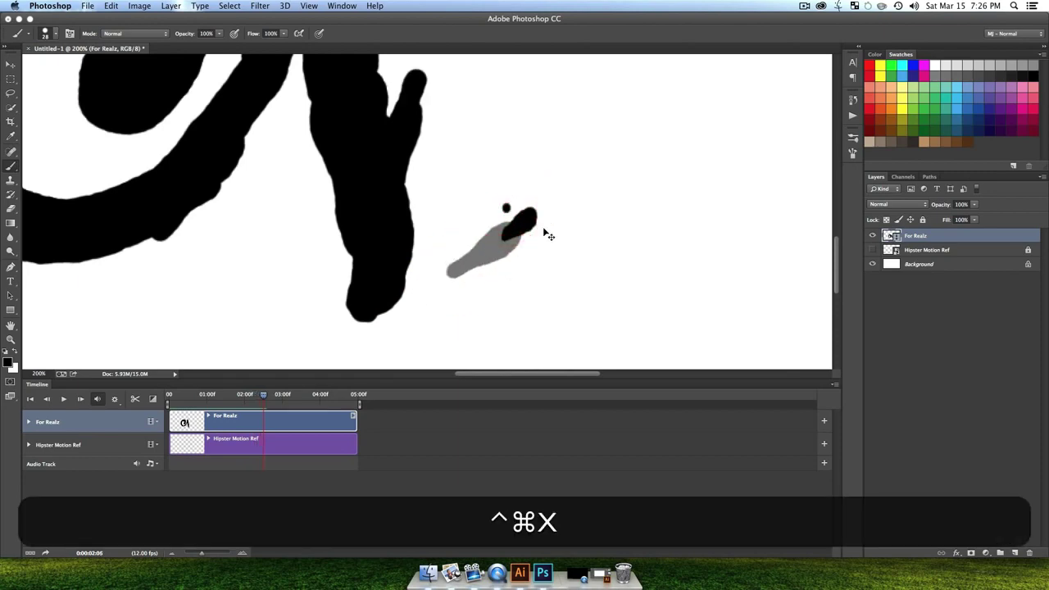
{"action": "left_click", "coordinate": [541, 210]}
{"action": "mouse_move", "coordinate": [525, 211]}
{"action": "left_mouse_down"}
{"action": "mouse_move", "coordinate": [521, 202]}
{"action": "mouse_move", "coordinate": [670, 183]}
{"action": "mouse_move", "coordinate": [609, 210]}
{"action": "mouse_move", "coordinate": [616, 264]}
{"action": "left_mouse_up"}
Step: On frames 02:07 to 02:09, paint a blob of ink leaving the inner edge of the tall loop's left arm and detaching as a dot
{"action": "key", "text": "ctrl+super+x"}
{"action": "scroll", "coordinate": [617, 264], "scroll_direction": "up", "scroll_amount": 5}
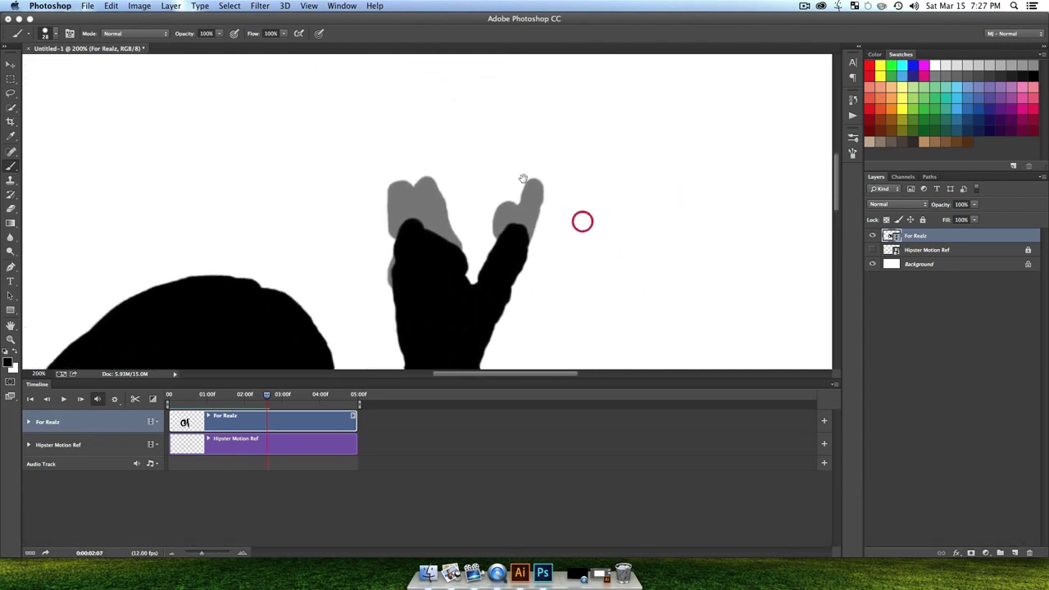
{"action": "left_click_drag", "start_coordinate": [440, 205], "coordinate": [433, 204]}
{"action": "key", "text": "ctrl+super+x"}
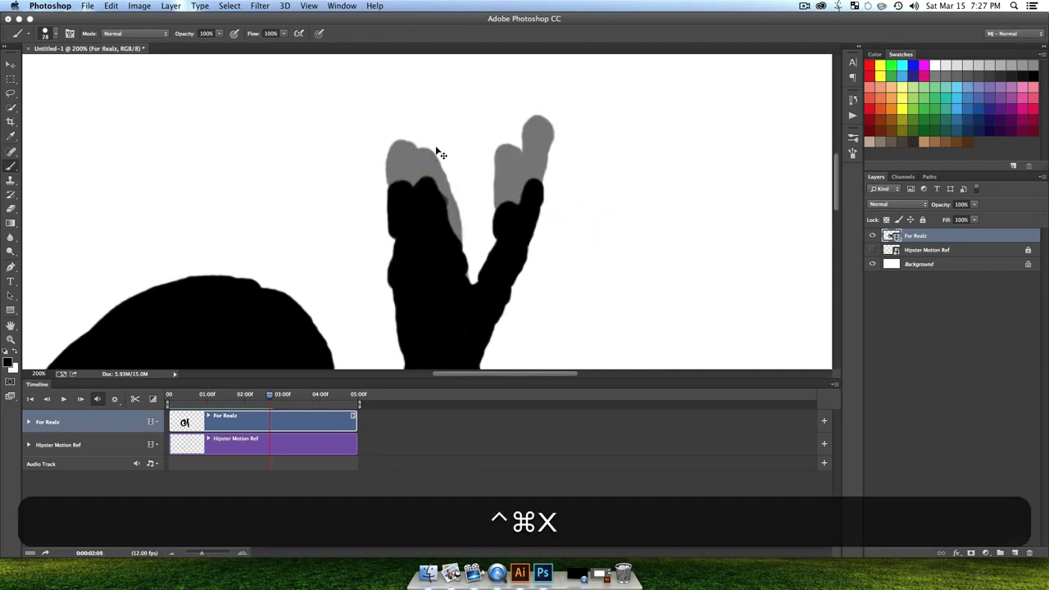
{"action": "left_click_drag", "start_coordinate": [431, 161], "coordinate": [456, 146]}
{"action": "key", "text": "ctrl+super+x"}
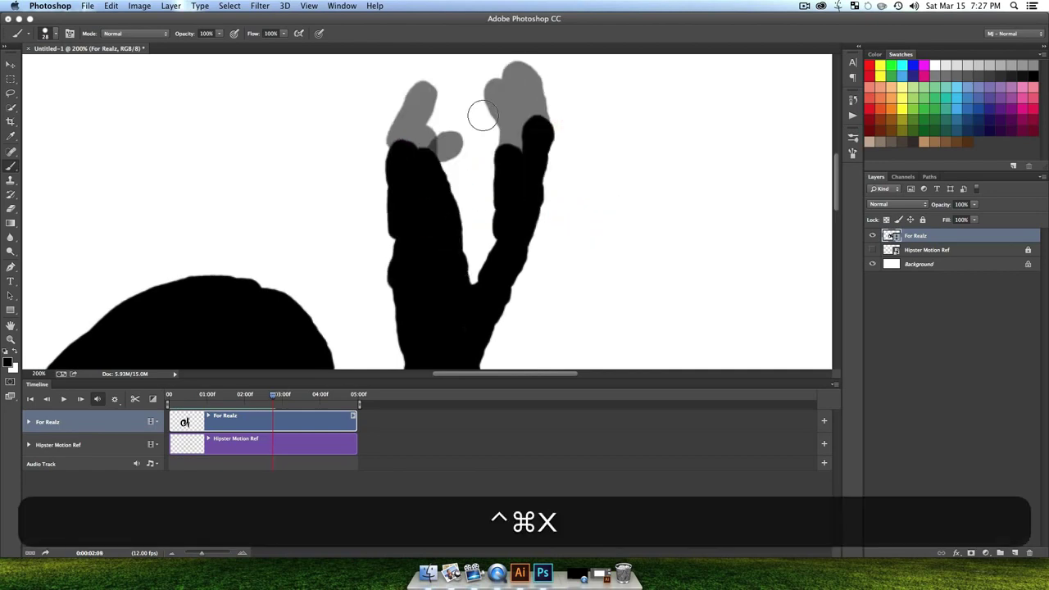
{"action": "left_click", "coordinate": [477, 123]}
{"action": "key", "text": "ctrl+super+x"}
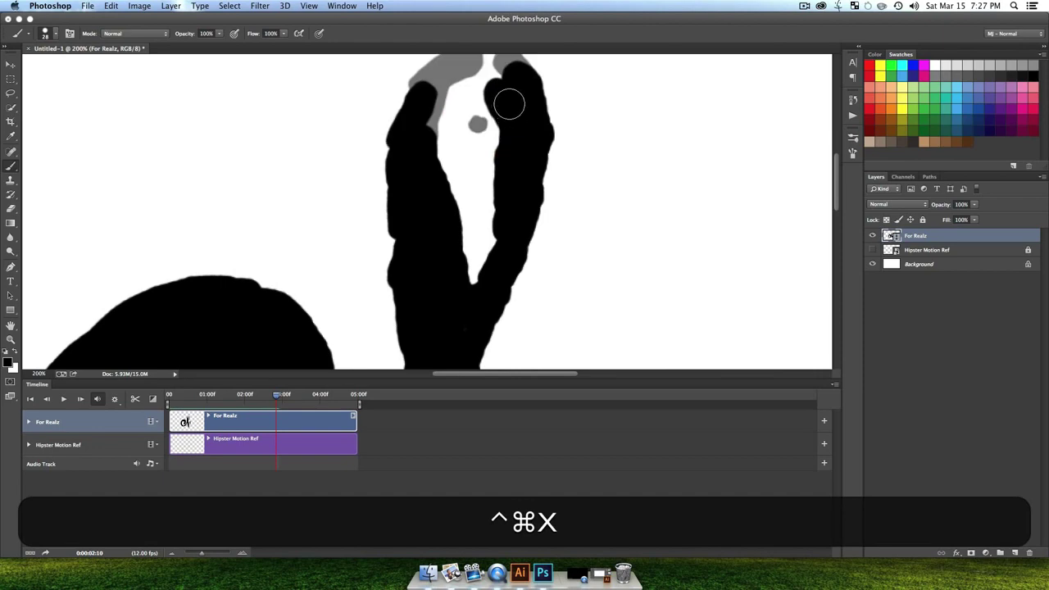
Step: Return to frame 02:09 to add small droplets inside the tall loop, and paint them smaller and lower on 02:10
{"action": "left_click", "coordinate": [508, 107]}
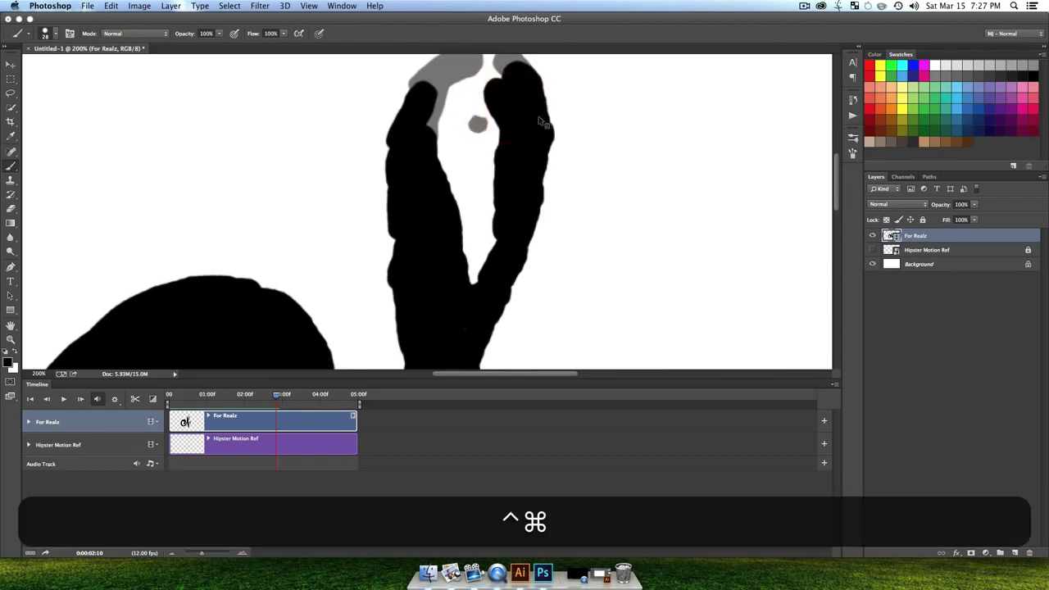
{"action": "key", "text": "ctrl+super+z"}
{"action": "key", "text": "ctrl+super+z"}
{"action": "key", "text": "ctrl+super+x"}
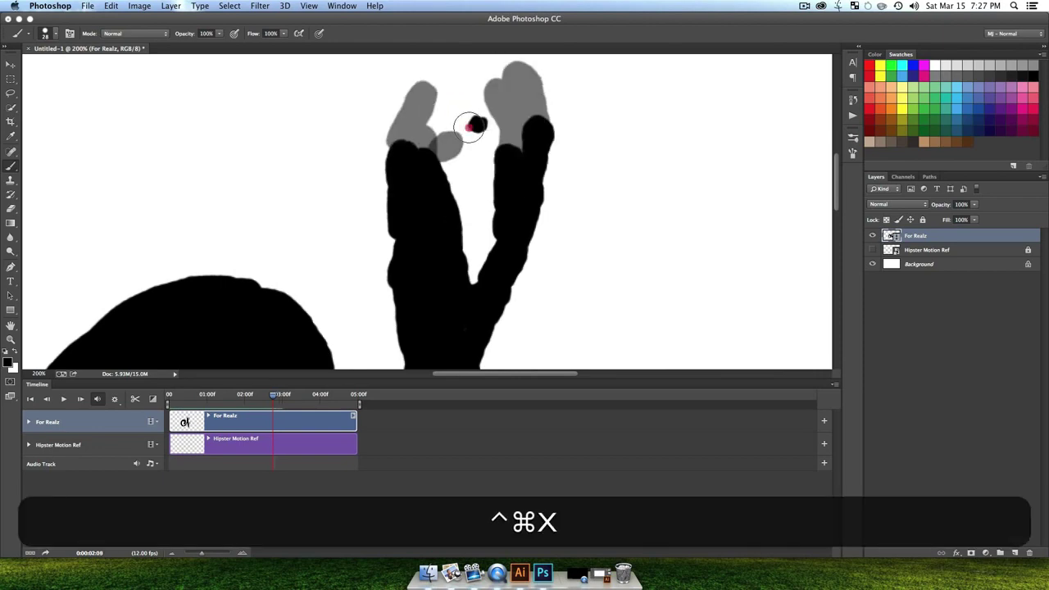
{"action": "key", "text": "ctrl+super+x"}
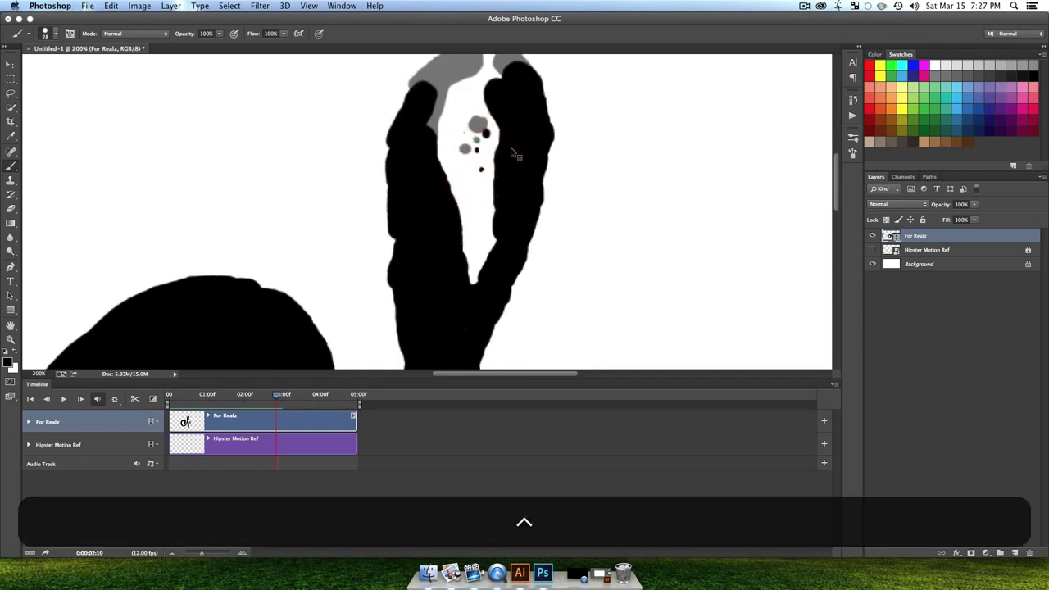
Step: On frames 02:11 to 03:02, paint ink bursting up from the loop's top and splitting into two large drops with a small one between
{"action": "key", "text": "ctrl+super+x"}
{"action": "key", "text": "space"}
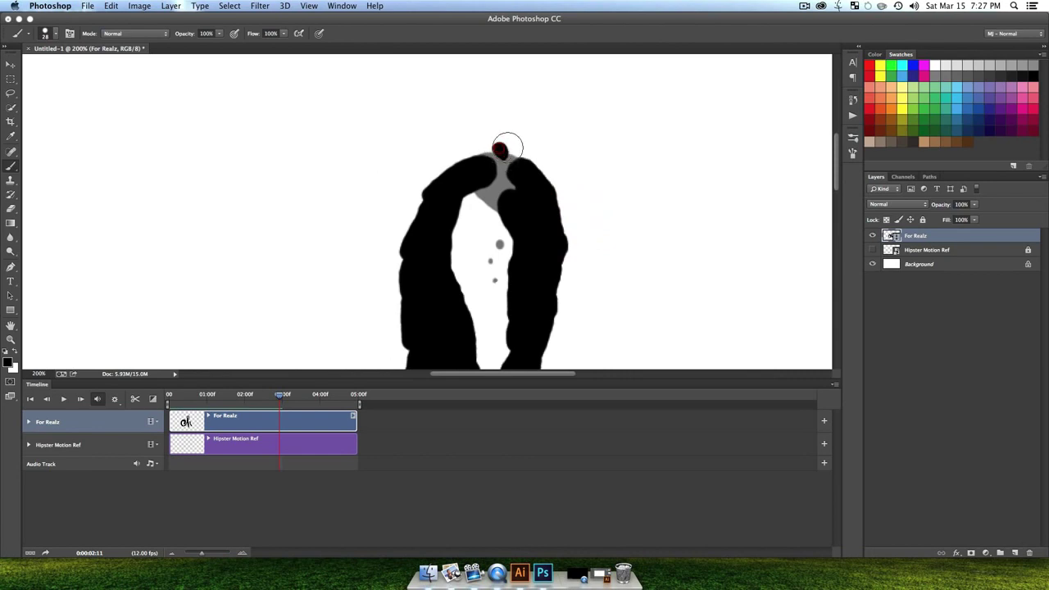
{"action": "key", "text": "ctrl+super+x"}
{"action": "mouse_move", "coordinate": [499, 117]}
{"action": "left_mouse_down"}
{"action": "mouse_move", "coordinate": [501, 142]}
{"action": "mouse_move", "coordinate": [535, 123]}
{"action": "mouse_move", "coordinate": [497, 133]}
{"action": "mouse_move", "coordinate": [495, 100]}
{"action": "mouse_move", "coordinate": [496, 134]}
{"action": "mouse_move", "coordinate": [527, 117]}
{"action": "mouse_move", "coordinate": [523, 98]}
{"action": "mouse_move", "coordinate": [501, 123]}
{"action": "mouse_move", "coordinate": [496, 90]}
{"action": "mouse_move", "coordinate": [518, 127]}
{"action": "mouse_move", "coordinate": [553, 115]}
{"action": "left_mouse_up"}
{"action": "key", "text": "ctrl+super+x"}
{"action": "key", "text": "ctrl+super+x"}
Step: On frame 03:03, paint the two large drops as teardrops flying outward above the loop, with several small dots around them
{"action": "key", "text": "space"}
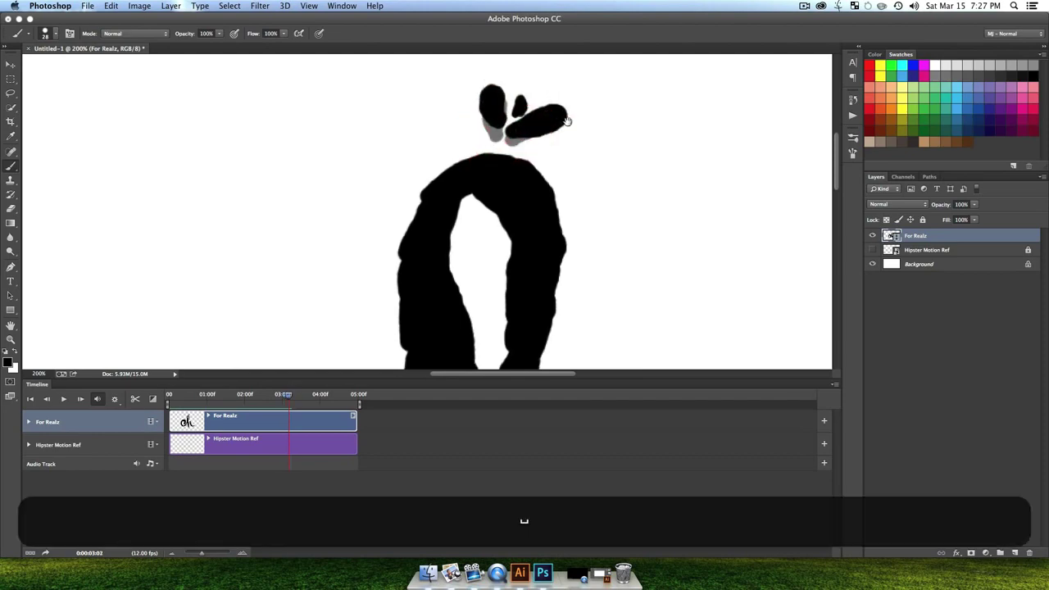
{"action": "mouse_move", "coordinate": [484, 65]}
{"action": "left_mouse_down"}
{"action": "mouse_move", "coordinate": [483, 184]}
{"action": "mouse_move", "coordinate": [464, 164]}
{"action": "mouse_move", "coordinate": [469, 181]}
{"action": "left_mouse_up"}
{"action": "key", "text": "ctrl+super+x"}
{"action": "left_click_drag", "start_coordinate": [539, 235], "coordinate": [588, 225]}
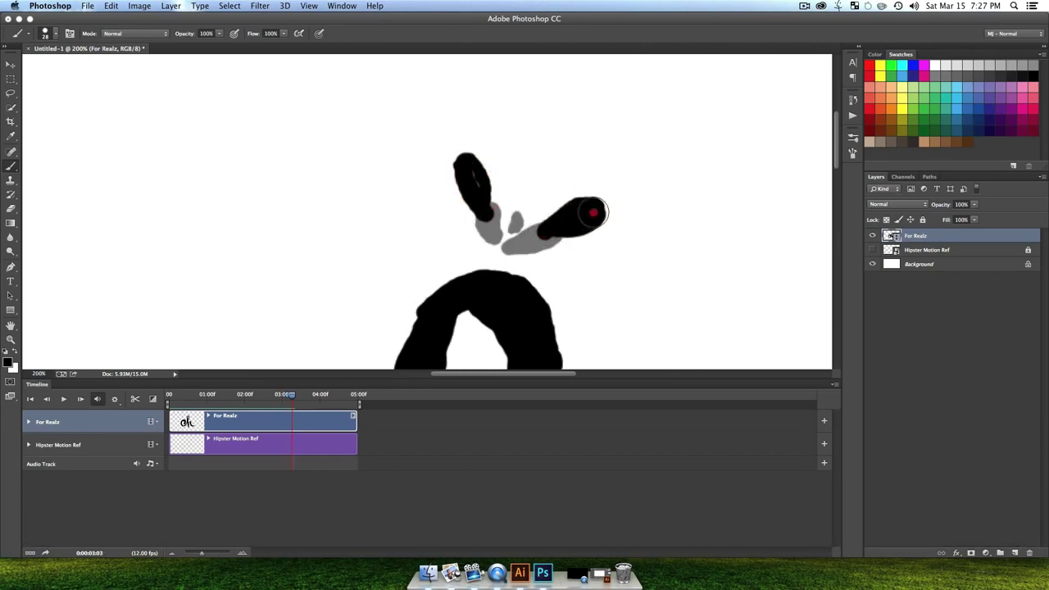
{"action": "left_click", "coordinate": [558, 181]}
{"action": "left_click", "coordinate": [538, 205]}
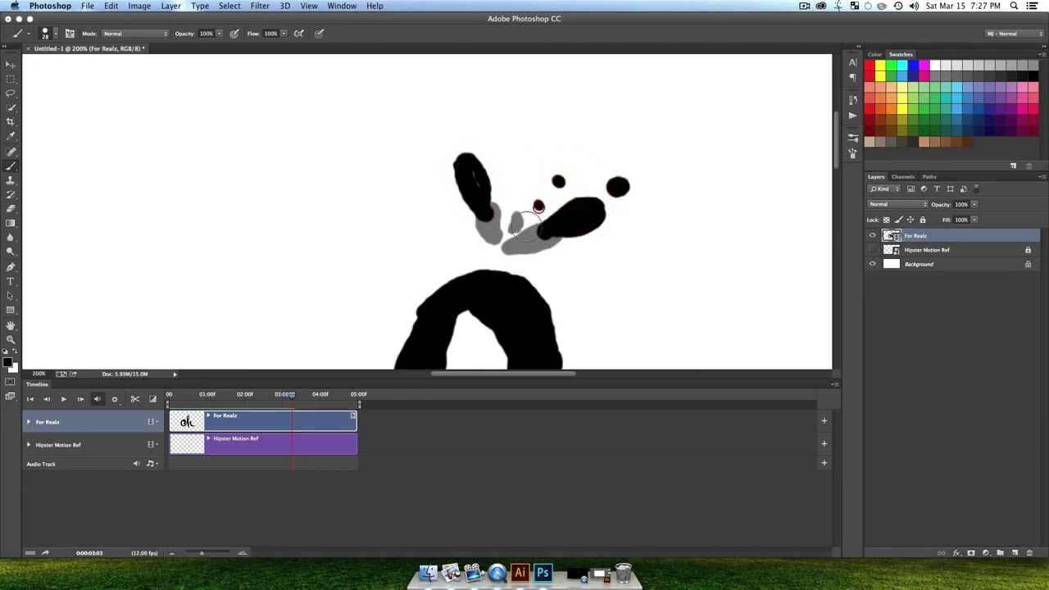
{"action": "left_click", "coordinate": [501, 177]}
{"action": "left_click_drag", "start_coordinate": [501, 177], "coordinate": [506, 216]}
Step: On frame 03:04, paint both teardrops shorter and farther out, with small dots scattered beside them
{"action": "key", "text": "ctrl+super+x"}
{"action": "mouse_move", "coordinate": [471, 176]}
{"action": "left_mouse_down"}
{"action": "mouse_move", "coordinate": [456, 140]}
{"action": "mouse_move", "coordinate": [461, 156]}
{"action": "left_mouse_up"}
{"action": "left_click_drag", "start_coordinate": [570, 218], "coordinate": [618, 204]}
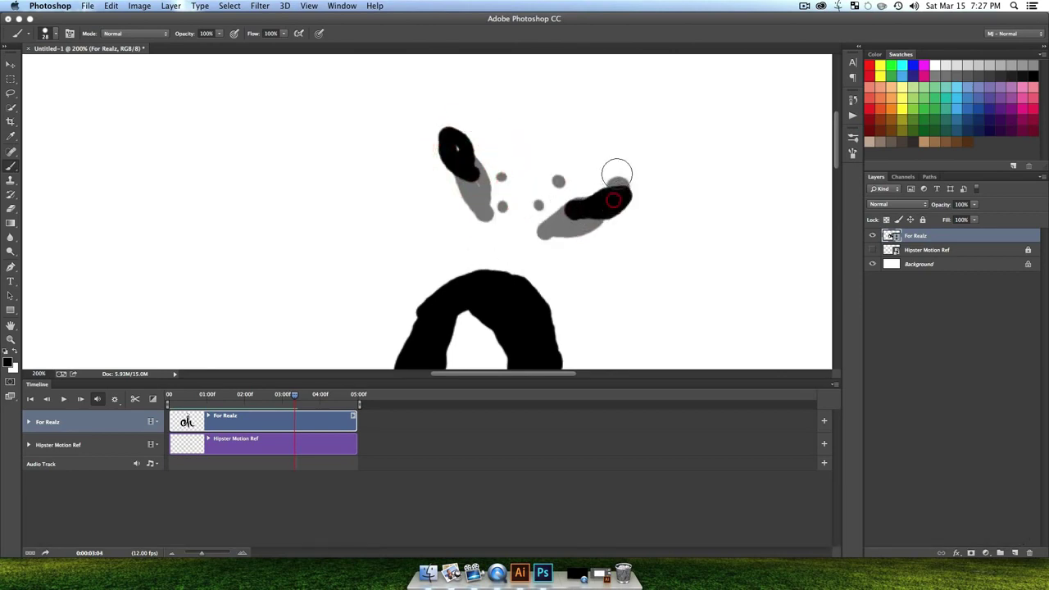
{"action": "left_click", "coordinate": [495, 164]}
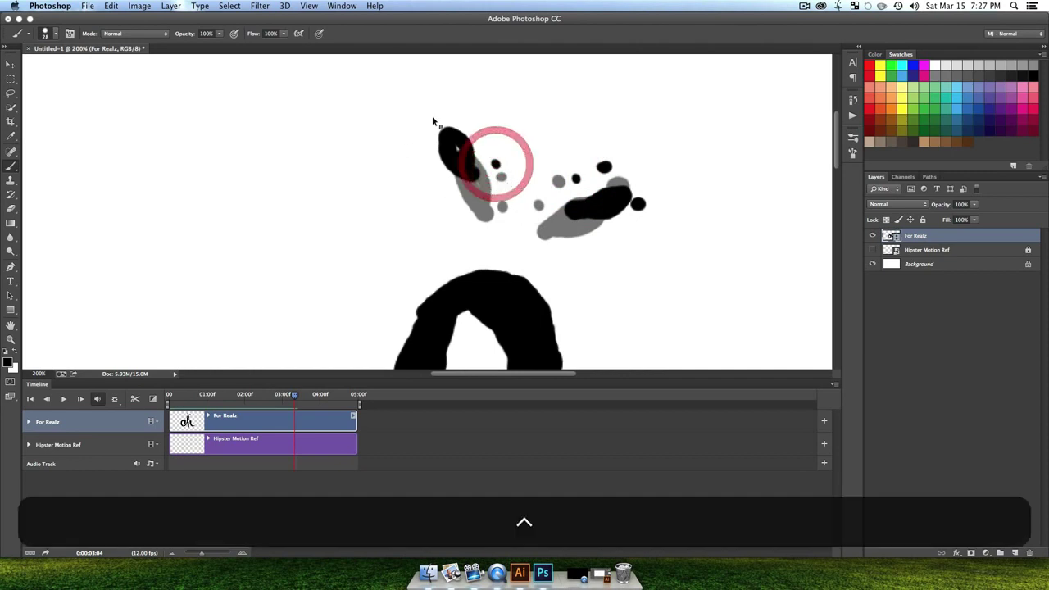
Step: On frame 03:05, paint both drops as smaller ovals farther out, surrounding each with small dots
{"action": "key", "text": "ctrl+super+x"}
{"action": "left_click", "coordinate": [439, 134]}
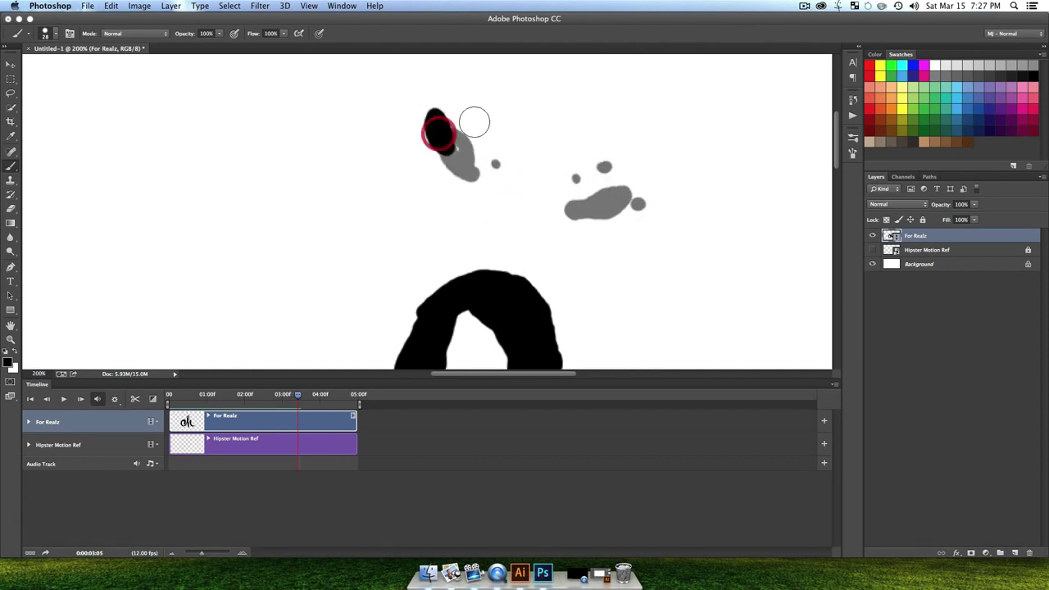
{"action": "left_click", "coordinate": [403, 121]}
{"action": "left_click_drag", "start_coordinate": [613, 195], "coordinate": [638, 187]}
{"action": "left_click", "coordinate": [645, 208]}
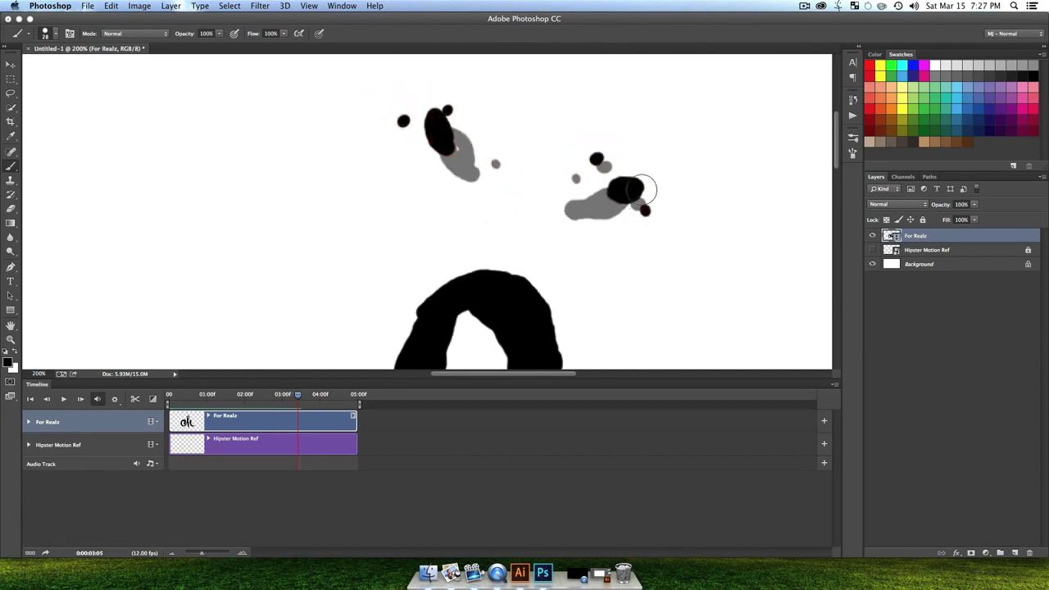
{"action": "left_click", "coordinate": [625, 161]}
Step: On frames 03:06 and 03:07, break both drops into small droplets and reduce them to a few tiny dots
{"action": "key", "text": "ctrl+super+x"}
{"action": "left_click", "coordinate": [406, 112]}
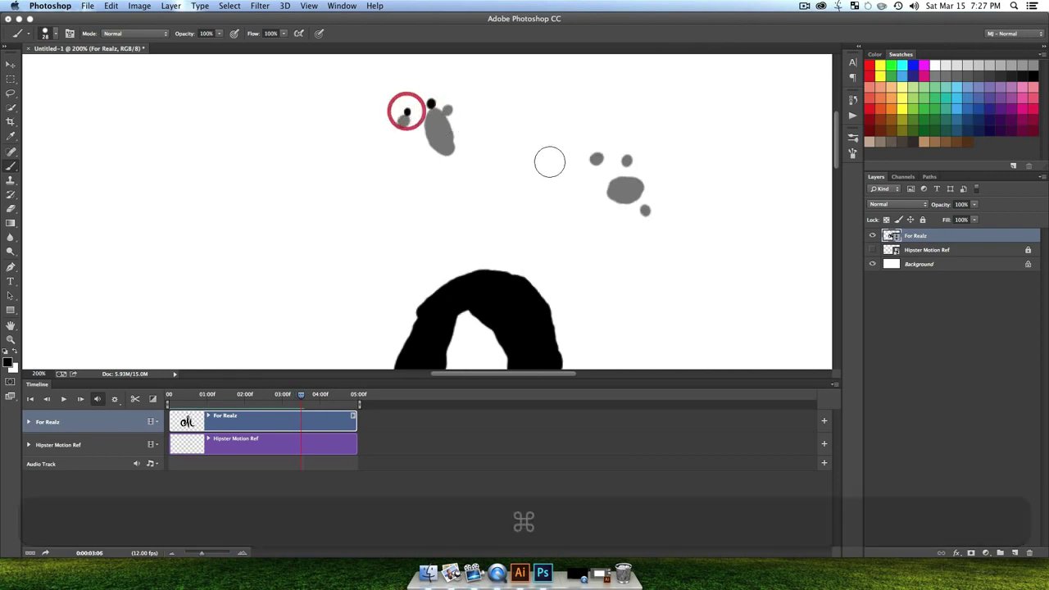
{"action": "left_click", "coordinate": [625, 155]}
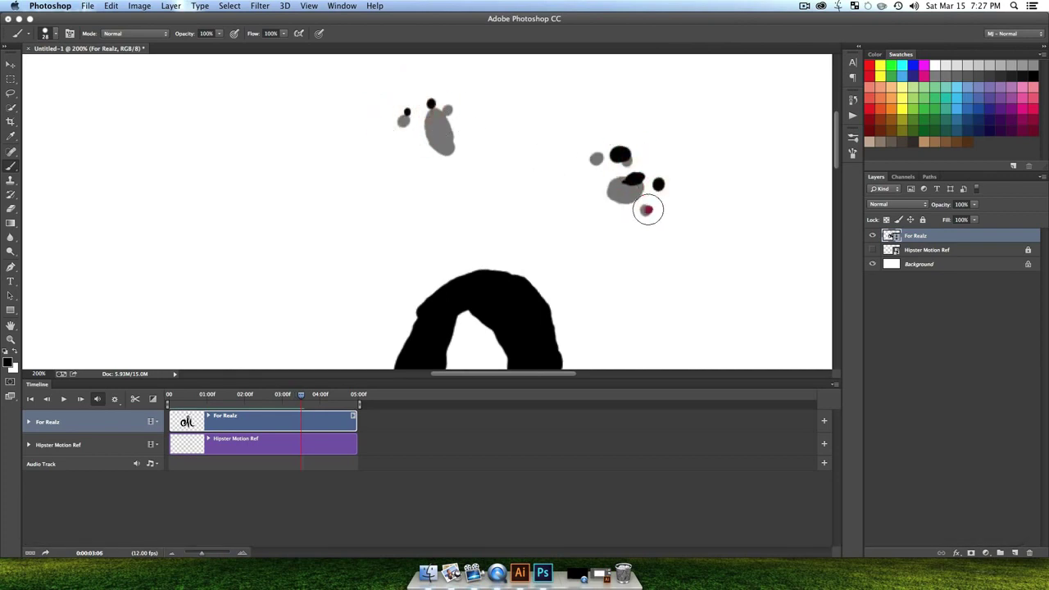
{"action": "key", "text": "ctrl+super+x"}
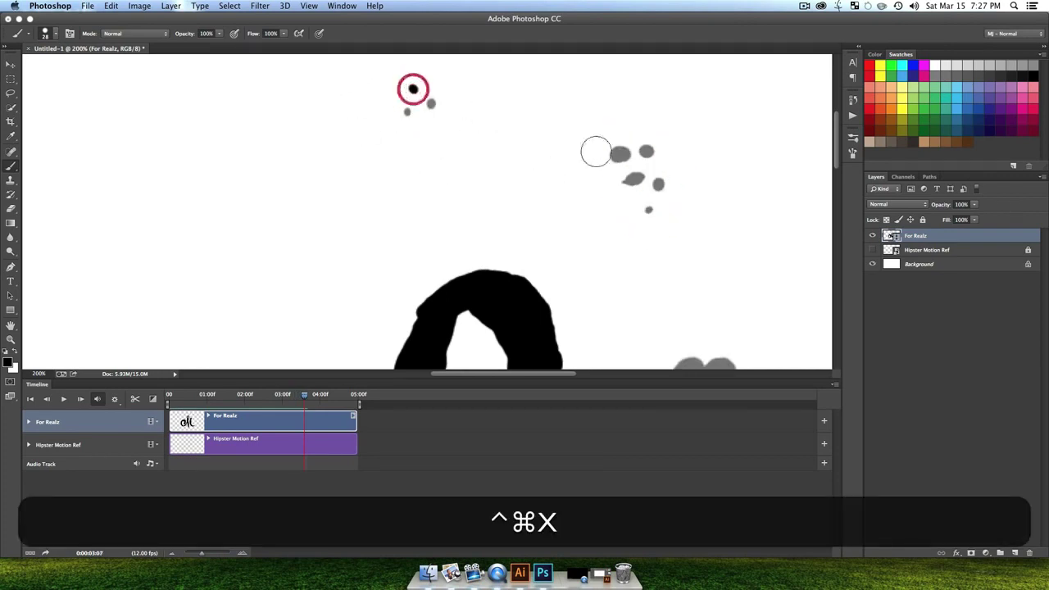
{"action": "left_click", "coordinate": [667, 163]}
Step: Examine the strokes and splatters of the whole lettering frame by frame, going back from 03:08 to 03:00
{"action": "key", "text": "ctrl+super+x"}
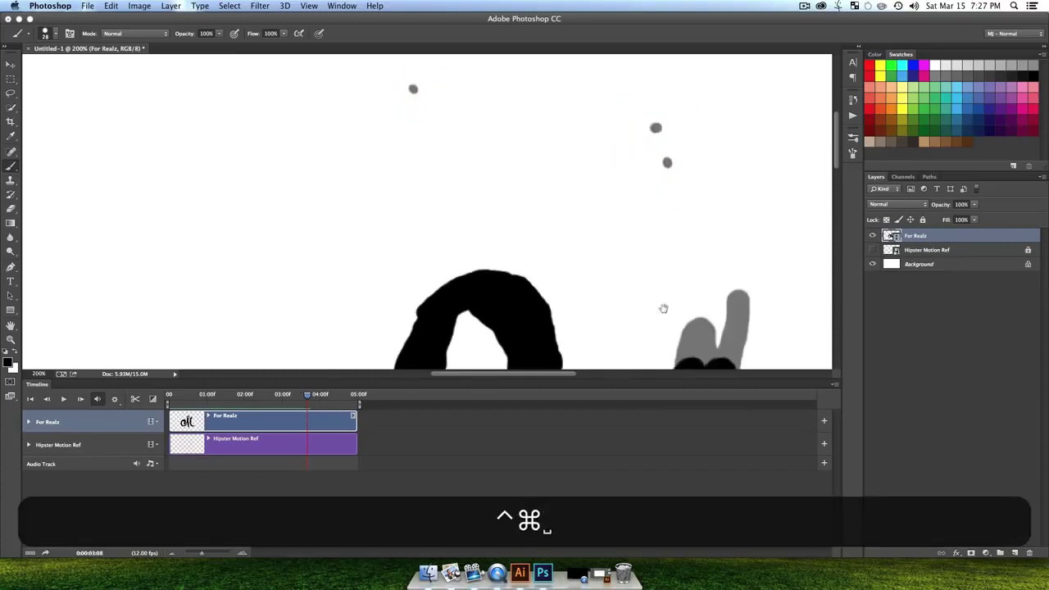
{"action": "scroll", "coordinate": [663, 306], "scroll_direction": "down", "scroll_amount": 5}
{"action": "scroll", "coordinate": [663, 306], "scroll_direction": "right", "scroll_amount": 3}
{"action": "left_click_drag", "start_coordinate": [727, 256], "coordinate": [610, 169]}
{"action": "key", "text": "alt+z"}
{"action": "left_click", "coordinate": [634, 232], "text": "alt"}
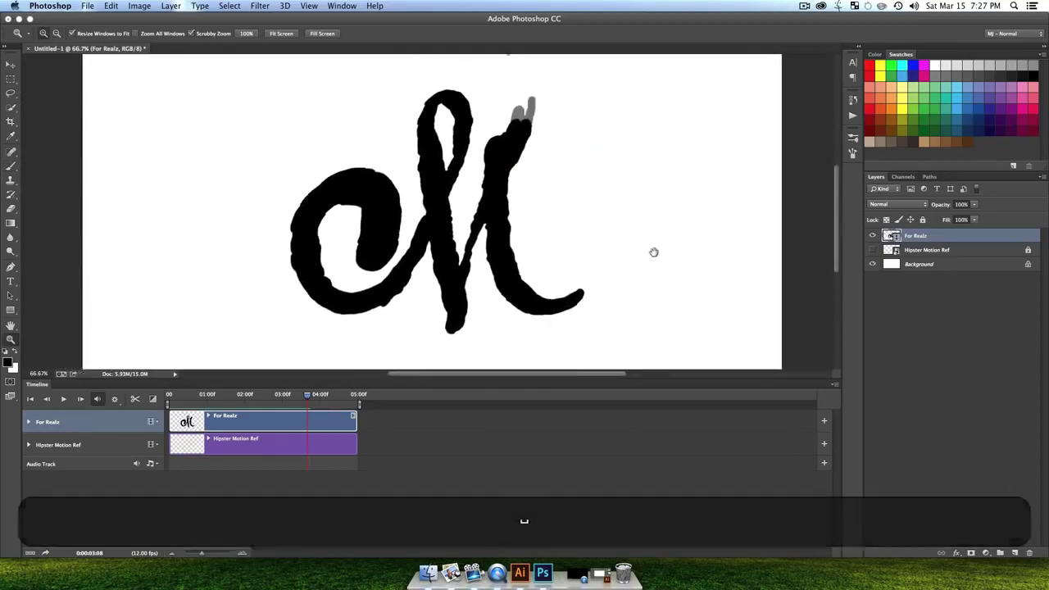
{"action": "left_click", "coordinate": [653, 250]}
{"action": "key", "text": "ctrl+super+z"}
{"action": "key", "text": "ctrl+super+z"}
{"action": "key", "text": "ctrl+super+z"}
{"action": "key", "text": "ctrl+super+z"}
{"action": "key", "text": "ctrl+super+z"}
{"action": "key", "text": "ctrl+super+z"}
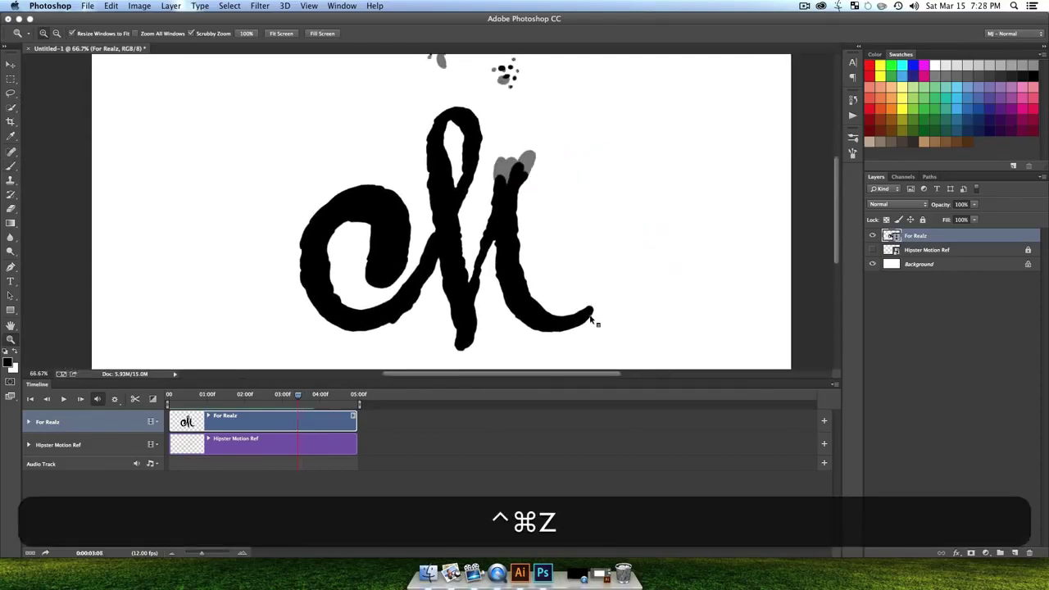
{"action": "key", "text": "ctrl+super+z"}
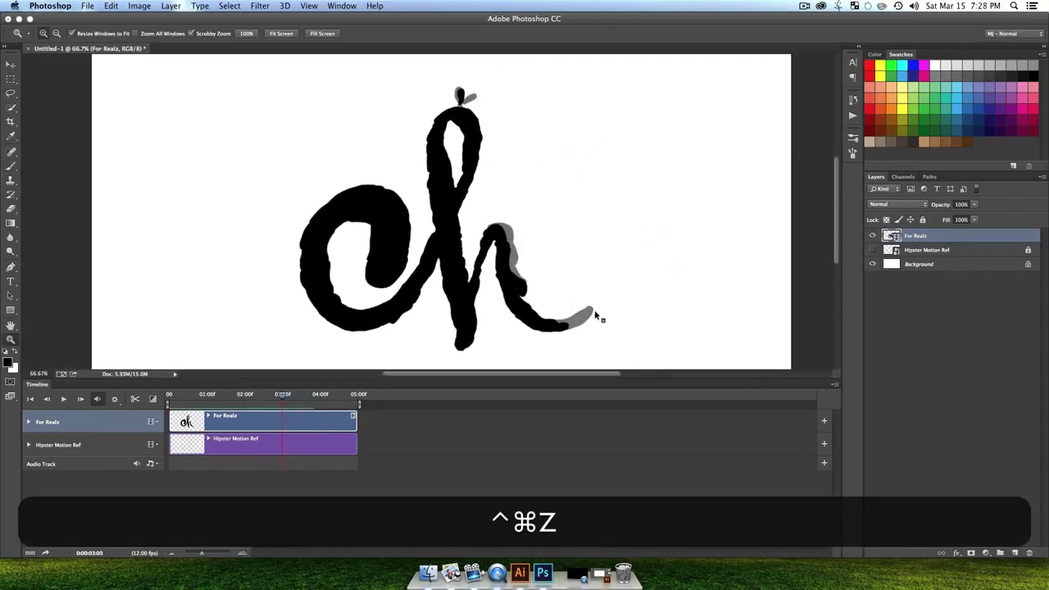
Step: On frame 03:01, paint a small dot above the tip of the tail stroke, and on 03:02 paint it as a teardrop higher up
{"action": "key", "text": "z"}
{"action": "left_click_drag", "start_coordinate": [580, 317], "coordinate": [585, 282]}
{"action": "key", "text": "ctrl"}
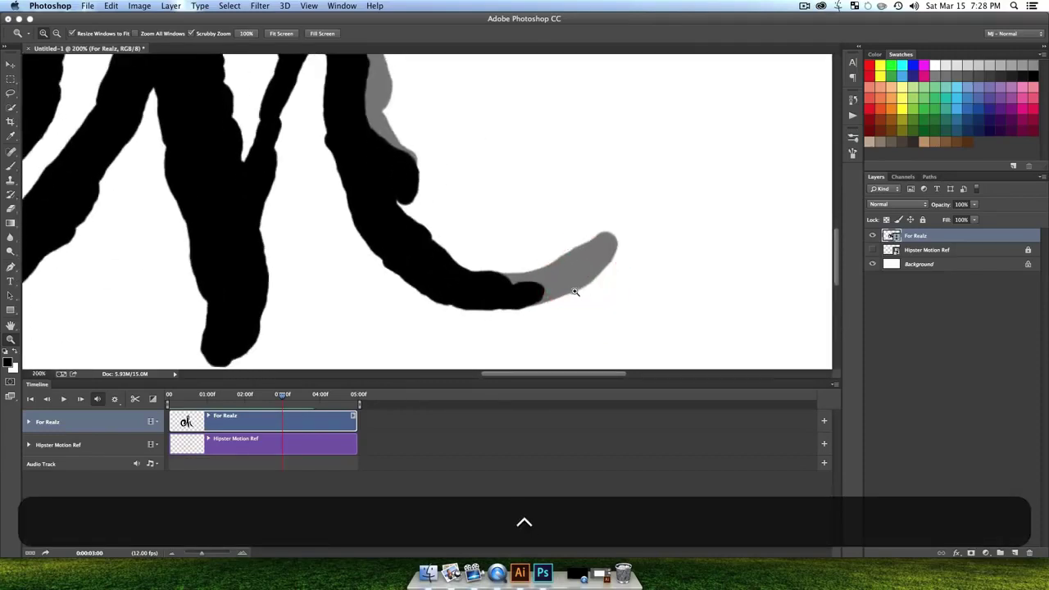
{"action": "key", "text": "b"}
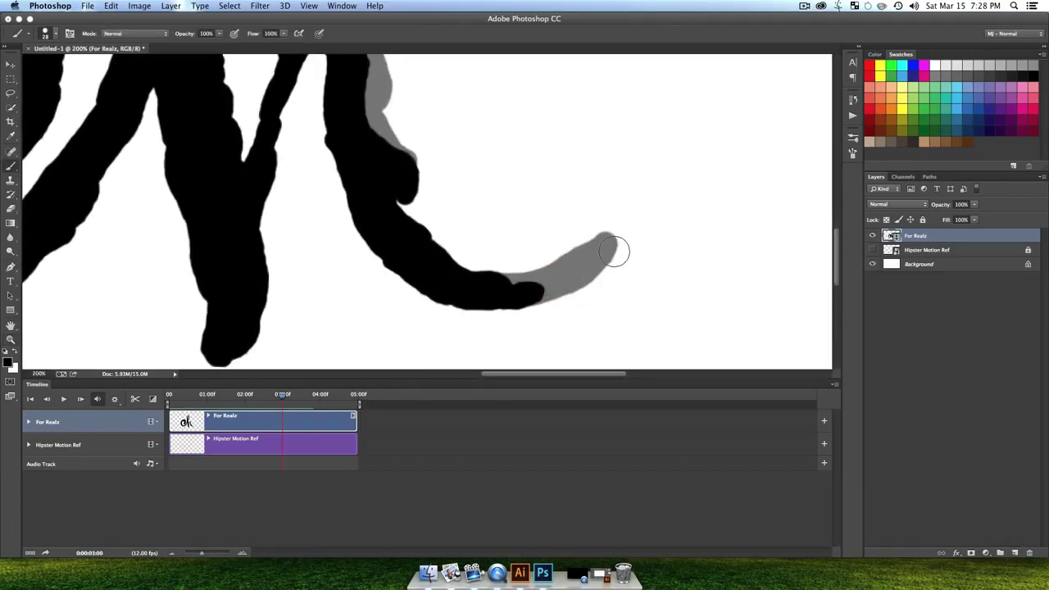
{"action": "key", "text": "ctrl+super+x"}
{"action": "left_click", "coordinate": [607, 215]}
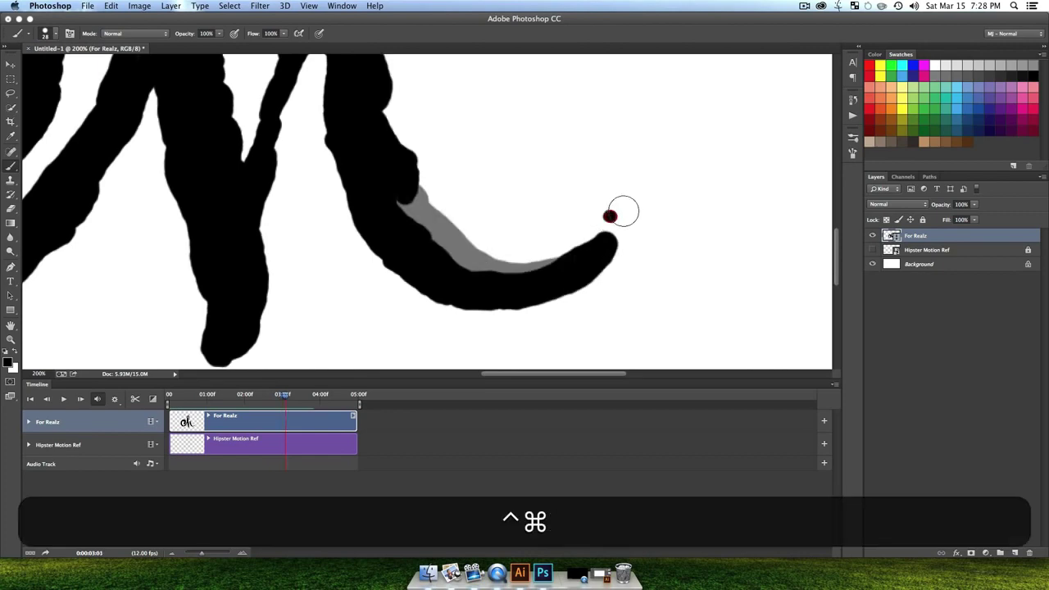
{"action": "key", "text": "ctrl+super+x"}
{"action": "key", "text": "ctrl+super+x"}
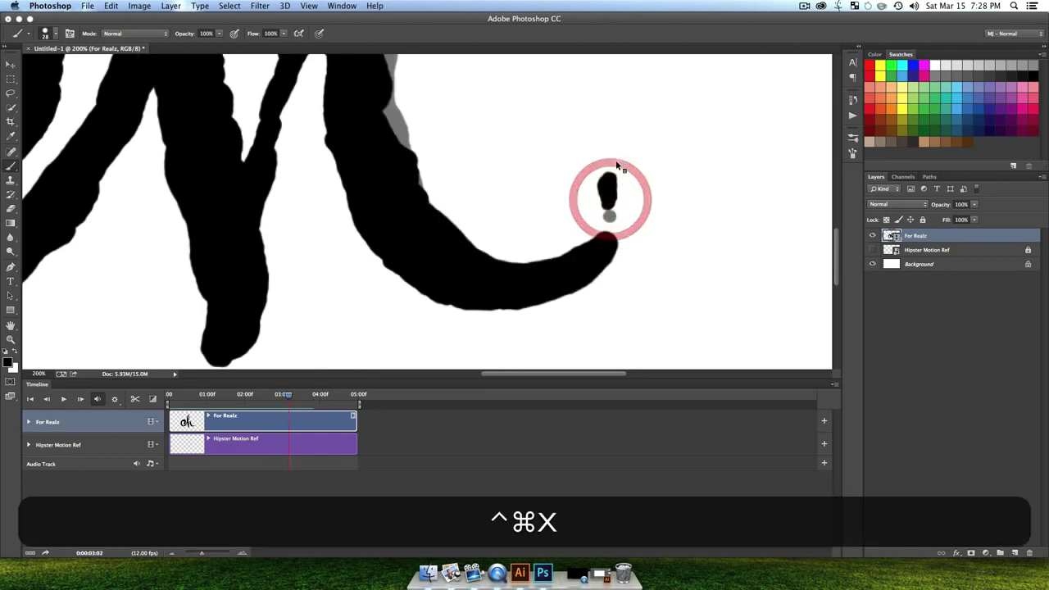
Step: On frames 03:03 and 03:04, paint the tail's drop larger and farther up, adding small dots beside it
{"action": "left_click", "coordinate": [599, 164]}
{"action": "left_click", "coordinate": [628, 157]}
{"action": "key", "text": "ctrl+super+x"}
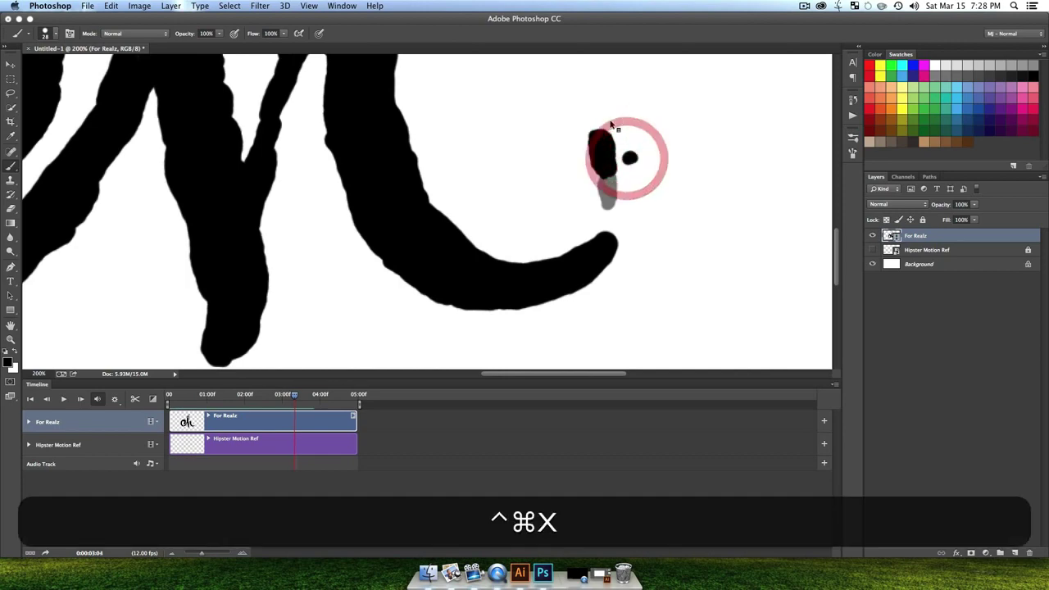
{"action": "mouse_move", "coordinate": [596, 146]}
{"action": "left_mouse_down"}
{"action": "mouse_move", "coordinate": [582, 115]}
{"action": "mouse_move", "coordinate": [620, 187]}
{"action": "mouse_move", "coordinate": [603, 197]}
{"action": "left_mouse_up"}
{"action": "left_click", "coordinate": [633, 117]}
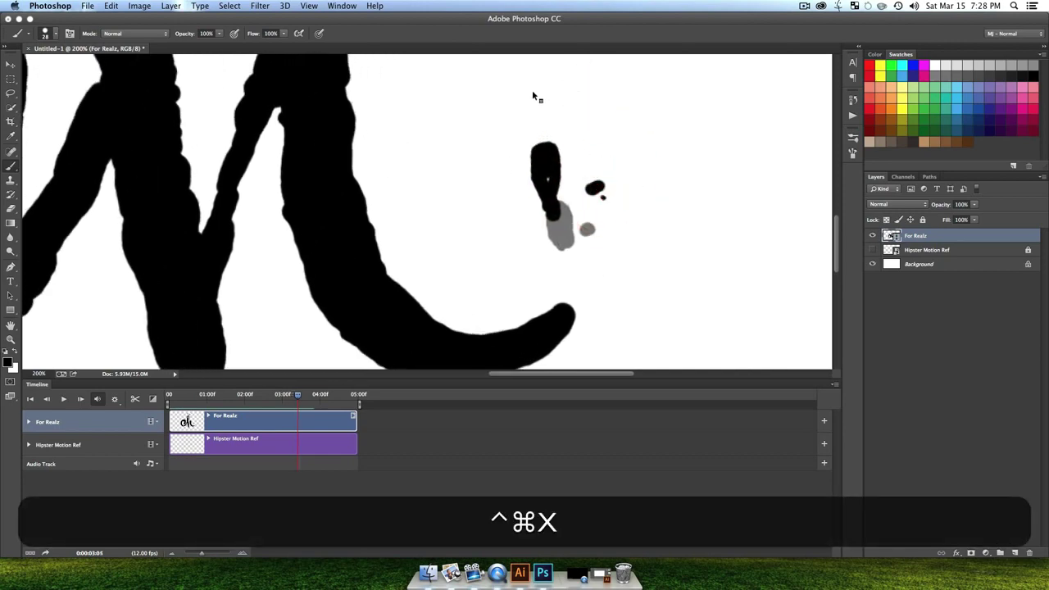
Step: On frames 03:05 to 03:08, paint the tail's drop rising and shrinking until it breaks into two tiny dots
{"action": "left_click_drag", "start_coordinate": [534, 157], "coordinate": [533, 82]}
{"action": "mouse_move", "coordinate": [588, 178]}
{"action": "left_mouse_down"}
{"action": "mouse_move", "coordinate": [581, 227]}
{"action": "mouse_move", "coordinate": [519, 206]}
{"action": "left_mouse_up"}
{"action": "key", "text": "ctrl+super+x"}
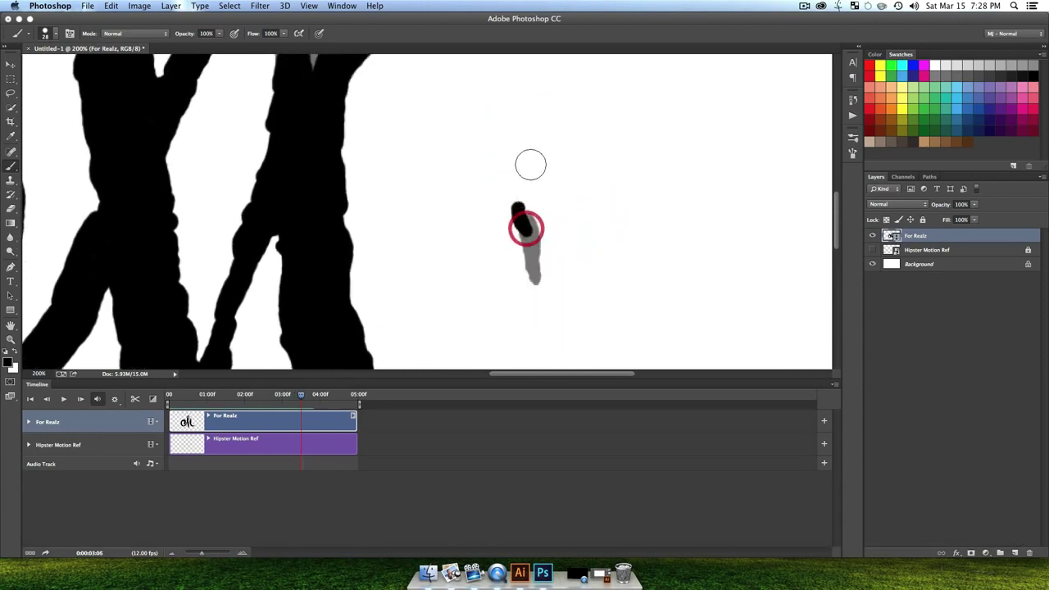
{"action": "key", "text": "ctrl+super+x"}
{"action": "key", "text": "ctrl+super+x"}
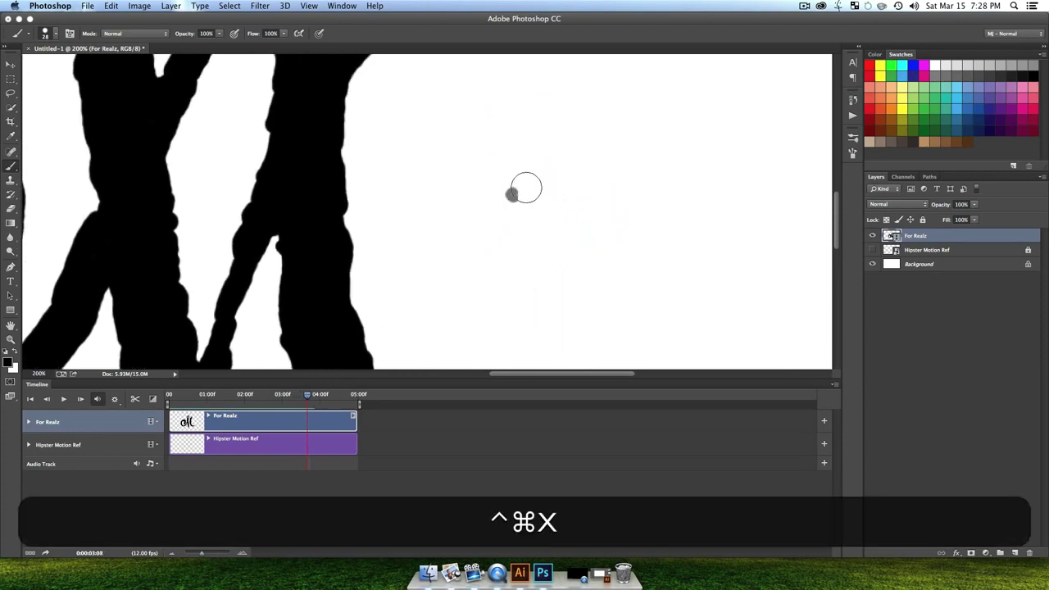
{"action": "key", "text": "ctrl+super+x"}
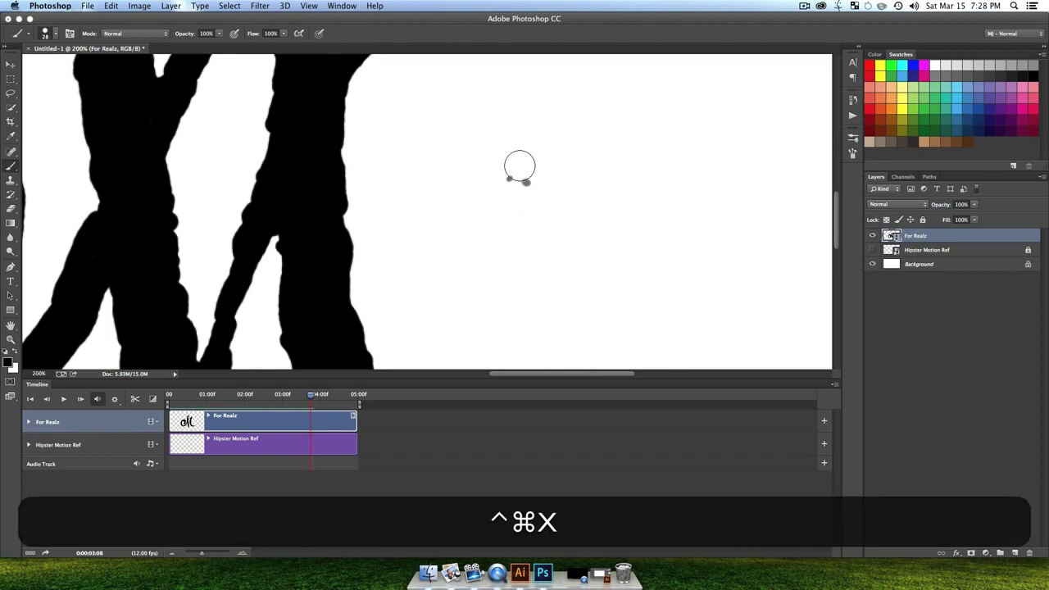
{"action": "left_click", "coordinate": [518, 159]}
Step: On frame 04:00, paint a drop off the top of the last loop, and on 04:01 paint it as a longer teardrop farther out
{"action": "scroll", "coordinate": [519, 158], "scroll_direction": "up", "scroll_amount": 10}
{"action": "scroll", "coordinate": [518, 158], "scroll_direction": "left", "scroll_amount": 5}
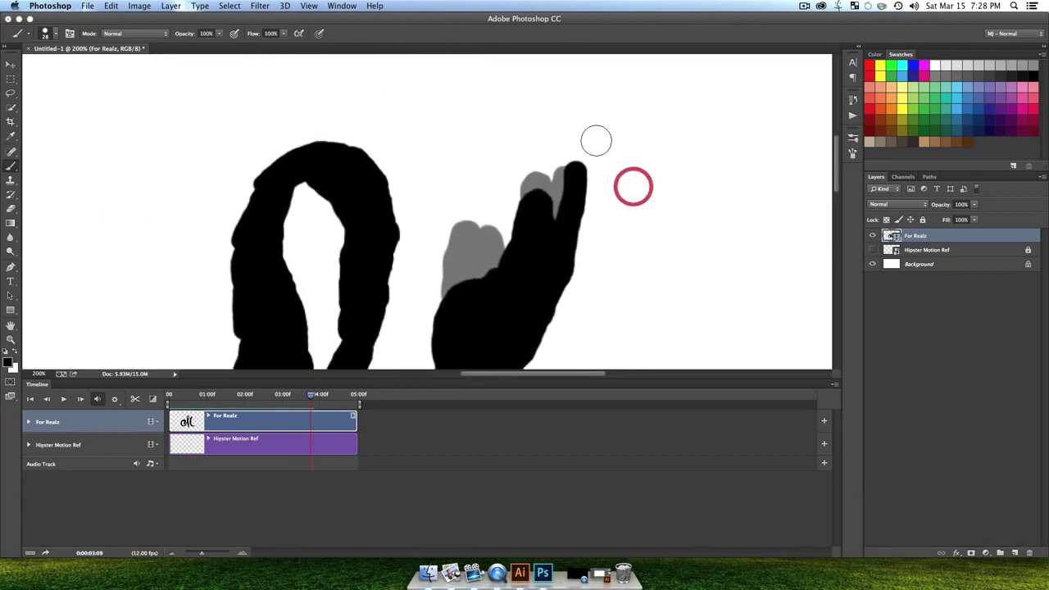
{"action": "key", "text": "ctrl+super+x"}
{"action": "key", "text": "ctrl+super+x"}
{"action": "scroll", "coordinate": [574, 189], "scroll_direction": "up", "scroll_amount": 5}
{"action": "scroll", "coordinate": [574, 189], "scroll_direction": "left", "scroll_amount": 2}
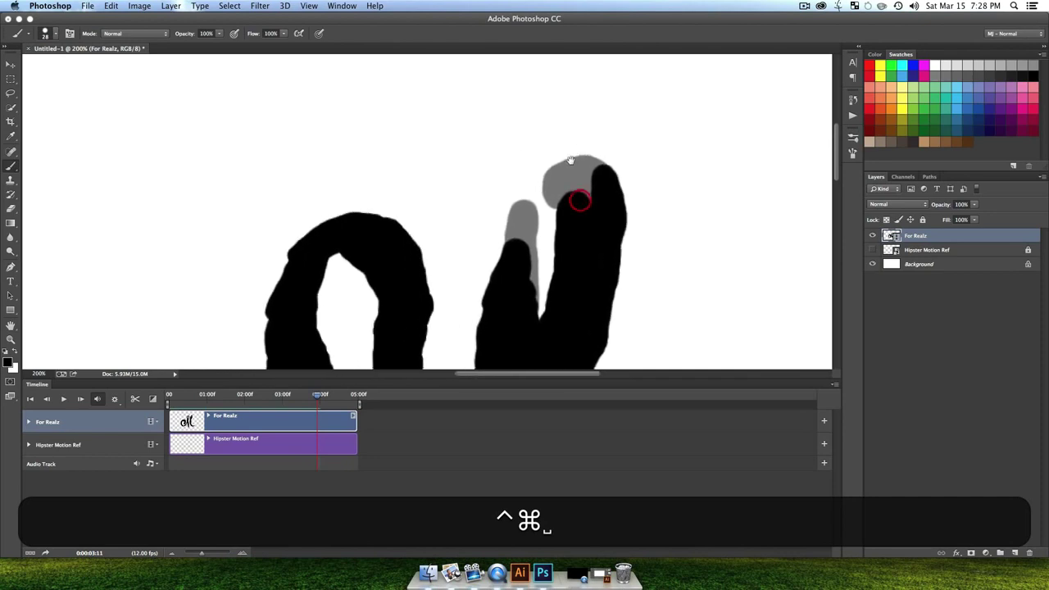
{"action": "left_click", "coordinate": [572, 175]}
{"action": "key", "text": "ctrl+super+x"}
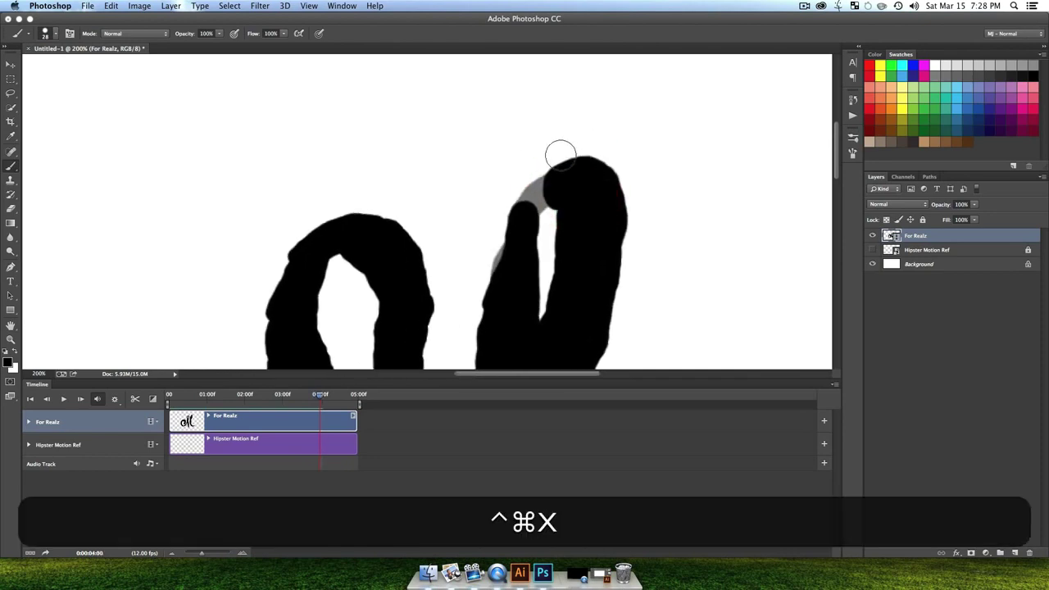
{"action": "key", "text": "ctrl+super+x"}
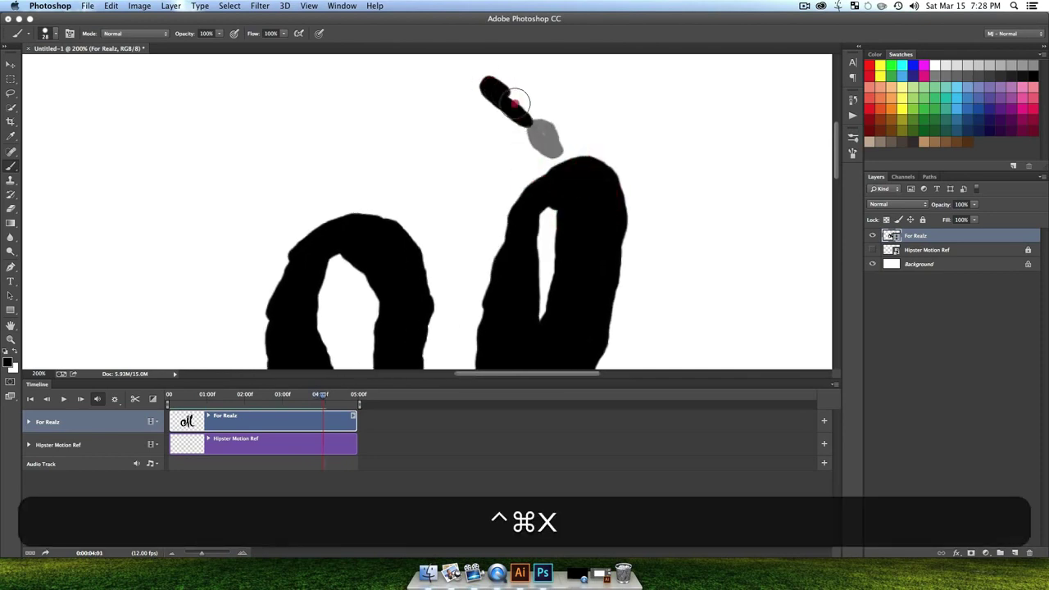
Step: Try to continue the last loop's drop on frames 04:02 and 04:03 as shorter ovals farther out with small dots
{"action": "key", "text": "ctrl+super+x"}
{"action": "scroll", "coordinate": [574, 204], "scroll_direction": "up", "scroll_amount": 5}
{"action": "scroll", "coordinate": [574, 205], "scroll_direction": "left", "scroll_amount": 4}
{"action": "left_click", "coordinate": [546, 160]}
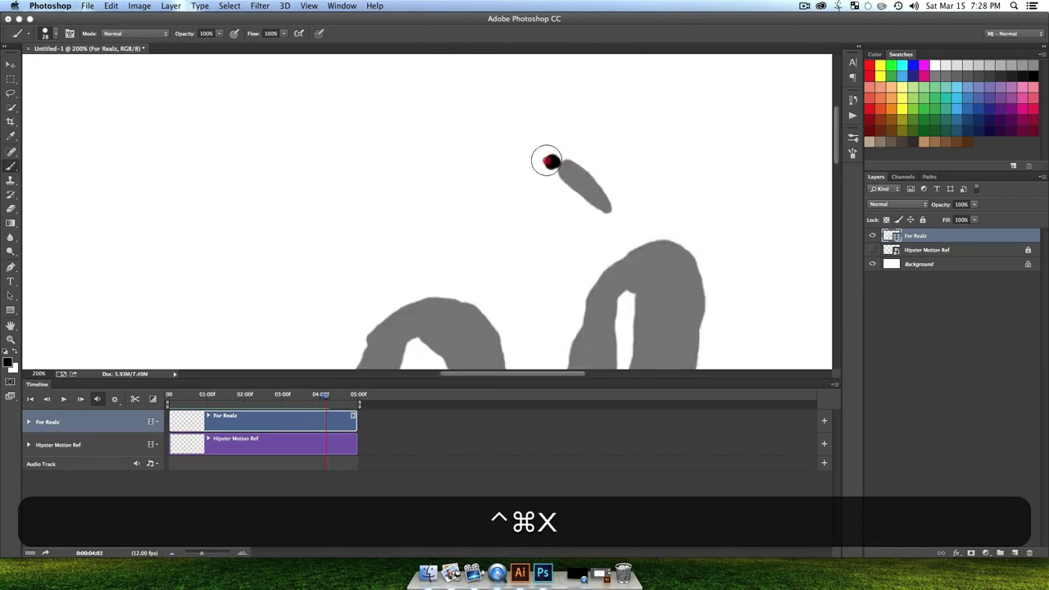
{"action": "left_click_drag", "start_coordinate": [547, 161], "coordinate": [575, 156]}
{"action": "key", "text": "ctrl+super+x"}
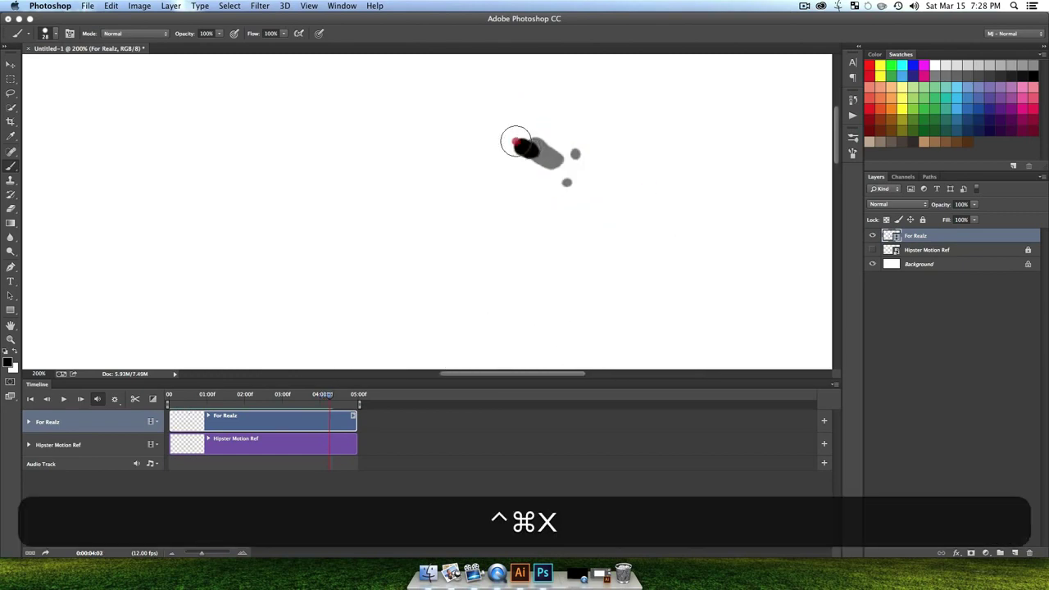
Step: Revert the brush strokes made on frame 04:03 through the history and check that frame
{"action": "key", "text": "z"}
{"action": "left_click", "coordinate": [547, 259], "text": "alt"}
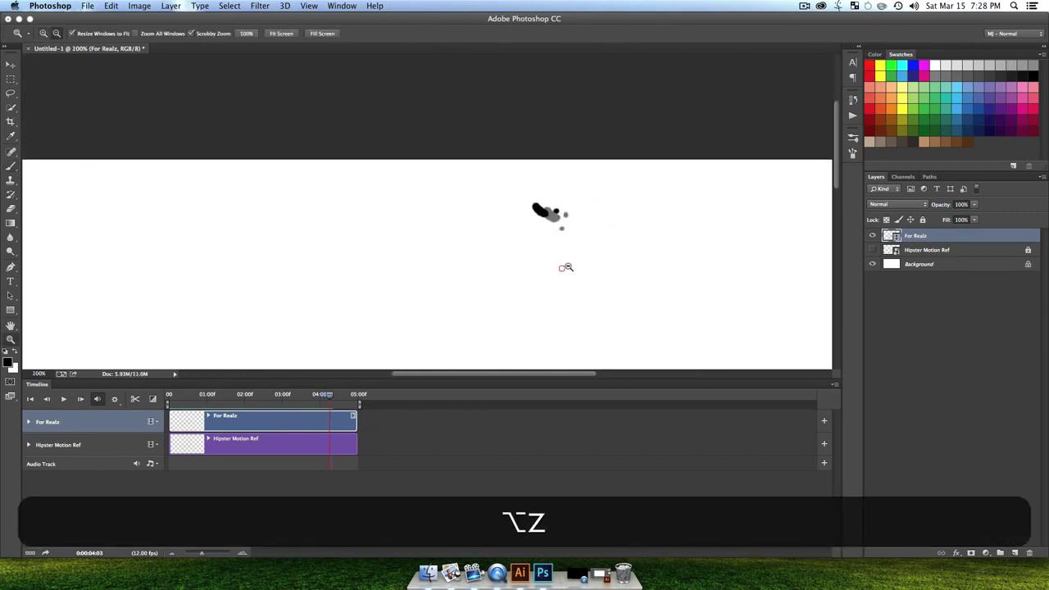
{"action": "left_click", "coordinate": [565, 264], "text": "alt"}
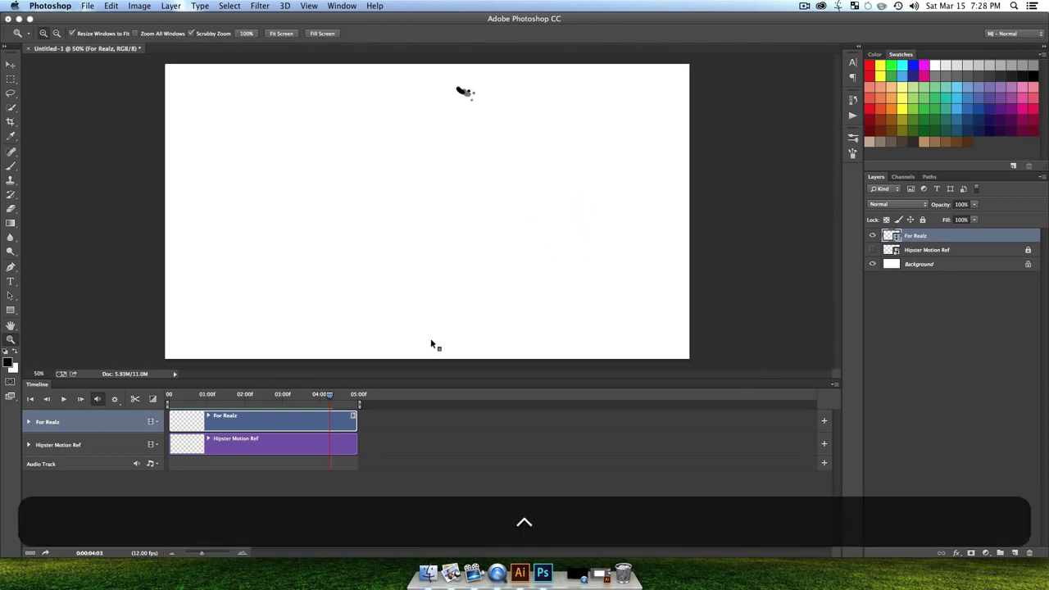
{"action": "left_click", "coordinate": [852, 100]}
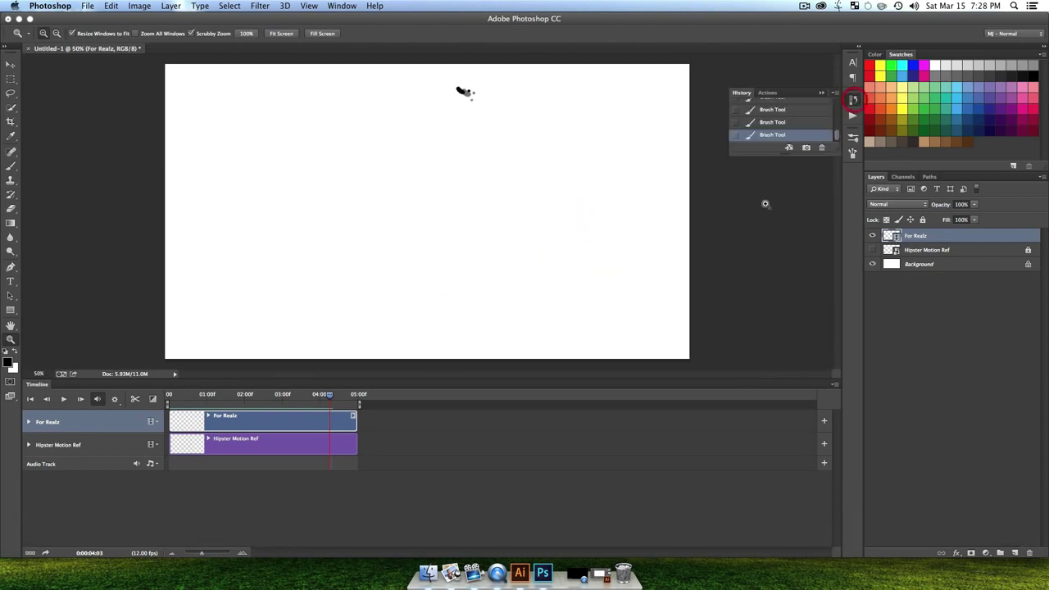
{"action": "left_click", "coordinate": [775, 105]}
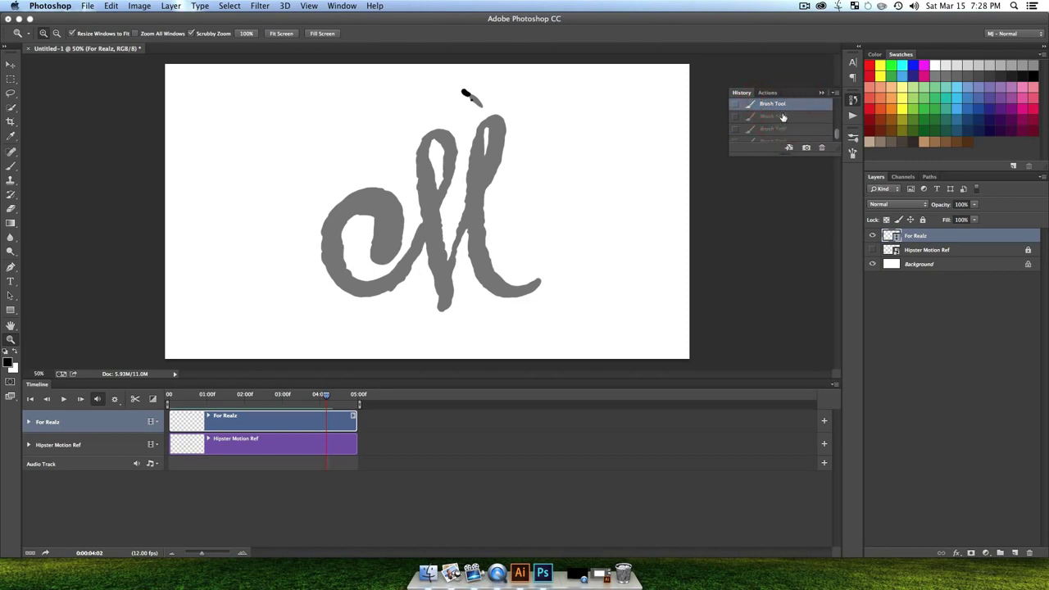
{"action": "left_click", "coordinate": [787, 105]}
{"action": "left_click", "coordinate": [785, 117]}
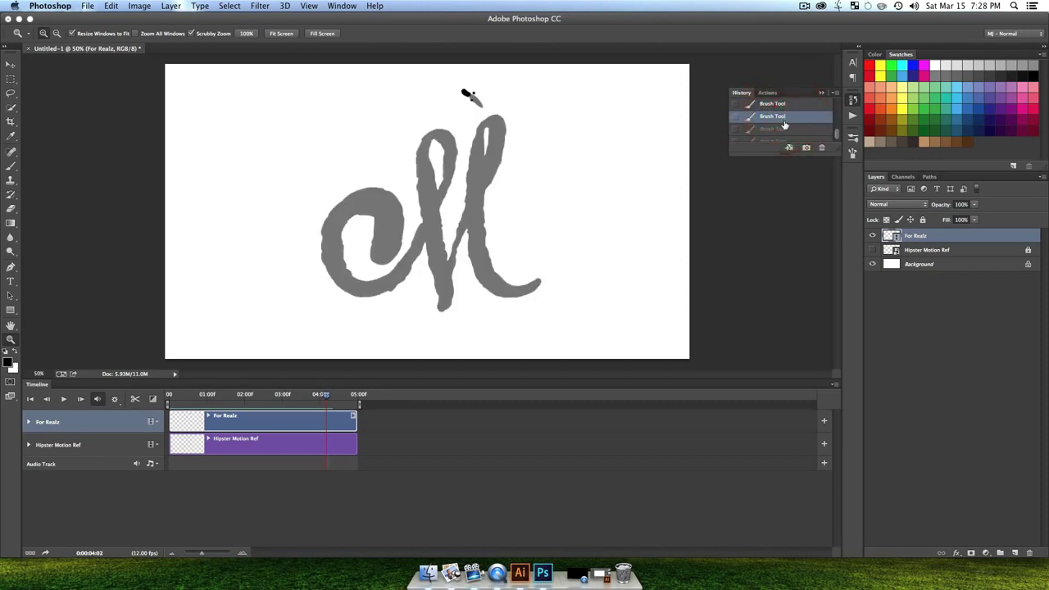
{"action": "left_click_drag", "start_coordinate": [323, 395], "coordinate": [332, 395]}
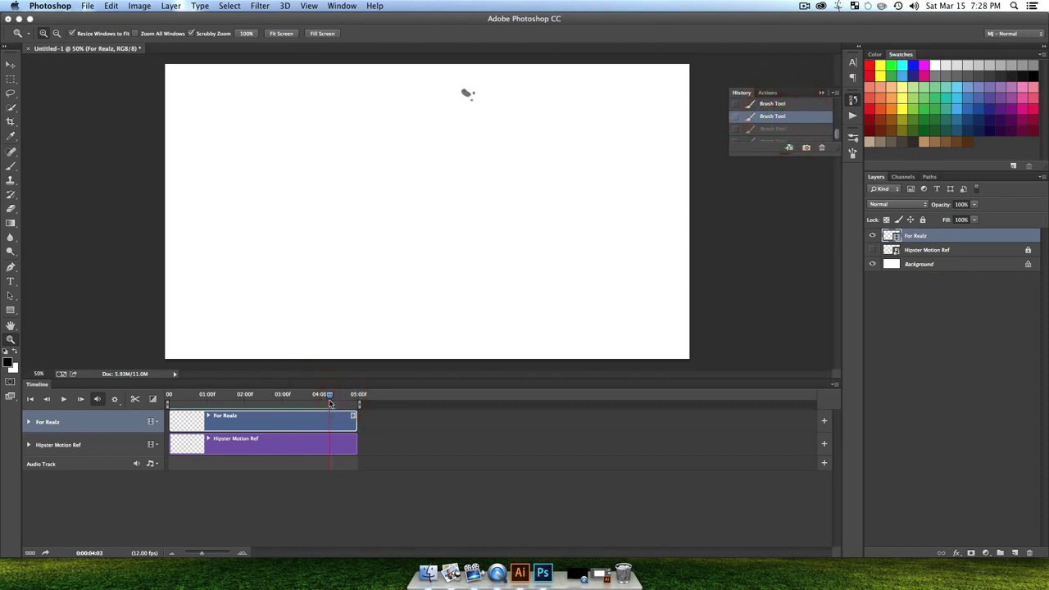
Step: Duplicate frame 04:01 with the complete lettering repeatedly until the copies fill the rest of the timeline
{"action": "key", "text": "ctrl+super+z"}
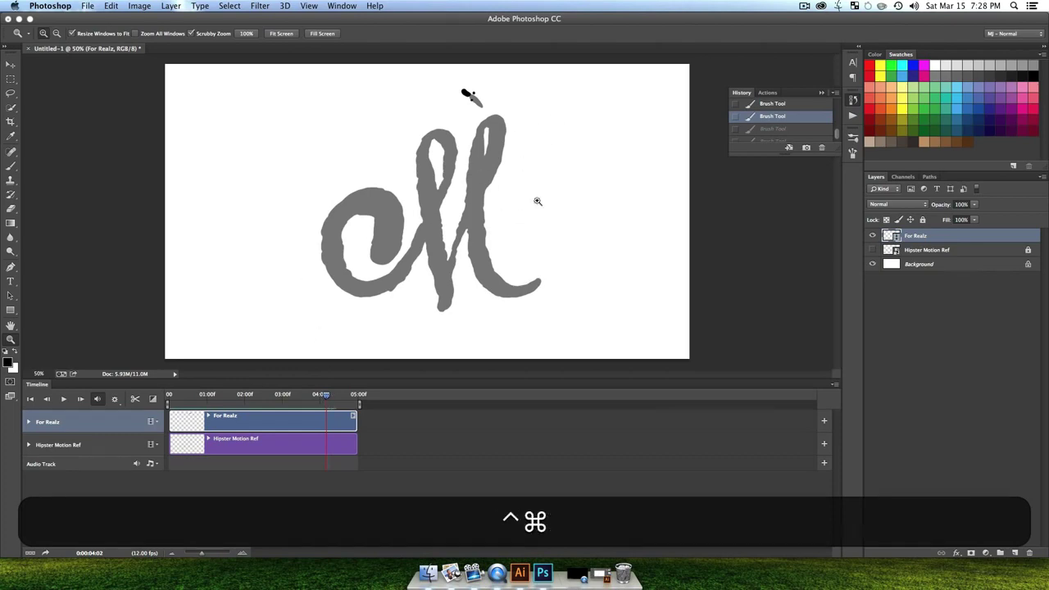
{"action": "key", "text": "ctrl+super+z"}
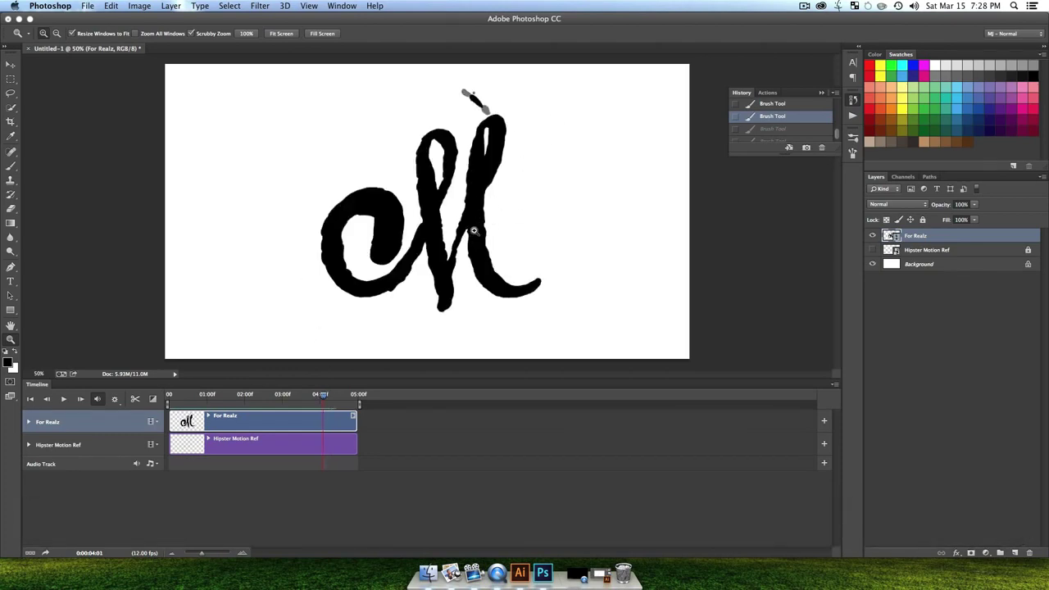
{"action": "key", "text": "F1"}
{"action": "key", "text": "F1"}
{"action": "key", "text": "F1"}
{"action": "key", "text": "F1"}
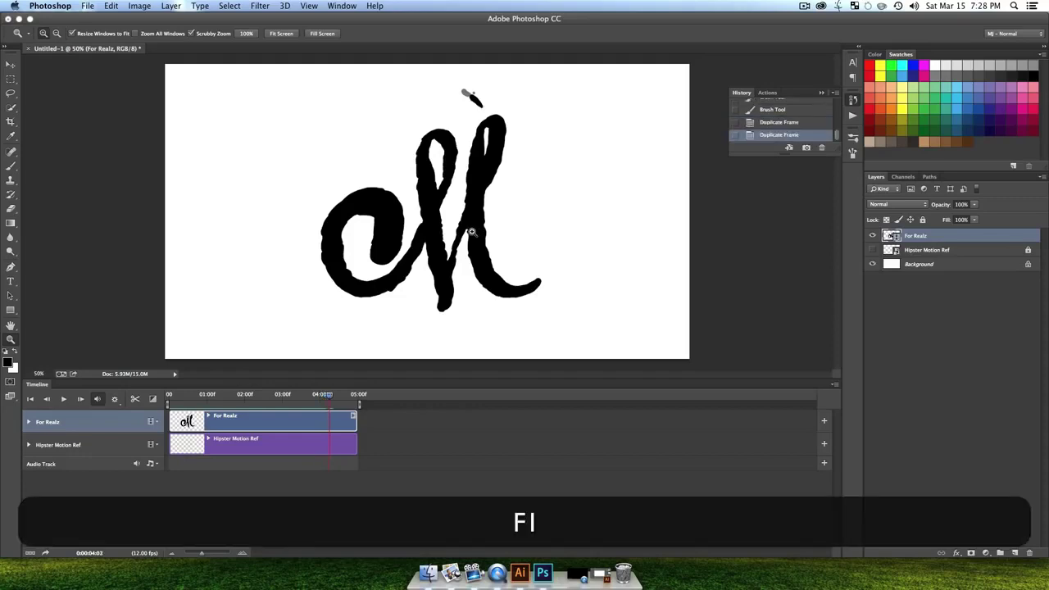
{"action": "key", "text": "F1"}
{"action": "key", "text": "F1"}
{"action": "key", "text": "F1"}
{"action": "key", "text": "F1"}
{"action": "key", "text": "F1"}
{"action": "key", "text": "F1"}
{"action": "key", "text": "F1"}
{"action": "key", "text": "F1"}
{"action": "key", "text": "F1"}
{"action": "key", "text": "F1"}
{"action": "key", "text": "F1"}
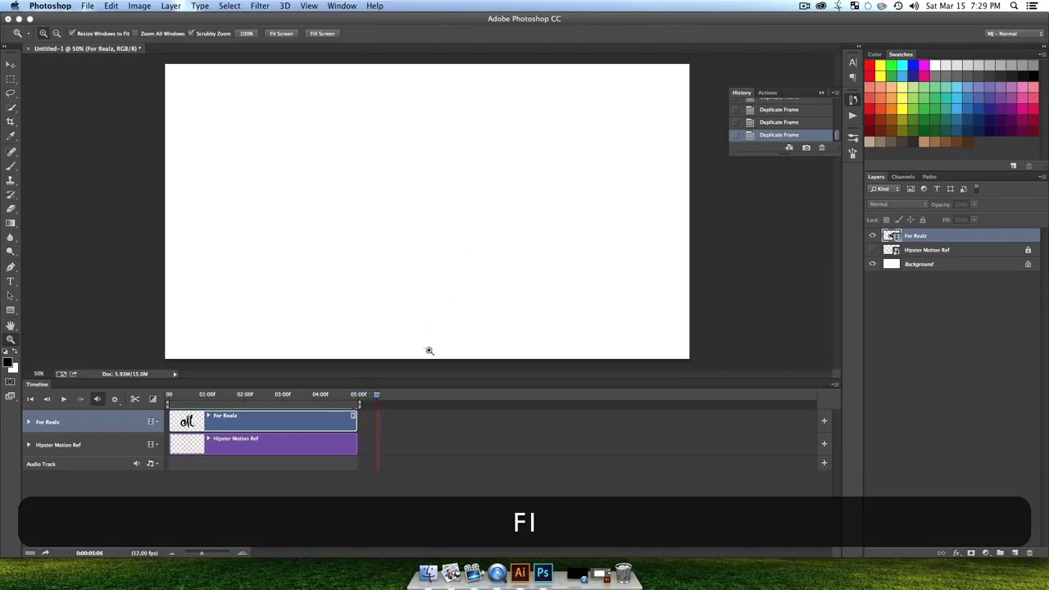
Step: On frame 04:11, erase the teardrop above the last loop so only the lettering is left
{"action": "mouse_move", "coordinate": [377, 395]}
{"action": "left_mouse_down"}
{"action": "mouse_move", "coordinate": [279, 395]}
{"action": "mouse_move", "coordinate": [357, 394]}
{"action": "left_mouse_up"}
{"action": "key", "text": "z"}
{"action": "left_click", "coordinate": [480, 98]}
{"action": "key", "text": "space"}
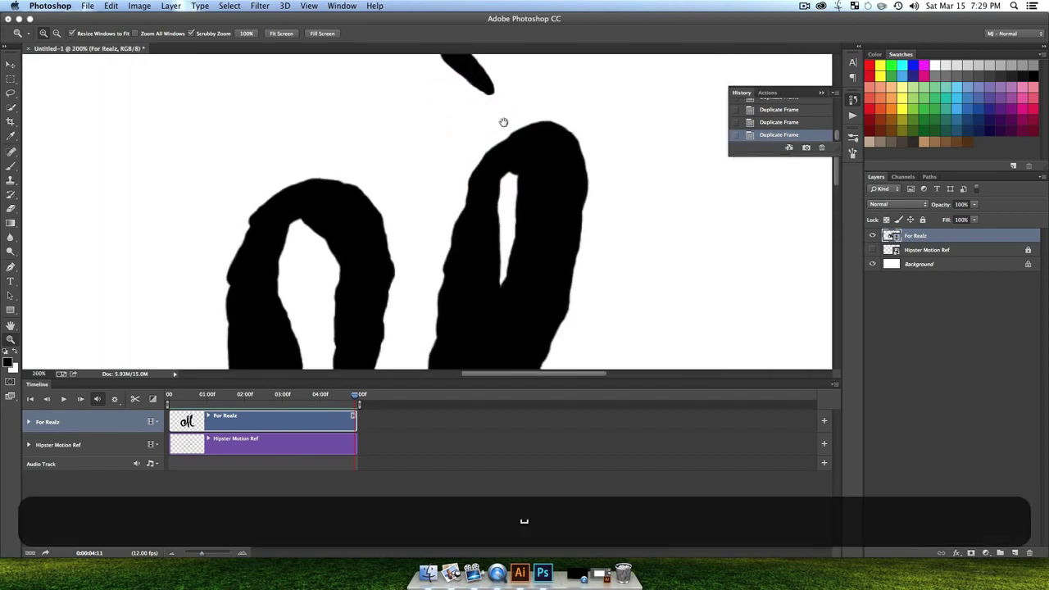
{"action": "left_click_drag", "start_coordinate": [501, 122], "coordinate": [532, 188]}
{"action": "key", "text": "e"}
{"action": "mouse_move", "coordinate": [502, 131]}
{"action": "left_mouse_down"}
{"action": "mouse_move", "coordinate": [457, 145]}
{"action": "mouse_move", "coordinate": [517, 124]}
{"action": "mouse_move", "coordinate": [527, 169]}
{"action": "left_mouse_up"}
{"action": "key", "text": "z"}
{"action": "left_click", "coordinate": [527, 169], "text": "alt"}
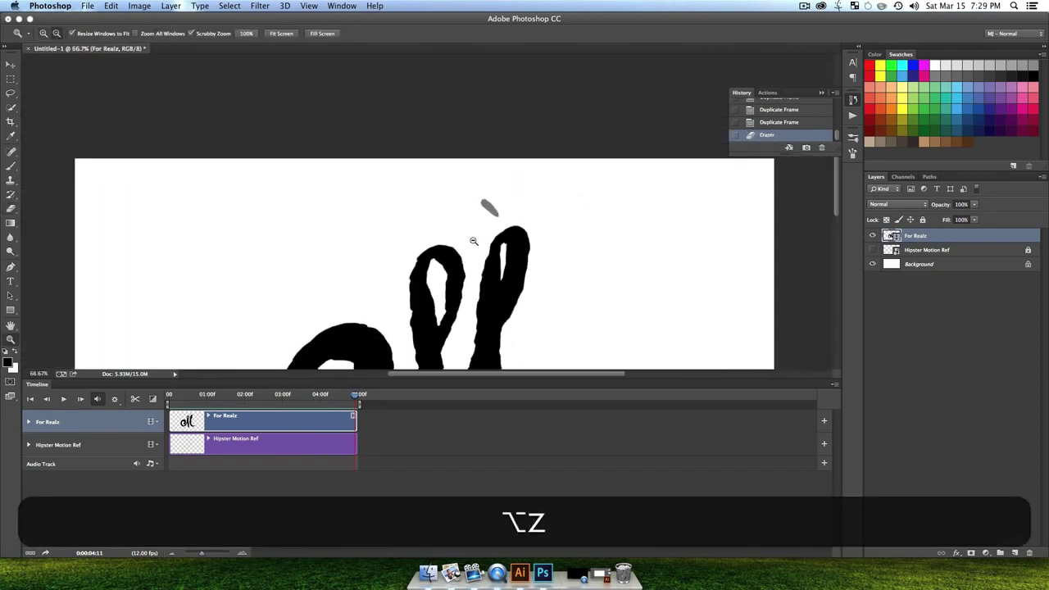
{"action": "left_click", "coordinate": [545, 198], "text": "alt"}
Step: Play the animation from the first frame to review the write-on and the splatters
{"action": "key", "text": "v"}
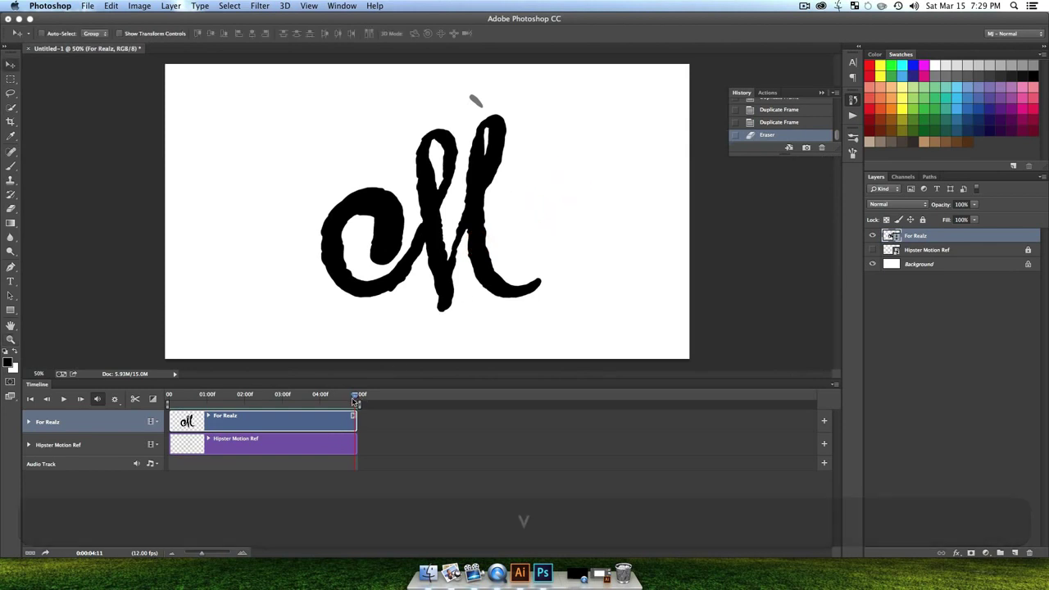
{"action": "left_click_drag", "start_coordinate": [359, 402], "coordinate": [98, 444]}
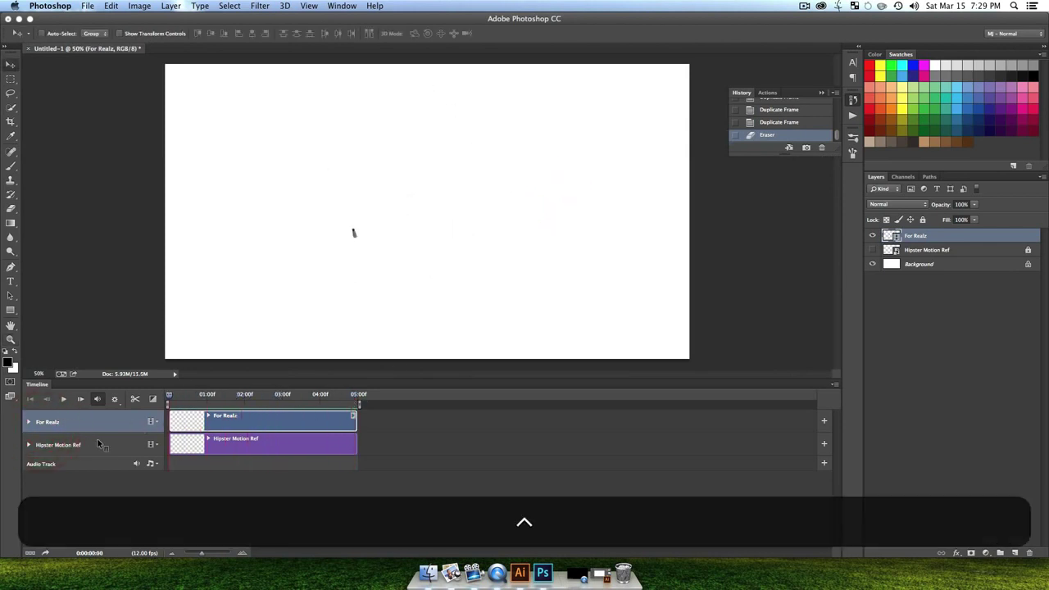
{"action": "key", "text": "ctrl+super+s"}
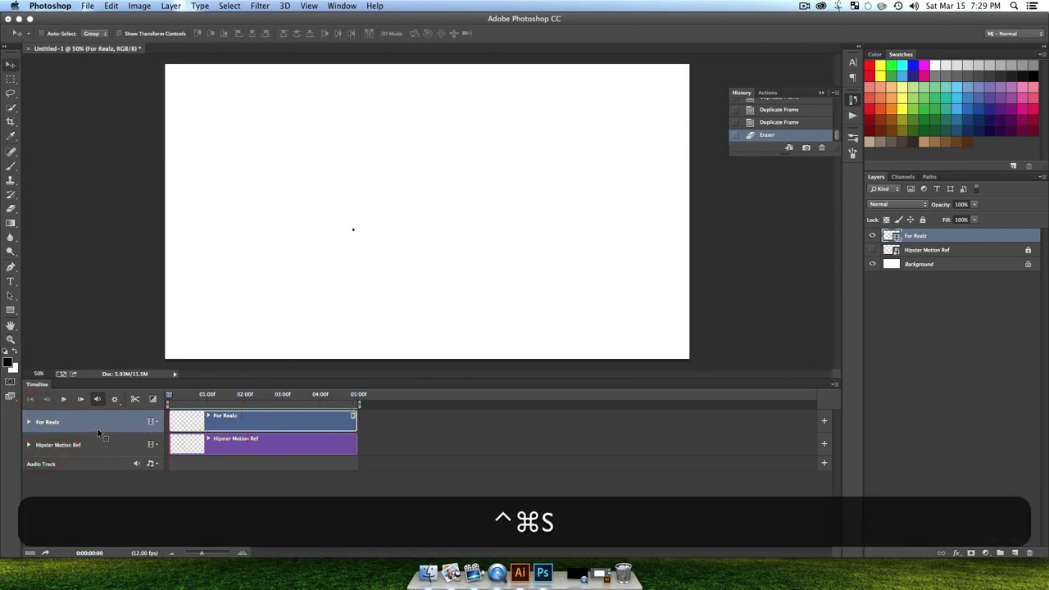
{"action": "left_click", "coordinate": [67, 400]}
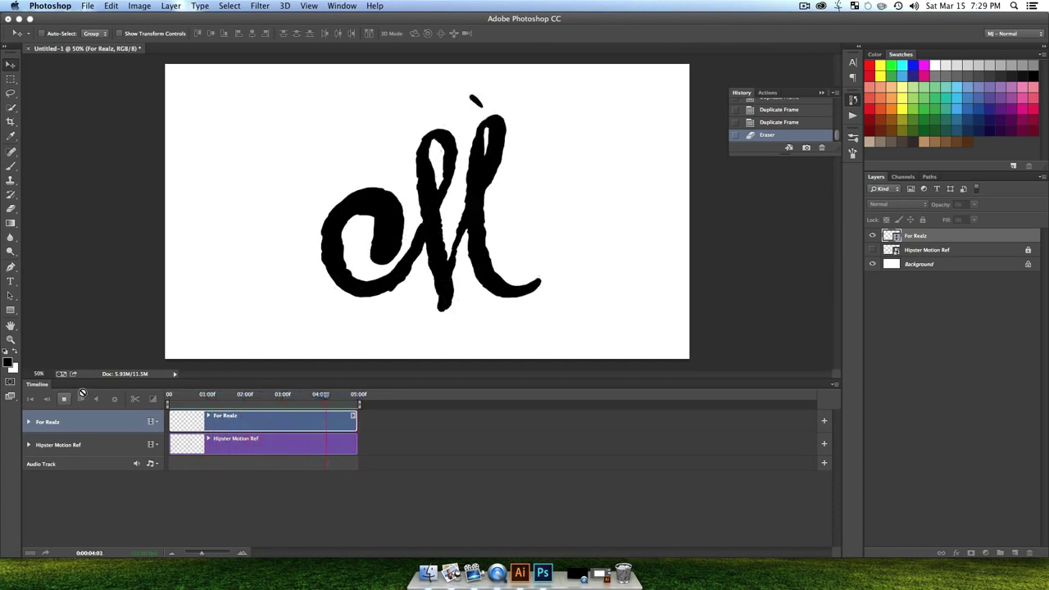
Step: Stop the playback, hide the Background layer so the lettering sits on transparency, and return the playhead to the first frame
{"action": "key", "text": "space"}
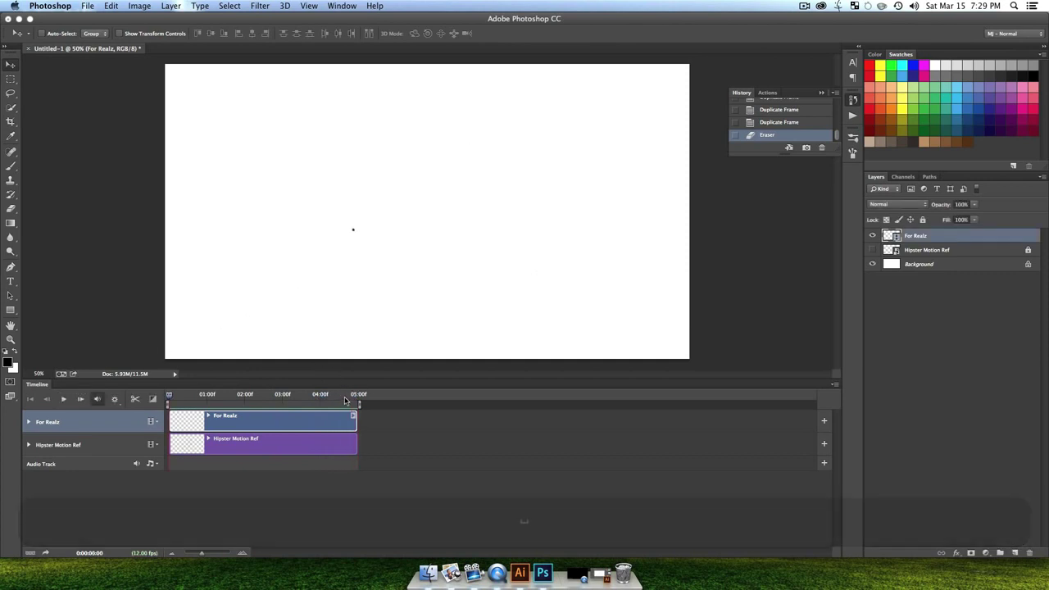
{"action": "mouse_move", "coordinate": [345, 397]}
{"action": "left_mouse_down"}
{"action": "mouse_move", "coordinate": [190, 398]}
{"action": "mouse_move", "coordinate": [262, 399]}
{"action": "mouse_move", "coordinate": [215, 403]}
{"action": "mouse_move", "coordinate": [335, 421]}
{"action": "mouse_move", "coordinate": [534, 382]}
{"action": "left_mouse_up"}
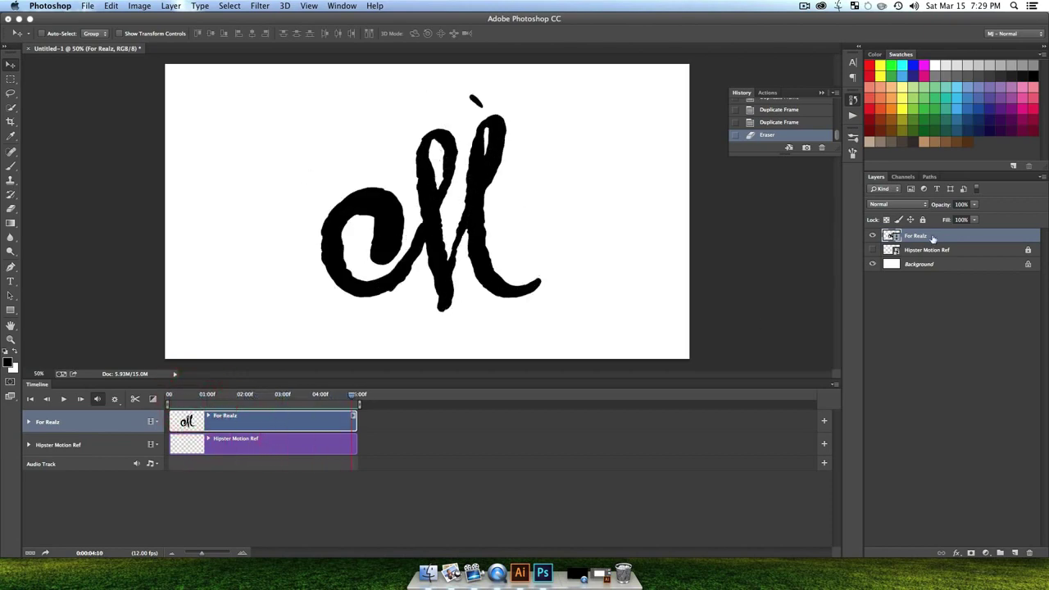
{"action": "left_click", "coordinate": [872, 264]}
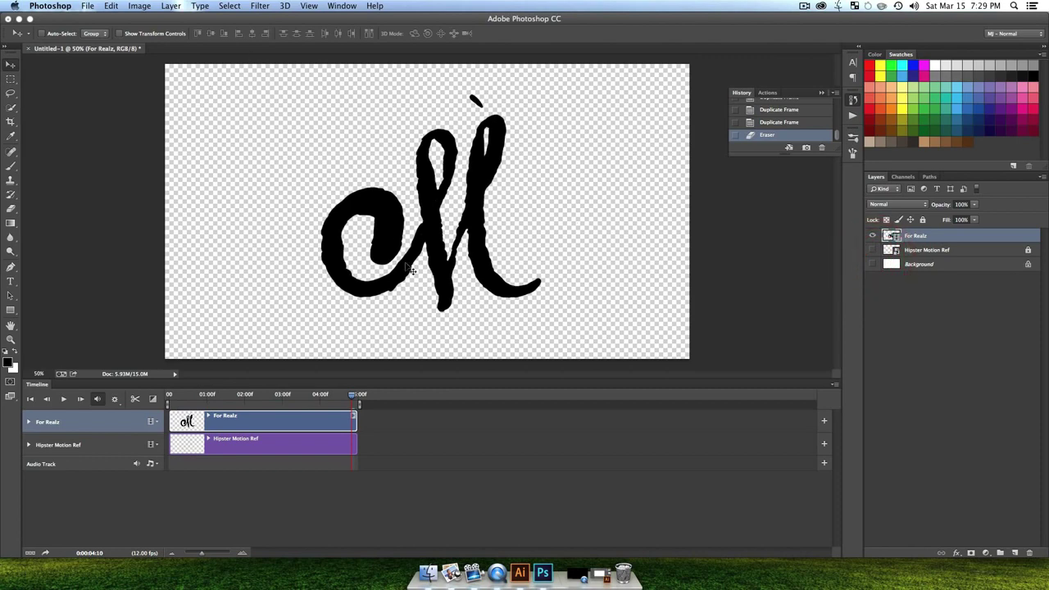
{"action": "left_click_drag", "start_coordinate": [350, 400], "coordinate": [114, 399]}
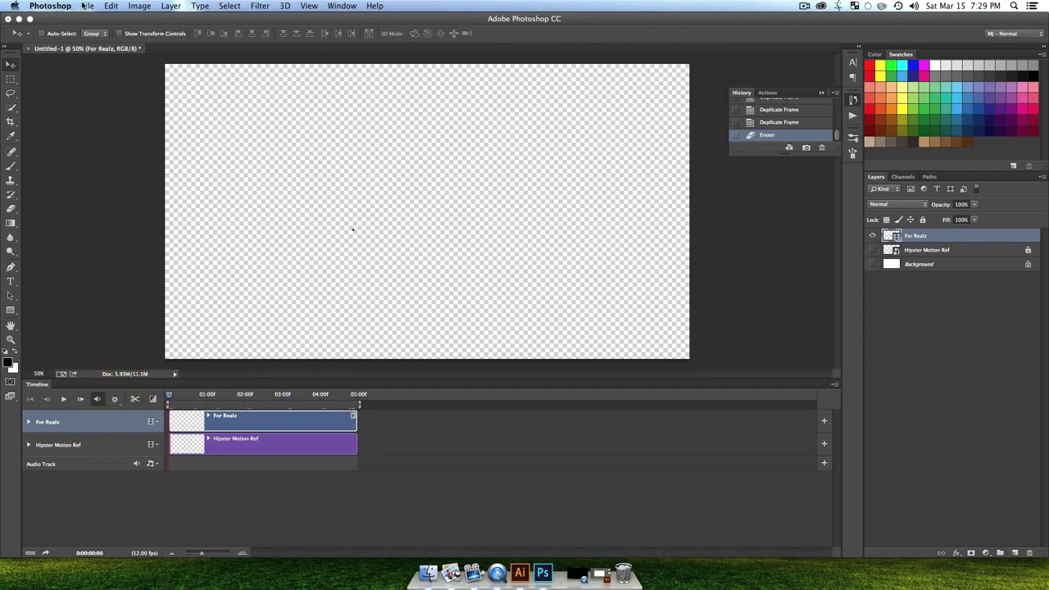
{"action": "left_click", "coordinate": [86, 7]}
{"action": "mouse_move", "coordinate": [110, 219]}
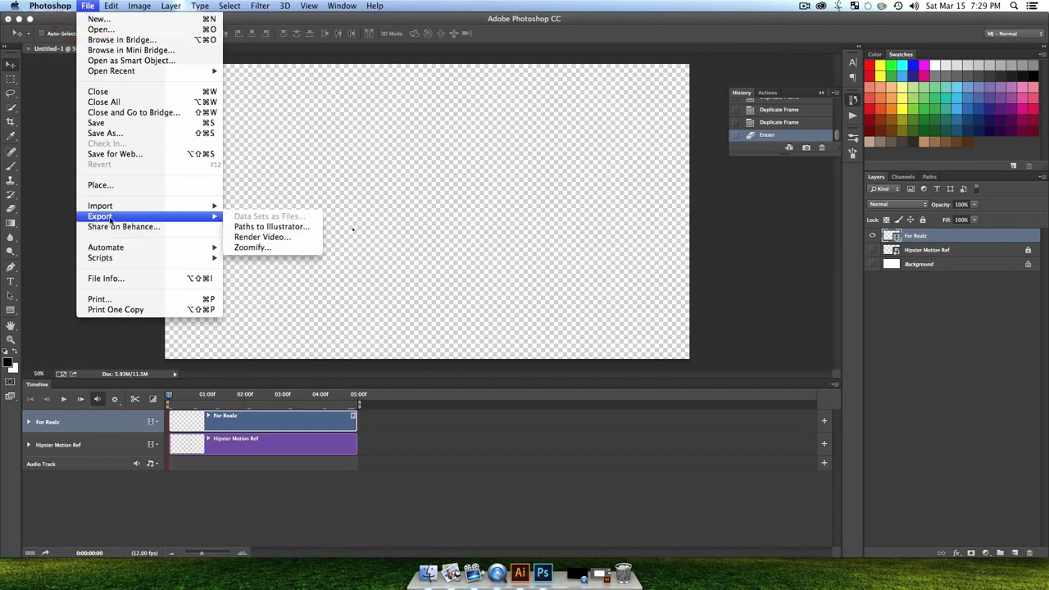
{"action": "left_click", "coordinate": [271, 238]}
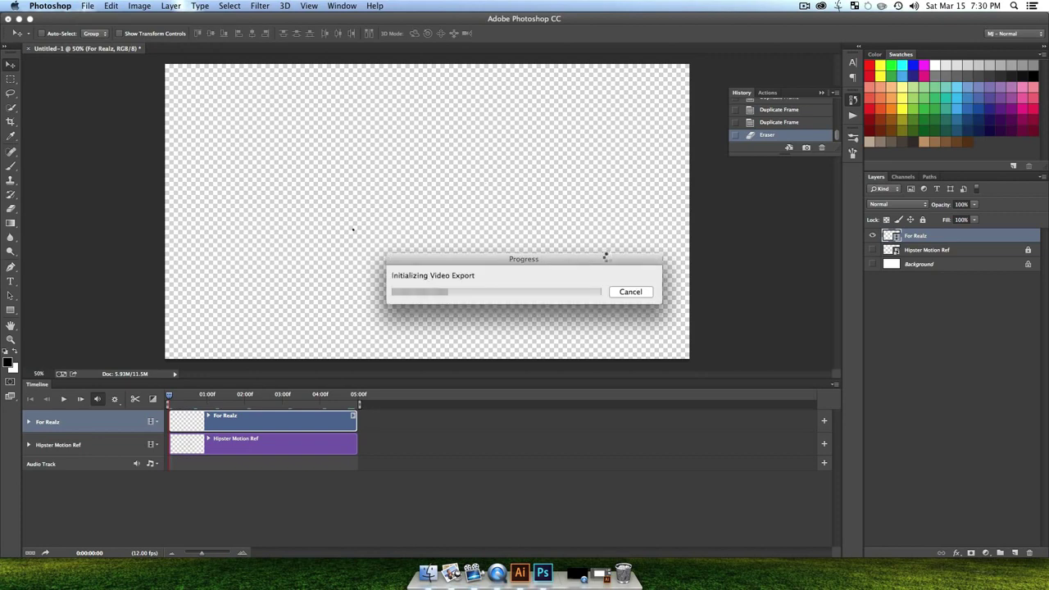
{"action": "left_click", "coordinate": [629, 293]}
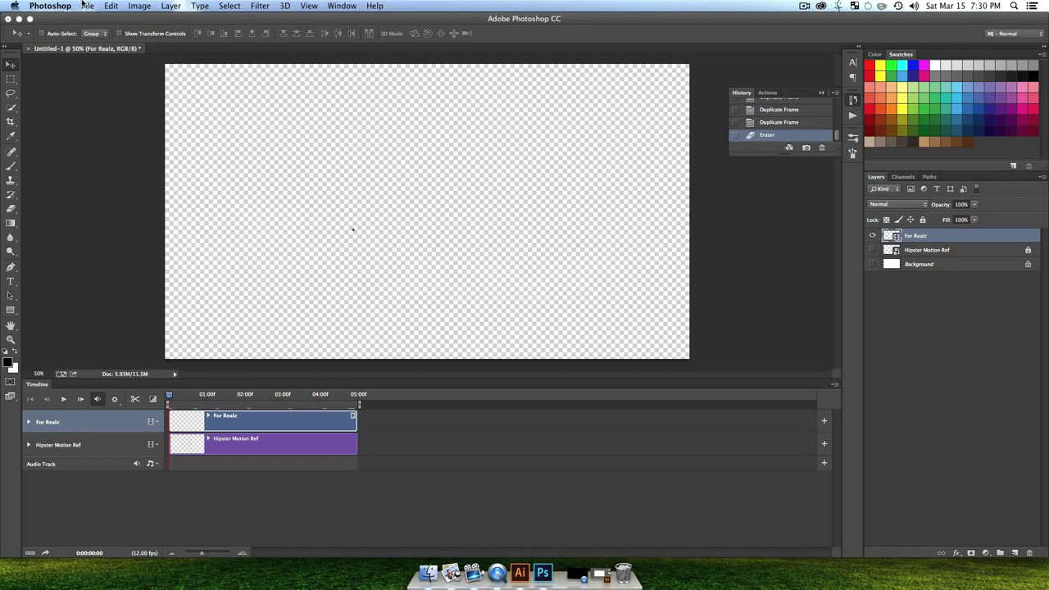
Step: Open the Render Video settings and set the output type to Photoshop Image Sequence
{"action": "left_click", "coordinate": [85, 6]}
{"action": "mouse_move", "coordinate": [127, 216]}
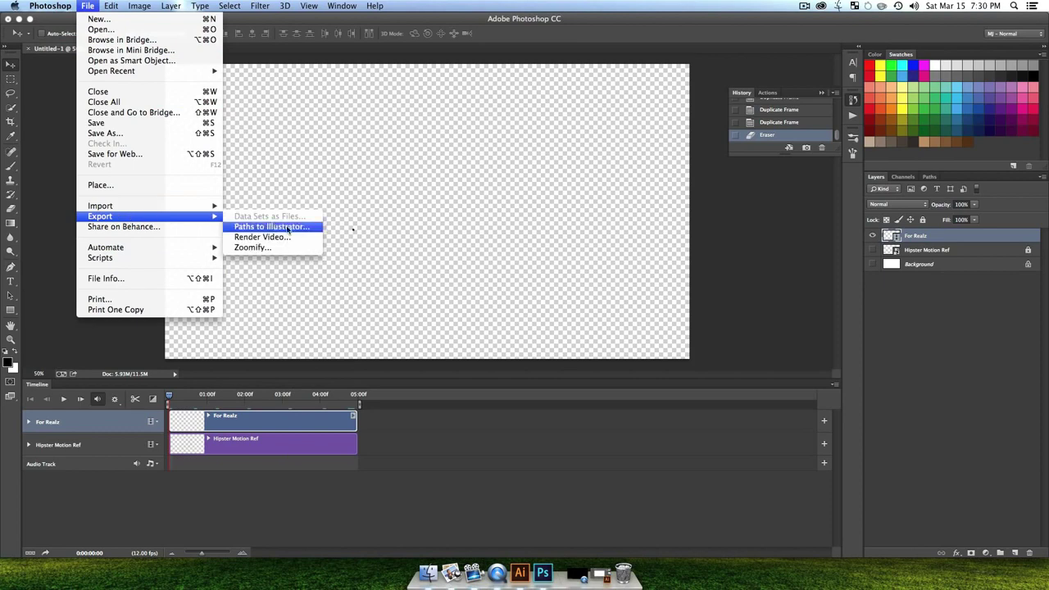
{"action": "left_click", "coordinate": [274, 238]}
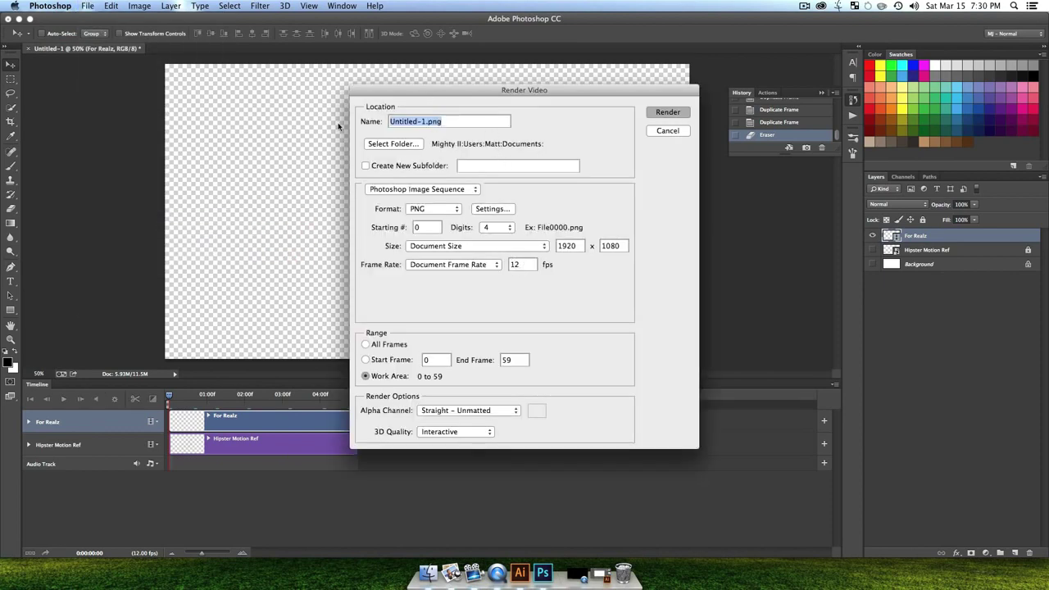
{"action": "left_click", "coordinate": [433, 189]}
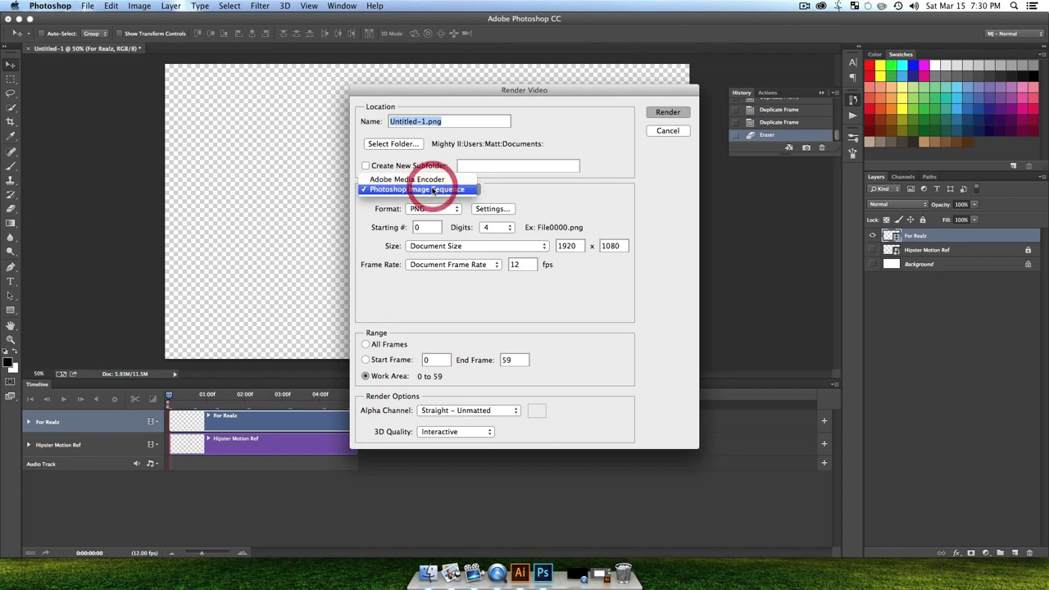
{"action": "left_click", "coordinate": [428, 177]}
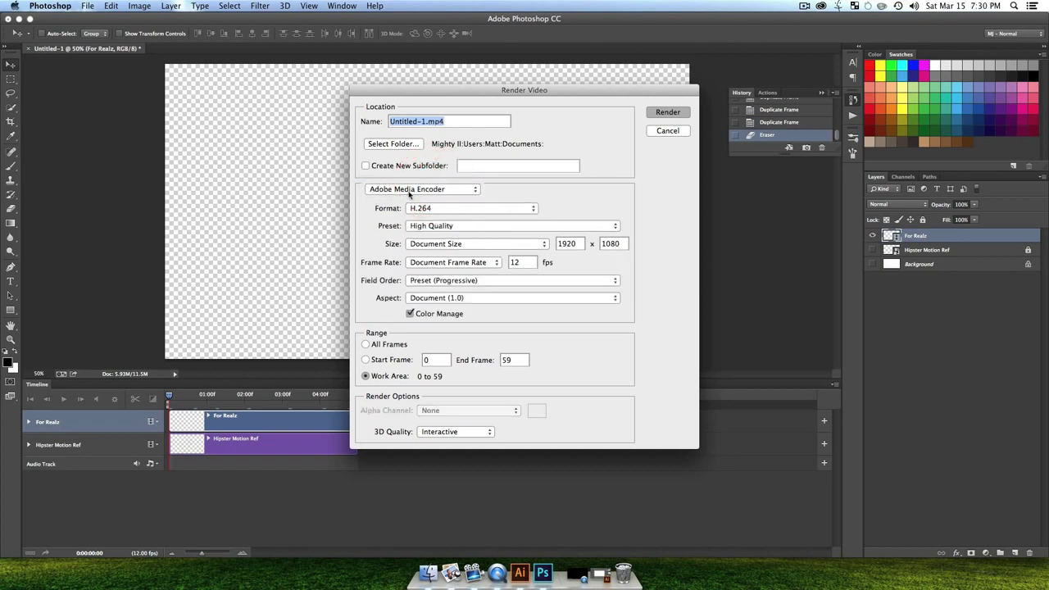
{"action": "left_click", "coordinate": [408, 191]}
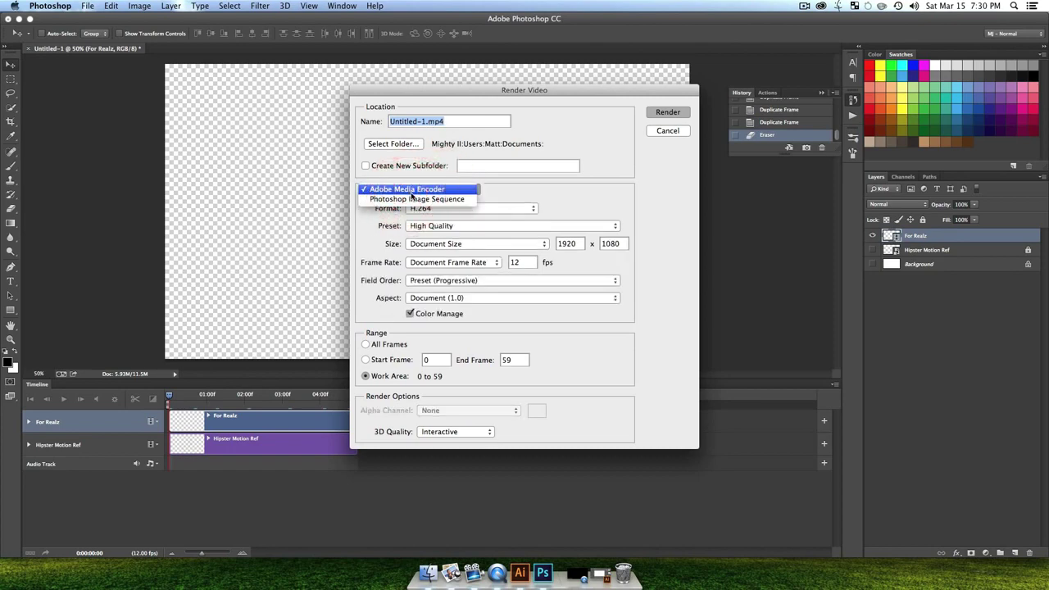
{"action": "left_click", "coordinate": [413, 198]}
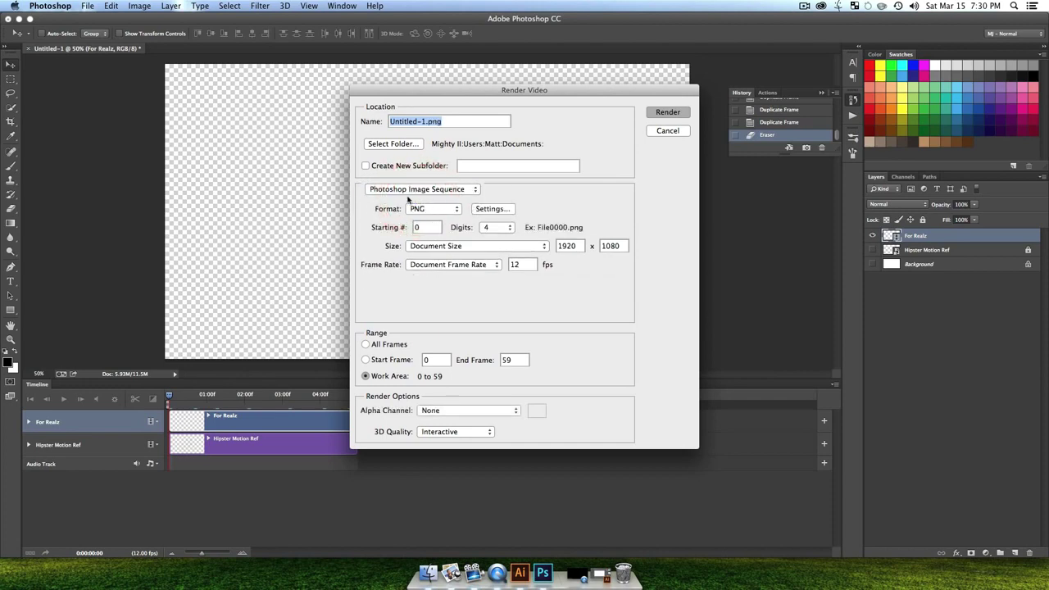
{"action": "left_click", "coordinate": [432, 193]}
{"action": "left_click", "coordinate": [432, 191]}
Step: Set the image sequence format to PNG and the alpha channel to Straight - Unmatted
{"action": "left_click", "coordinate": [430, 211]}
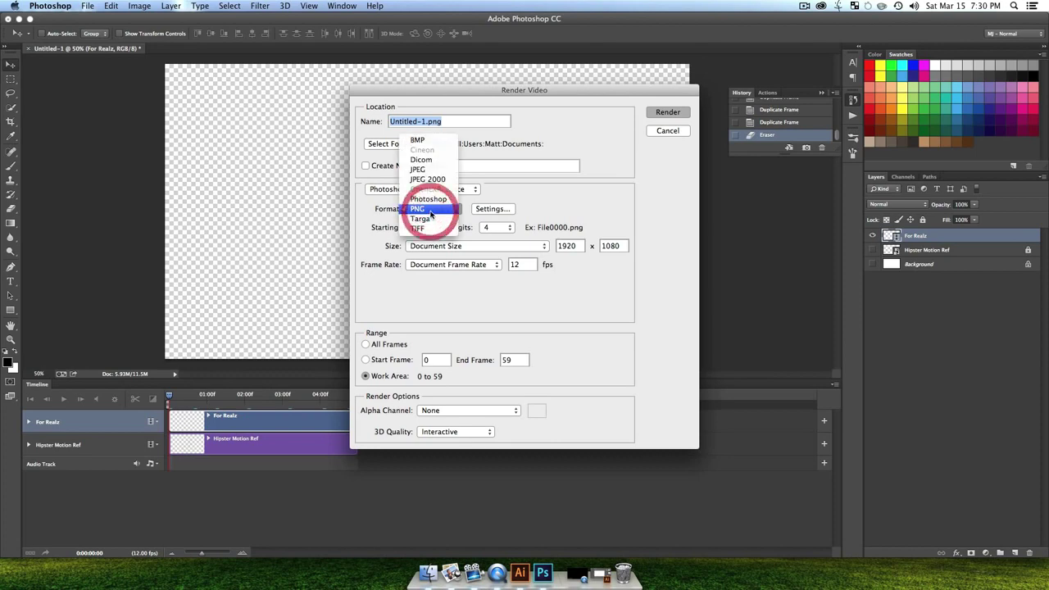
{"action": "left_click", "coordinate": [428, 161]}
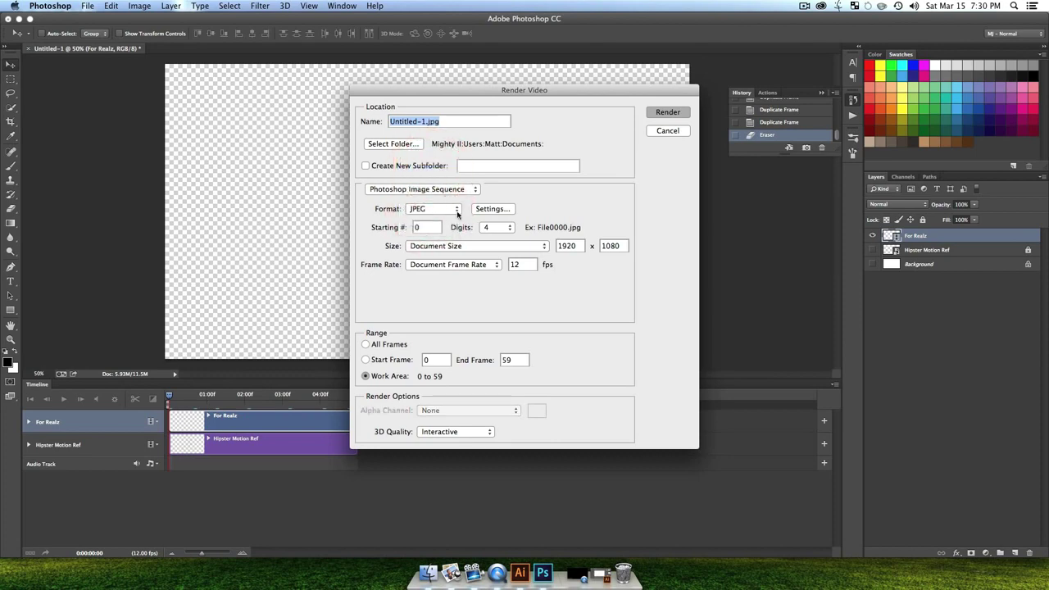
{"action": "left_click", "coordinate": [436, 211]}
{"action": "left_click", "coordinate": [422, 249]}
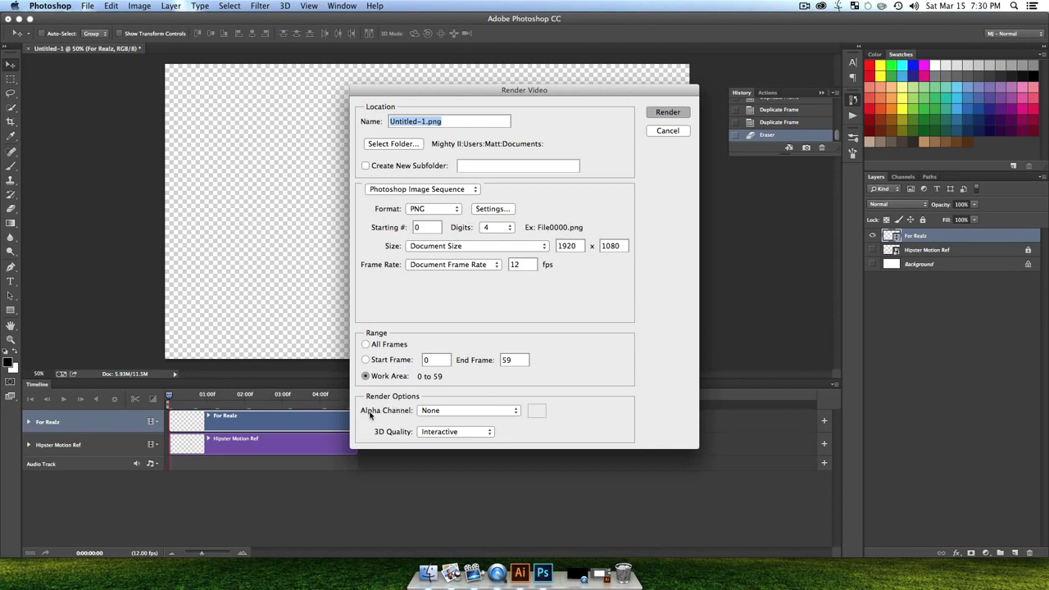
{"action": "left_click", "coordinate": [446, 413]}
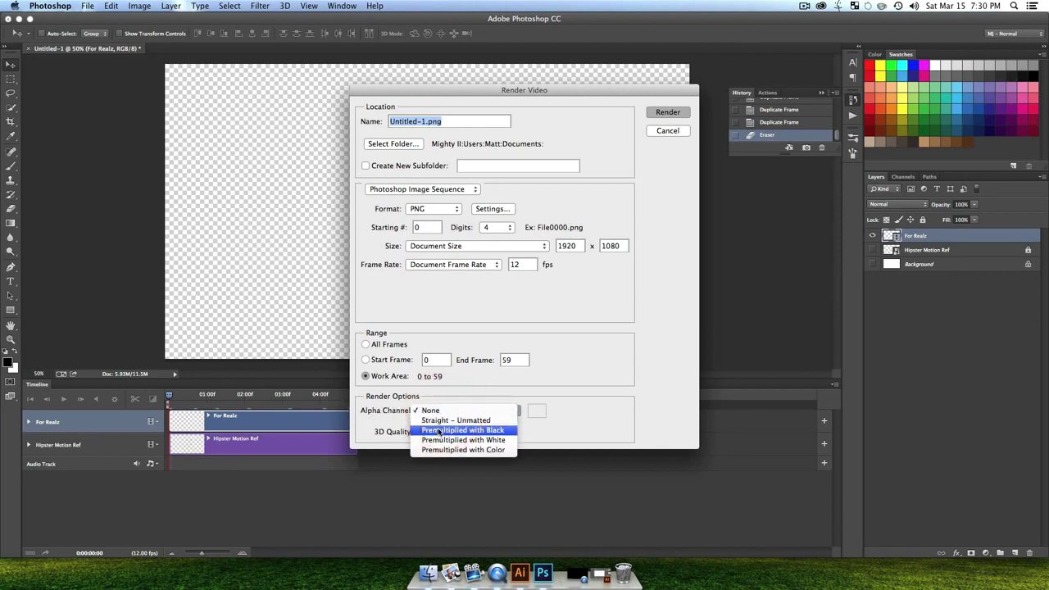
{"action": "left_click", "coordinate": [447, 423]}
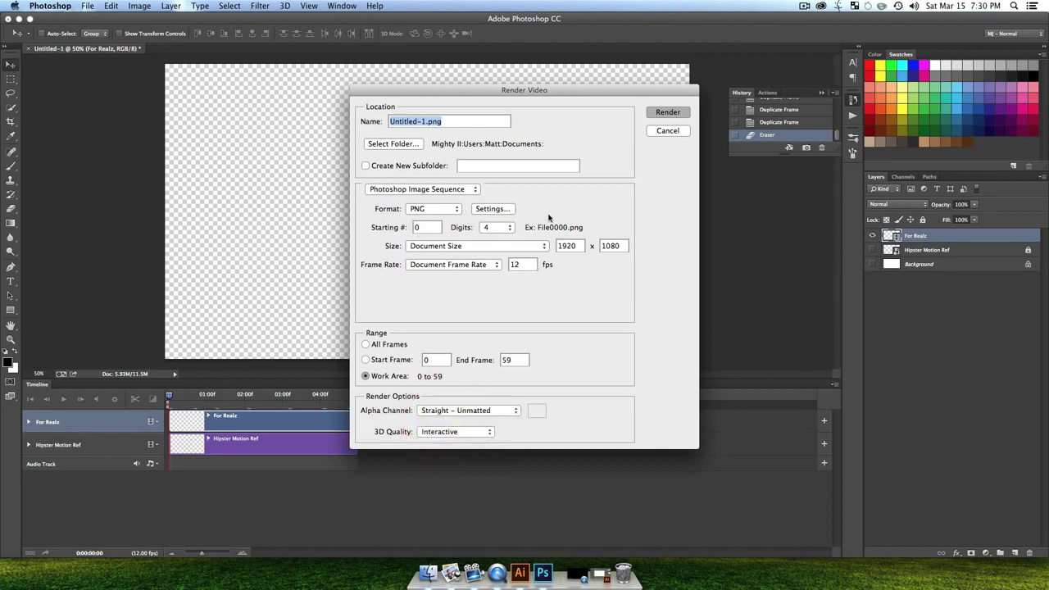
Step: Create a new folder named Awesome on the Desktop and choose it as the render folder
{"action": "left_click", "coordinate": [399, 145]}
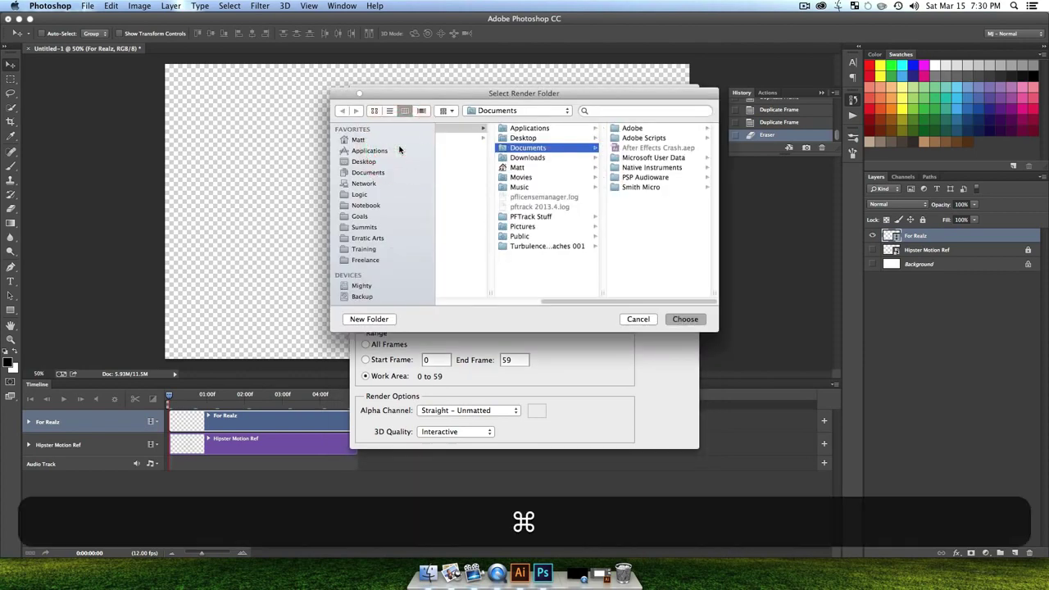
{"action": "key", "text": "super+f"}
{"action": "key", "text": "super+d"}
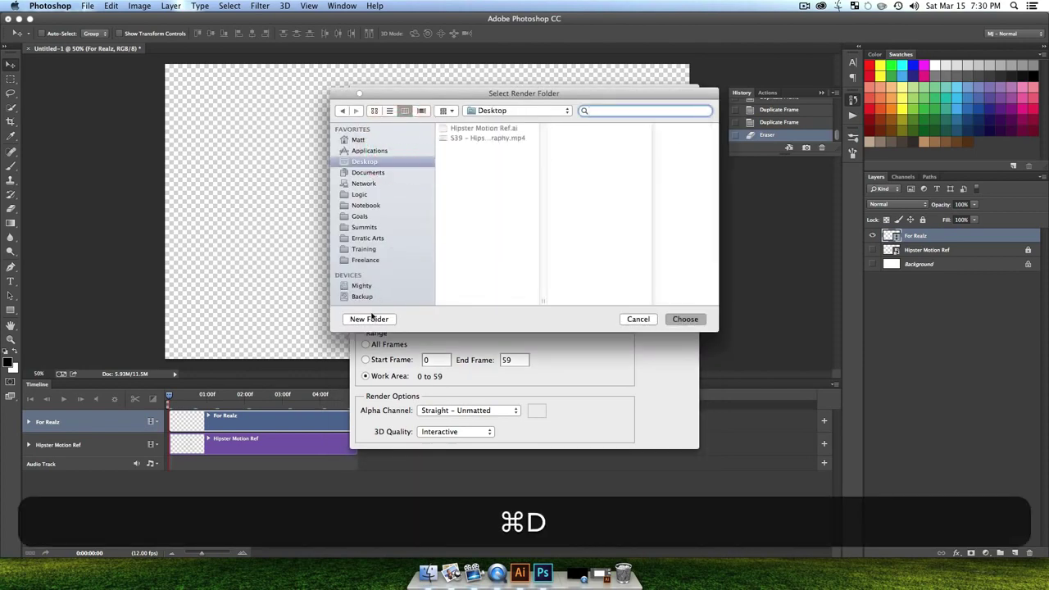
{"action": "left_click", "coordinate": [369, 319]}
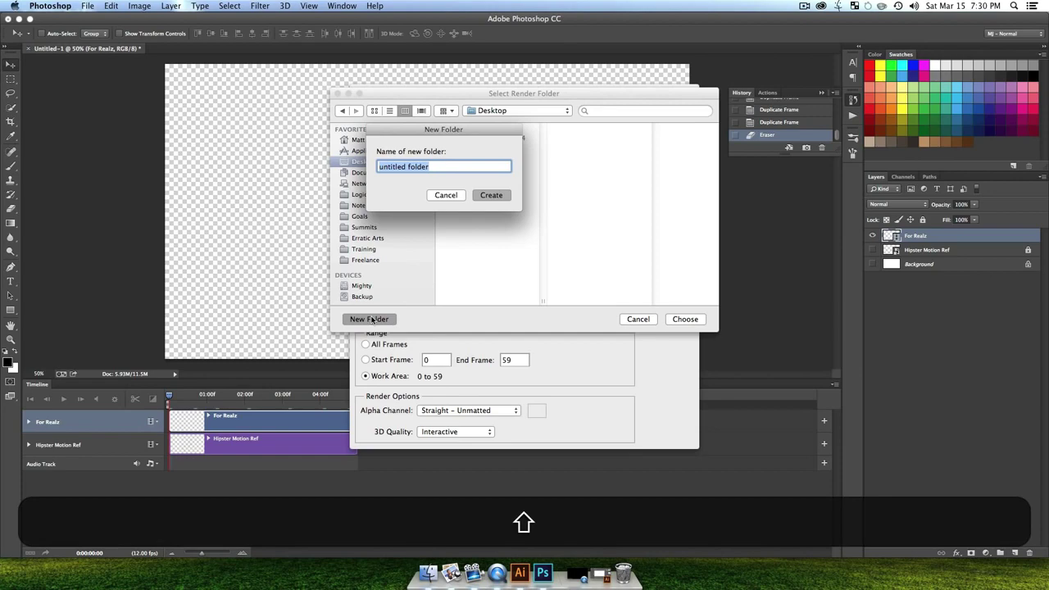
{"action": "type", "text": "Awesome"}
{"action": "key", "text": "Return"}
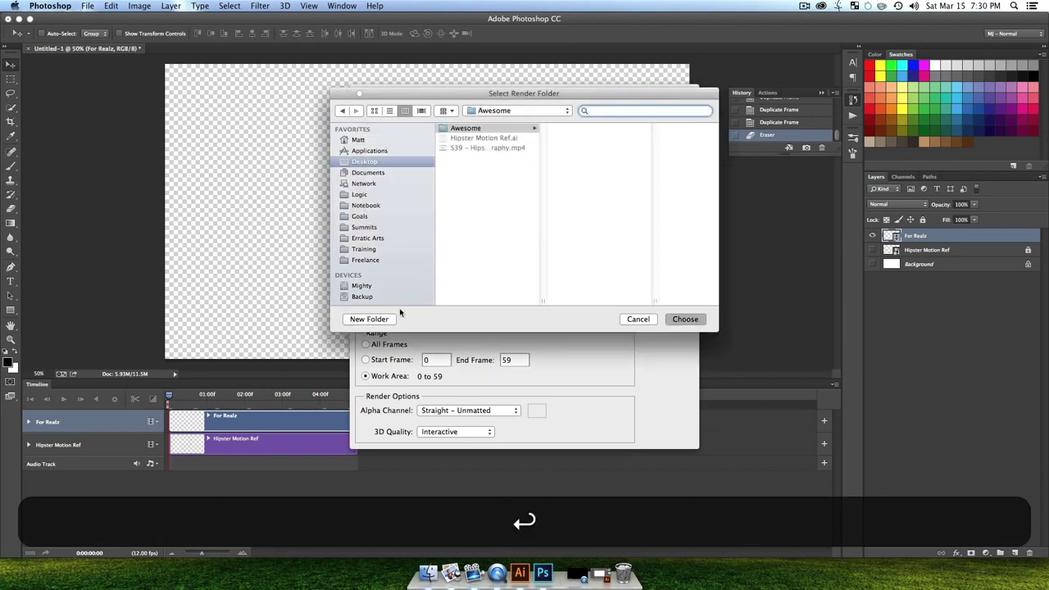
{"action": "left_click", "coordinate": [685, 319]}
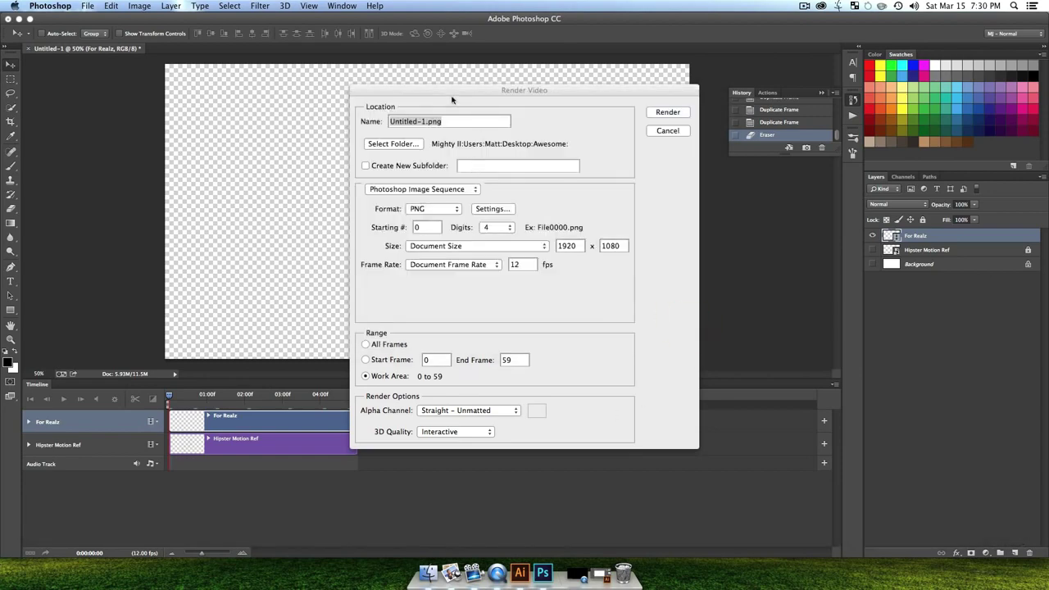
Step: Name the output Hipster Calligraphy.png and render the image sequence
{"action": "left_click_drag", "start_coordinate": [449, 123], "coordinate": [318, 109]}
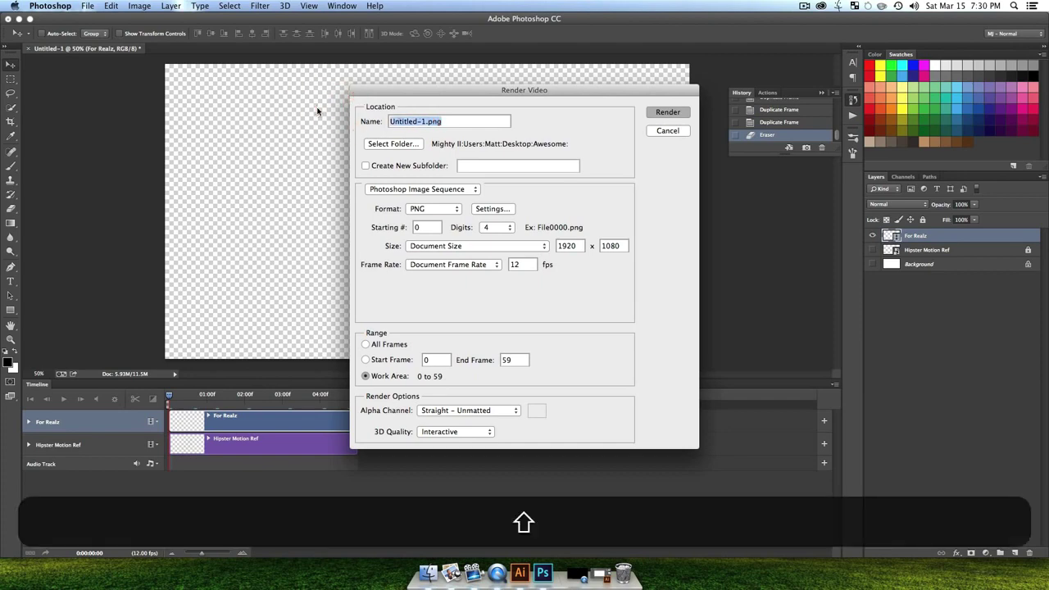
{"action": "type", "text": "Hipster Call"}
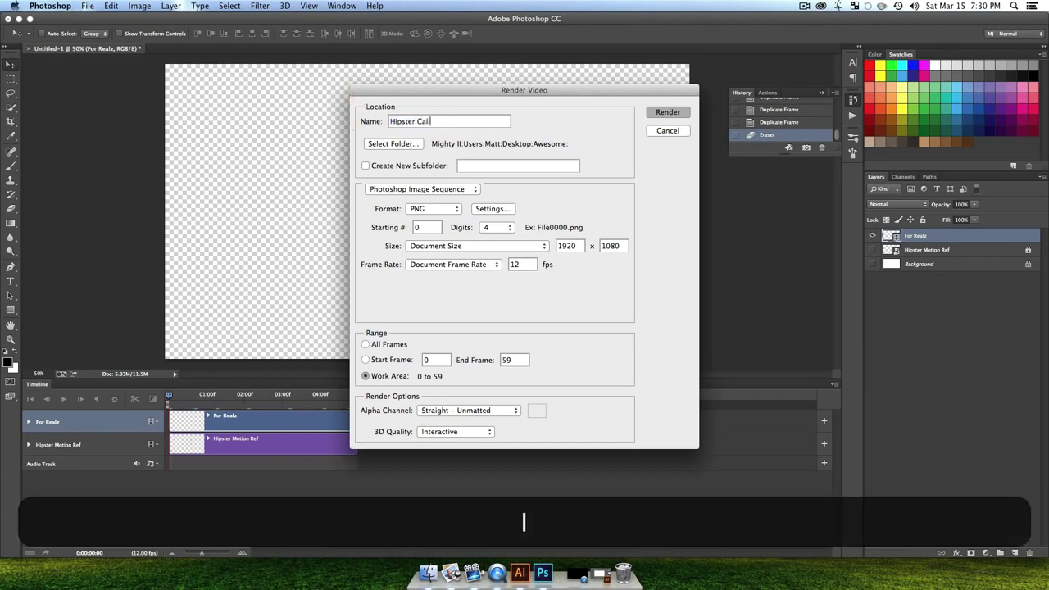
{"action": "type", "text": "igraphy.png"}
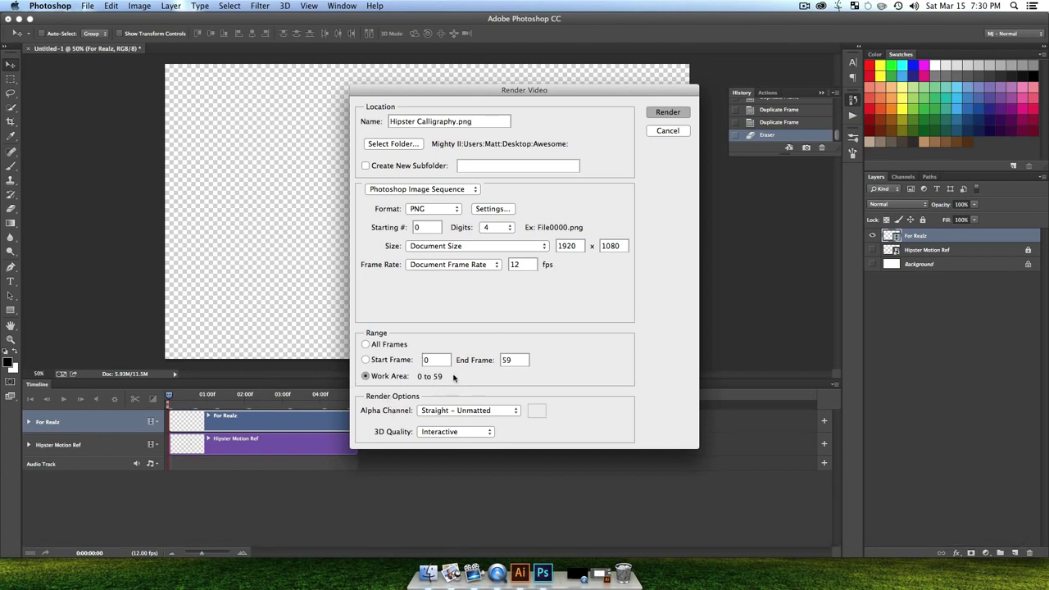
{"action": "left_click", "coordinate": [666, 113]}
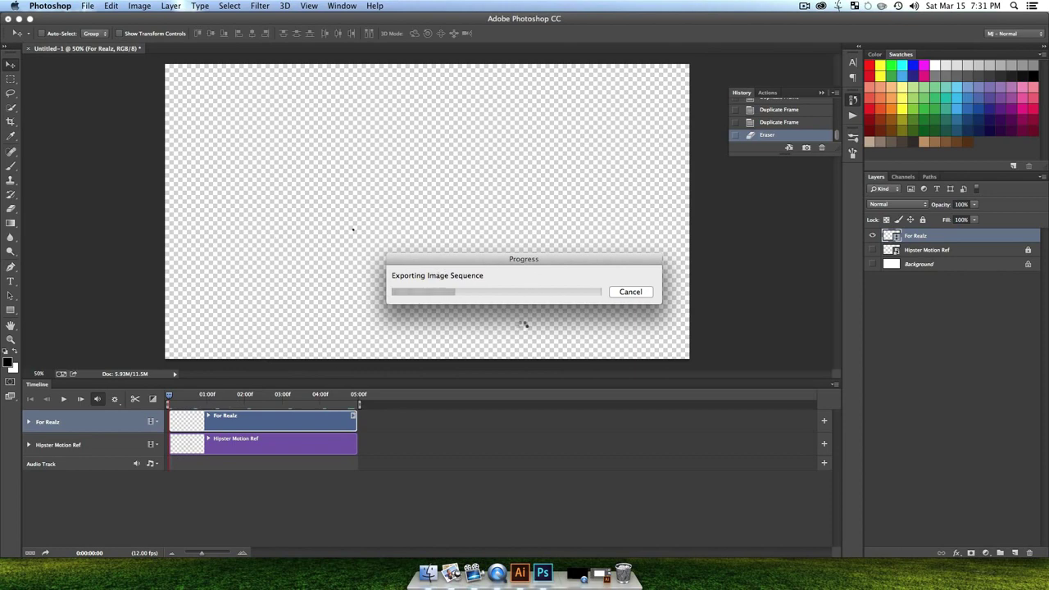
Step: Launch After Effects while the sequence exports and show its list of project items
{"action": "key", "text": "ctrl+space"}
{"action": "type", "text": "afte"}
{"action": "key", "text": "Return"}
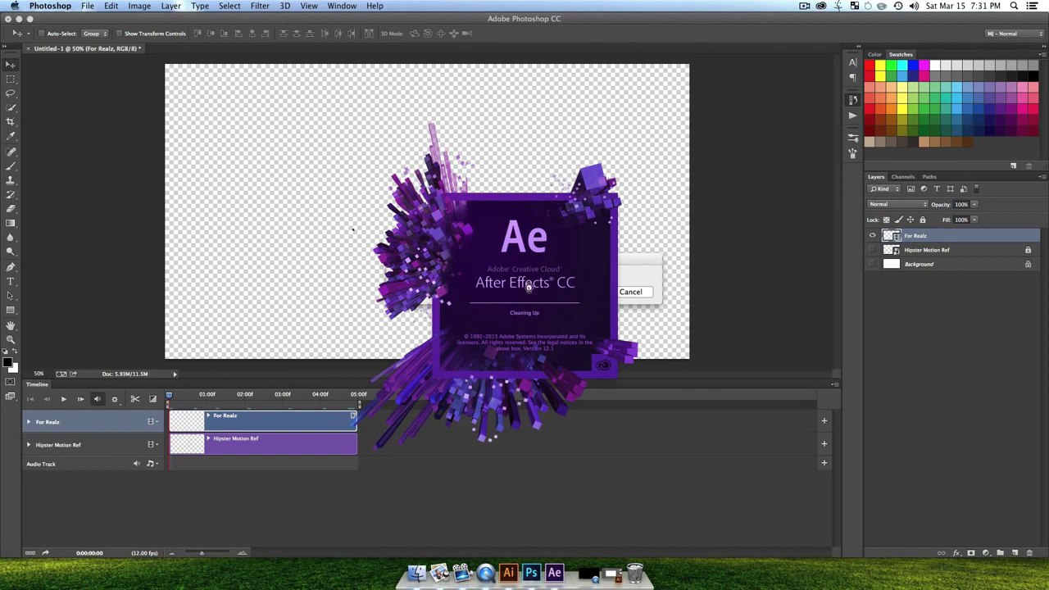
{"action": "left_click", "coordinate": [638, 263]}
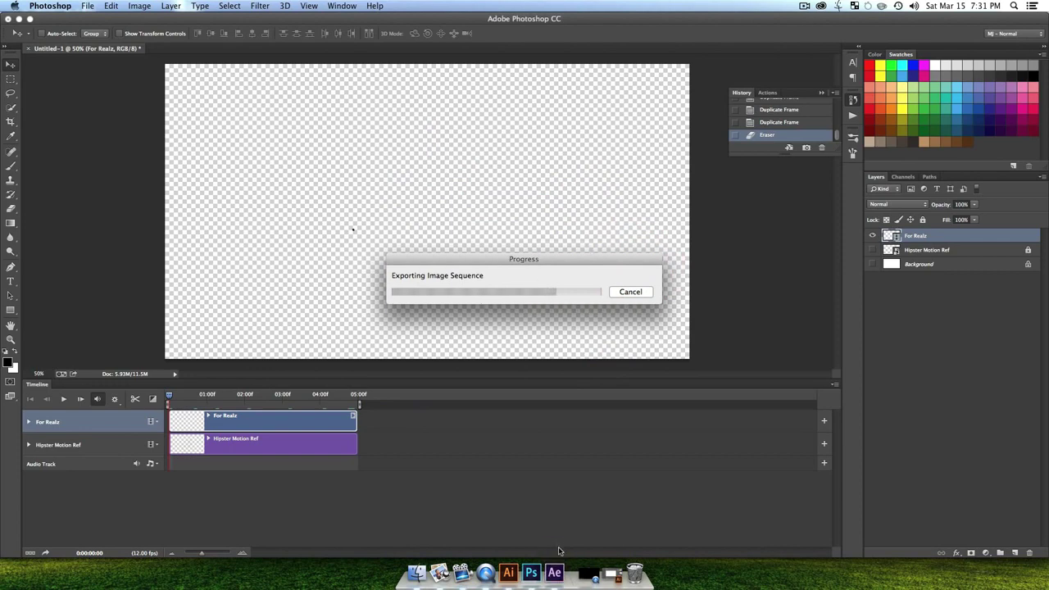
{"action": "left_click", "coordinate": [555, 572]}
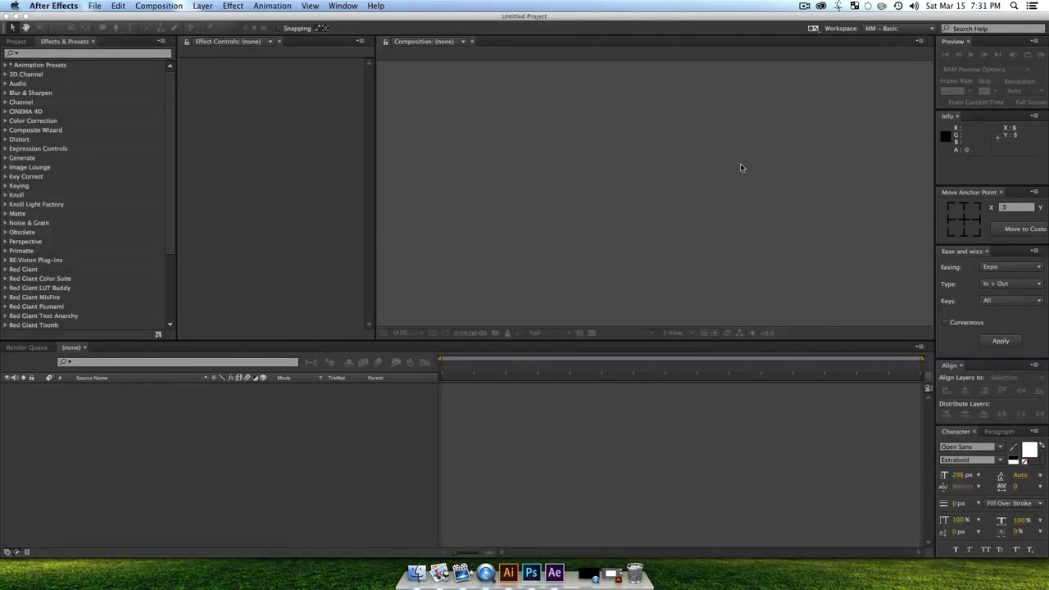
{"action": "left_click", "coordinate": [17, 41]}
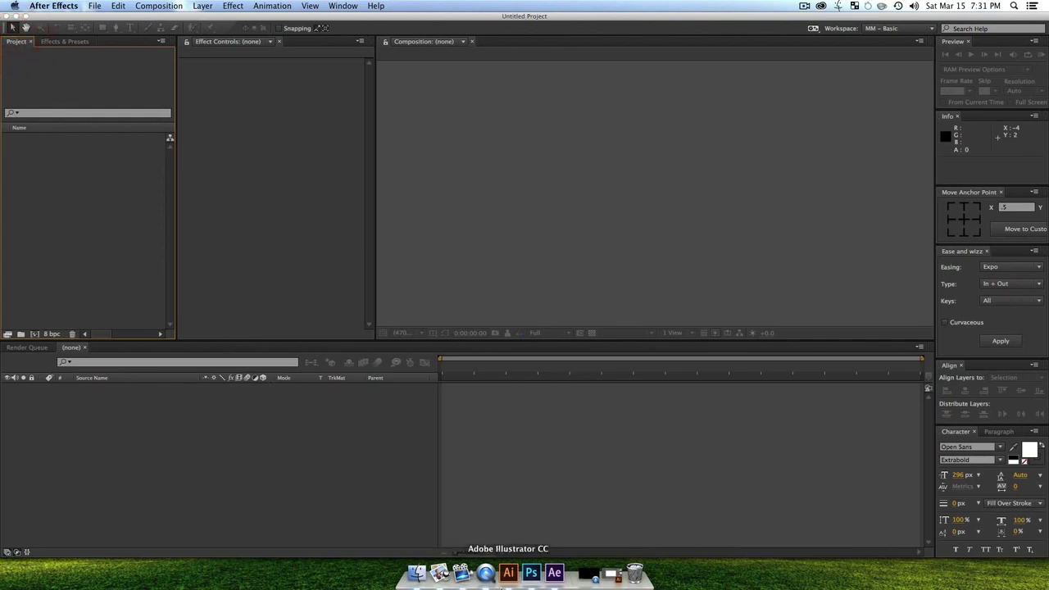
Step: Import the Hipster Calligraphy frames from the Awesome folder on the Desktop into After Effects as a PNG sequence
{"action": "left_click", "coordinate": [531, 574]}
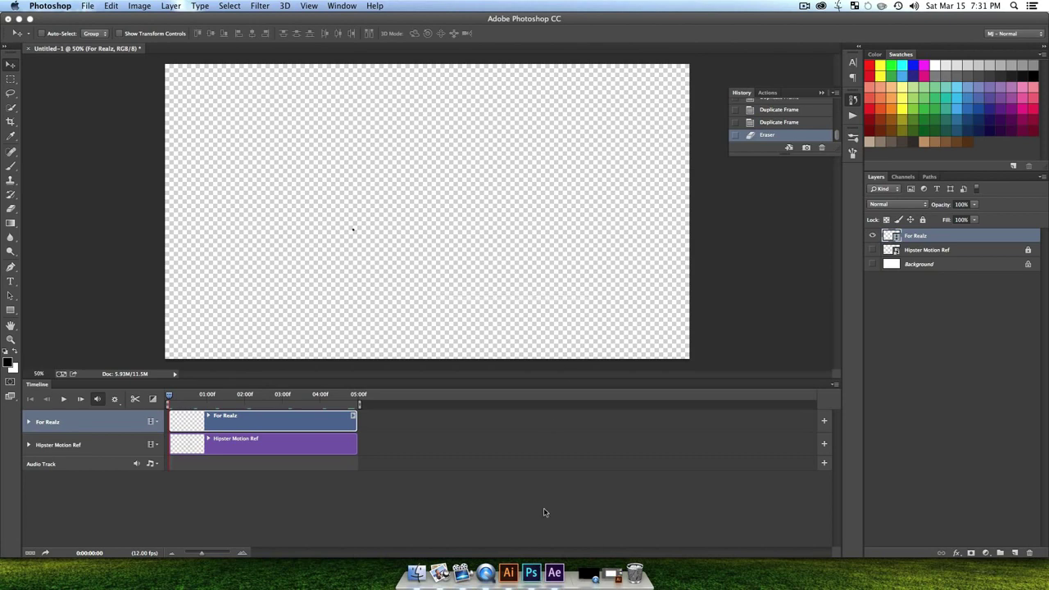
{"action": "left_click", "coordinate": [554, 573]}
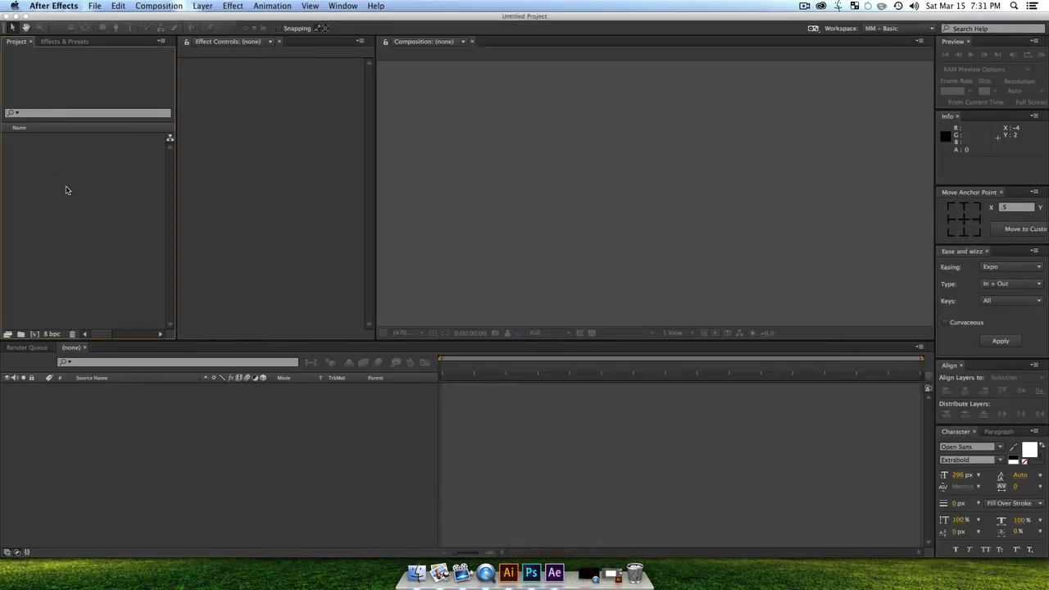
{"action": "key", "text": "super"}
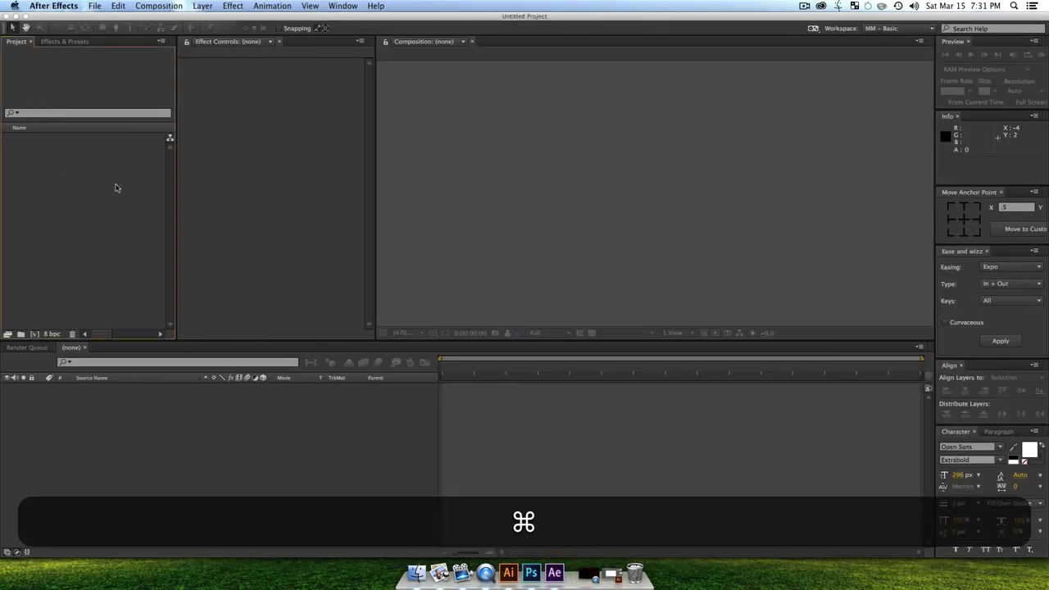
{"action": "key", "text": "super+i"}
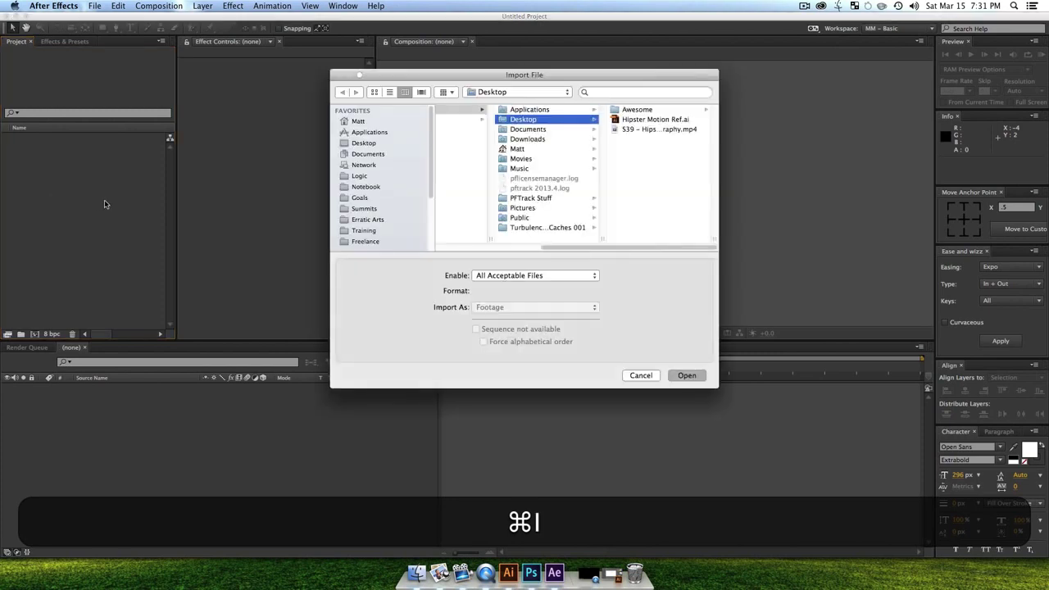
{"action": "left_click", "coordinate": [638, 109]}
{"action": "left_click", "coordinate": [640, 110]}
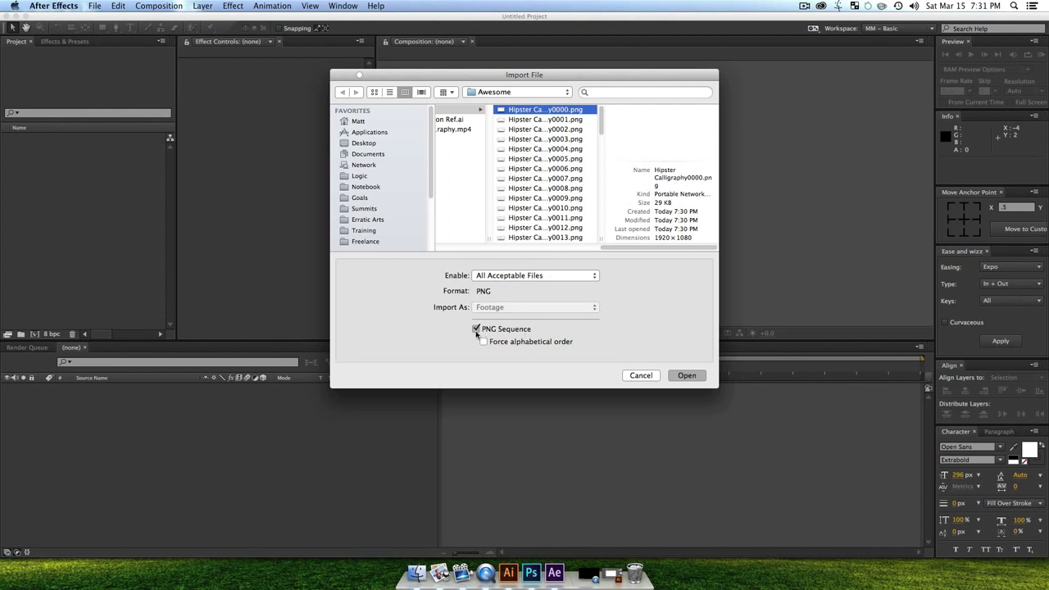
{"action": "left_click", "coordinate": [680, 378]}
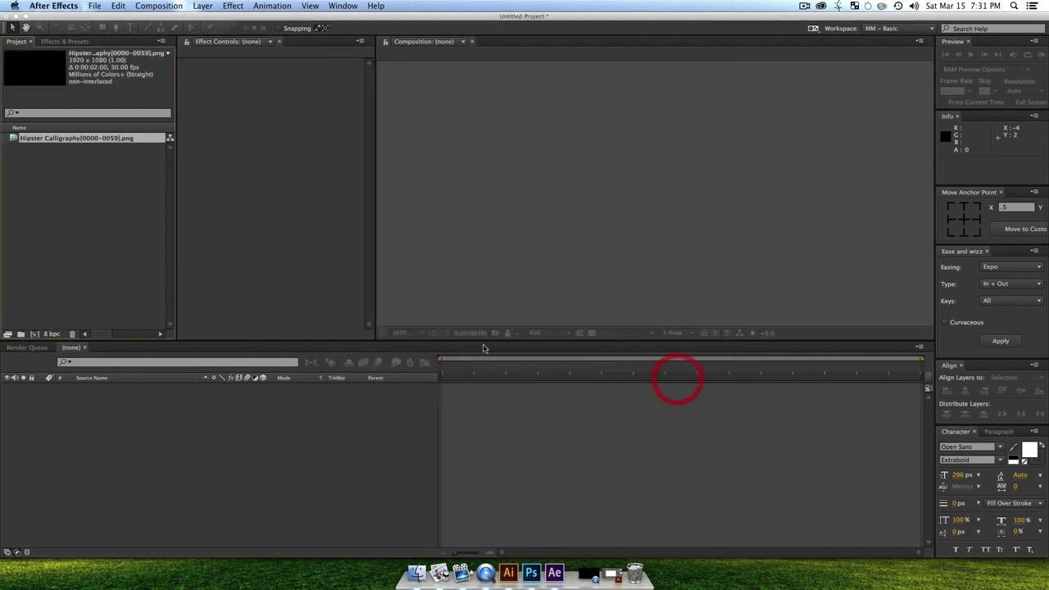
Step: Create a composition from the imported sequence and add a black solid beneath the calligraphy layer
{"action": "left_click", "coordinate": [34, 334]}
{"action": "left_click", "coordinate": [133, 443]}
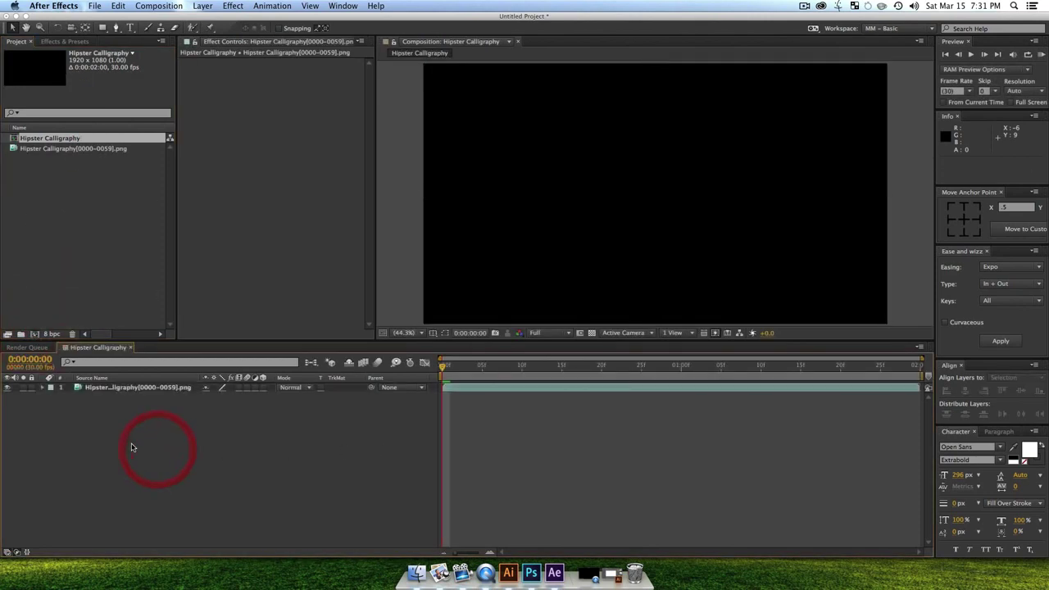
{"action": "key", "text": "super"}
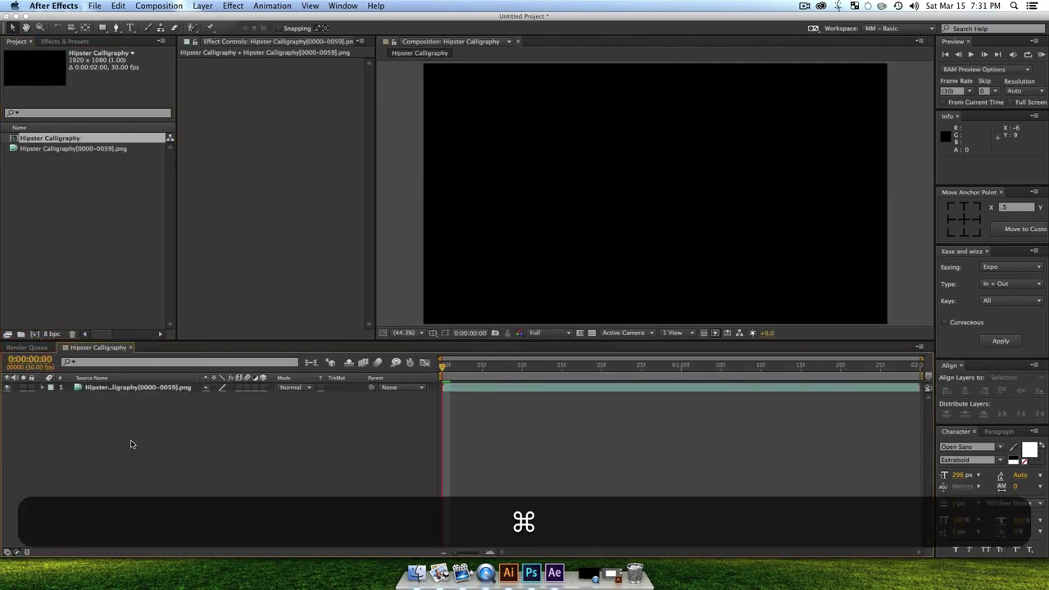
{"action": "key", "text": "super+y"}
{"action": "left_click", "coordinate": [820, 328]}
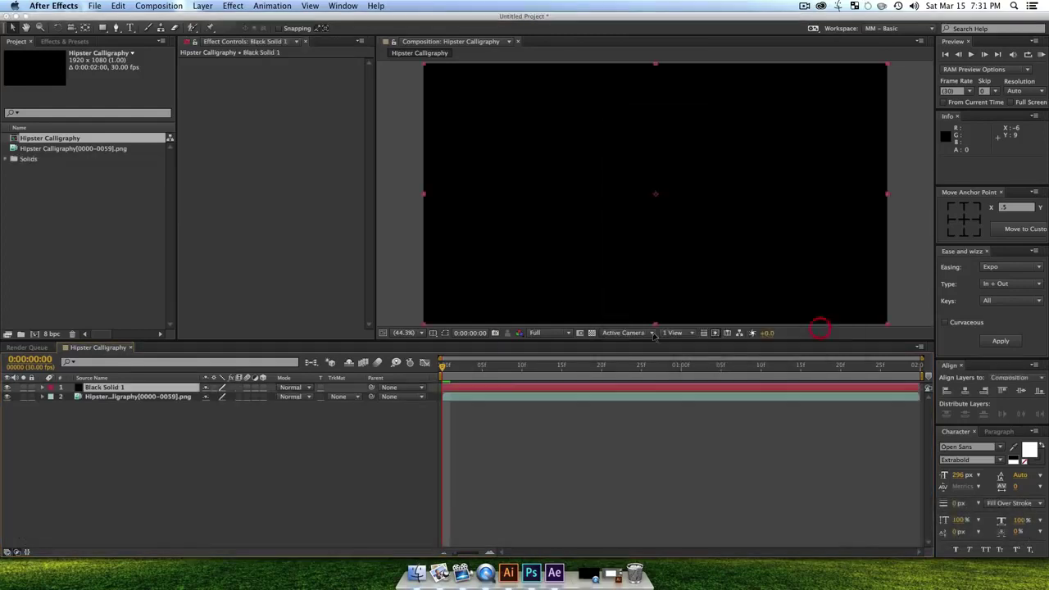
{"action": "left_click_drag", "start_coordinate": [104, 385], "coordinate": [140, 450]}
Step: Apply the Fill effect to the black solid and set its color to light purple BC7CBF
{"action": "left_click", "coordinate": [50, 54]}
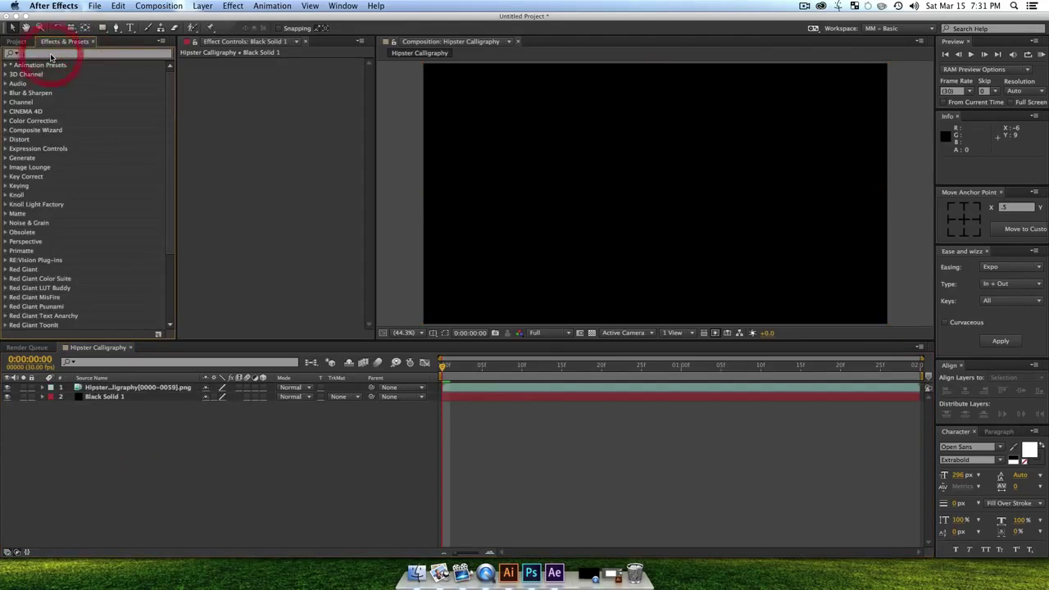
{"action": "type", "text": "fill"}
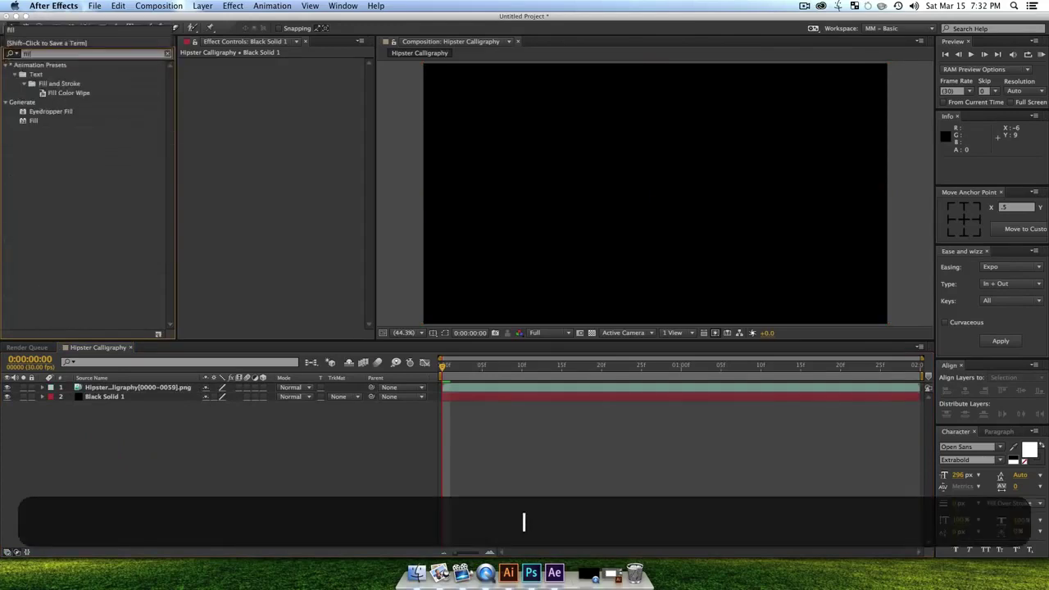
{"action": "left_click_drag", "start_coordinate": [33, 121], "coordinate": [108, 401]}
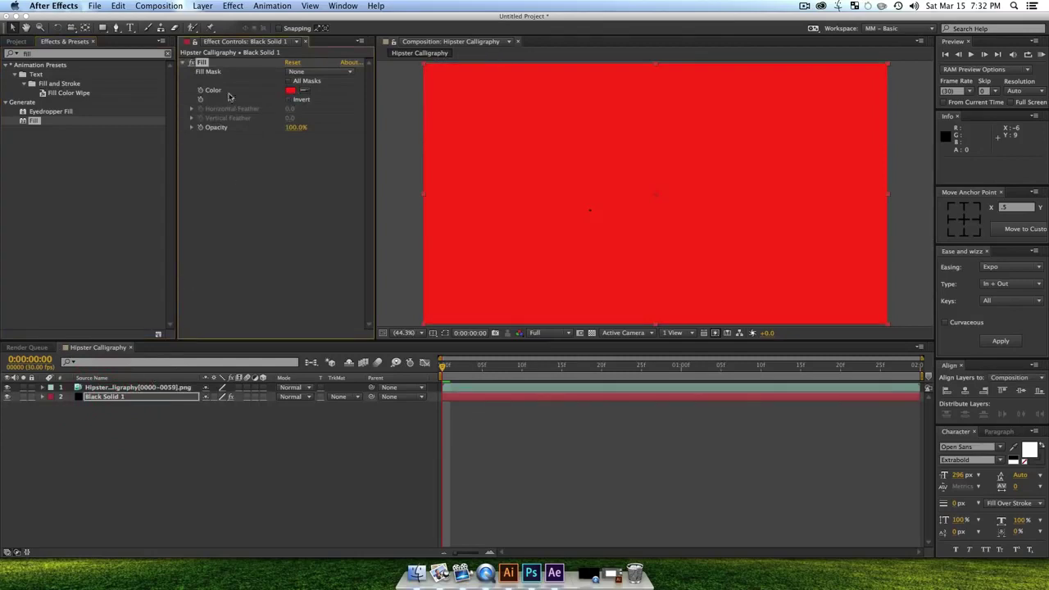
{"action": "left_click", "coordinate": [289, 90]}
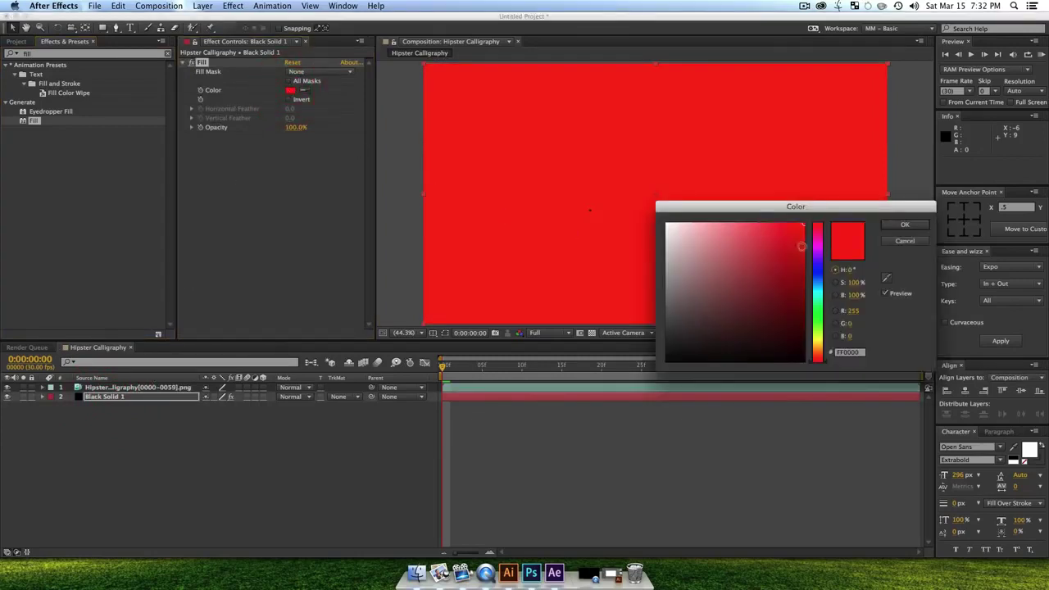
{"action": "mouse_move", "coordinate": [817, 360]}
{"action": "left_mouse_down"}
{"action": "mouse_move", "coordinate": [817, 332]}
{"action": "mouse_move", "coordinate": [817, 342]}
{"action": "left_mouse_up"}
{"action": "mouse_move", "coordinate": [760, 284]}
{"action": "left_mouse_down"}
{"action": "mouse_move", "coordinate": [742, 254]}
{"action": "mouse_move", "coordinate": [763, 260]}
{"action": "left_mouse_up"}
{"action": "mouse_move", "coordinate": [817, 342]}
{"action": "left_mouse_down"}
{"action": "mouse_move", "coordinate": [818, 247]}
{"action": "mouse_move", "coordinate": [731, 235]}
{"action": "mouse_move", "coordinate": [713, 260]}
{"action": "left_mouse_up"}
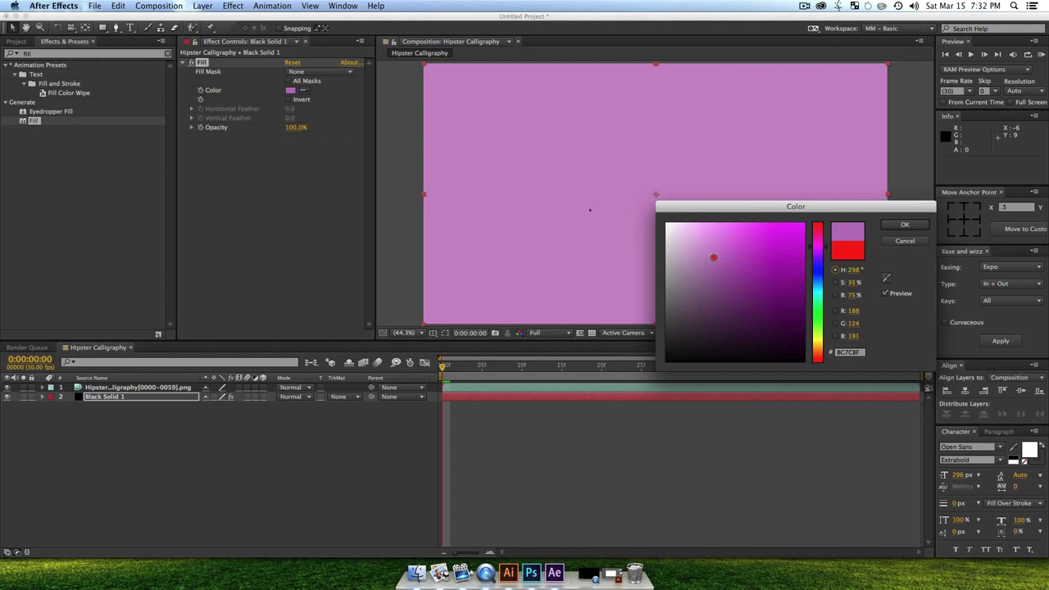
{"action": "left_click", "coordinate": [892, 224]}
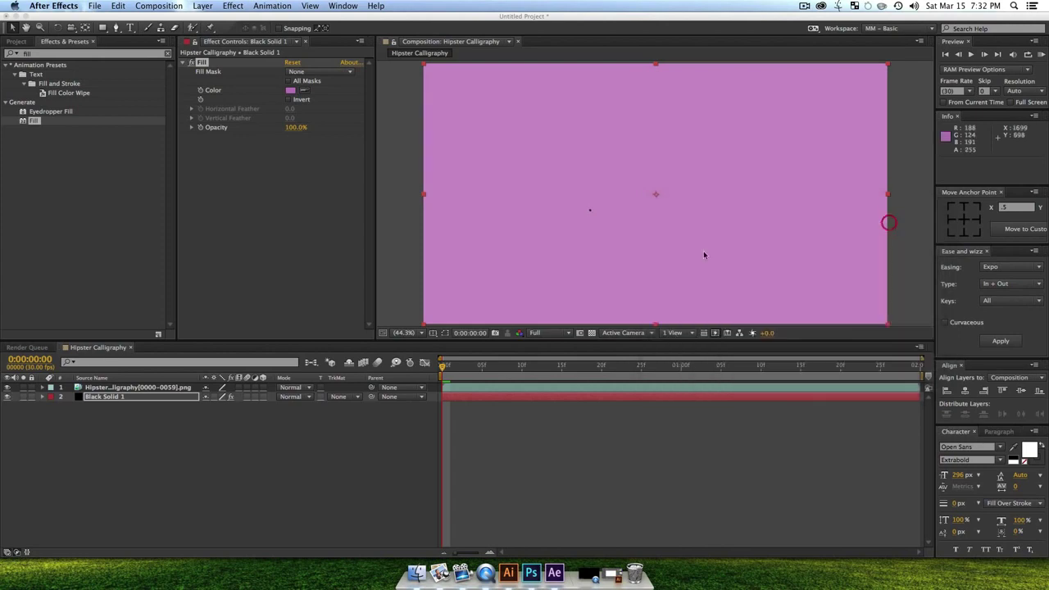
Step: Copy the solid's Fill effect onto the calligraphy layer and set that layer's fill color to soft green 98BF7C
{"action": "left_click", "coordinate": [201, 64]}
{"action": "key", "text": "super+c"}
{"action": "left_click", "coordinate": [106, 387]}
{"action": "key", "text": "super+v"}
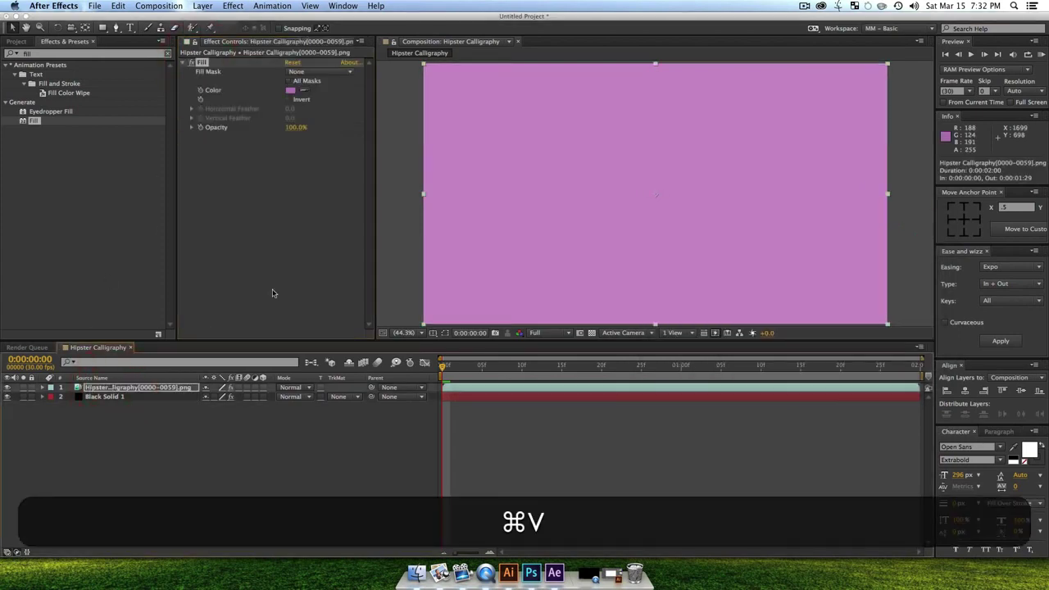
{"action": "left_click", "coordinate": [563, 366]}
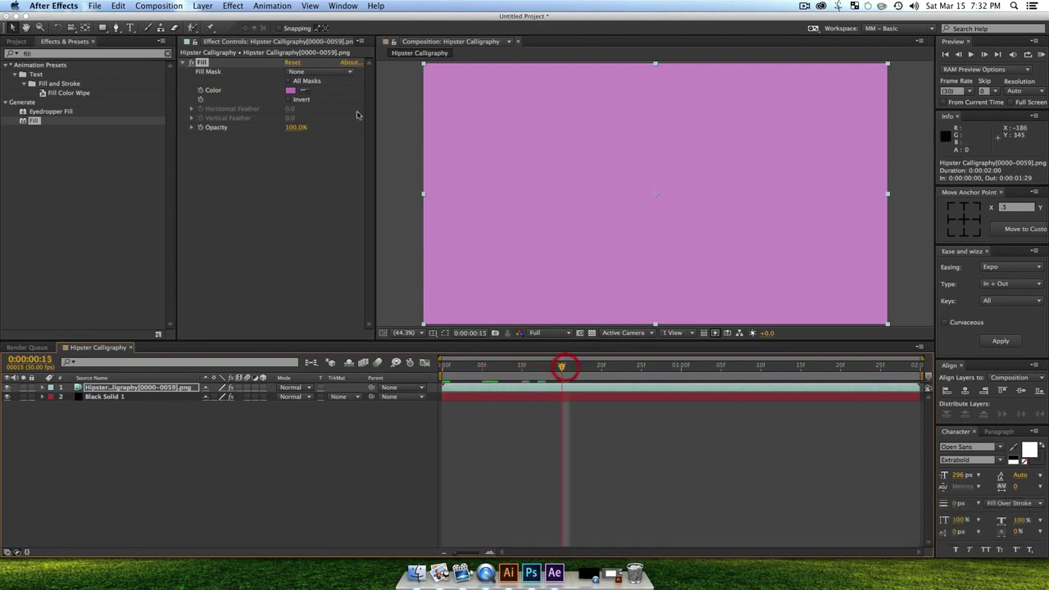
{"action": "left_click", "coordinate": [291, 90]}
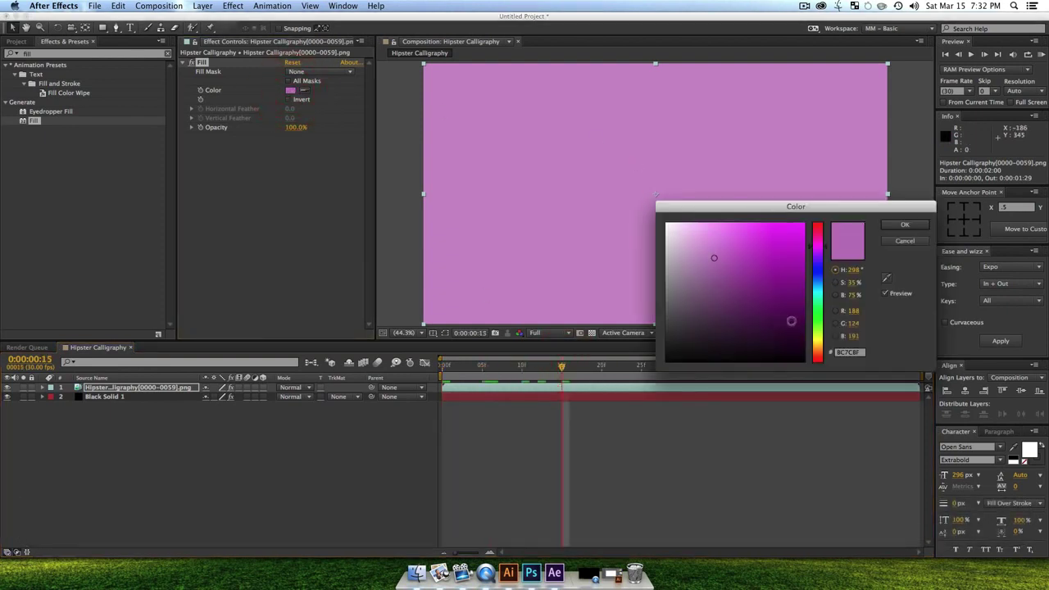
{"action": "left_click_drag", "start_coordinate": [815, 322], "coordinate": [817, 327]}
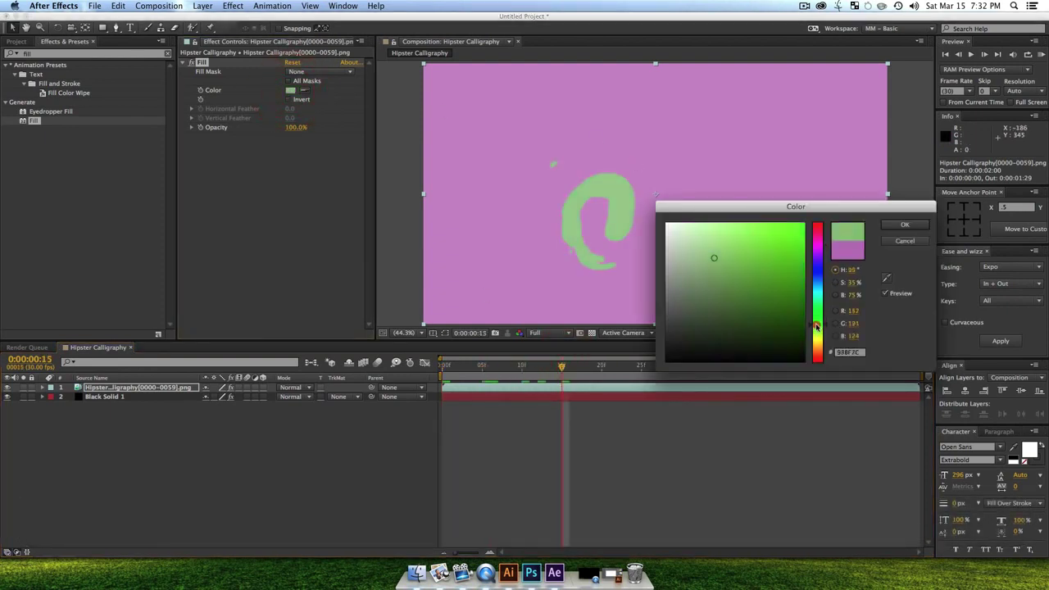
{"action": "left_click", "coordinate": [903, 226]}
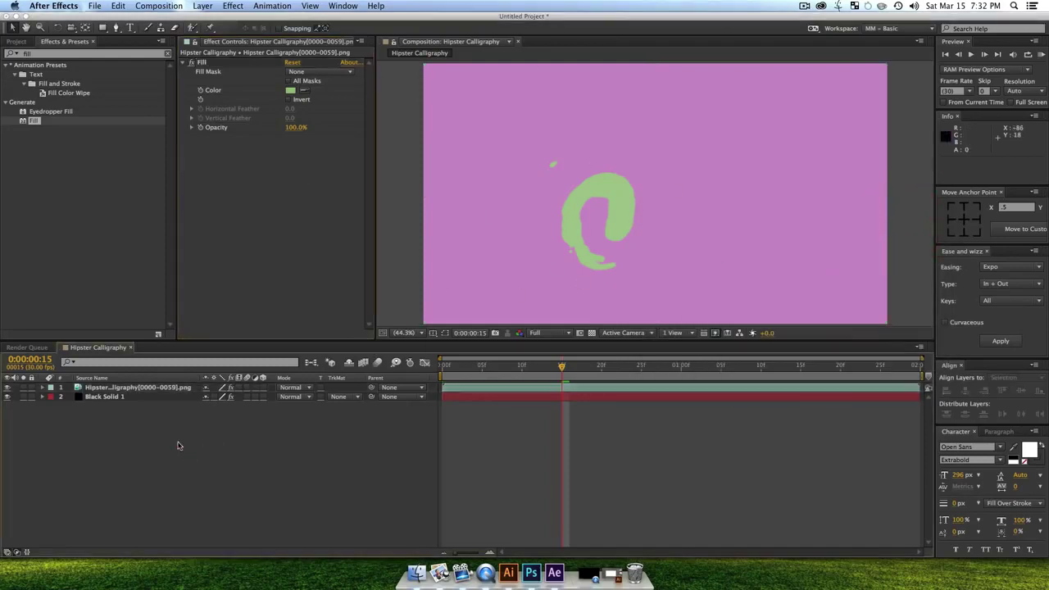
Step: Set the Hipster Calligraphy composition's frame rate to 24 frames per second
{"action": "left_click", "coordinate": [136, 388]}
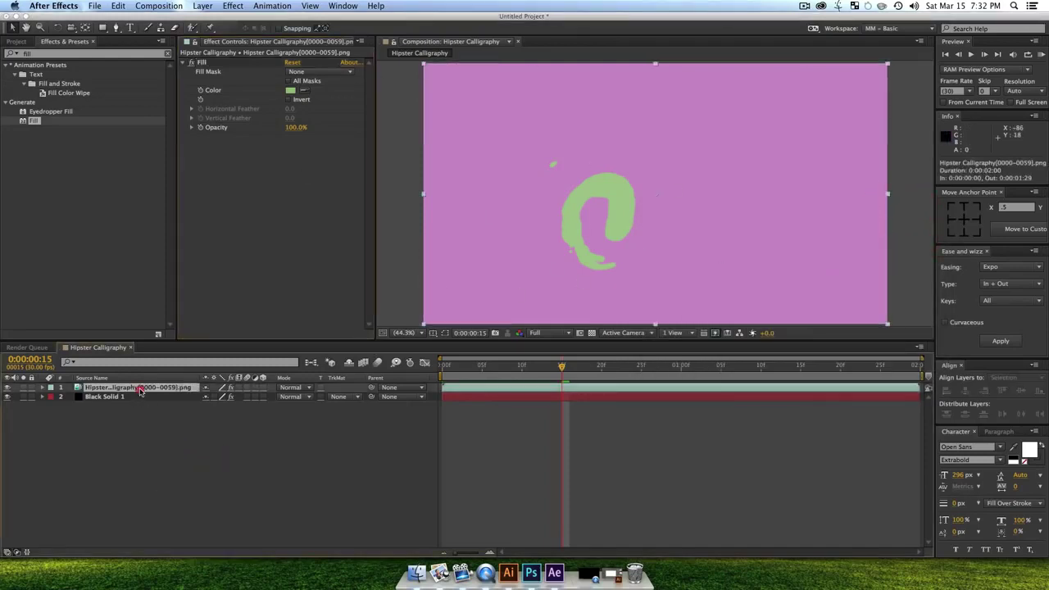
{"action": "left_click", "coordinate": [175, 444]}
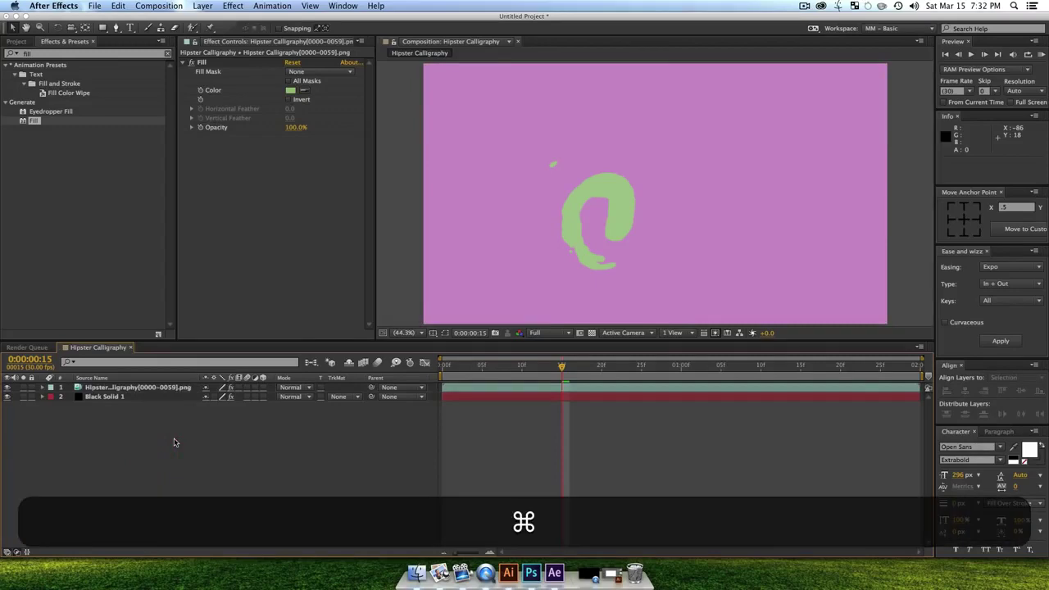
{"action": "key", "text": "super+k"}
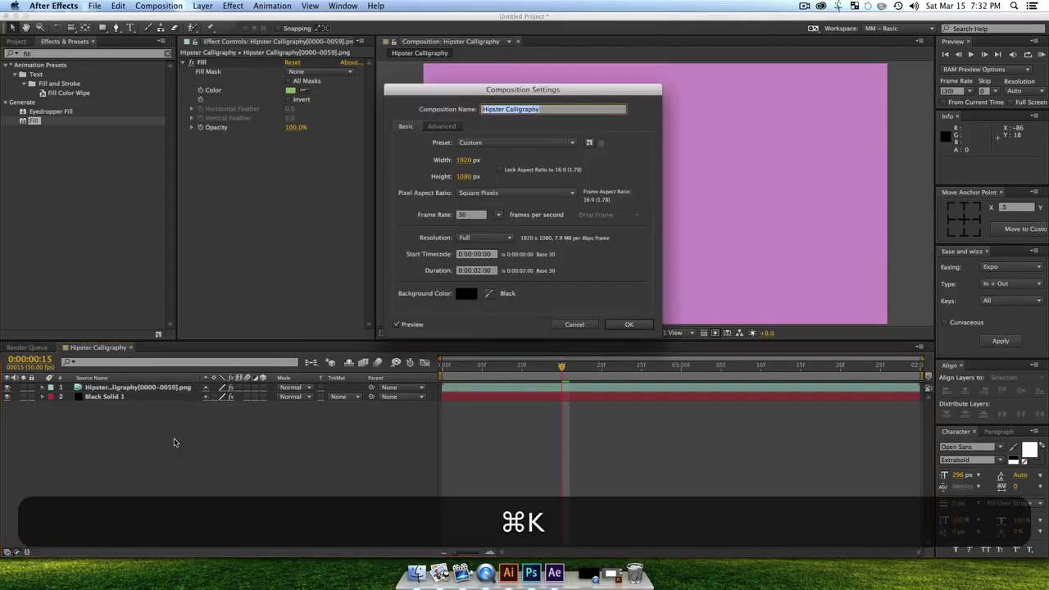
{"action": "left_click", "coordinate": [497, 215]}
{"action": "left_click", "coordinate": [525, 268]}
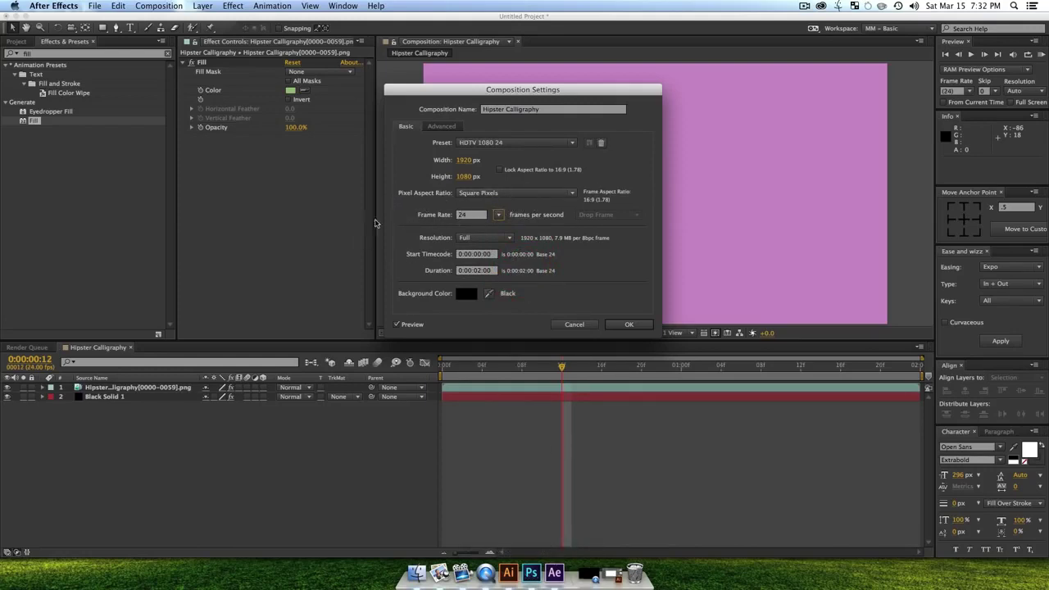
{"action": "left_click", "coordinate": [627, 326]}
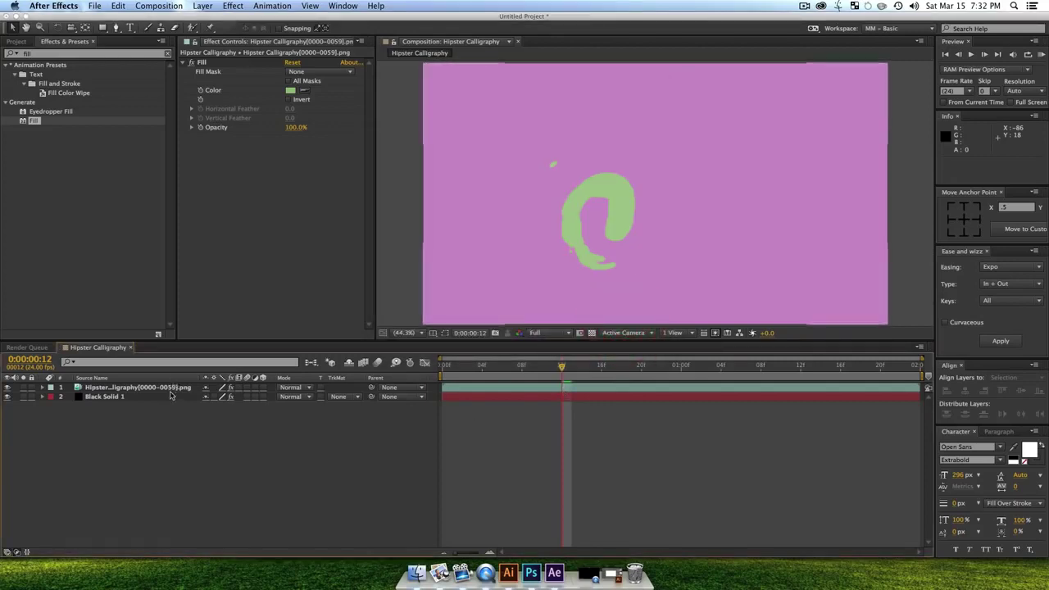
Step: Duplicate the calligraphy layer and change the top copy's fill color to soft red
{"action": "left_click", "coordinate": [138, 387]}
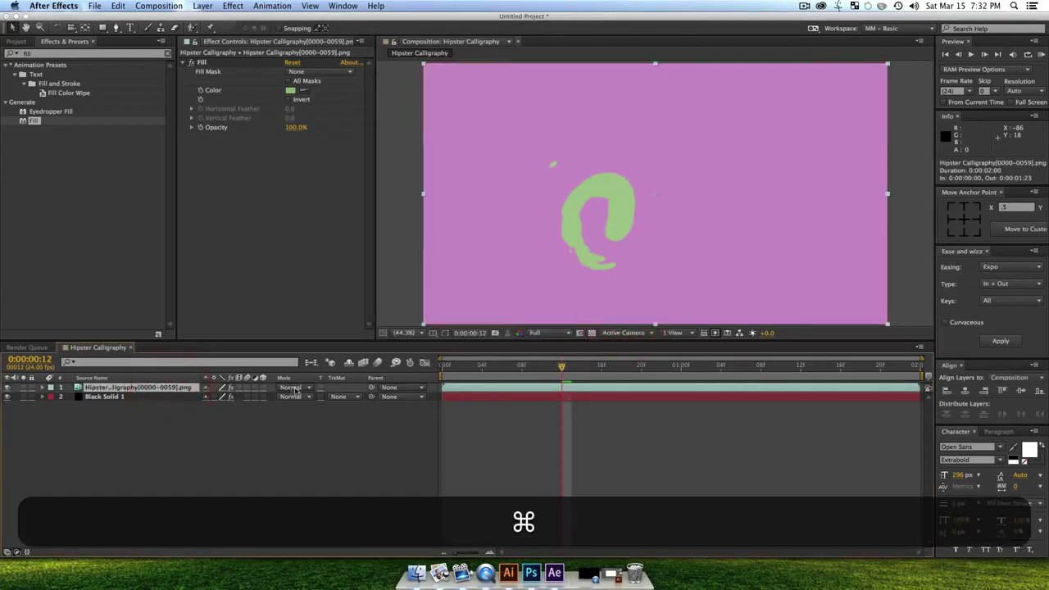
{"action": "key", "text": "super+d"}
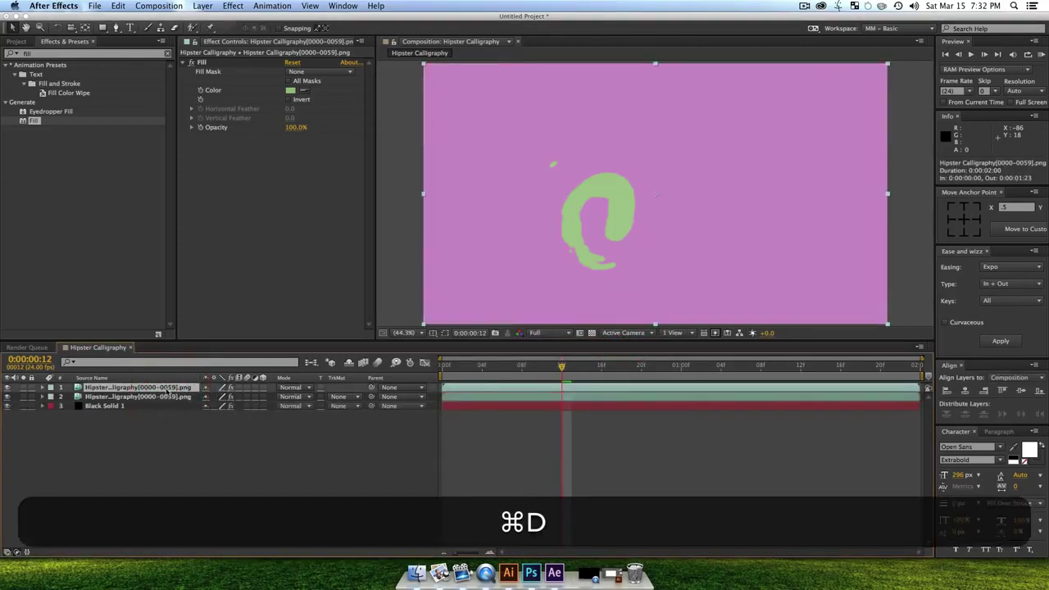
{"action": "left_click", "coordinate": [304, 91]}
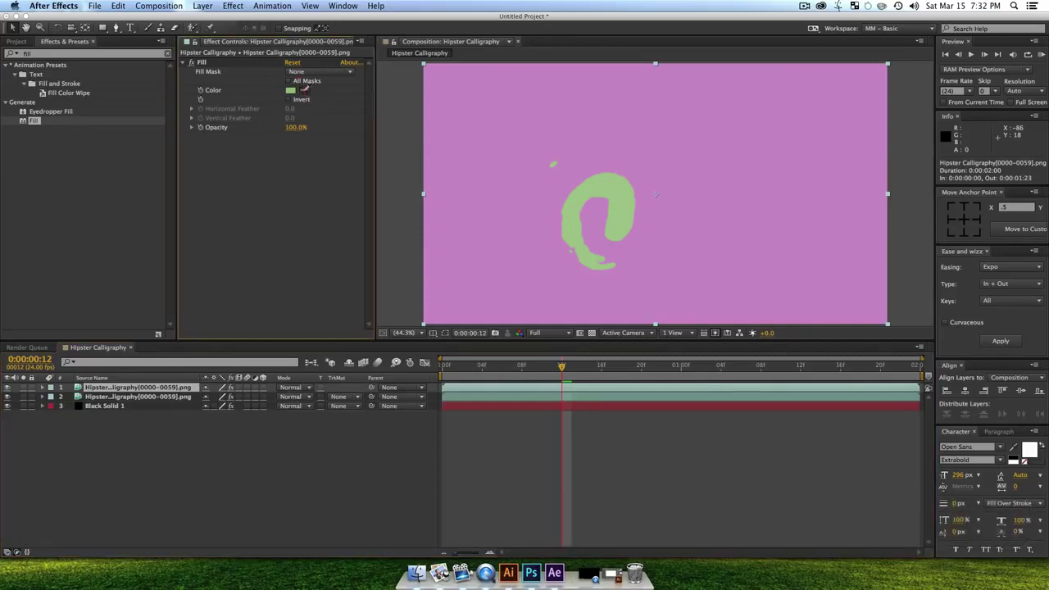
{"action": "left_click", "coordinate": [292, 91]}
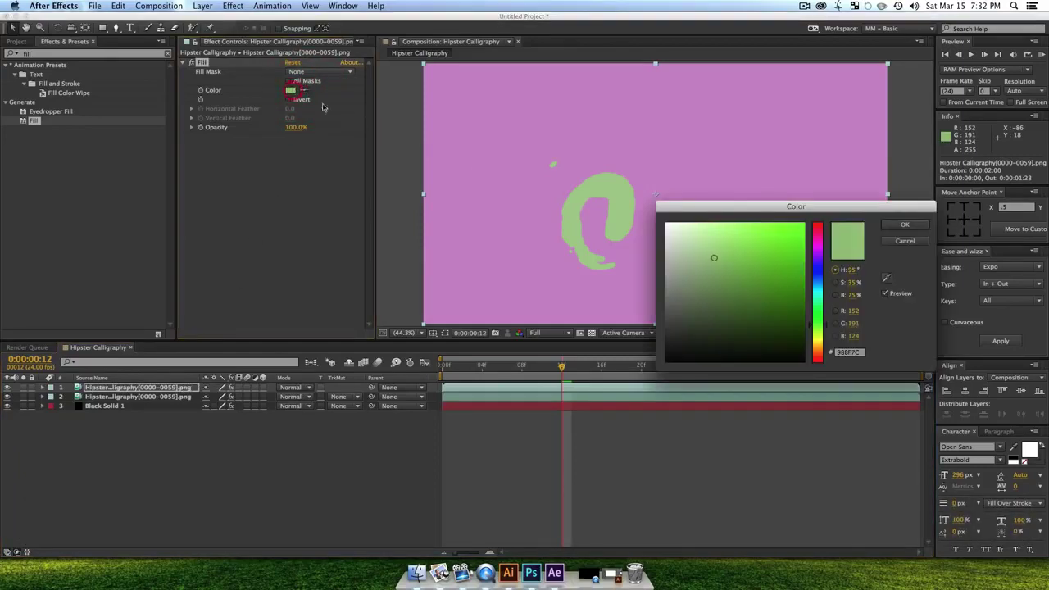
{"action": "left_click_drag", "start_coordinate": [817, 263], "coordinate": [818, 229]}
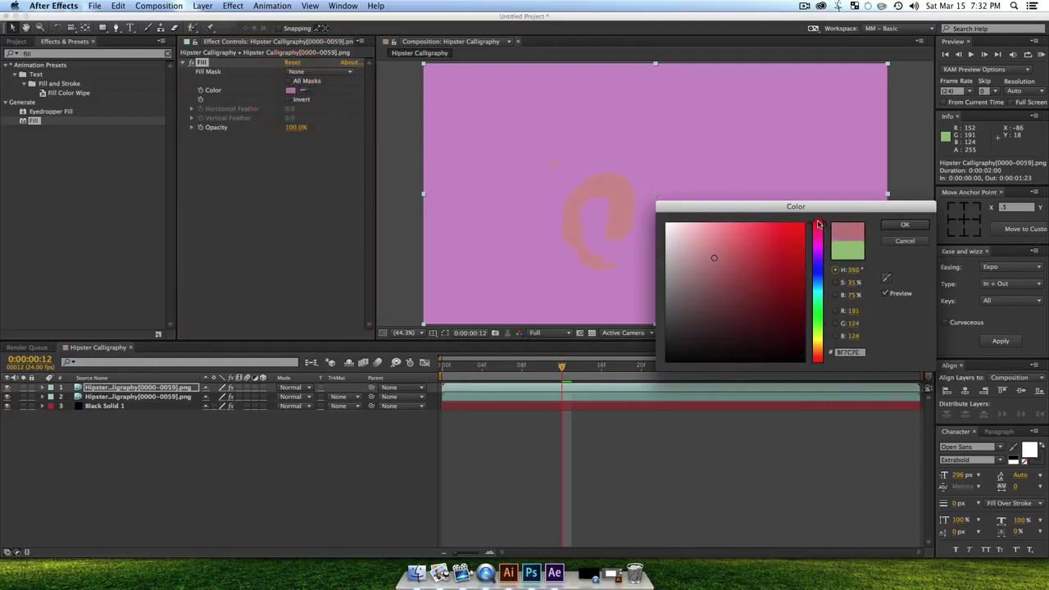
{"action": "left_click", "coordinate": [734, 239]}
{"action": "left_click_drag", "start_coordinate": [735, 234], "coordinate": [738, 245]}
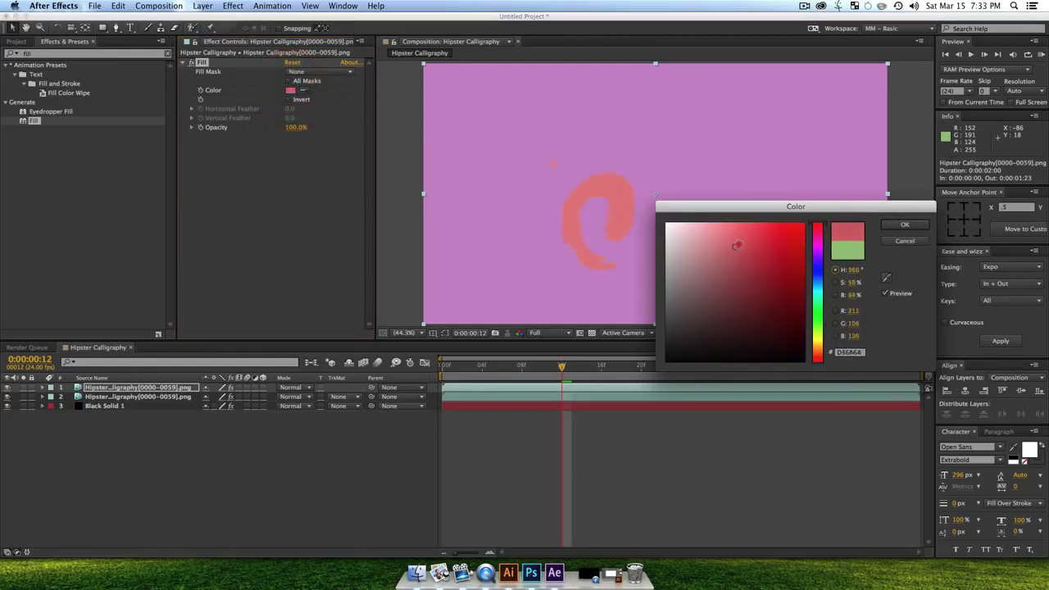
{"action": "left_click", "coordinate": [903, 226]}
{"action": "left_click", "coordinate": [175, 461]}
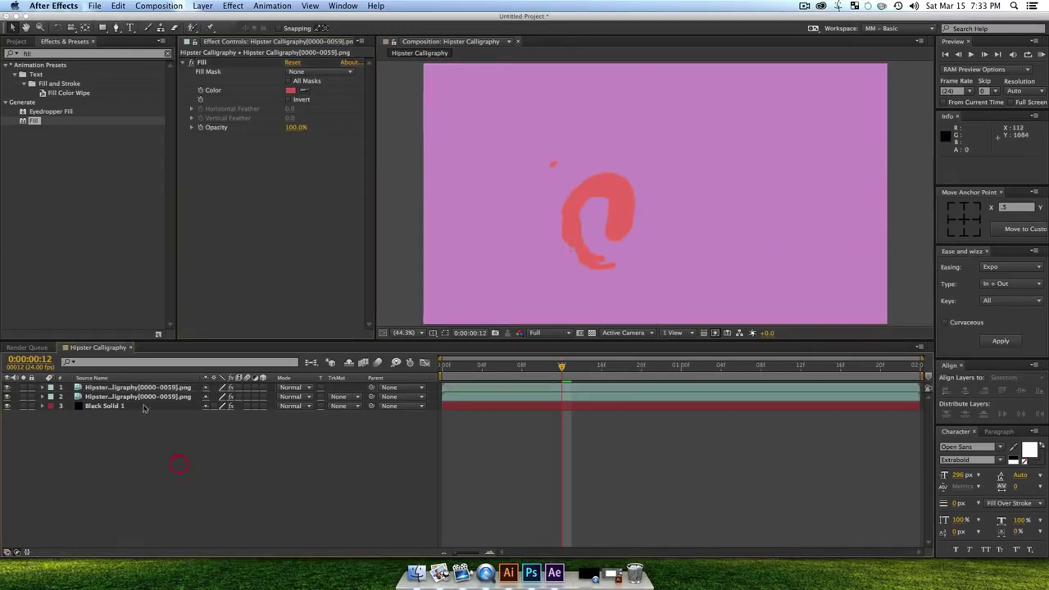
Step: Shift the red calligraphy layer two frames later in the timeline
{"action": "left_click", "coordinate": [138, 388]}
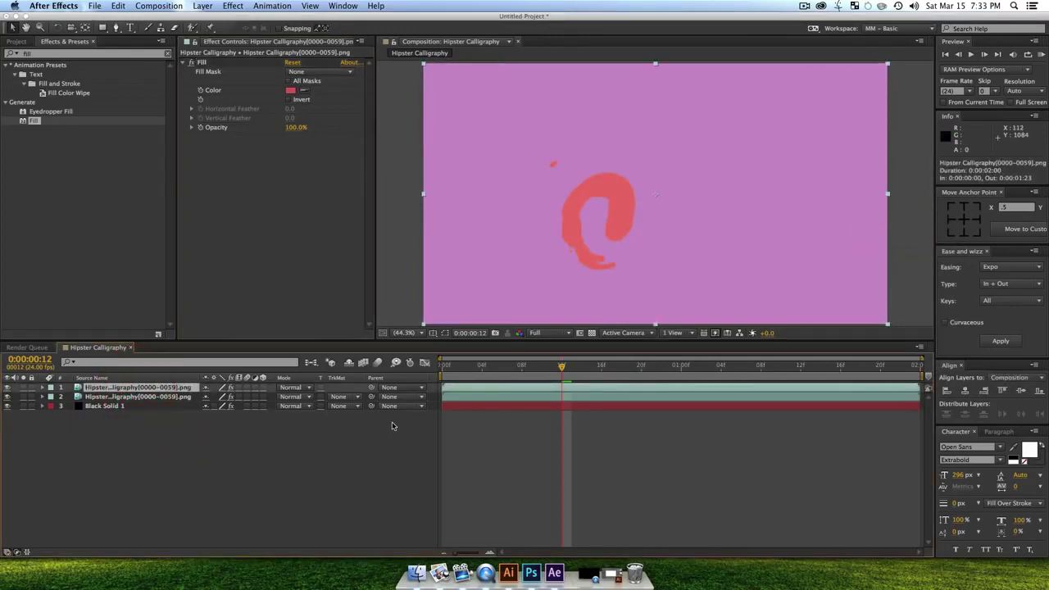
{"action": "key", "text": "alt"}
{"action": "key", "text": "alt+Page_Down"}
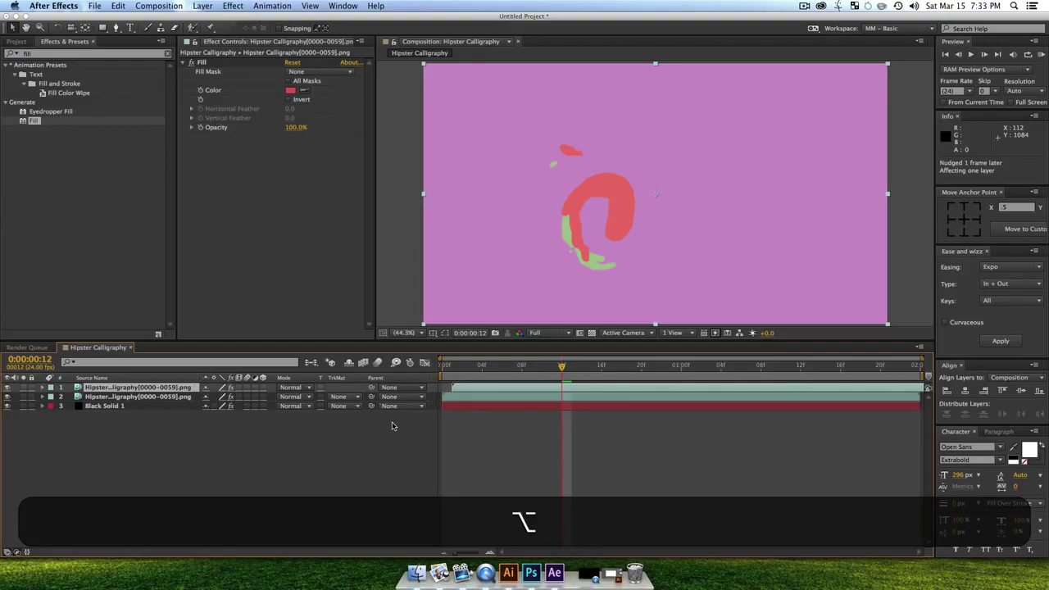
{"action": "key", "text": "alt+Page_Down"}
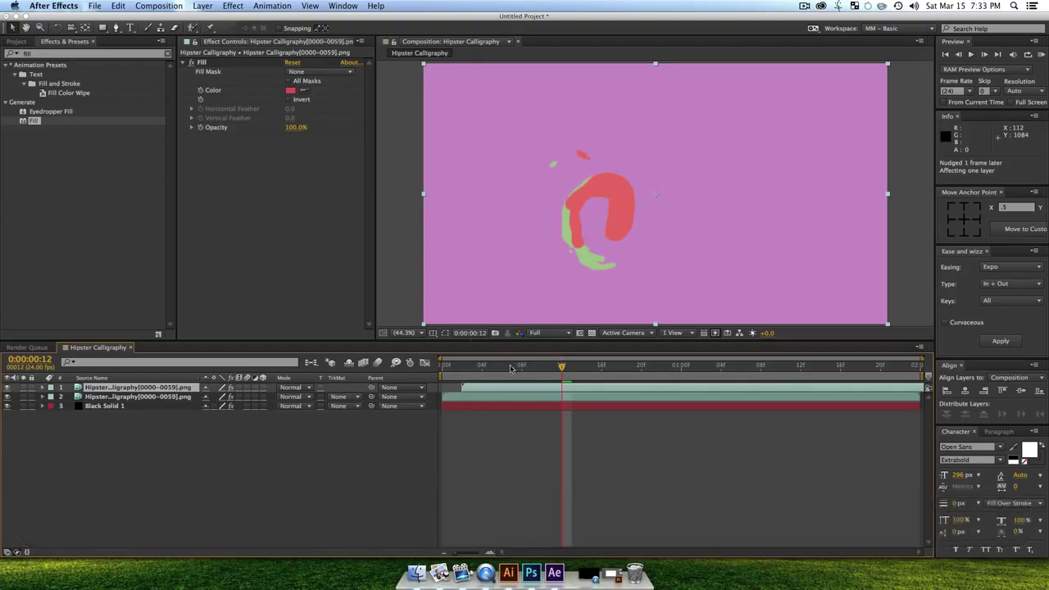
Step: Preview the two-color write-on, duplicate the red calligraphy layer, and shift the top copy two frames later
{"action": "key", "text": "space"}
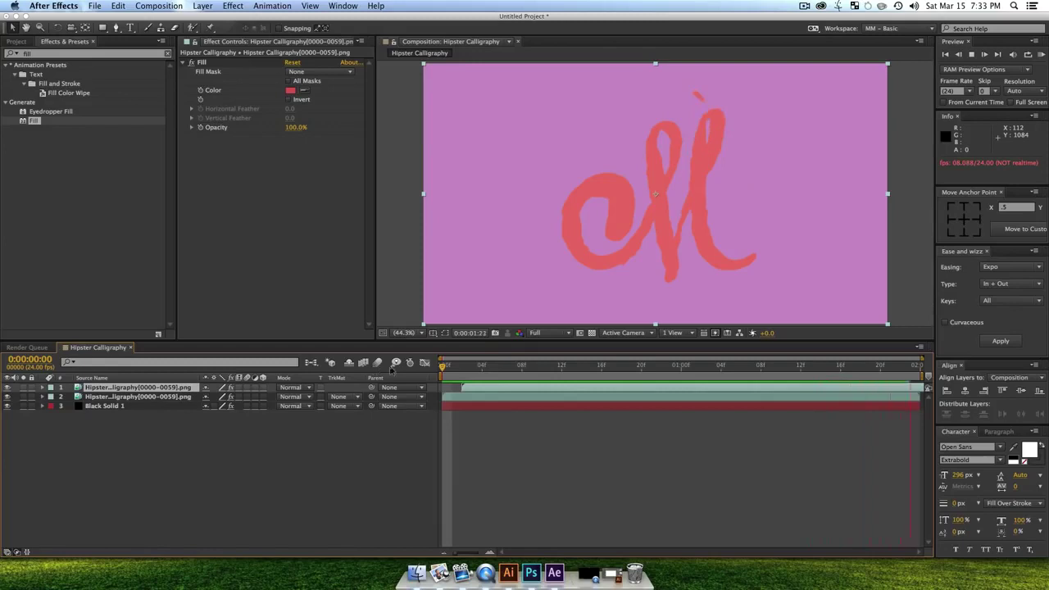
{"action": "key", "text": "space"}
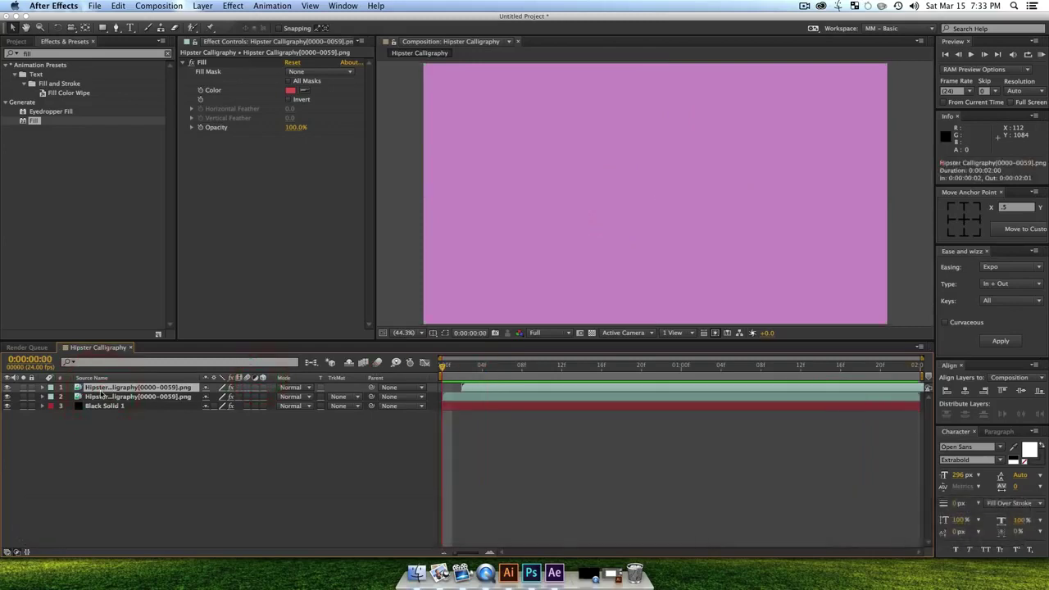
{"action": "key", "text": "super+d"}
{"action": "key", "text": "alt+super+d"}
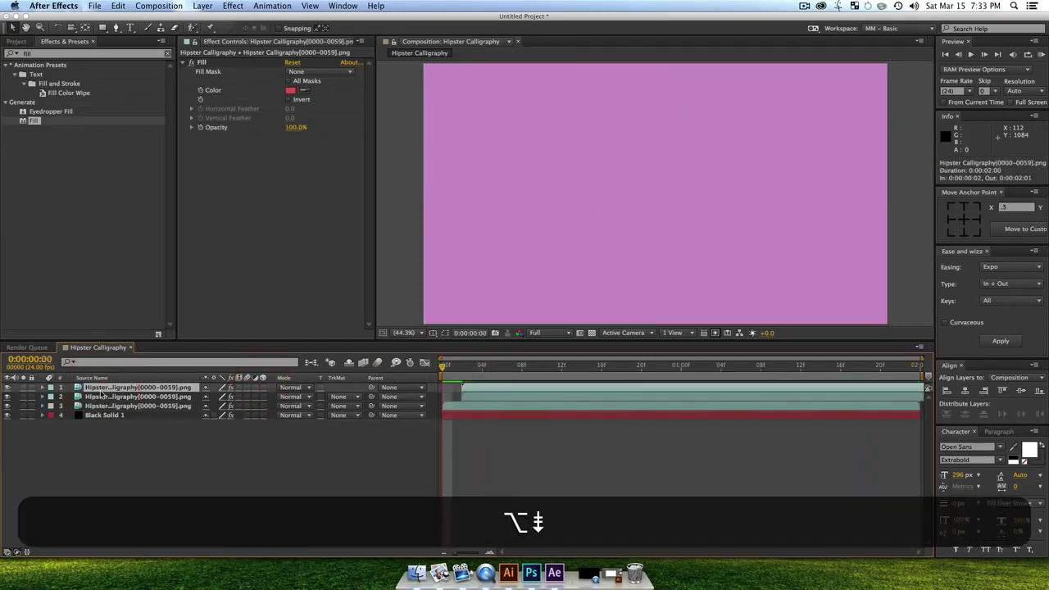
{"action": "key", "text": "alt+Page_Down"}
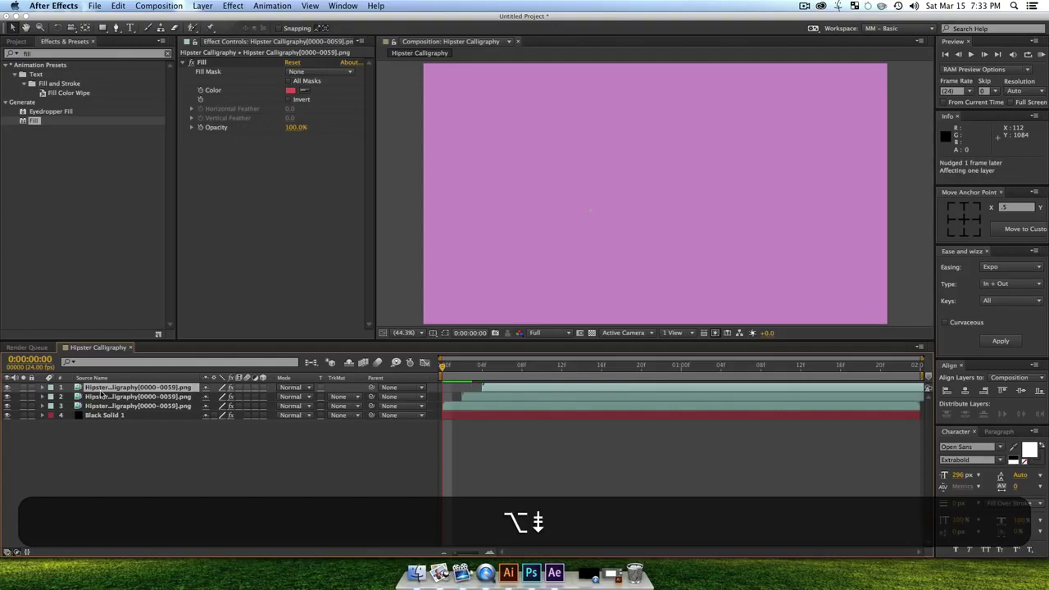
Step: Change the top calligraphy copy's fill color to soft orange
{"action": "left_click", "coordinate": [290, 91]}
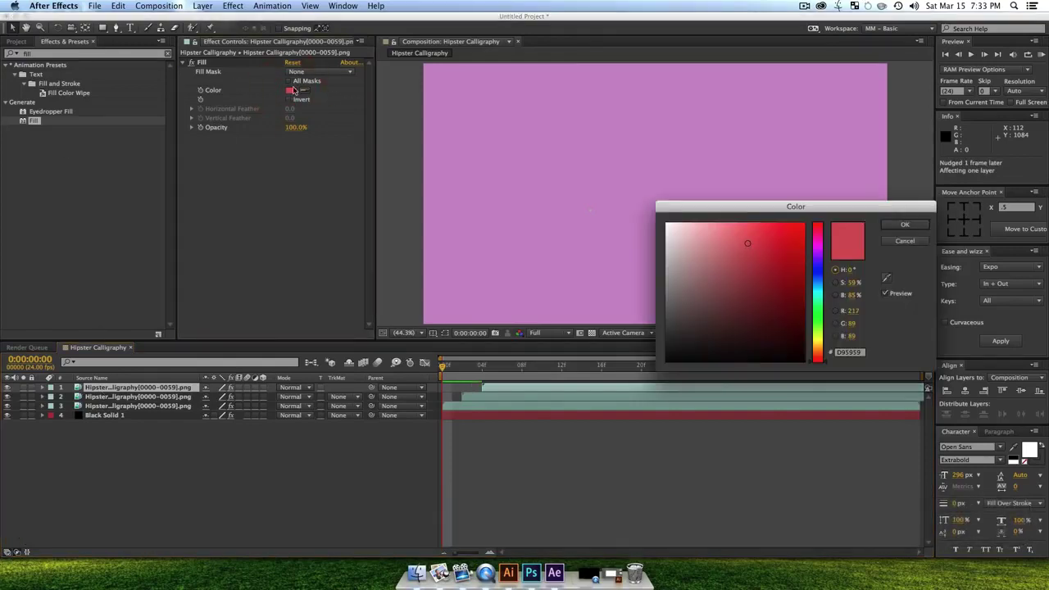
{"action": "left_click_drag", "start_coordinate": [820, 274], "coordinate": [820, 351]}
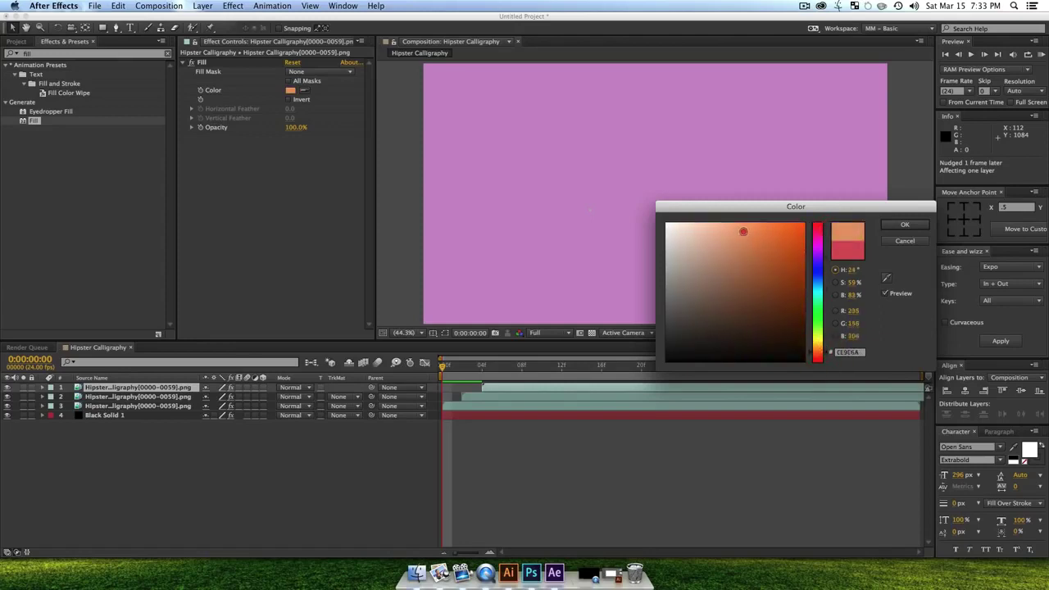
{"action": "left_click", "coordinate": [905, 225]}
{"action": "left_click", "coordinate": [327, 453]}
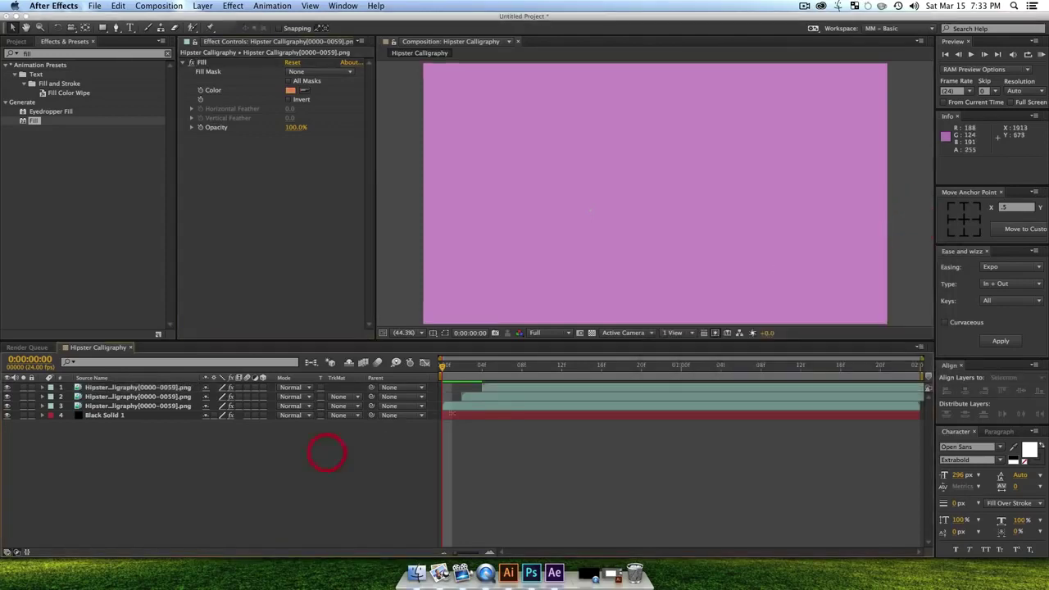
Step: Play a RAM preview of the three staggered calligraphy layers from the start of the composition
{"action": "left_click_drag", "start_coordinate": [474, 375], "coordinate": [316, 378]}
{"action": "key", "text": "z"}
{"action": "key", "text": "shift+slash"}
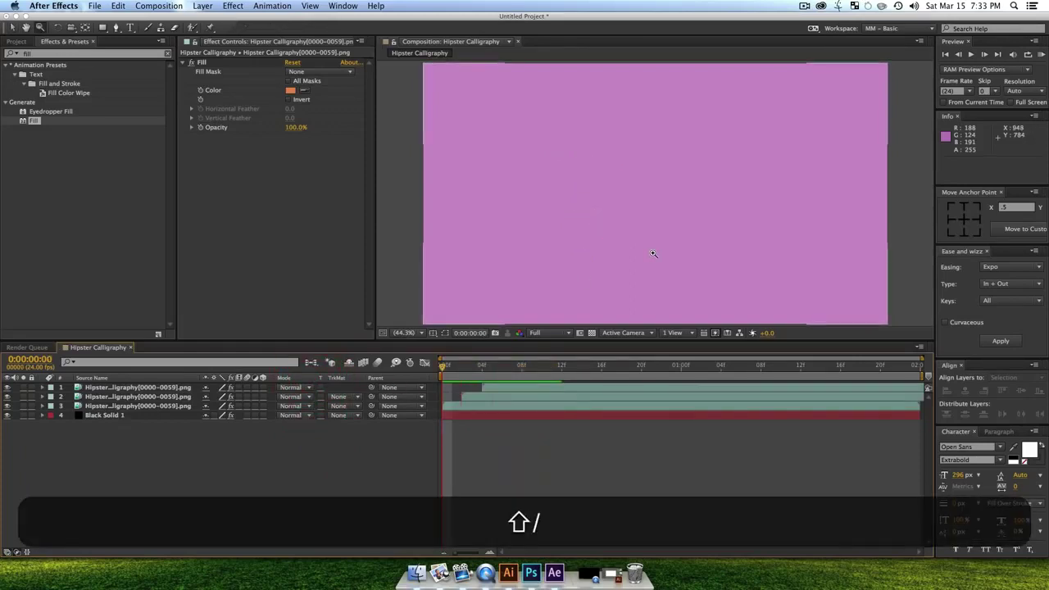
{"action": "key", "text": "v"}
{"action": "key", "text": "shift+slash"}
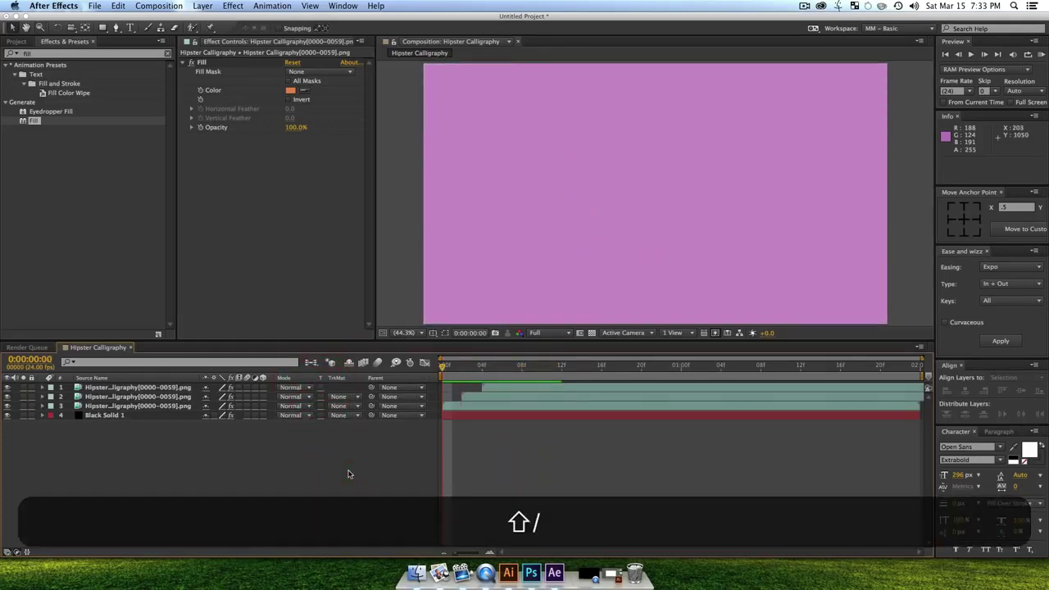
{"action": "key", "text": "shift+KP_0"}
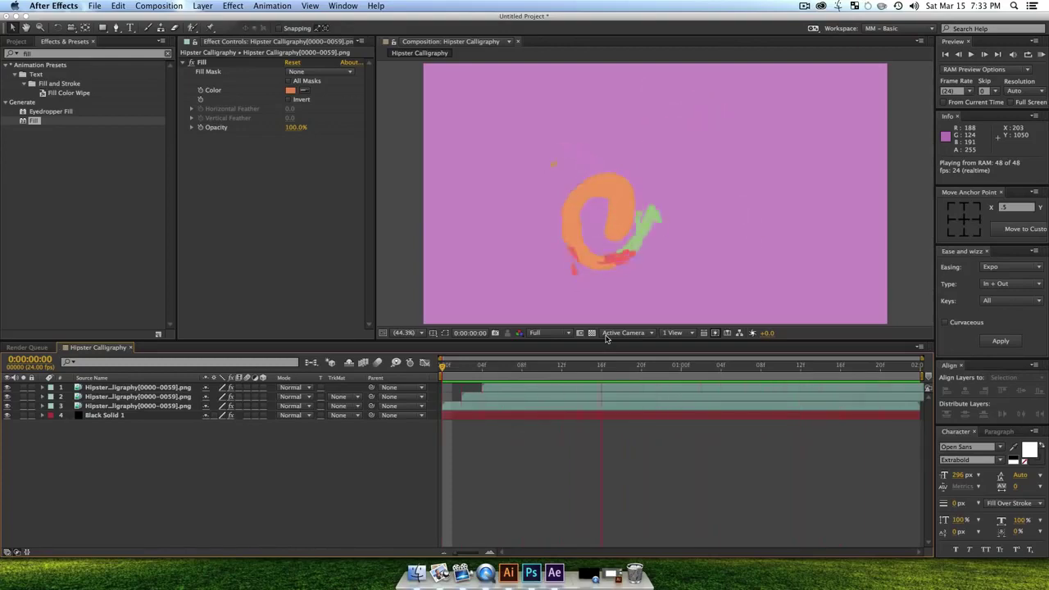
{"action": "key", "text": "space"}
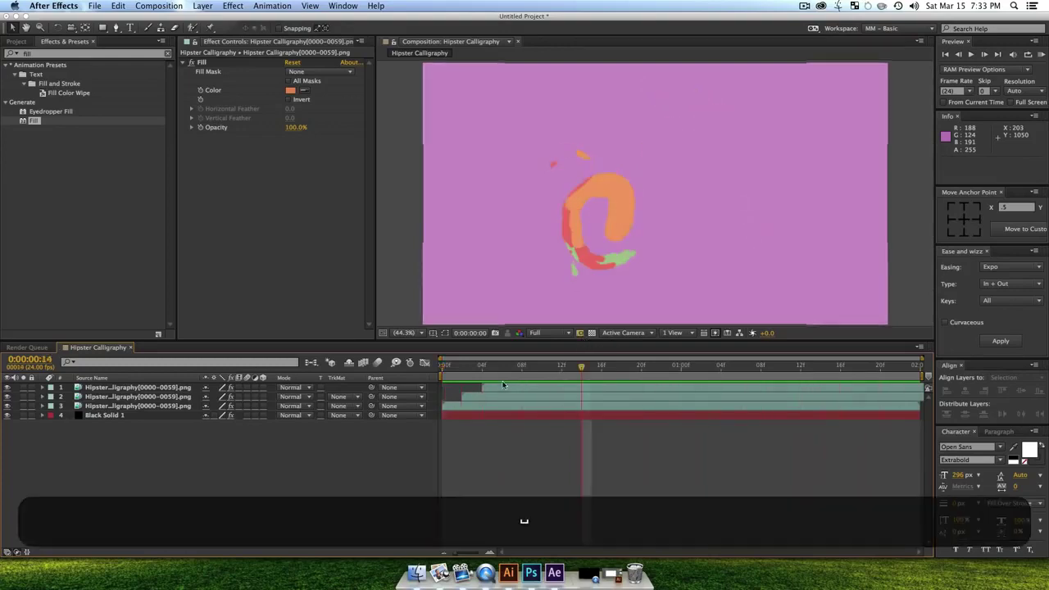
Step: Widen the layer offsets so red starts at frame 4 and orange at frame 10, and preview from the start
{"action": "left_click_drag", "start_coordinate": [476, 387], "coordinate": [555, 389]}
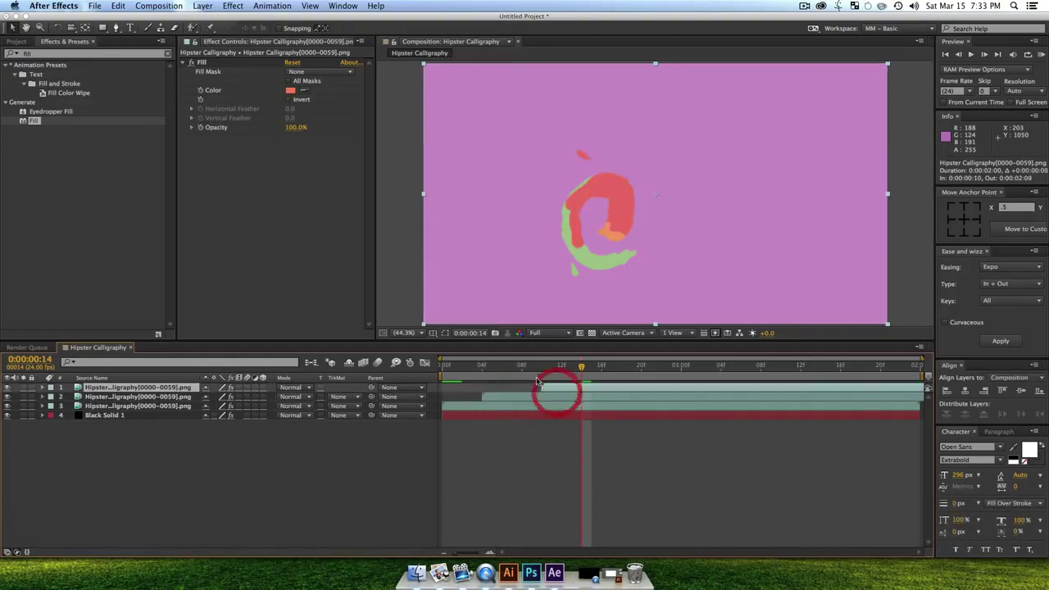
{"action": "key", "text": "Home"}
{"action": "key", "text": "space"}
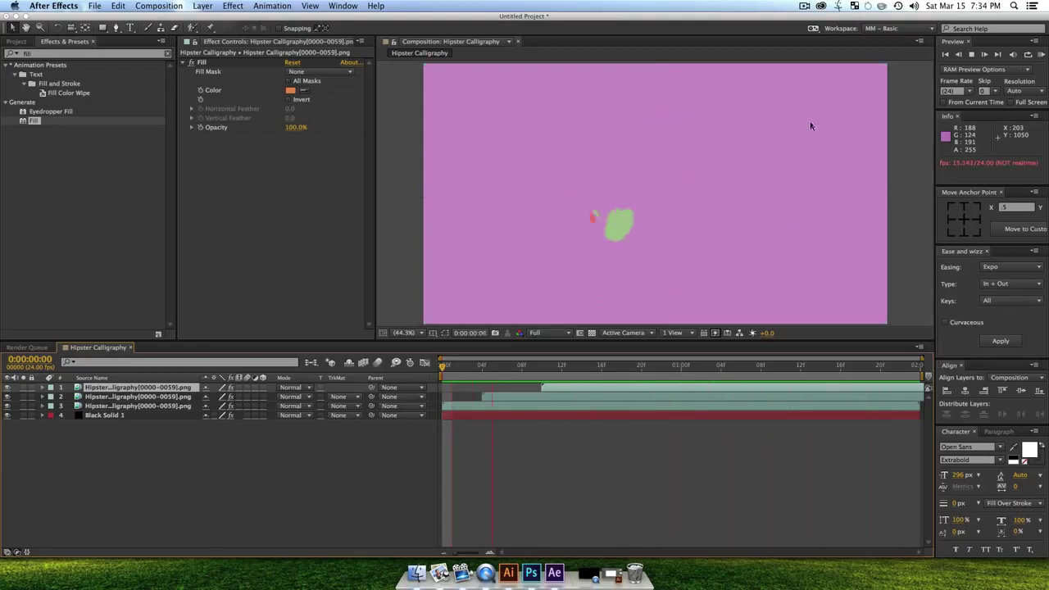
{"action": "left_click", "coordinate": [804, 7]}
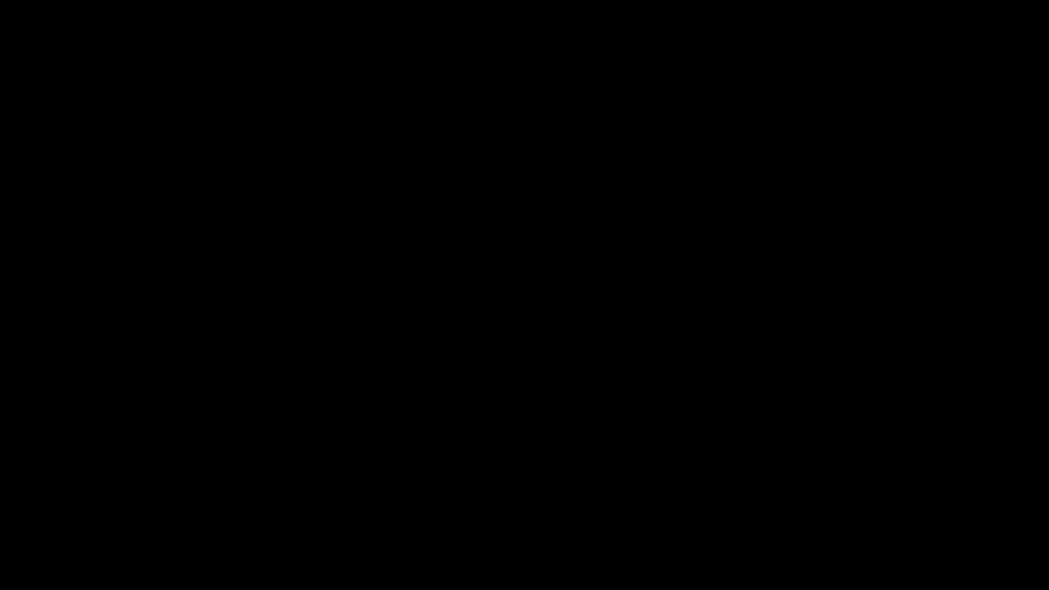